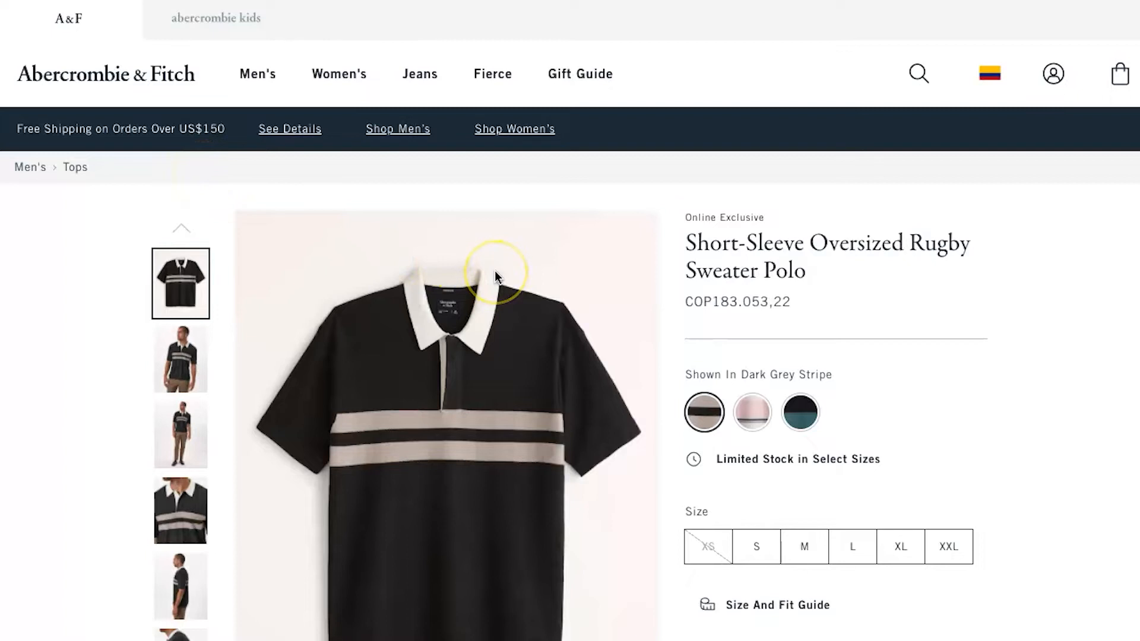
Examine the polo's product page, from the breadcrumbs and image gallery to the colour, size, quantity and Add To Bag options.
scroll(494, 270, down, 2)
scroll(494, 271, up, 1)
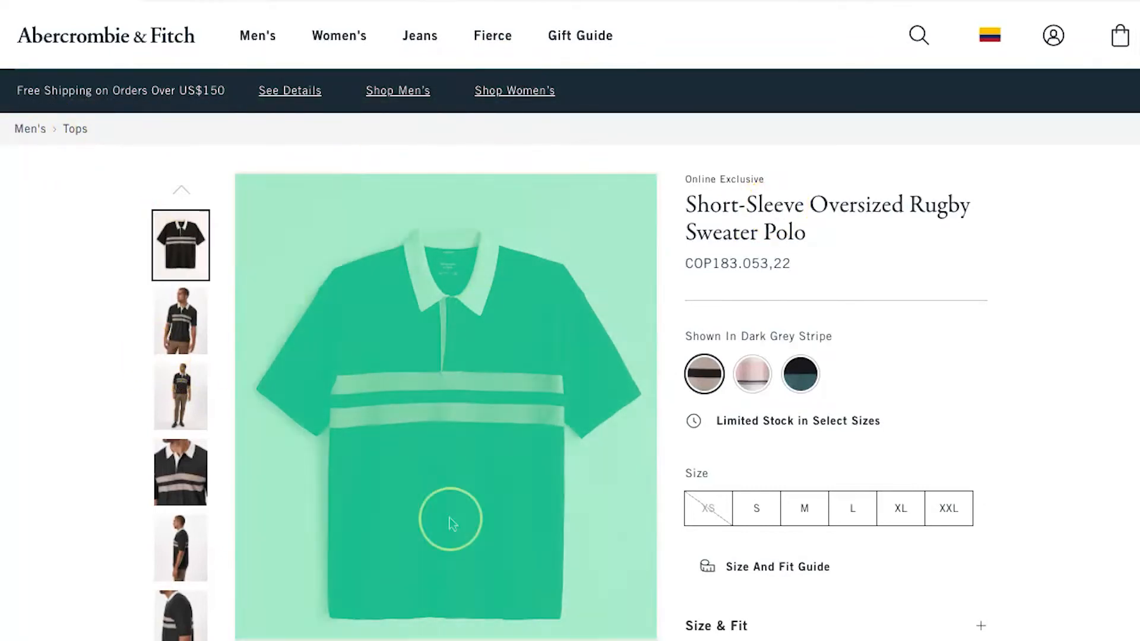
scroll(469, 270, down, 2)
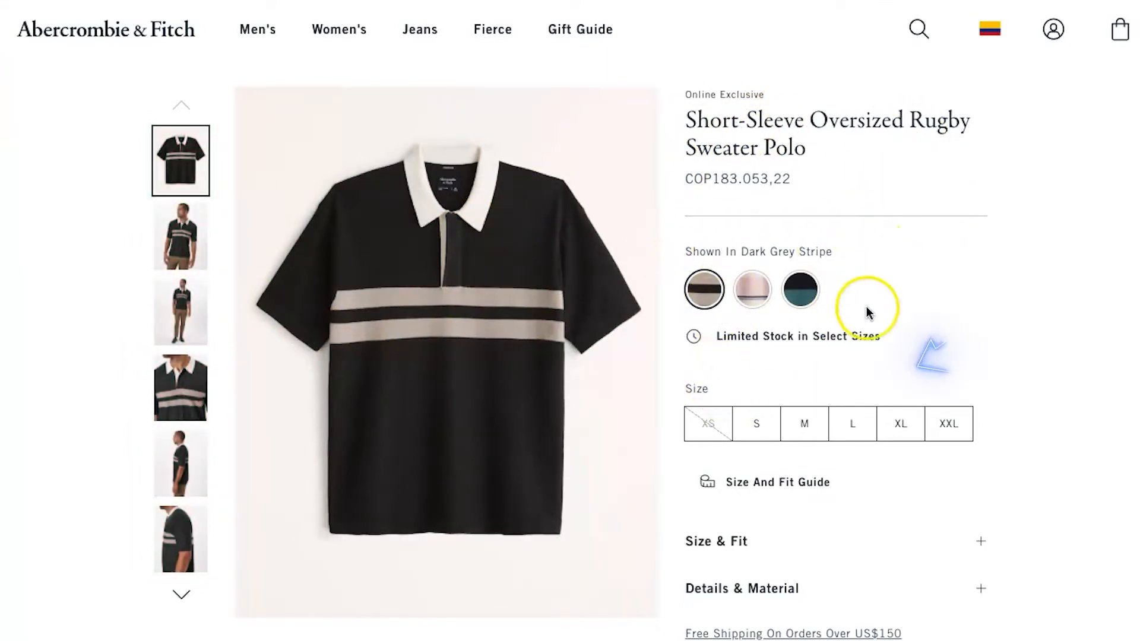
scroll(867, 390, down, 5)
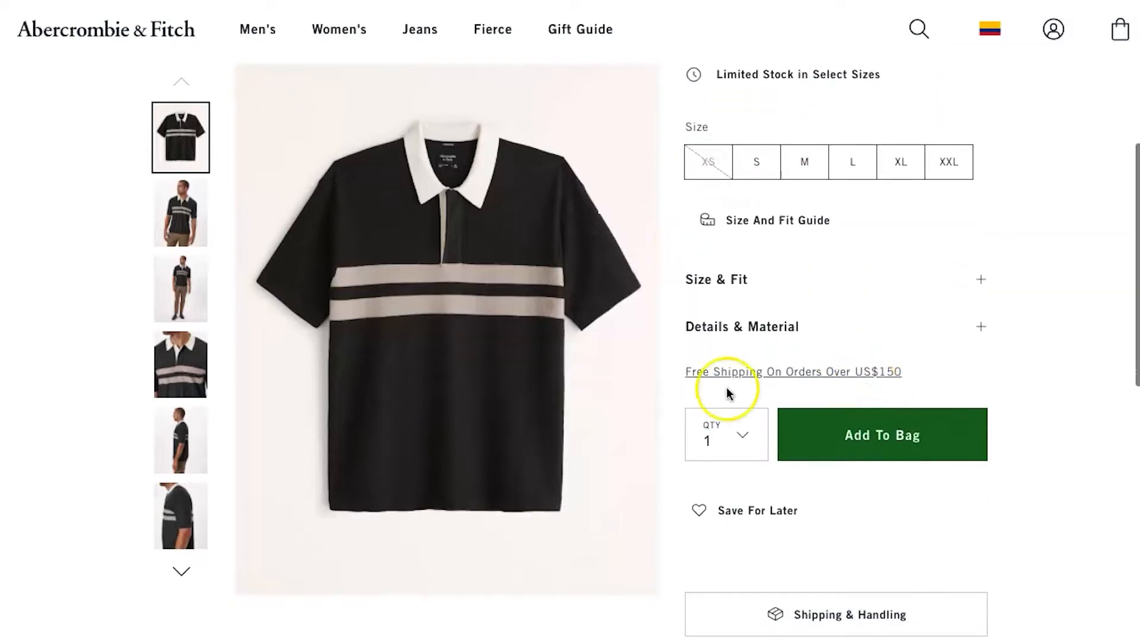
scroll(678, 470, down, 2)
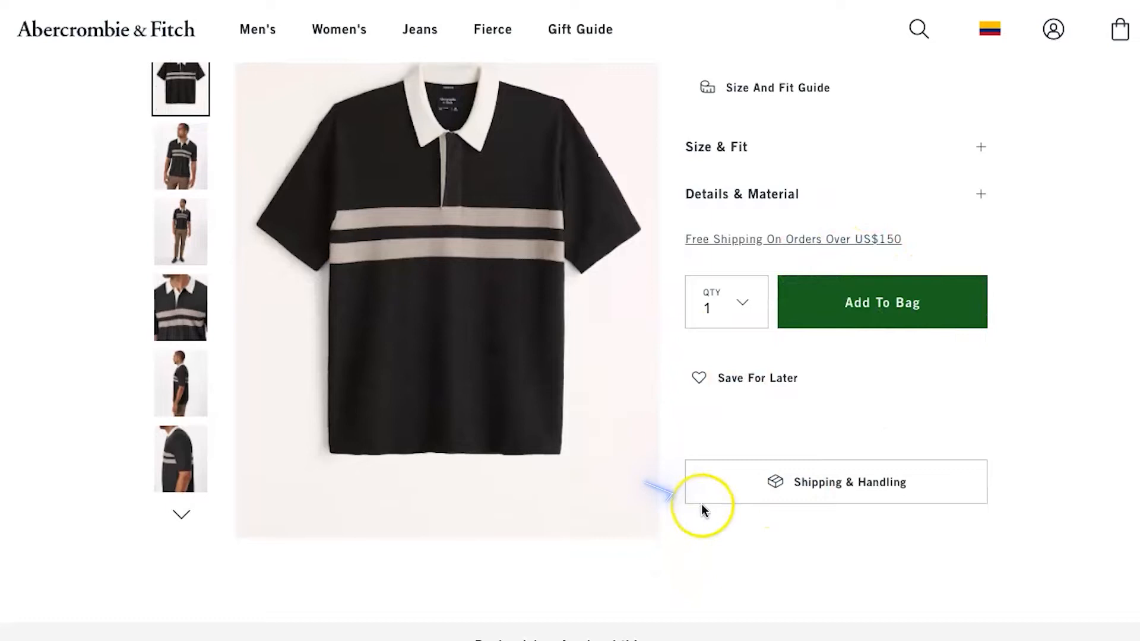
View the product's Shipping & Handling details and close them.
click(839, 540)
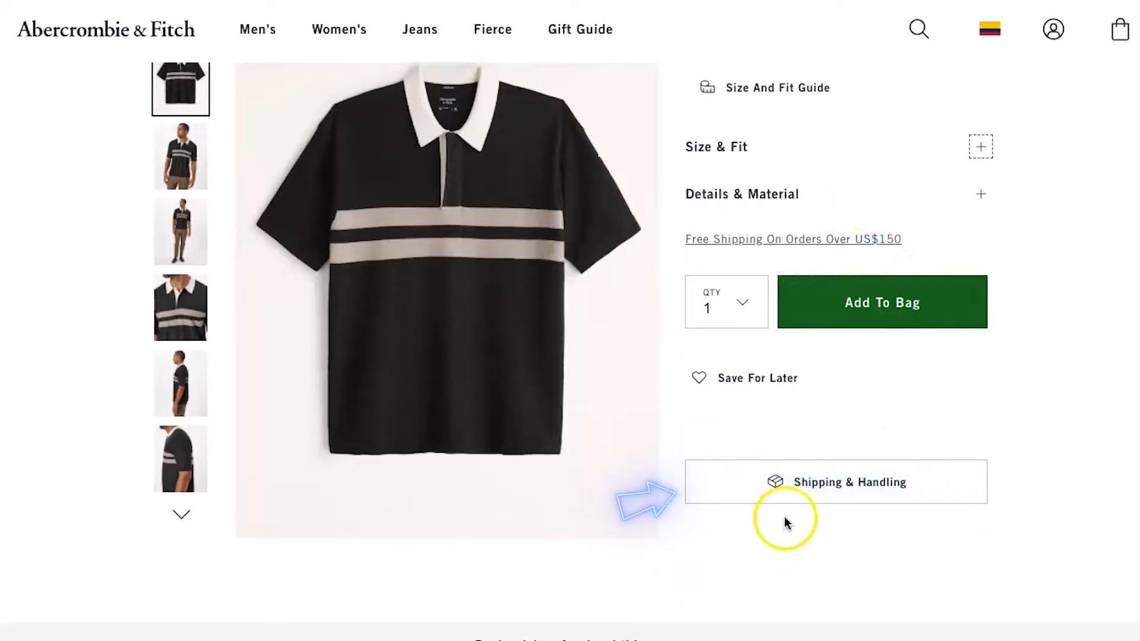
click(809, 475)
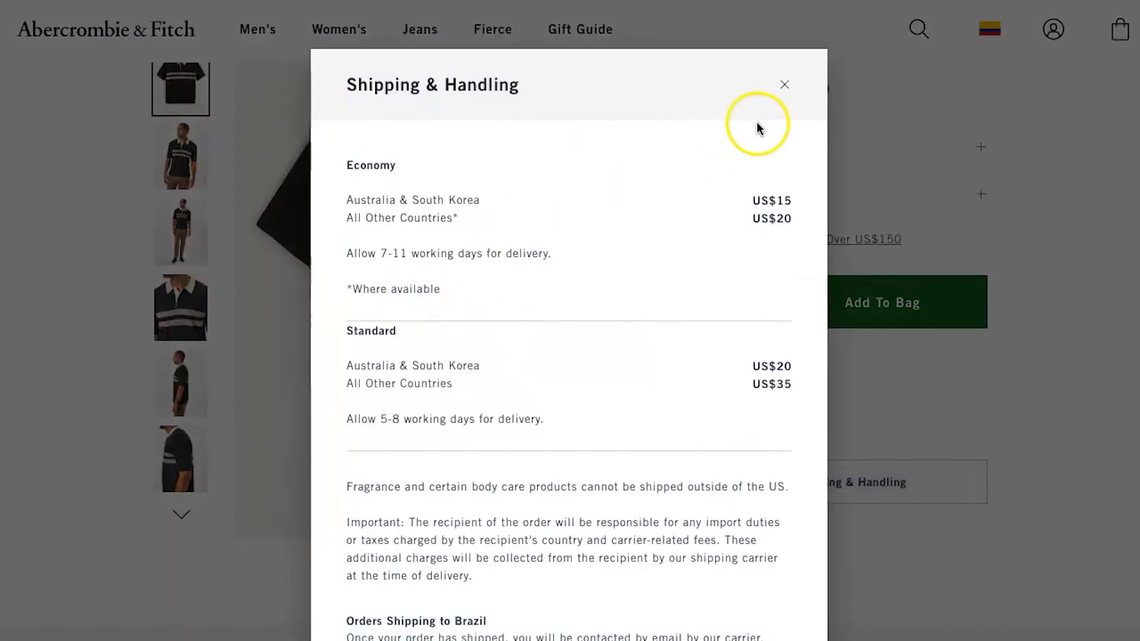
click(784, 82)
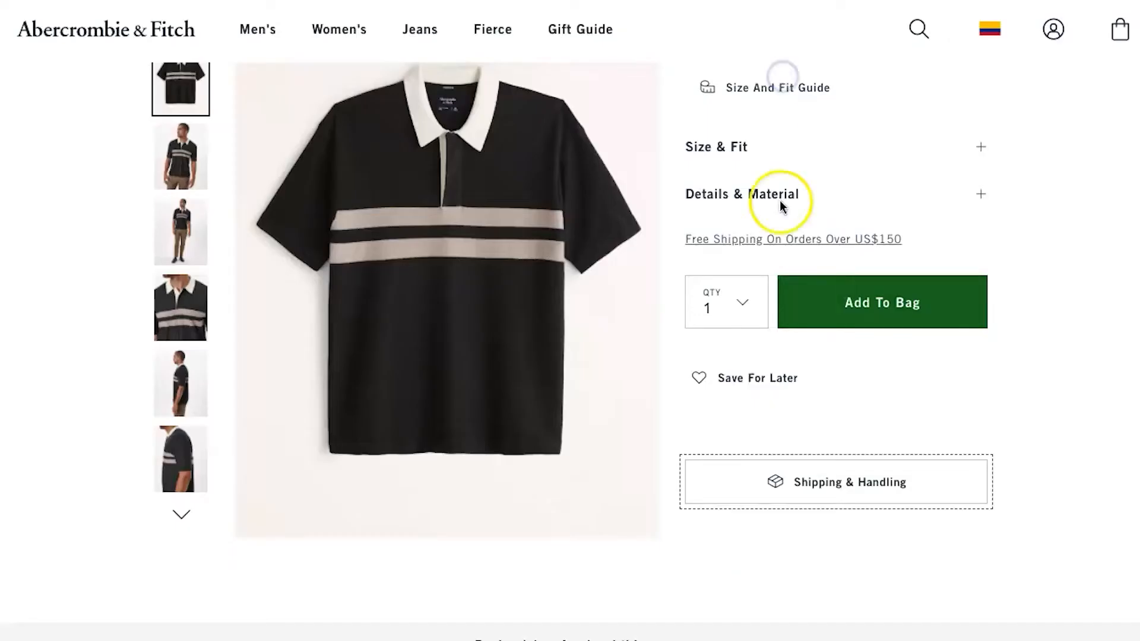
Review the whole product page layout again, from the footer area back up to the breadcrumbs and header.
scroll(636, 388, down, 3)
scroll(637, 389, up, 1)
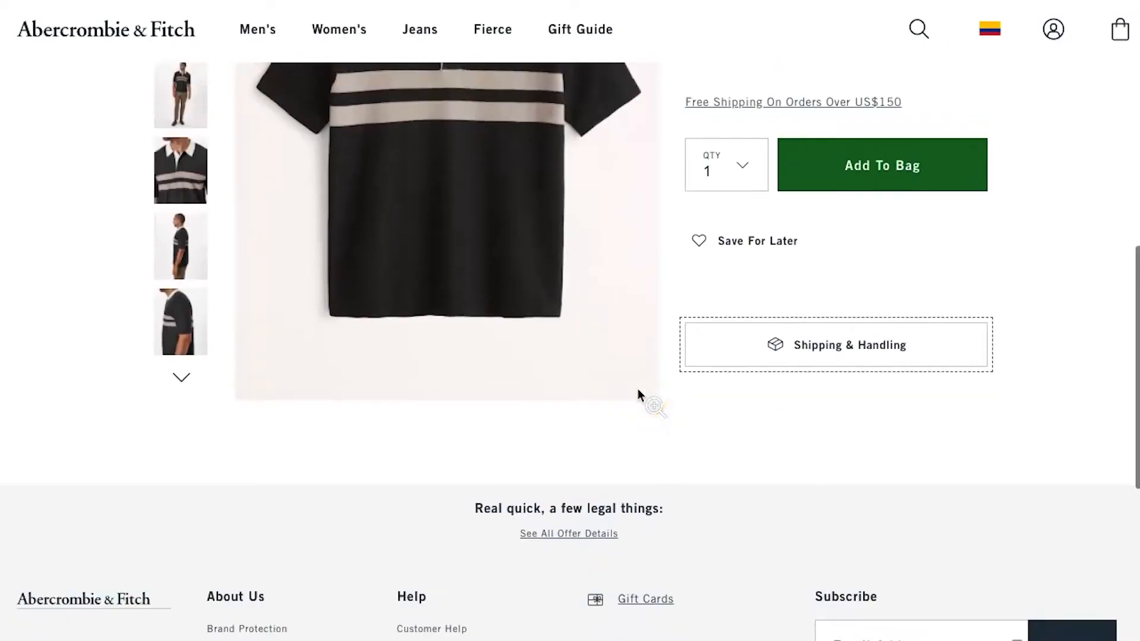
scroll(638, 390, up, 10)
click(684, 338)
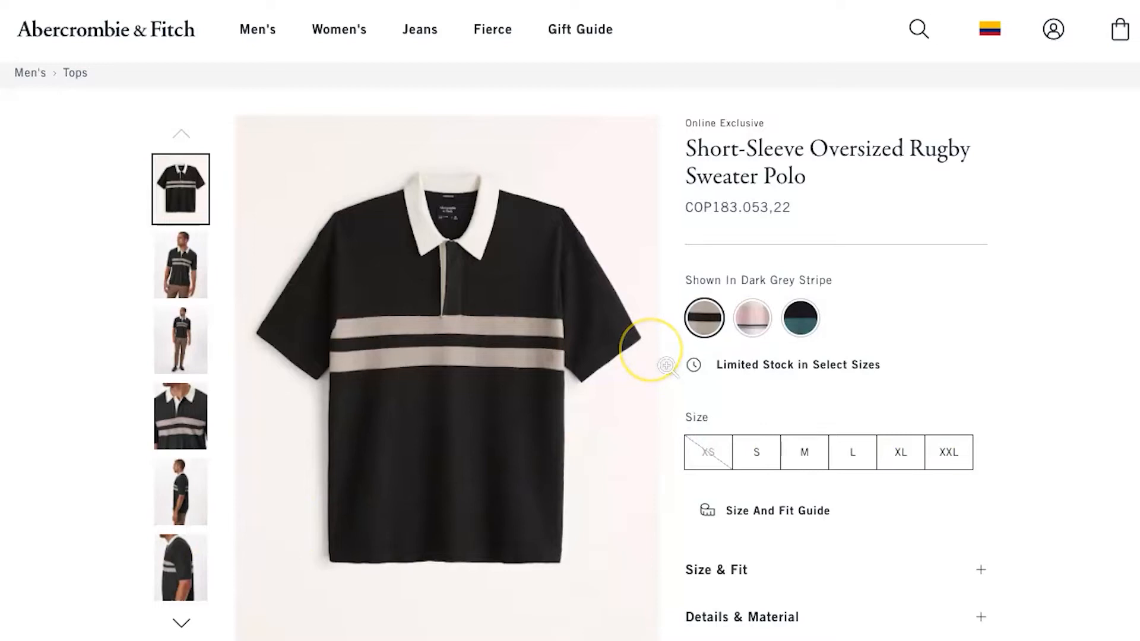
scroll(666, 365, up, 2)
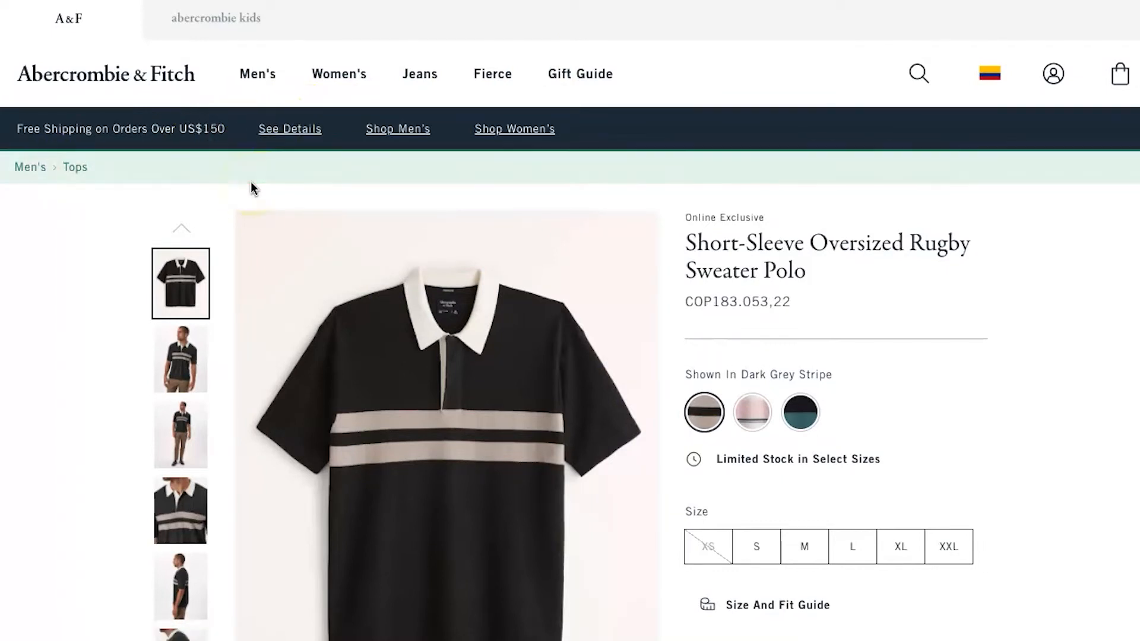
scroll(600, 389, down, 6)
scroll(597, 383, up, 7)
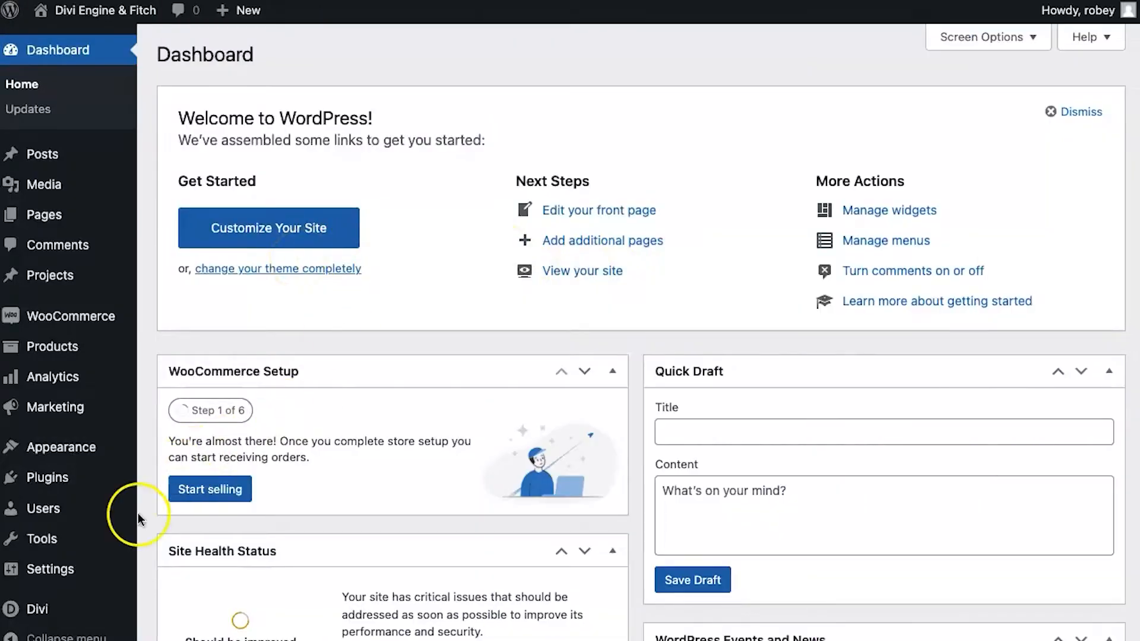
Open the Divi Theme Builder from the WordPress dashboard.
scroll(66, 582, down, 2)
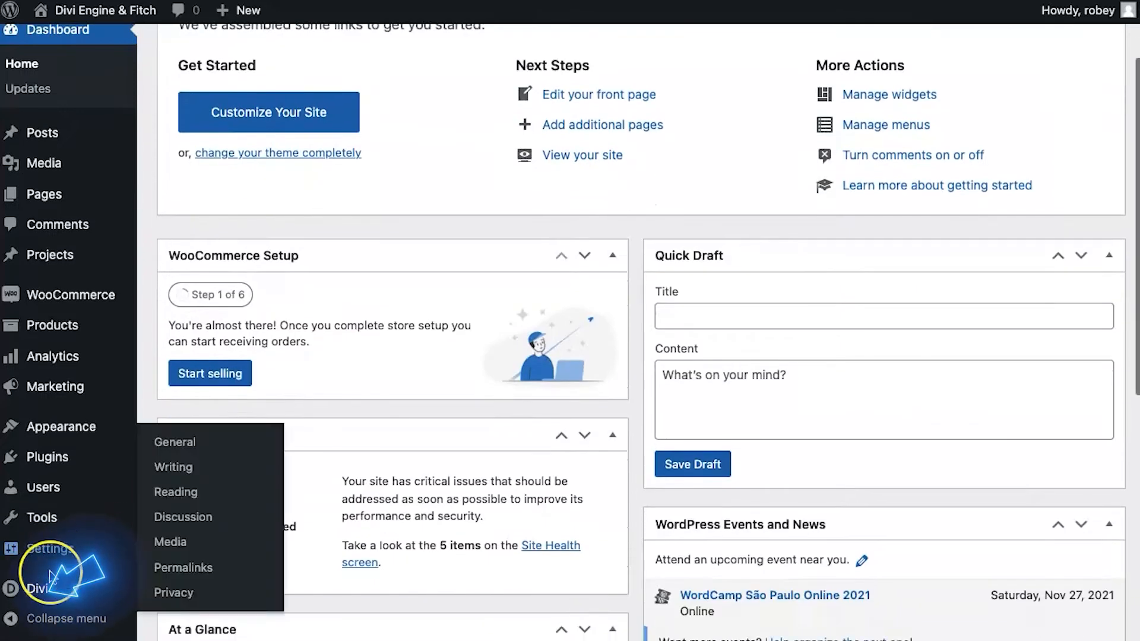
mouse_move(51, 588)
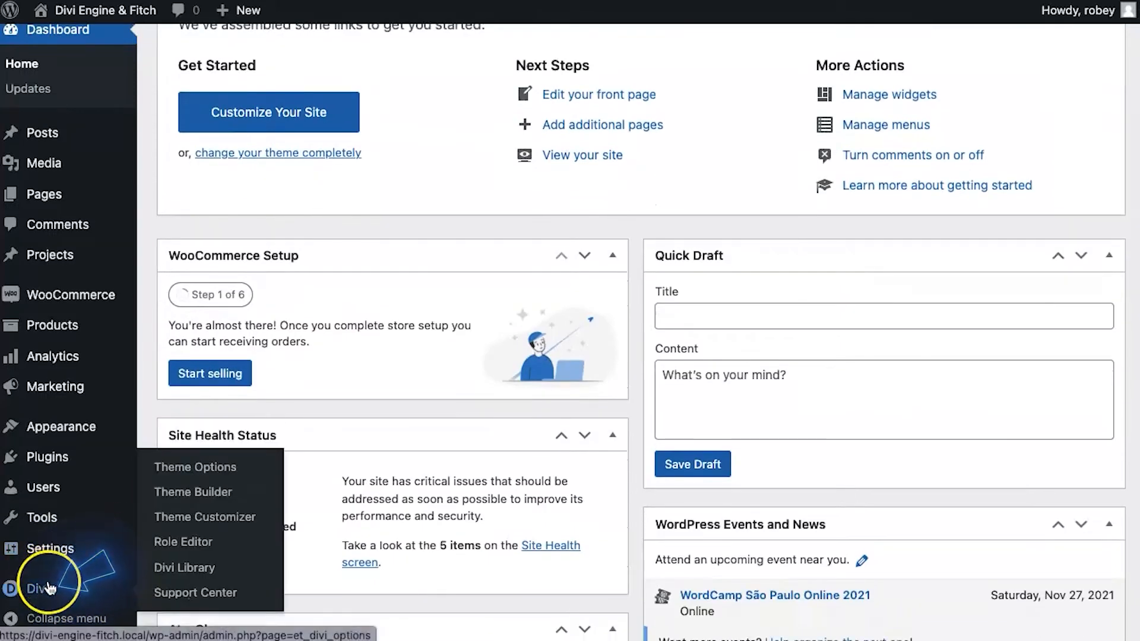
click(223, 492)
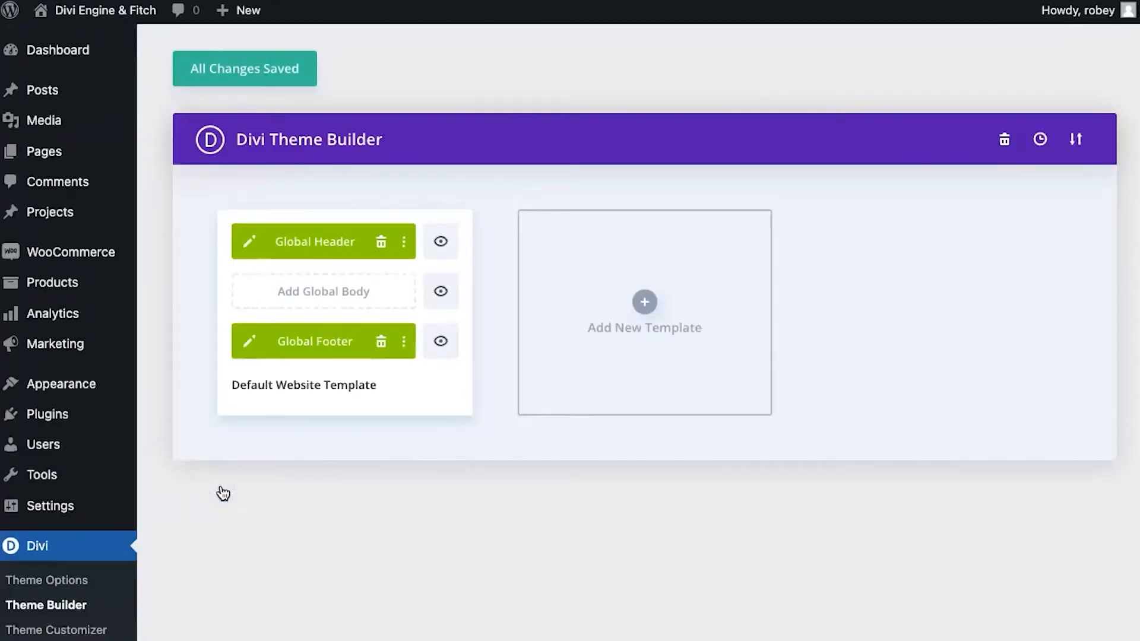
Create a new Theme Builder template assigned to All Products.
click(653, 303)
click(660, 378)
scroll(632, 319, down, 5)
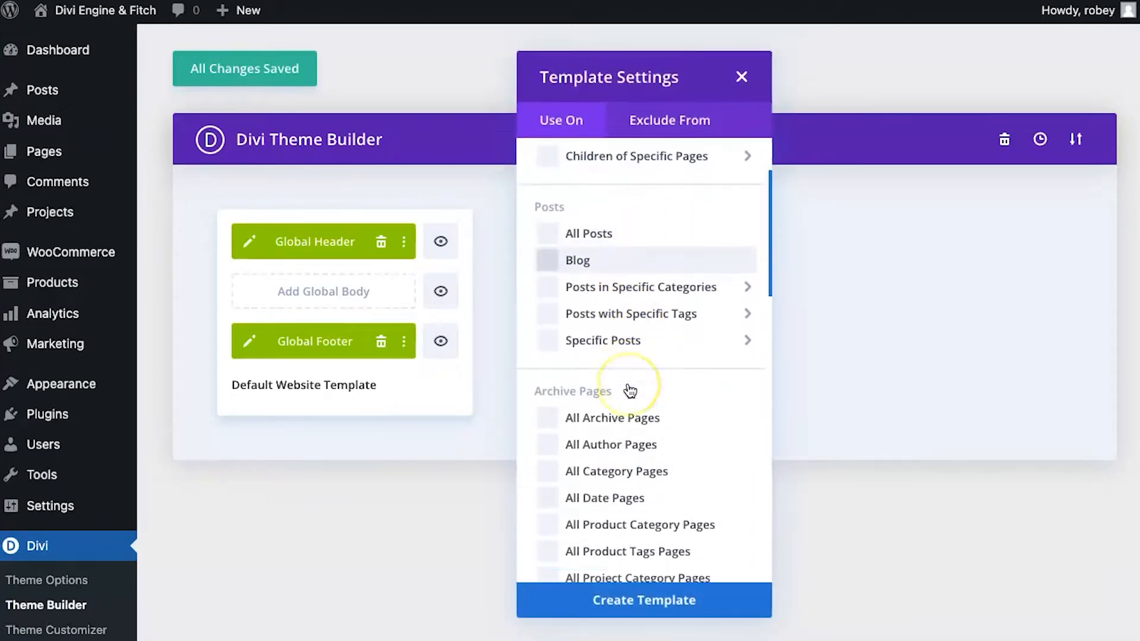
scroll(630, 391, down, 10)
click(574, 350)
scroll(534, 493, down, 1)
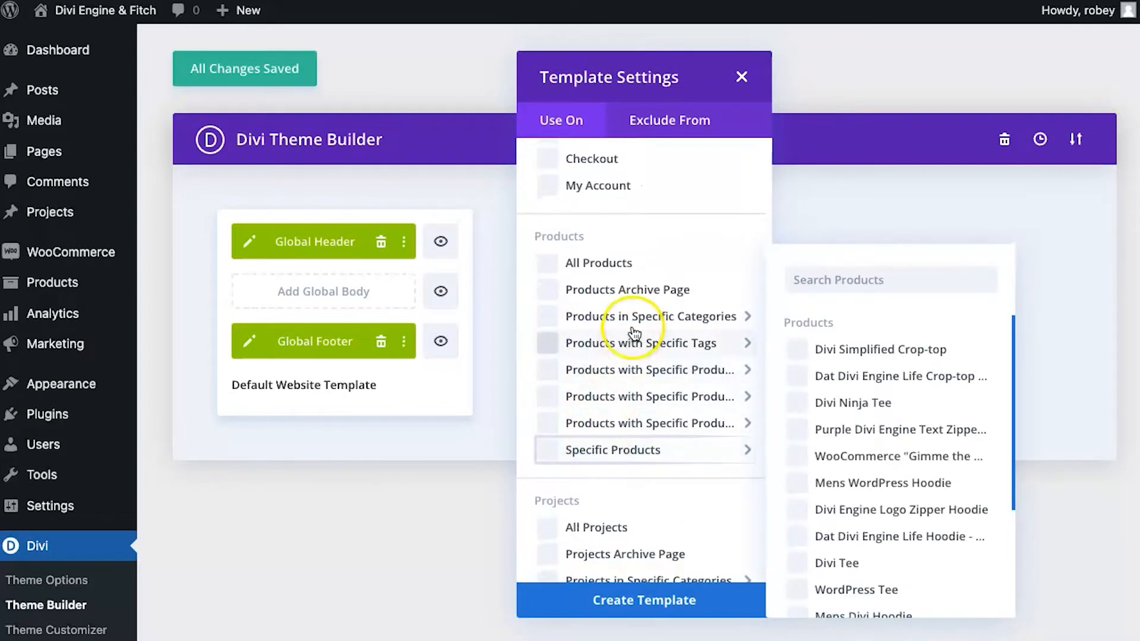
mouse_move(591, 451)
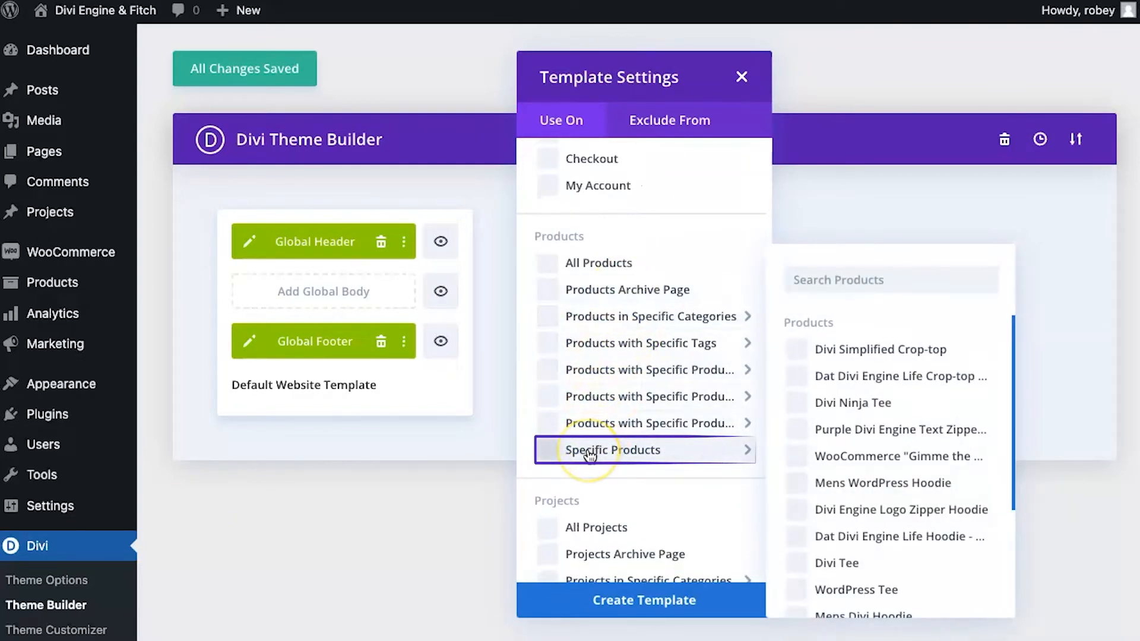
mouse_move(622, 363)
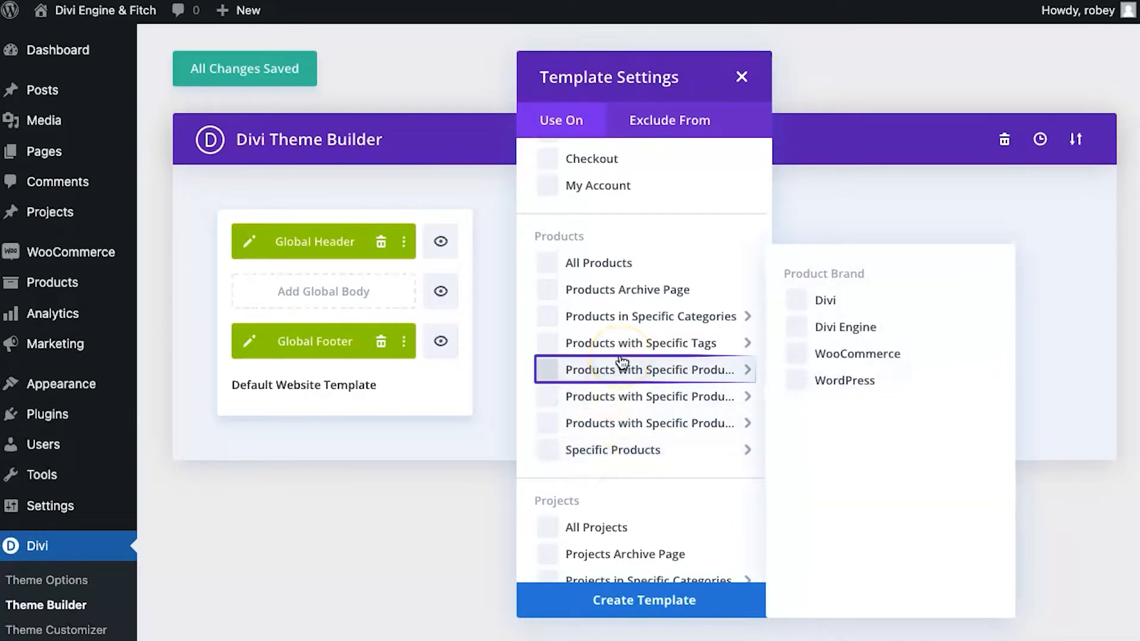
click(547, 261)
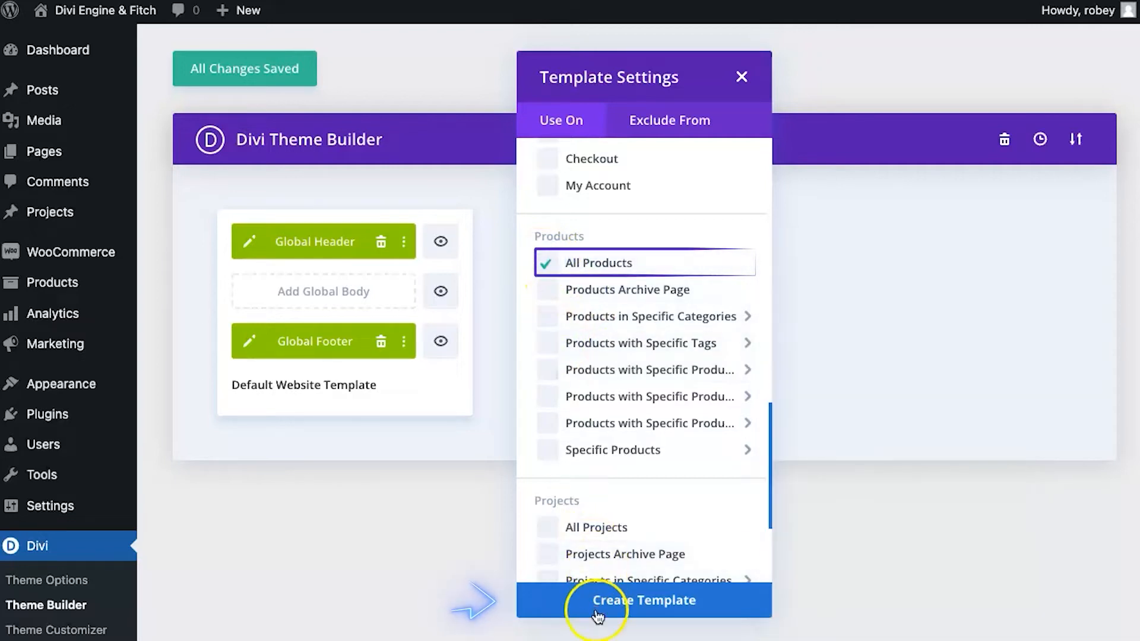
click(601, 602)
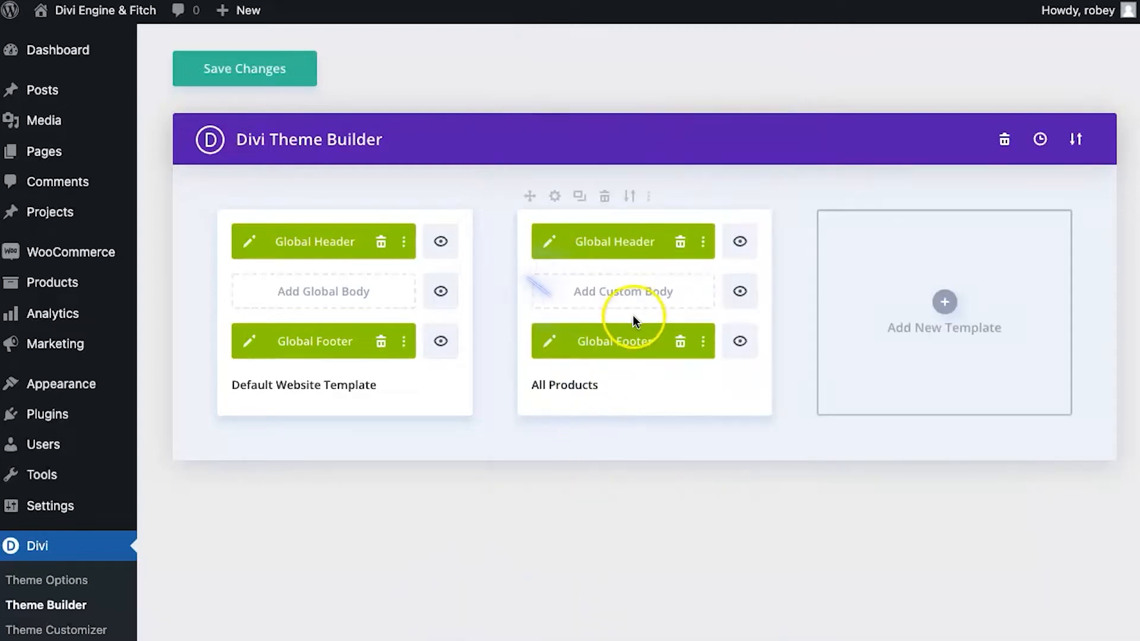
Start building a custom body for the All Products template.
click(637, 304)
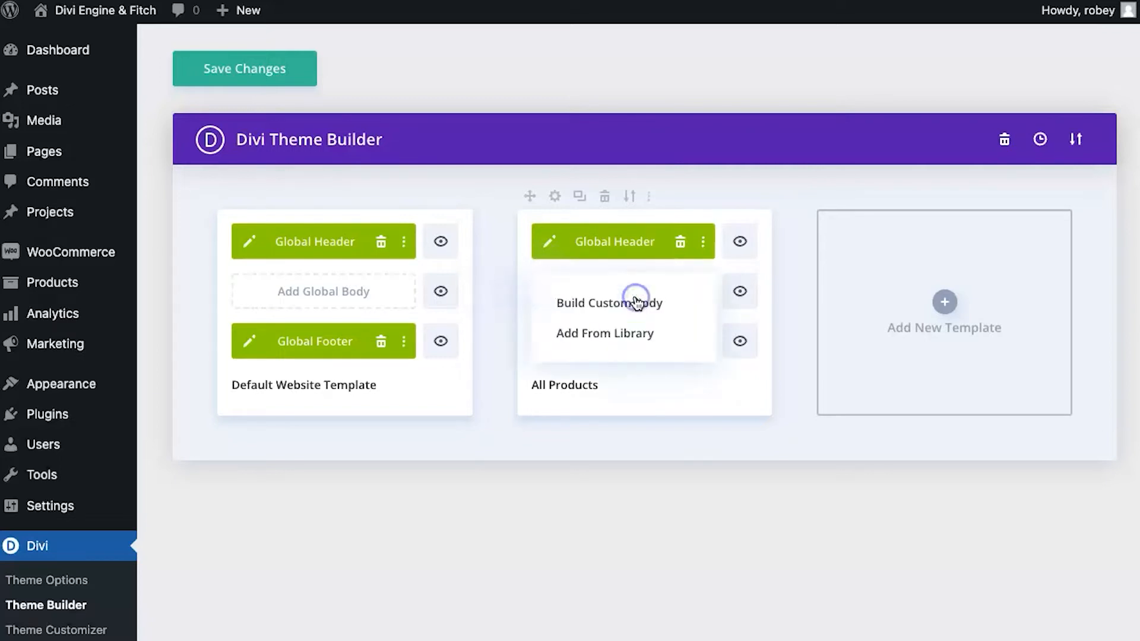
click(491, 304)
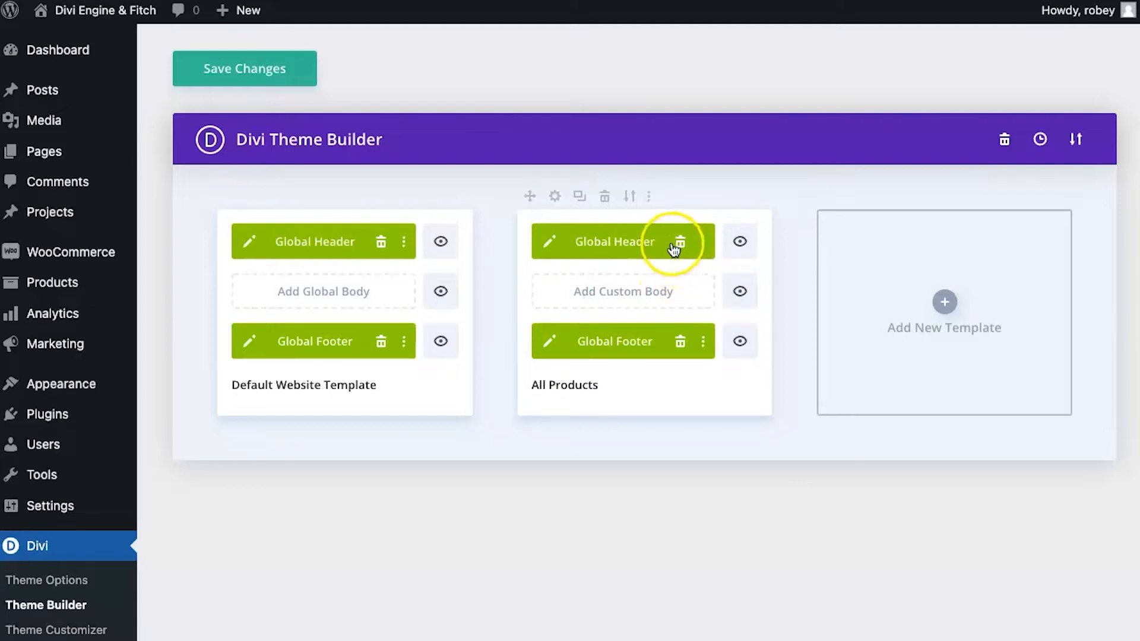
click(620, 295)
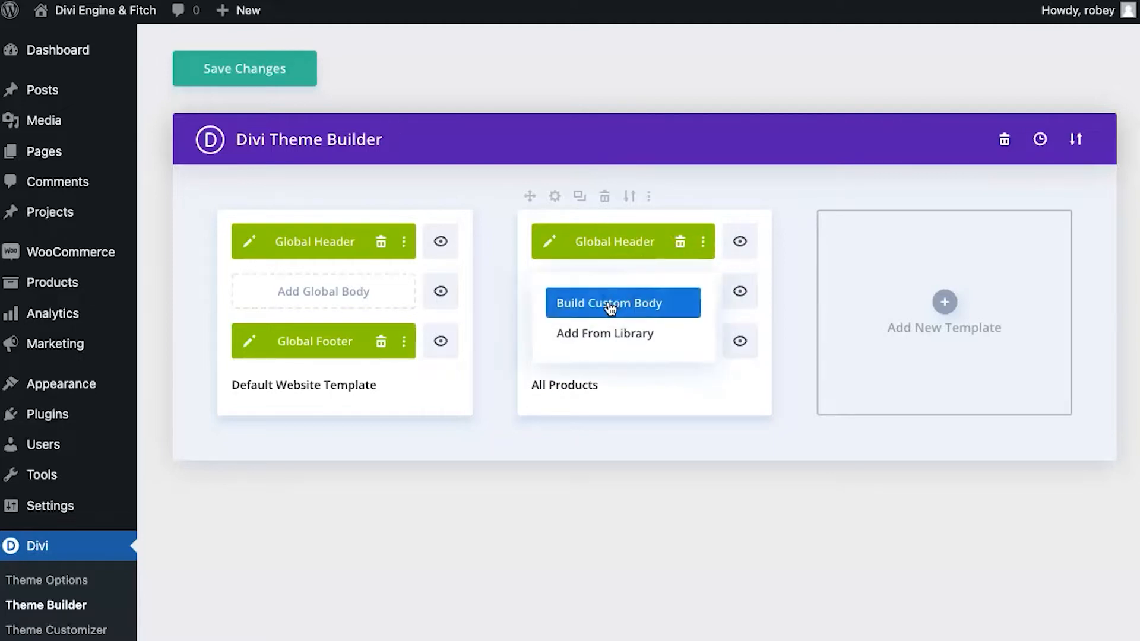
click(611, 301)
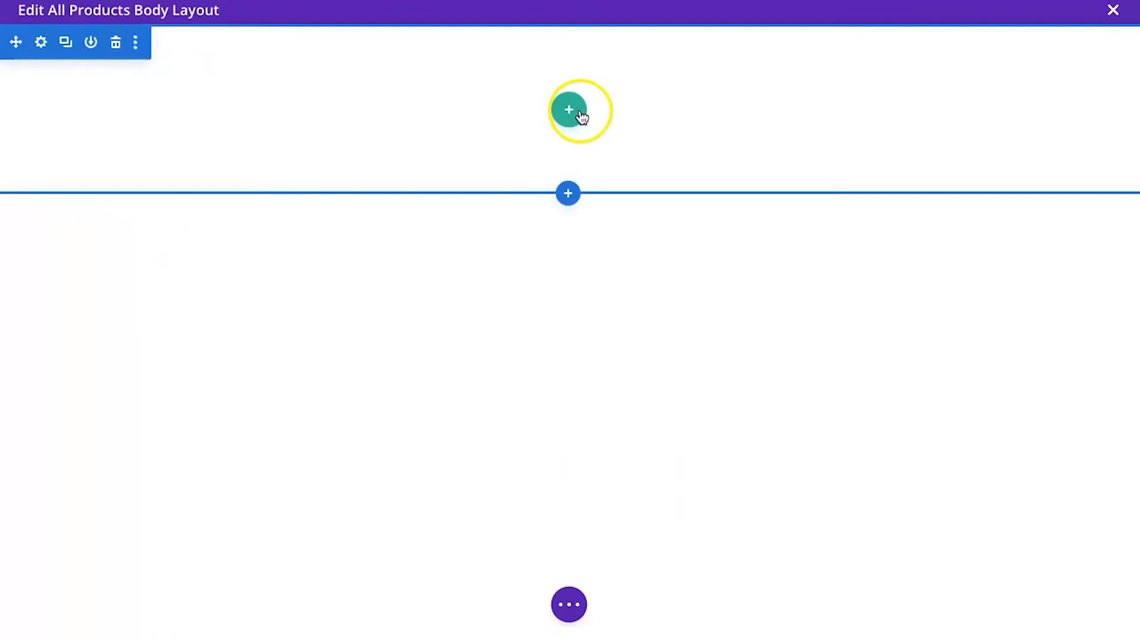
Insert a single-column row in the empty section and dismiss the module chooser without adding a module.
click(569, 110)
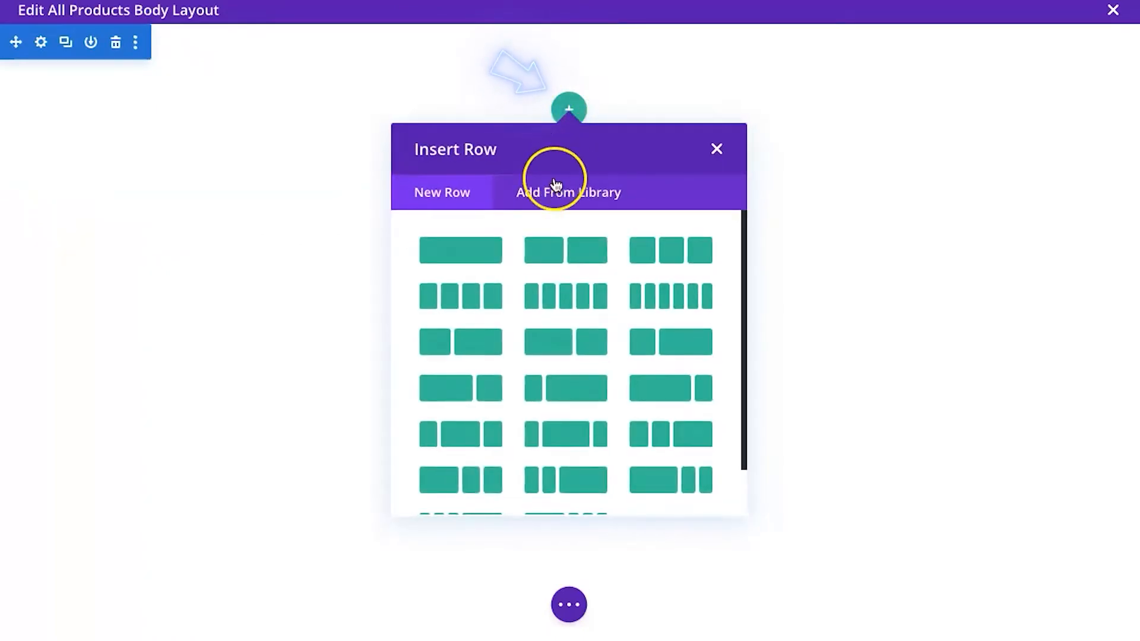
click(458, 241)
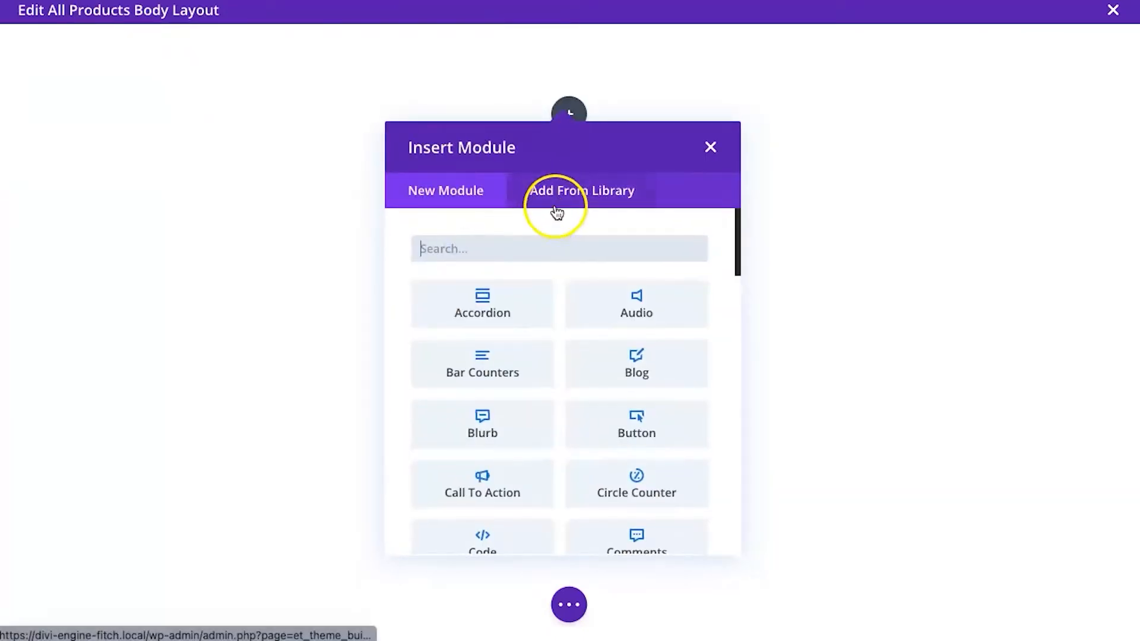
click(711, 149)
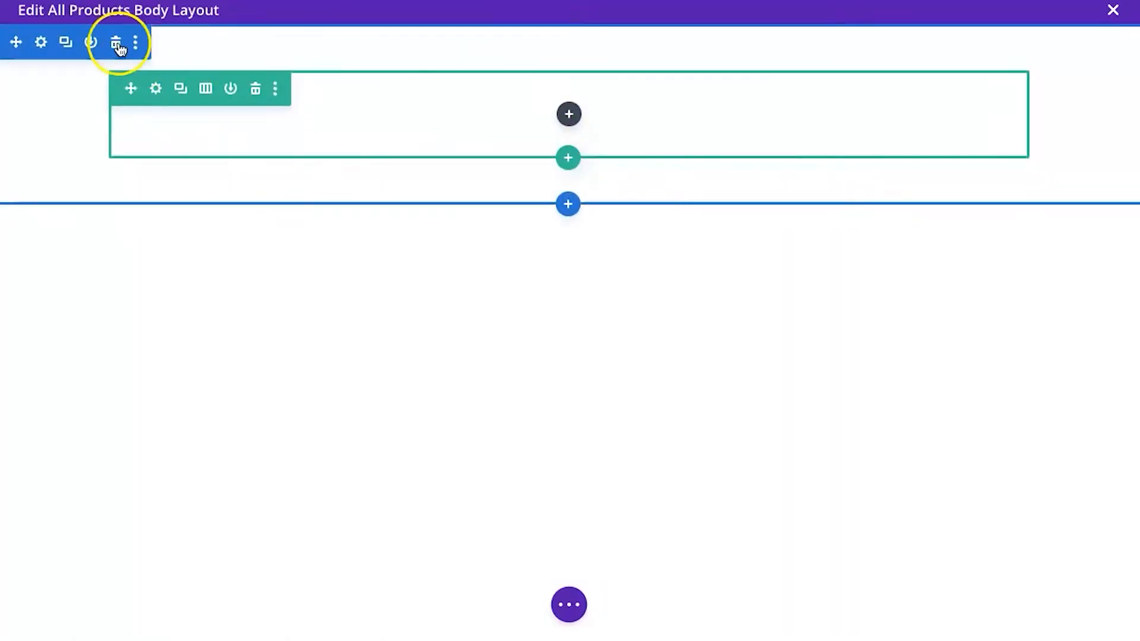
In the new row's sizing settings, set the width to 100% and the max width to 2560px.
click(156, 88)
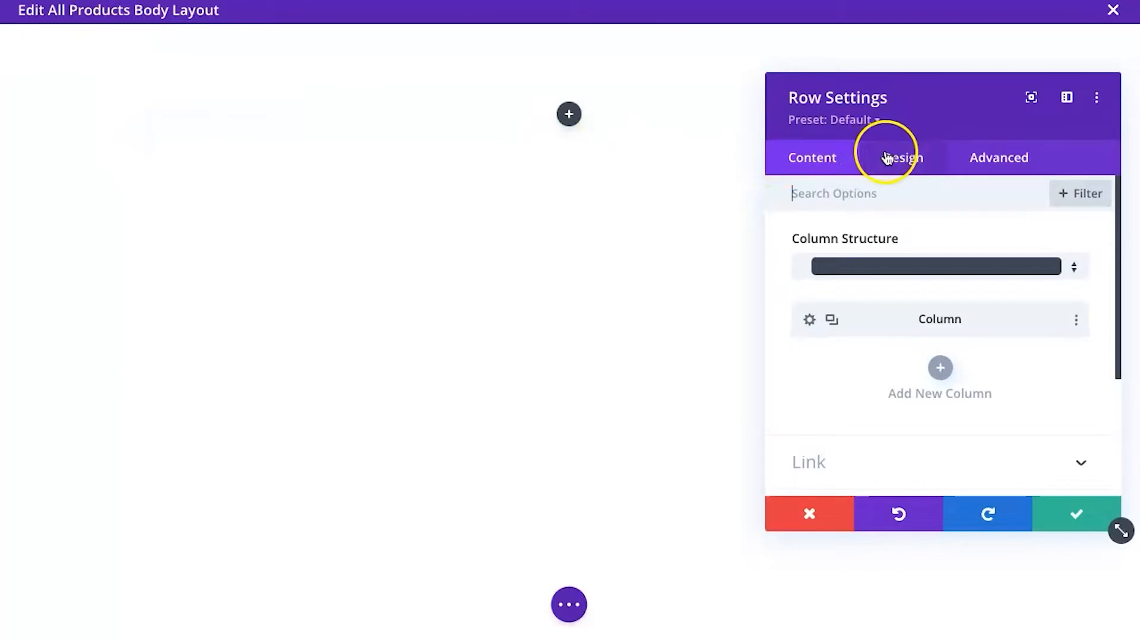
click(903, 159)
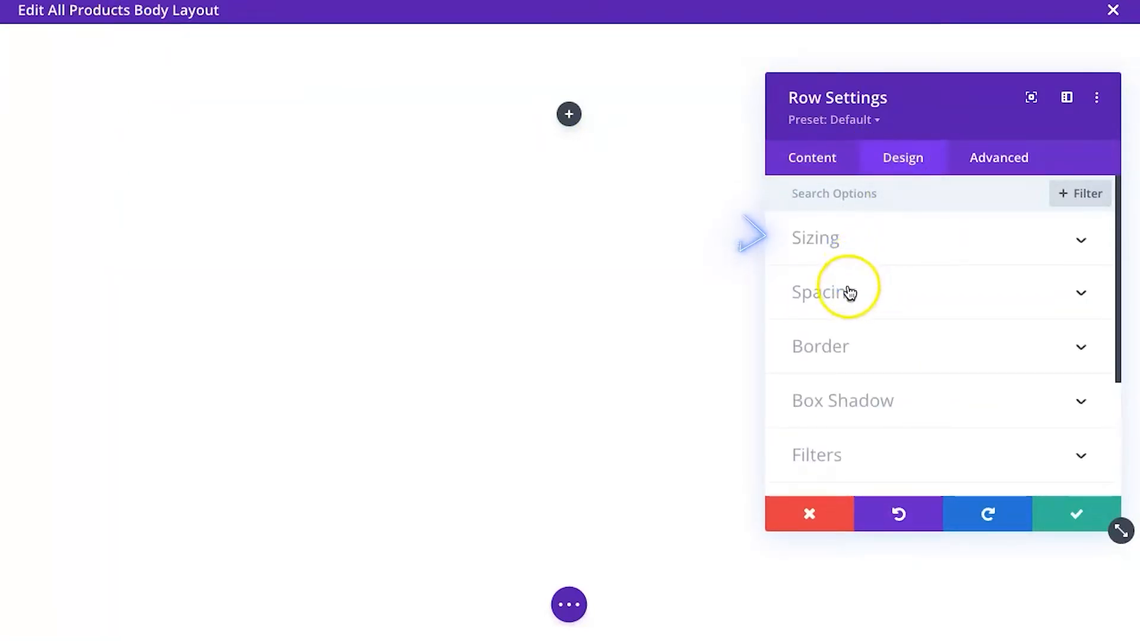
click(847, 243)
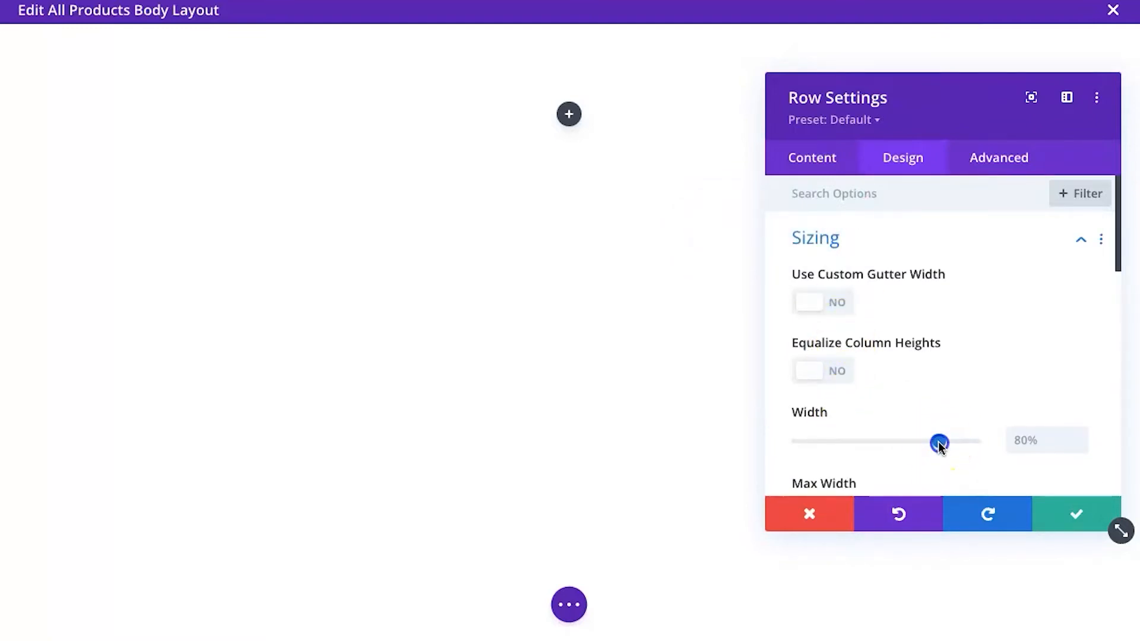
scroll(1024, 443, down, 3)
click(874, 413)
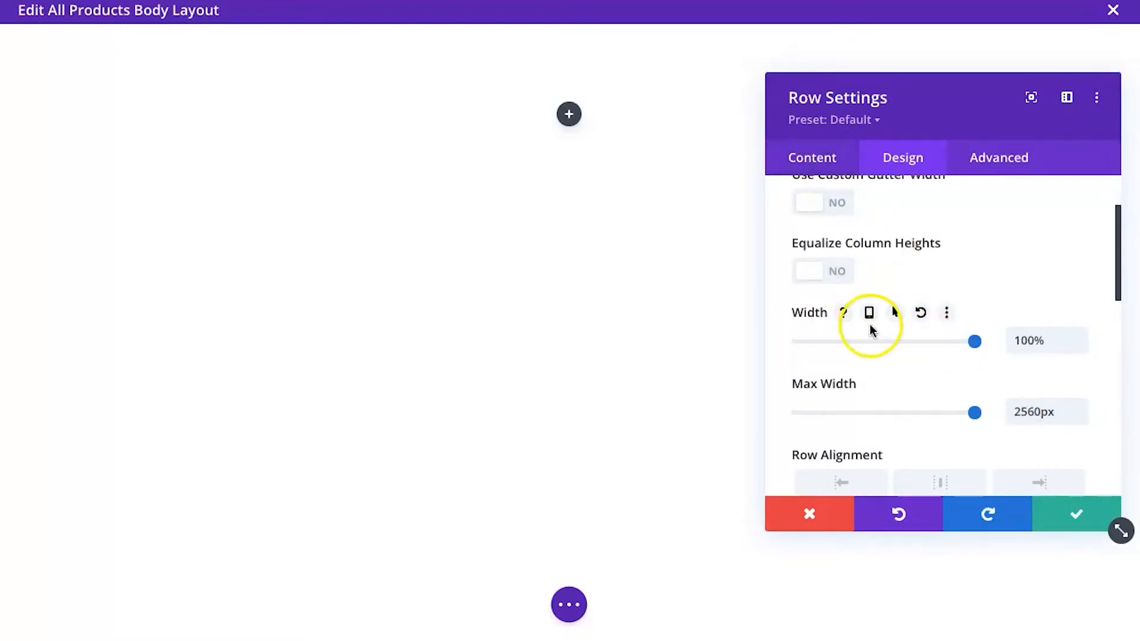
Set the row's top and bottom padding to 10px with both values linked, and save the row settings.
scroll(870, 328, down, 8)
click(853, 346)
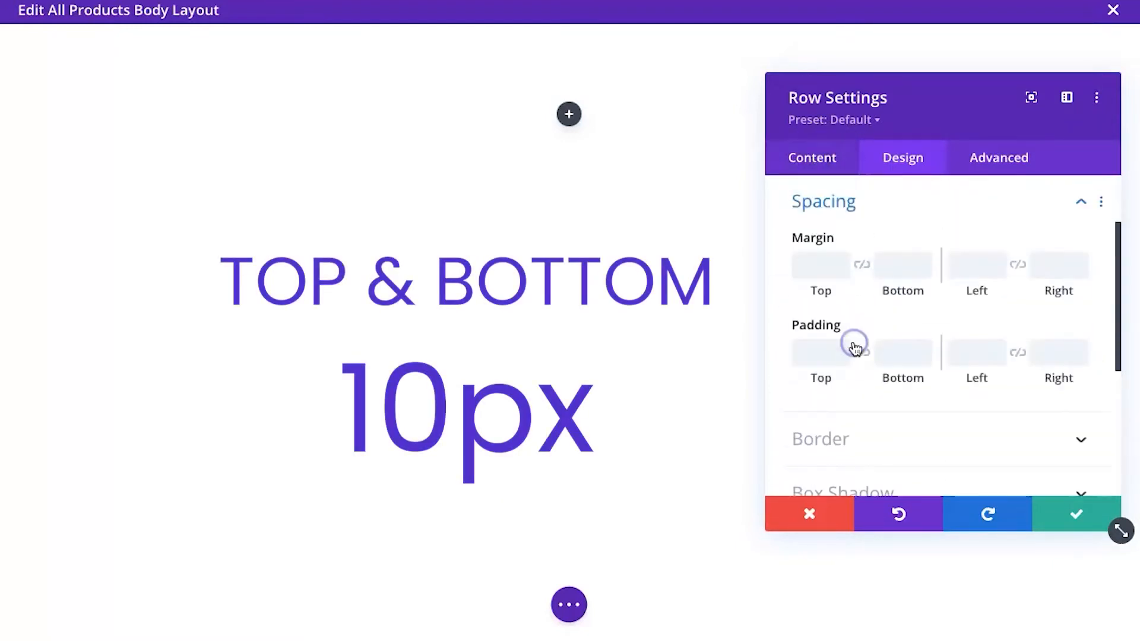
click(822, 351)
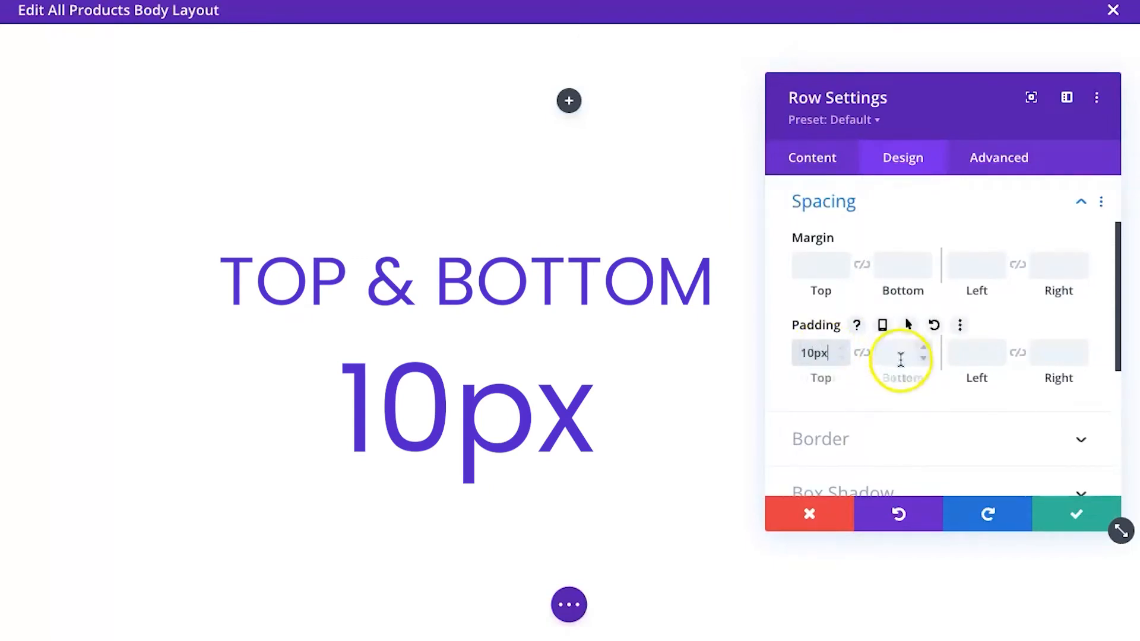
click(866, 354)
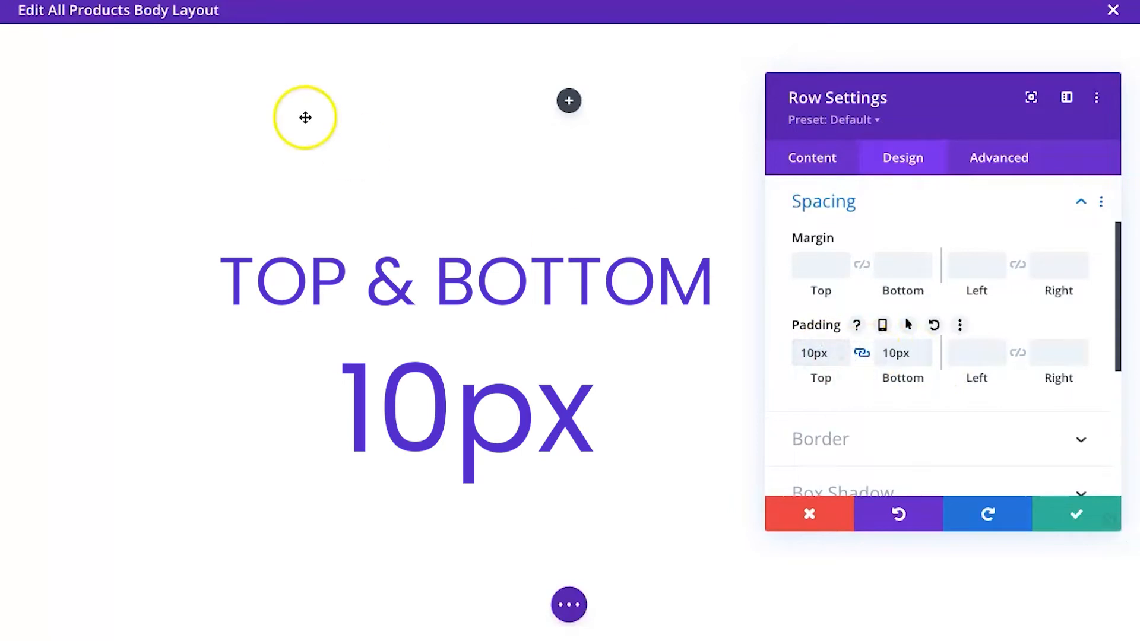
click(1062, 525)
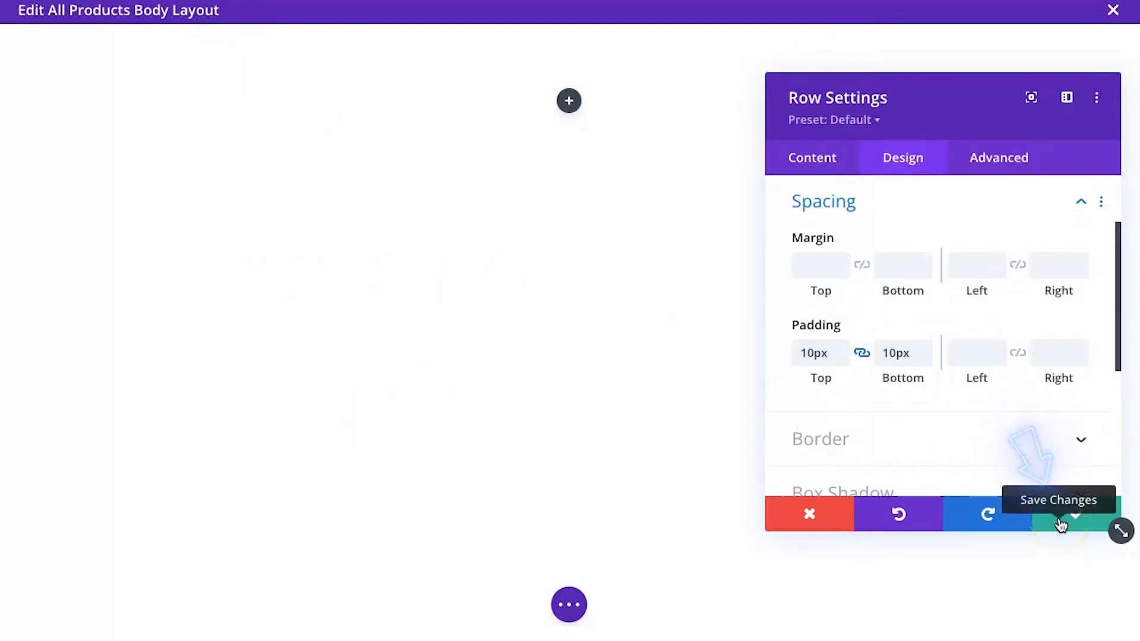
Save the row settings and insert a Woo Breadcrumb module in the row.
click(1062, 525)
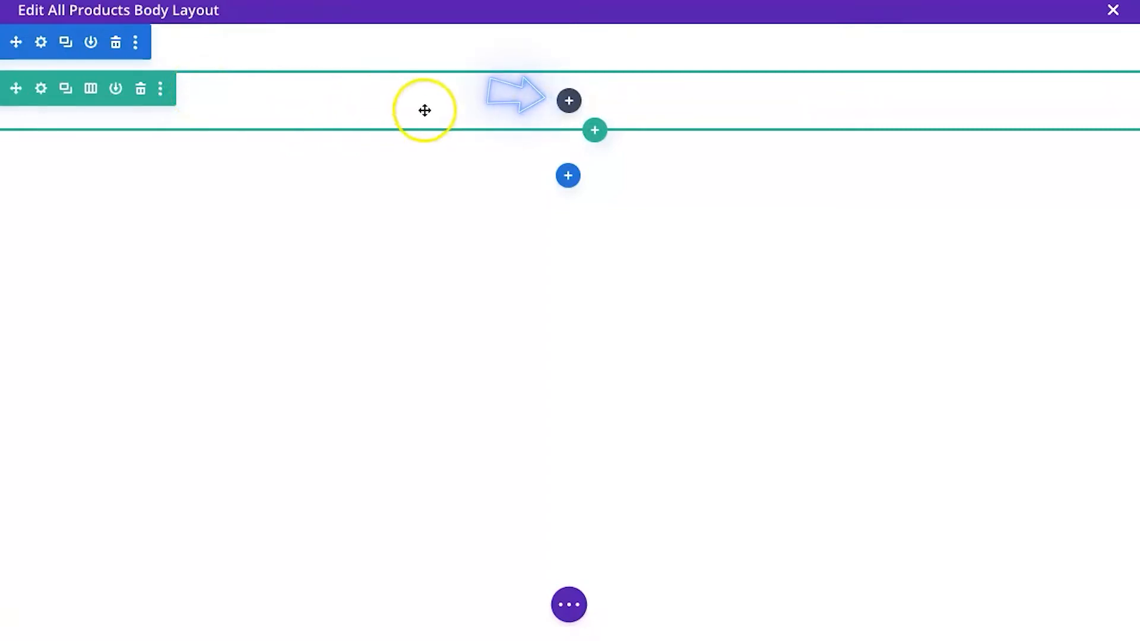
click(569, 104)
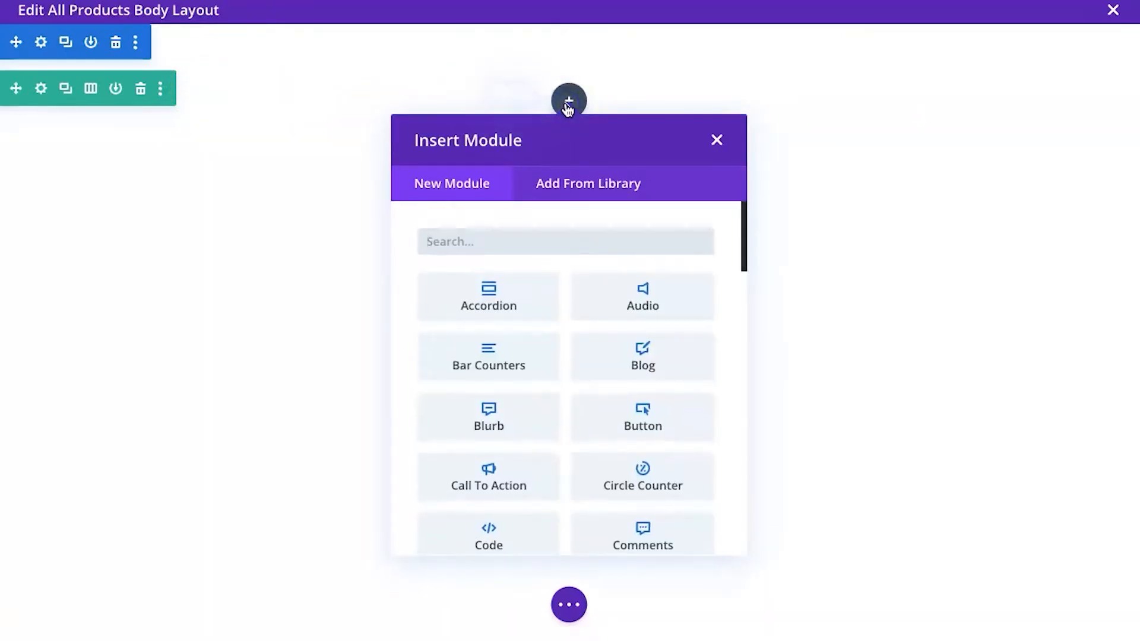
text(bread)
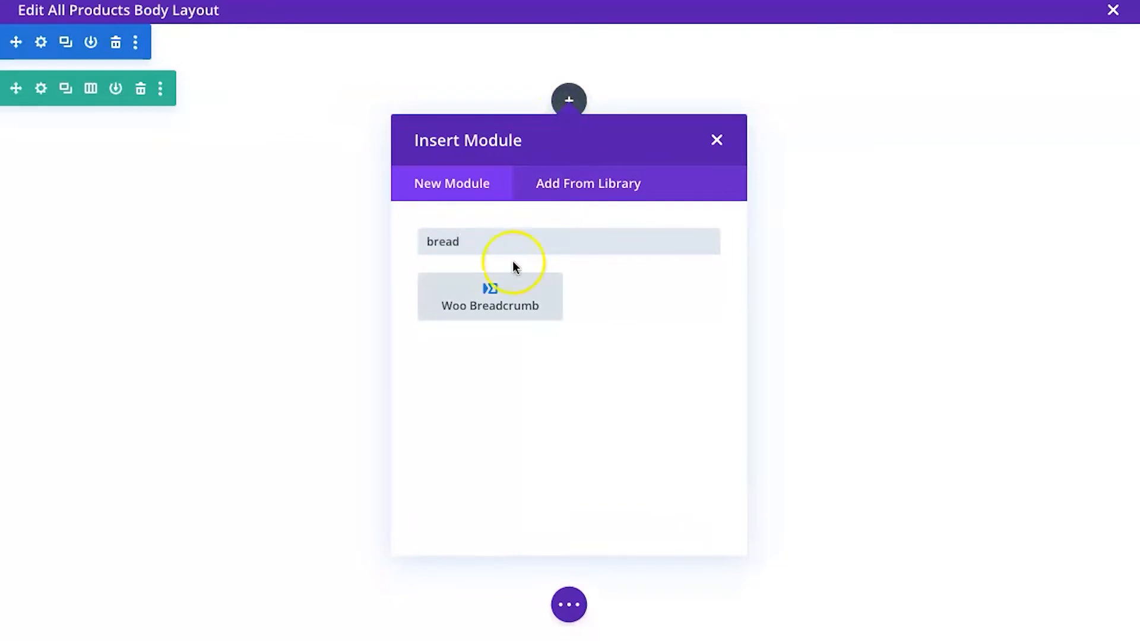
click(491, 297)
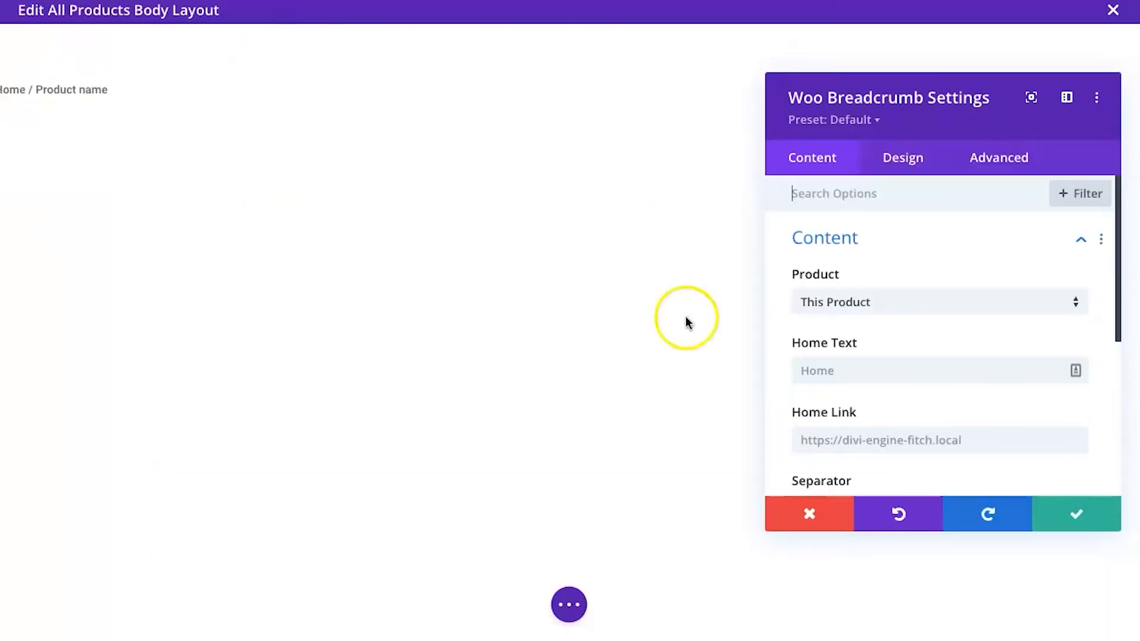
Set the breadcrumb separator to > and its text font weight to Light.
scroll(847, 433, down, 3)
click(851, 393)
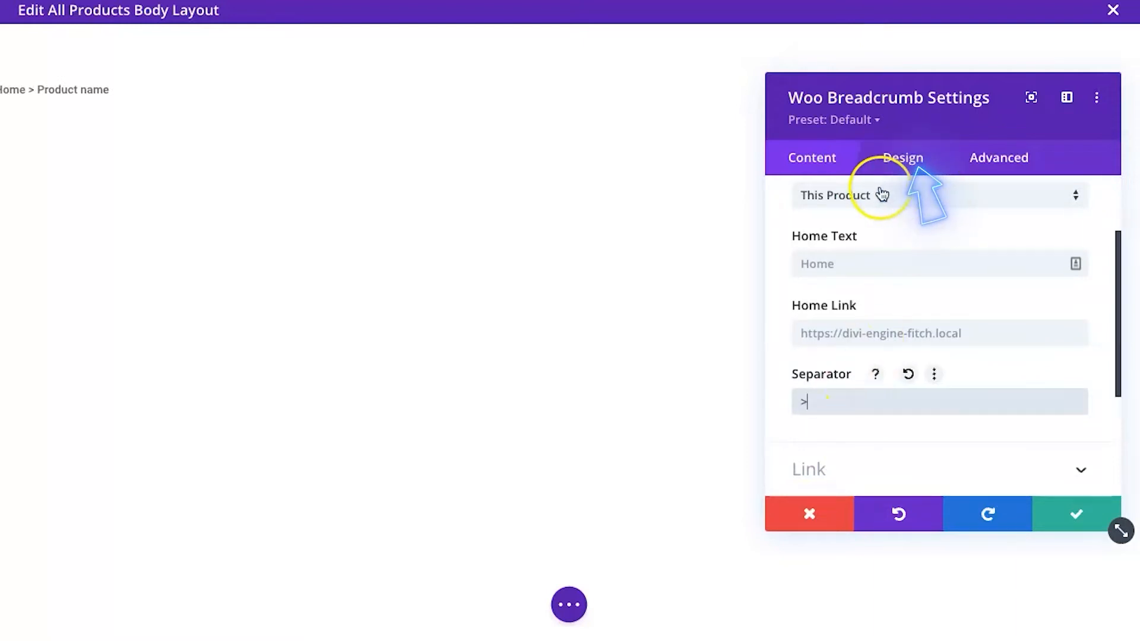
click(888, 160)
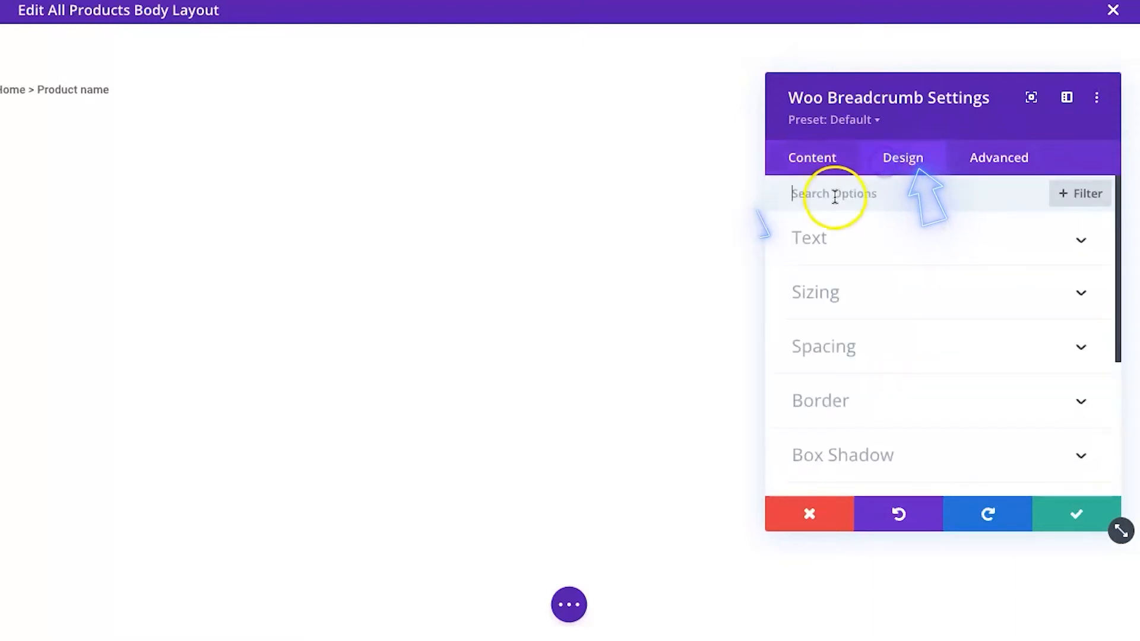
click(832, 248)
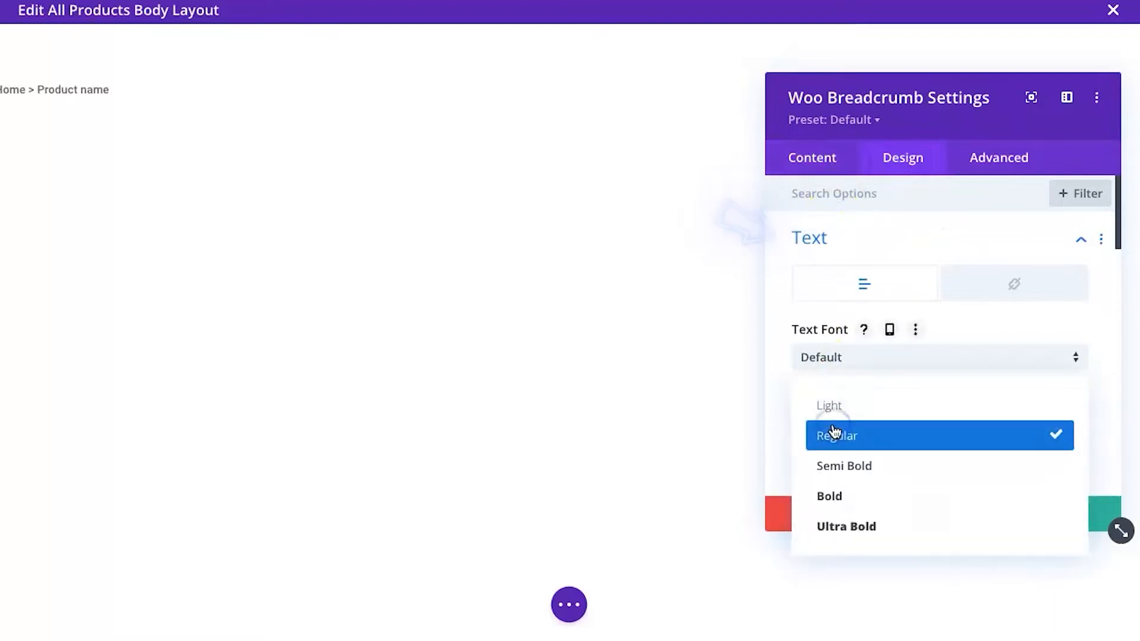
click(835, 412)
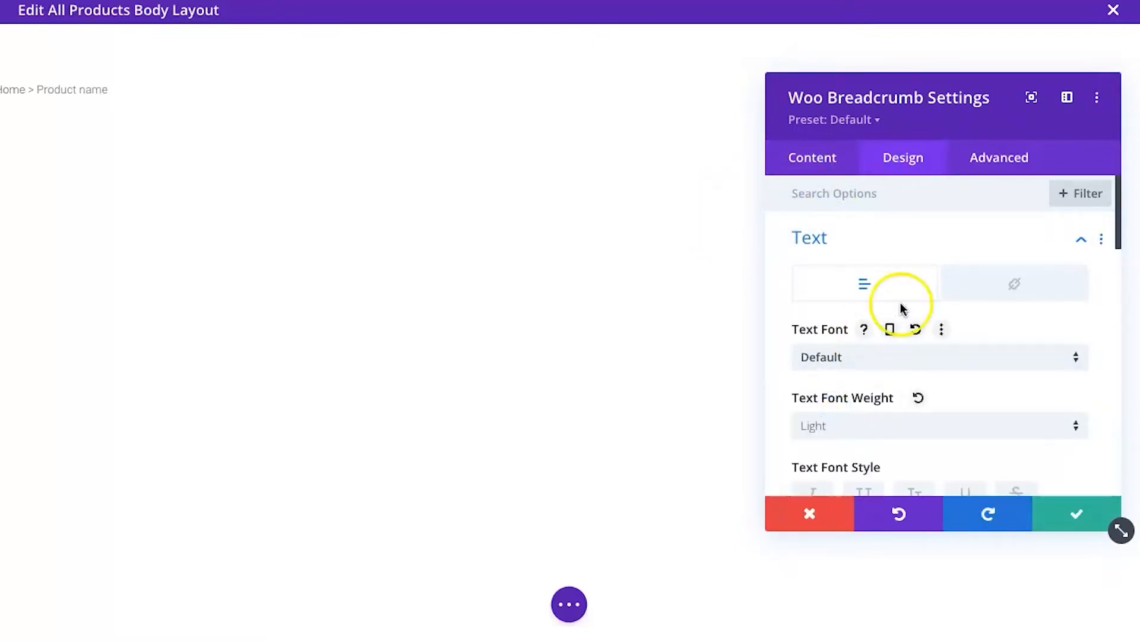
Give the breadcrumb module the light grey background color #f6f6f6.
click(811, 158)
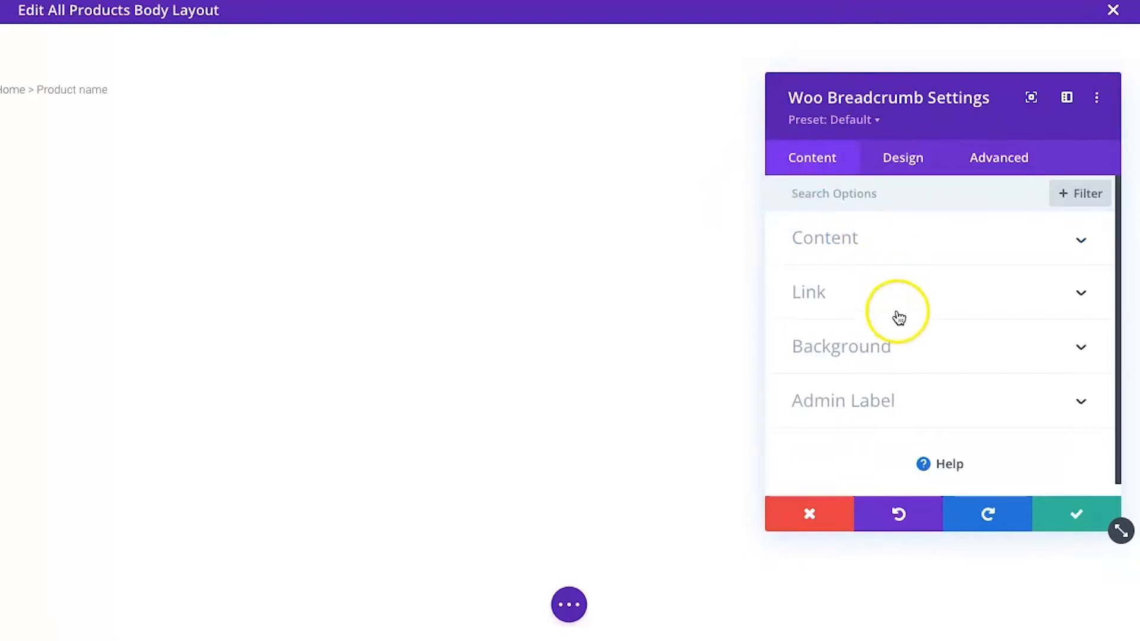
click(886, 347)
scroll(942, 410, down, 2)
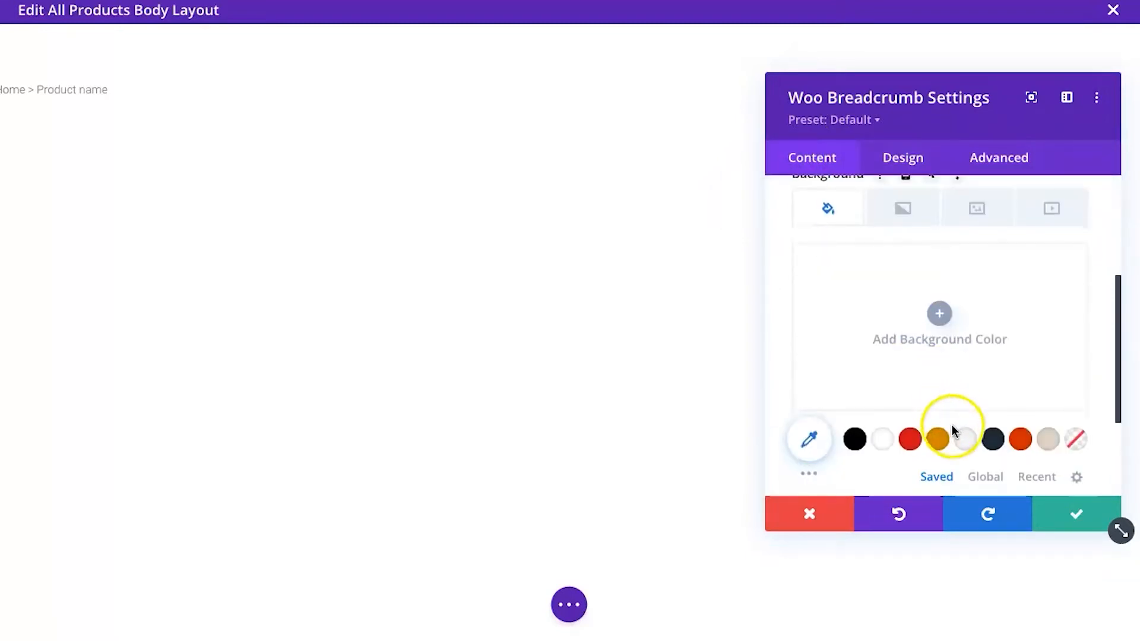
click(964, 439)
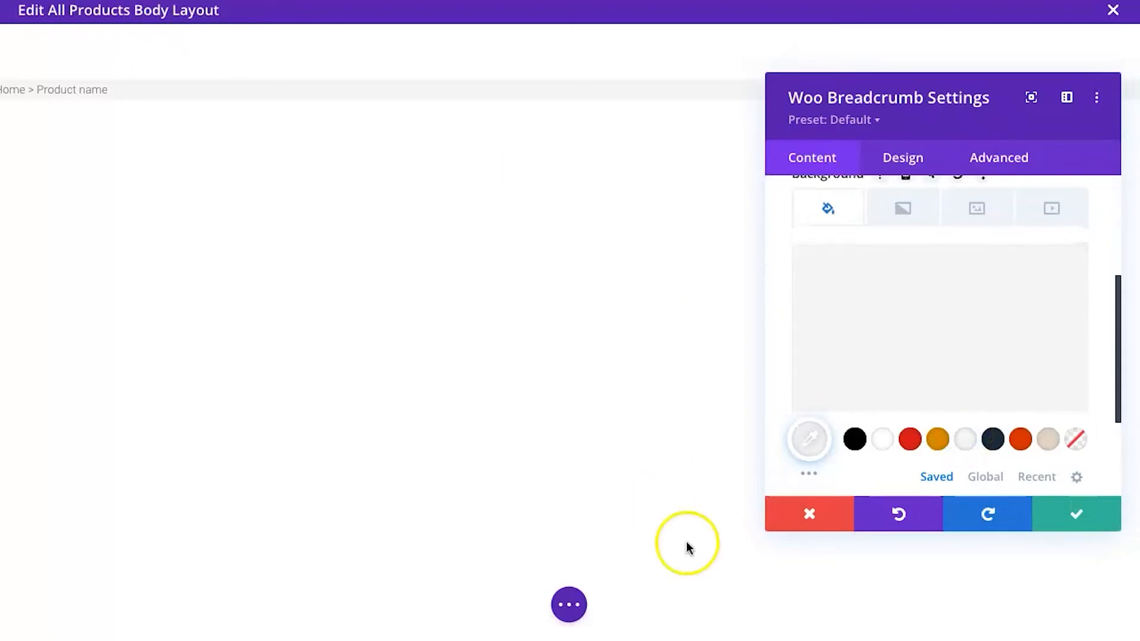
click(812, 440)
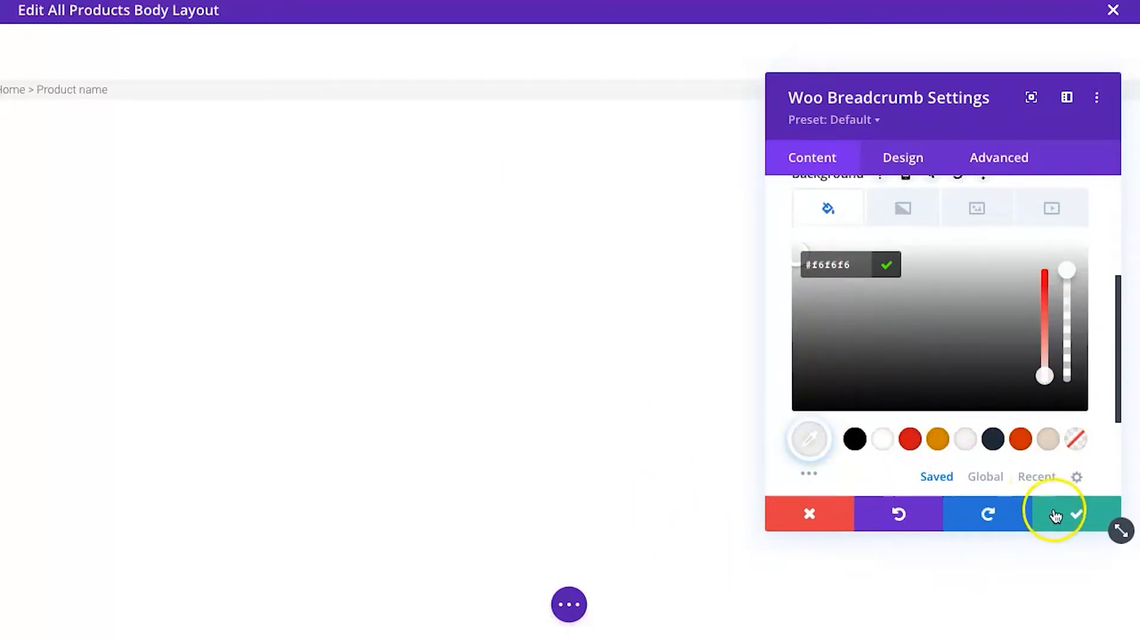
Set the breadcrumb's top and bottom margins to a linked 0px and its left padding to 5%, and save the module settings.
click(909, 162)
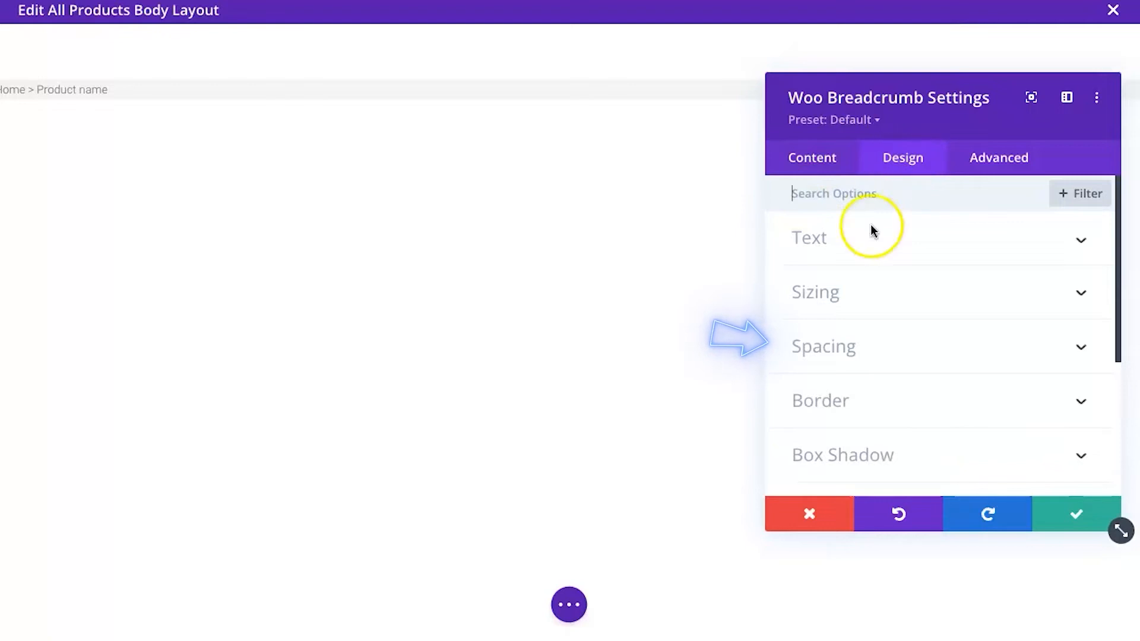
click(844, 348)
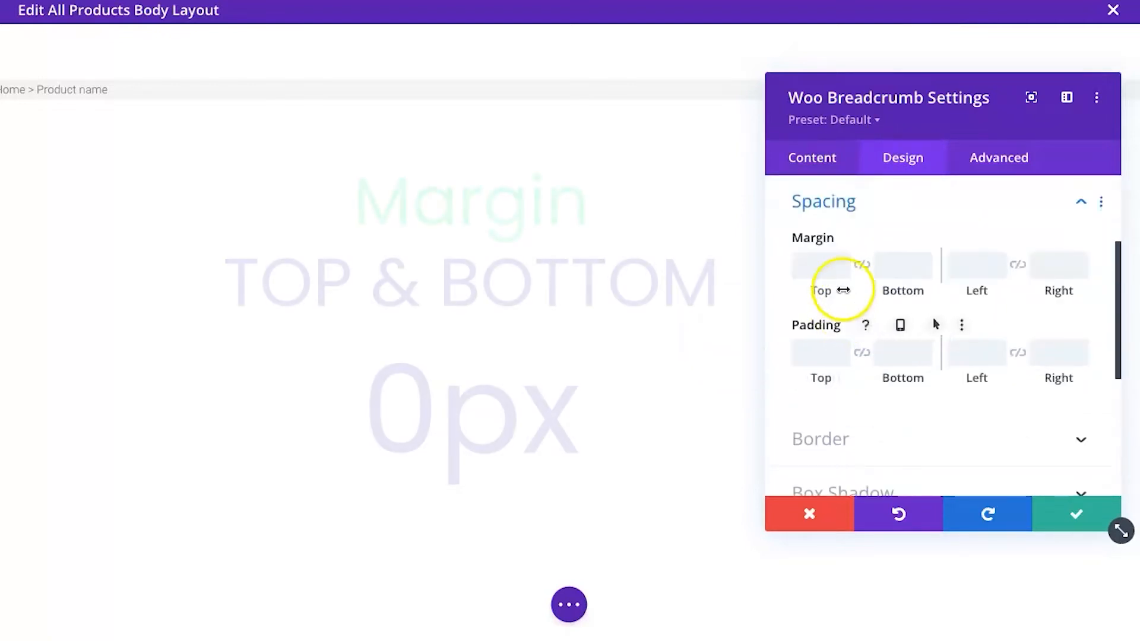
click(814, 266)
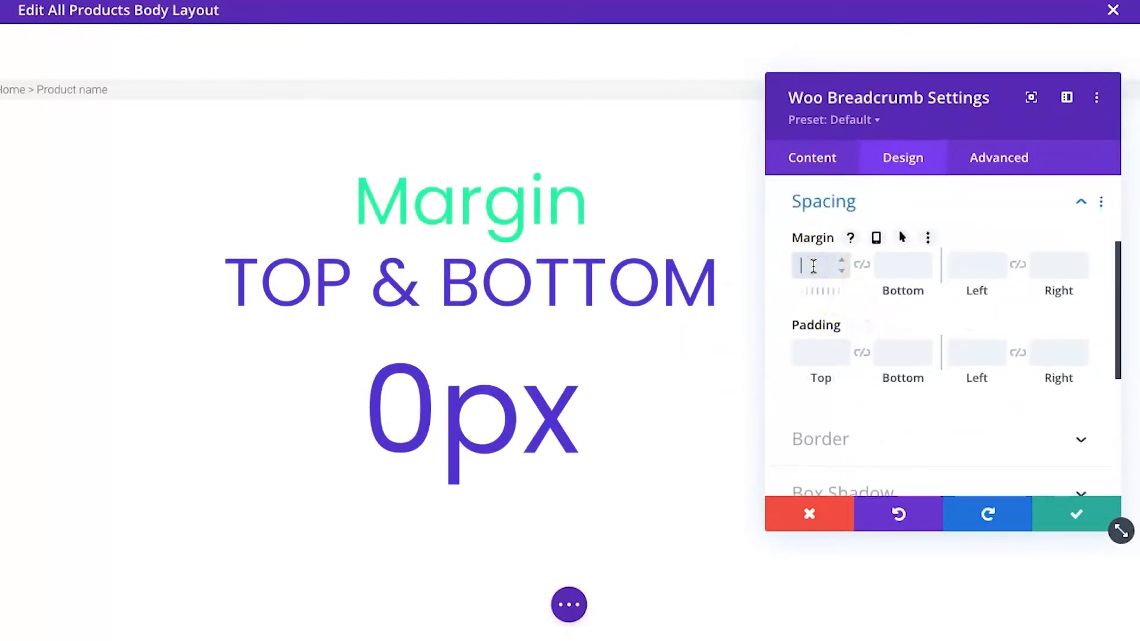
text(0)
click(873, 274)
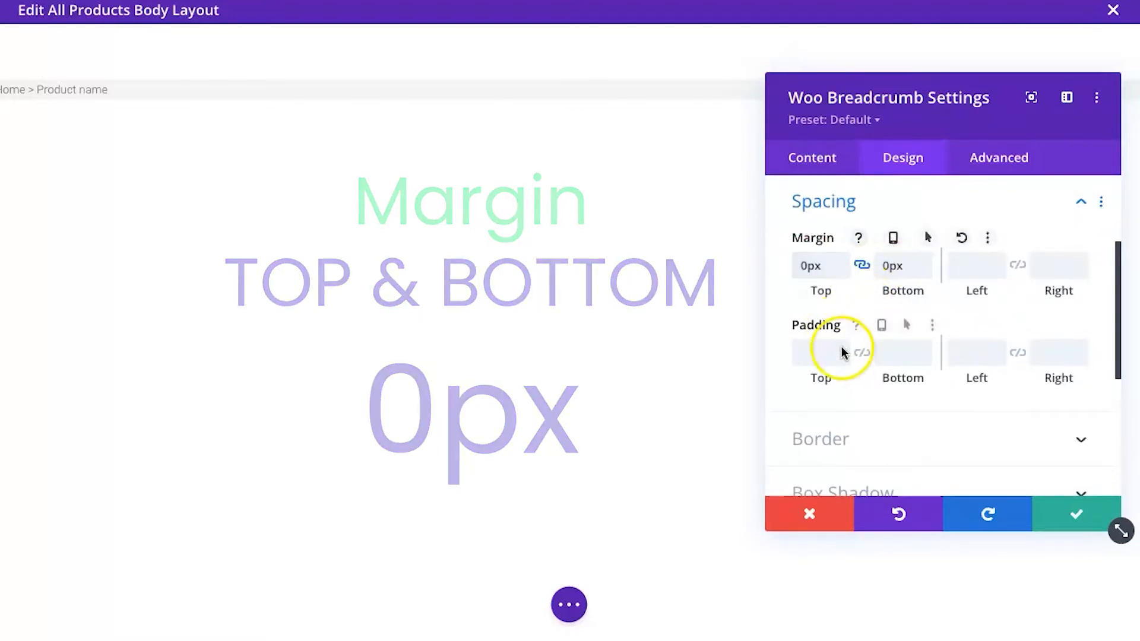
click(969, 345)
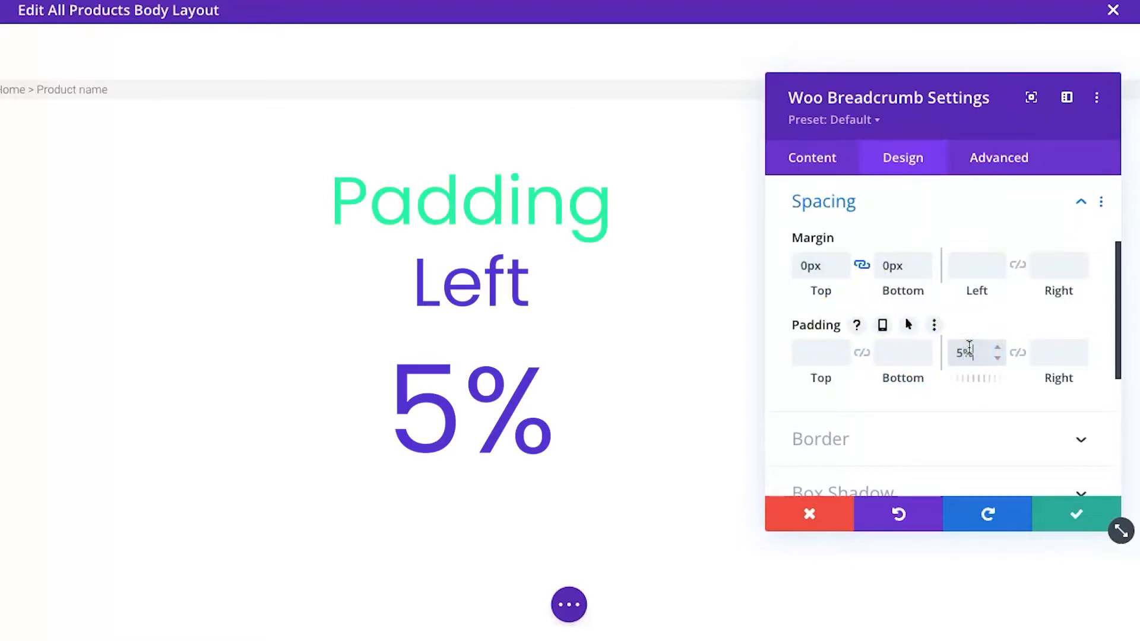
text(5%)
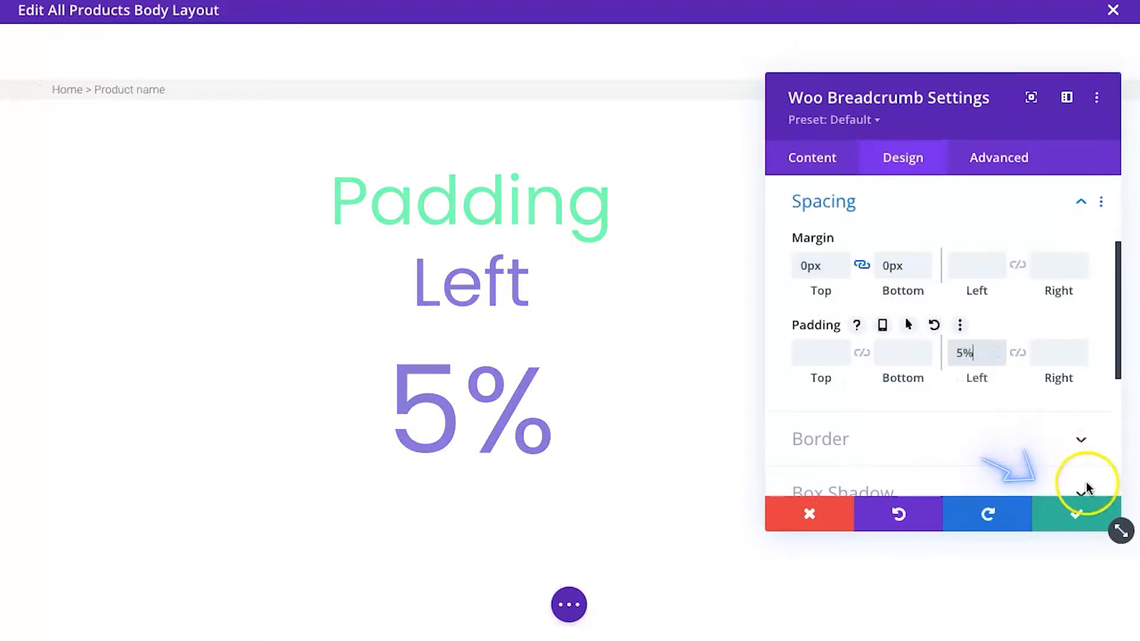
click(1063, 512)
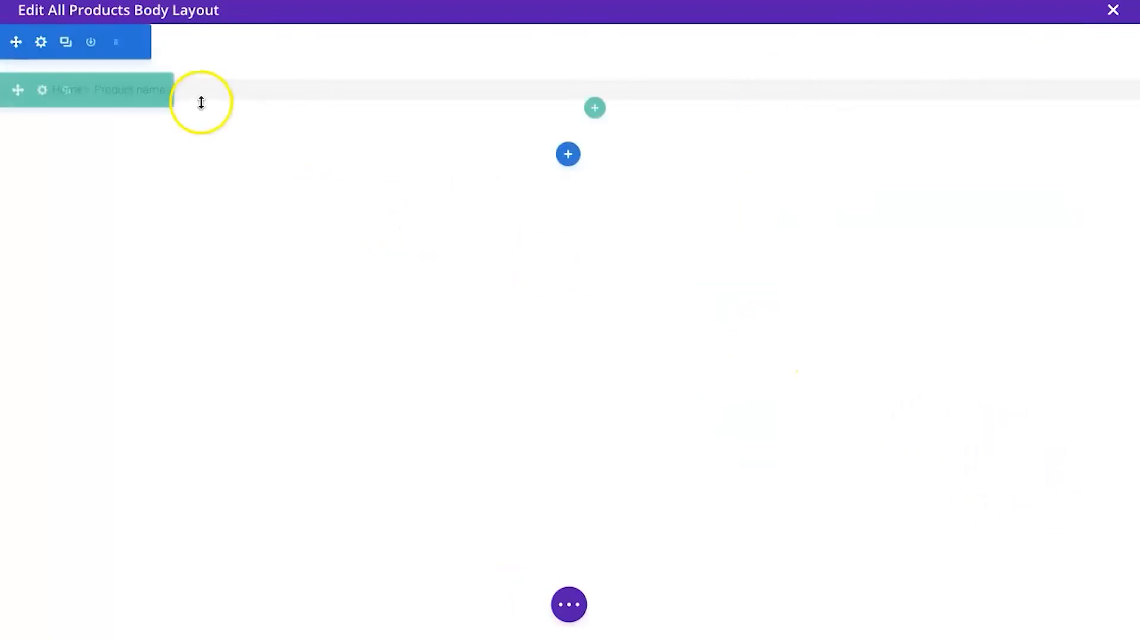
Set the section's top padding to 0px and save the section settings.
click(41, 43)
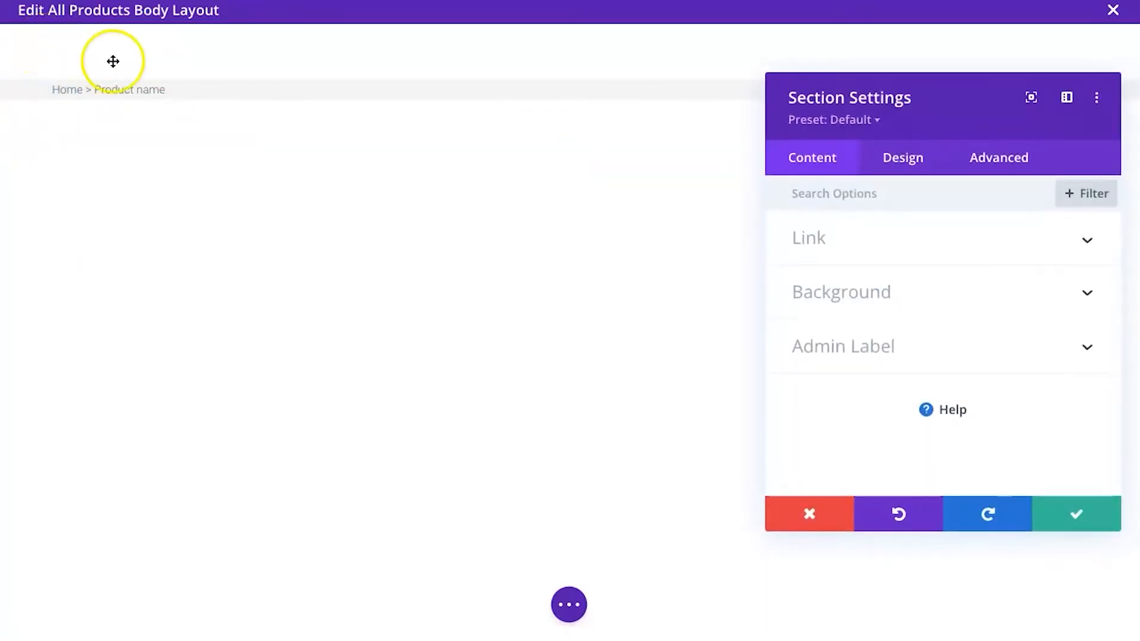
click(878, 174)
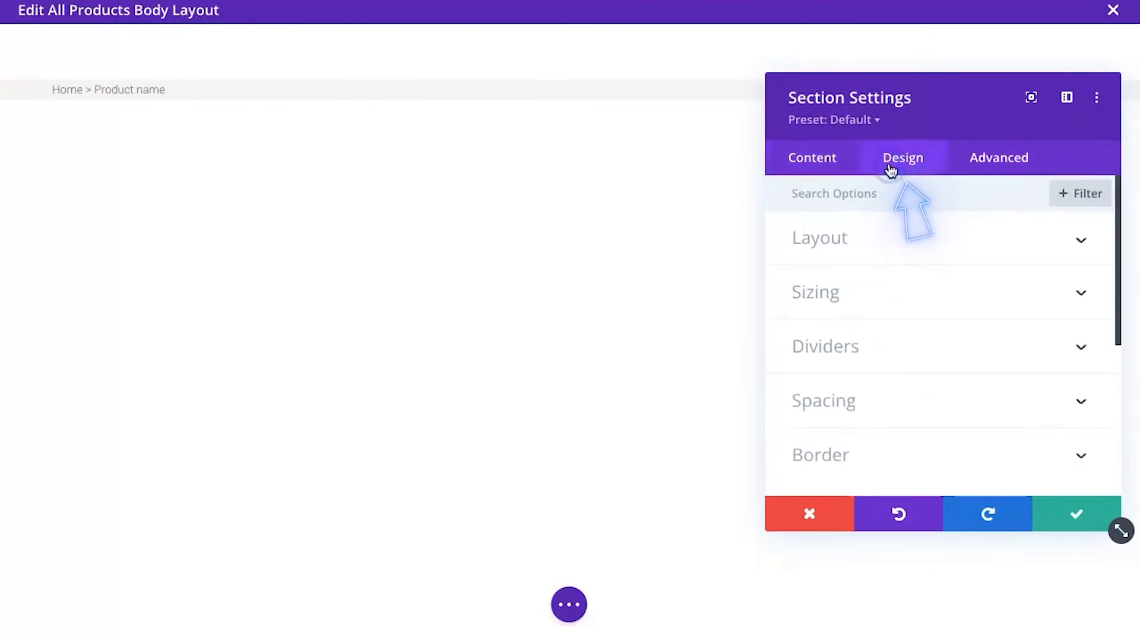
click(827, 402)
click(818, 358)
text(0px)
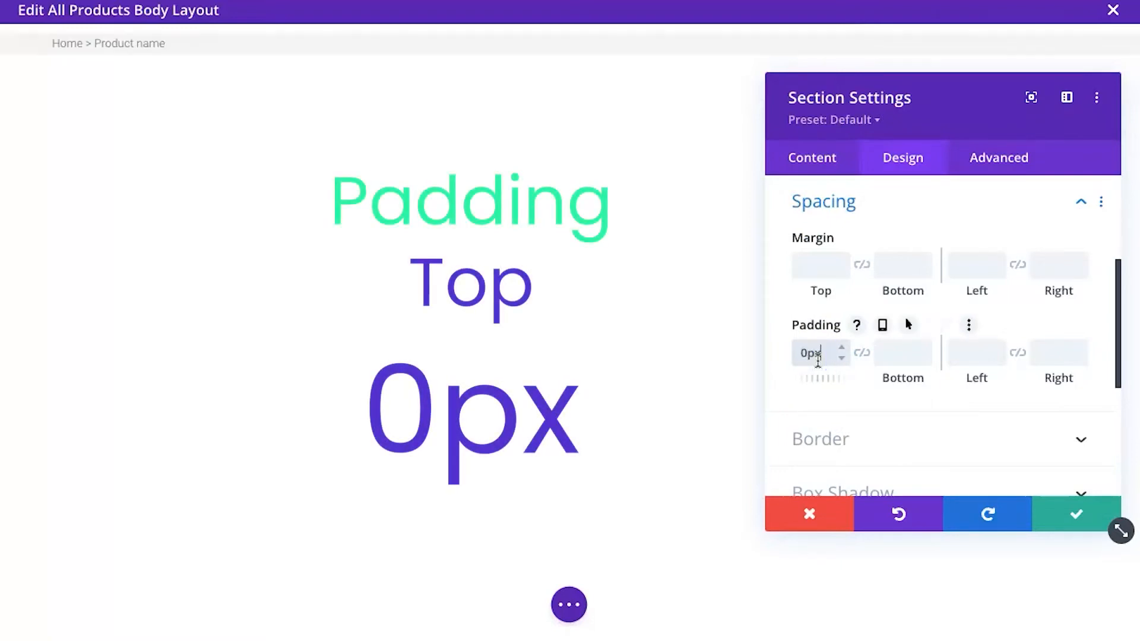
click(1075, 515)
Switch to the Abercrombie & Fitch product page, examine its layout from the breadcrumb to the footer, and return to the body layout.
mouse_move(222, 56)
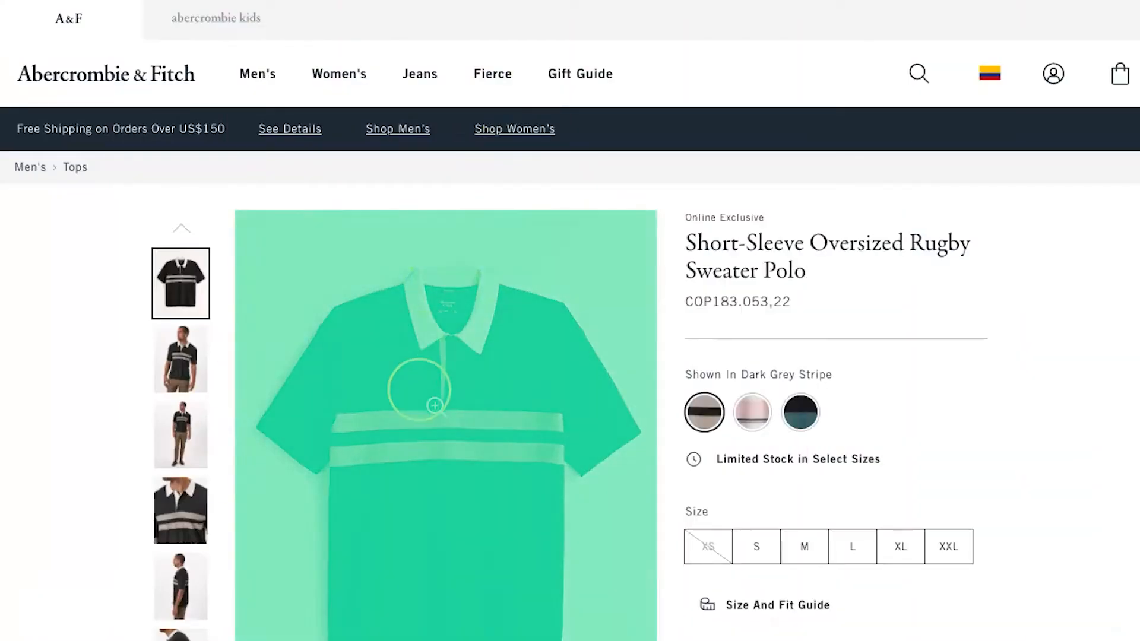
scroll(790, 437, down, 1)
scroll(790, 436, down, 10)
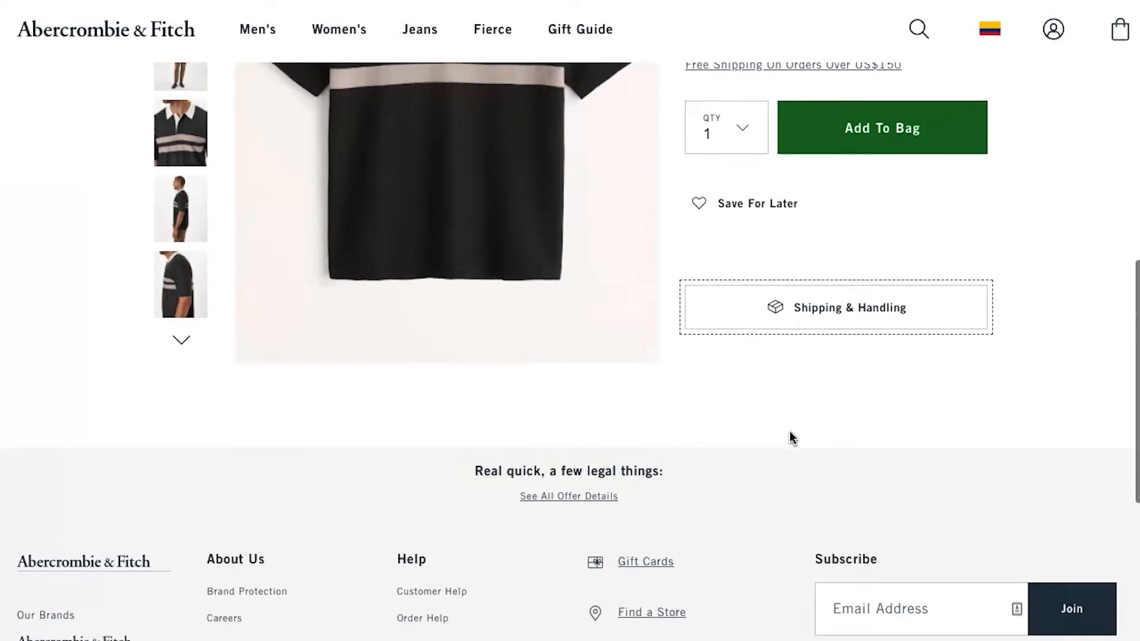
scroll(790, 436, up, 15)
click(378, 142)
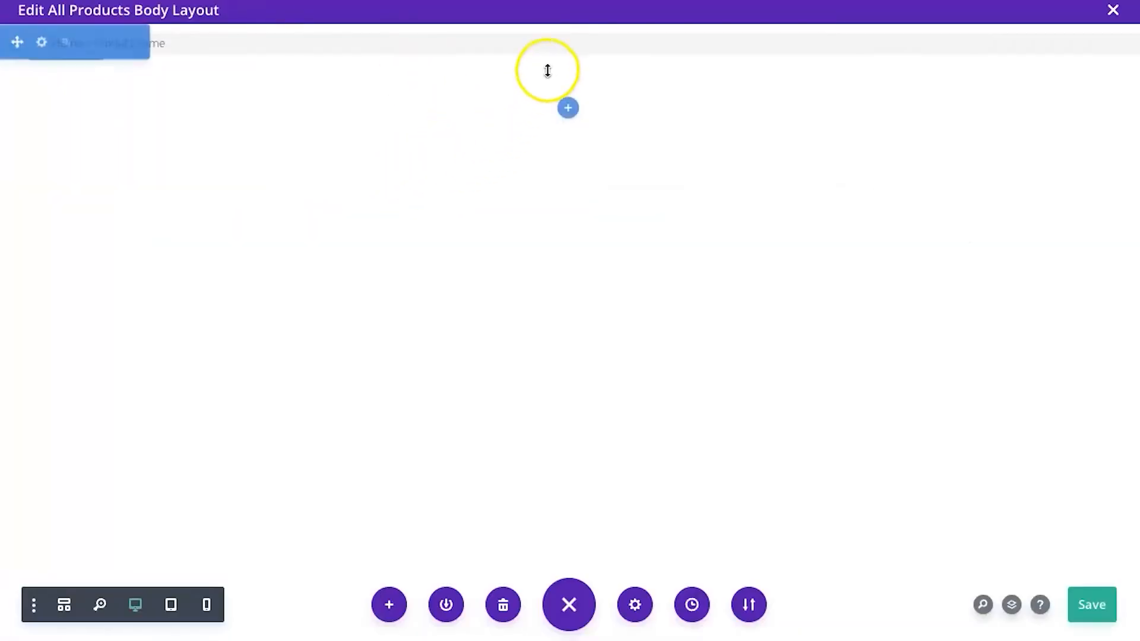
Insert a row with two equal columns below the breadcrumb row and add a Woo Images module to its first column.
click(594, 62)
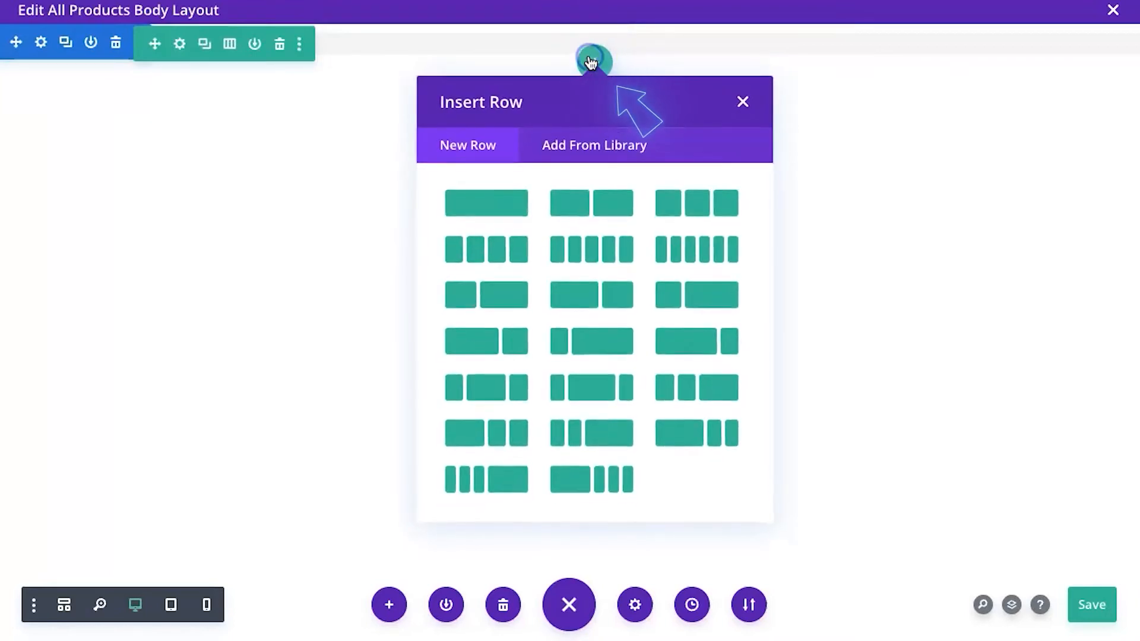
click(602, 202)
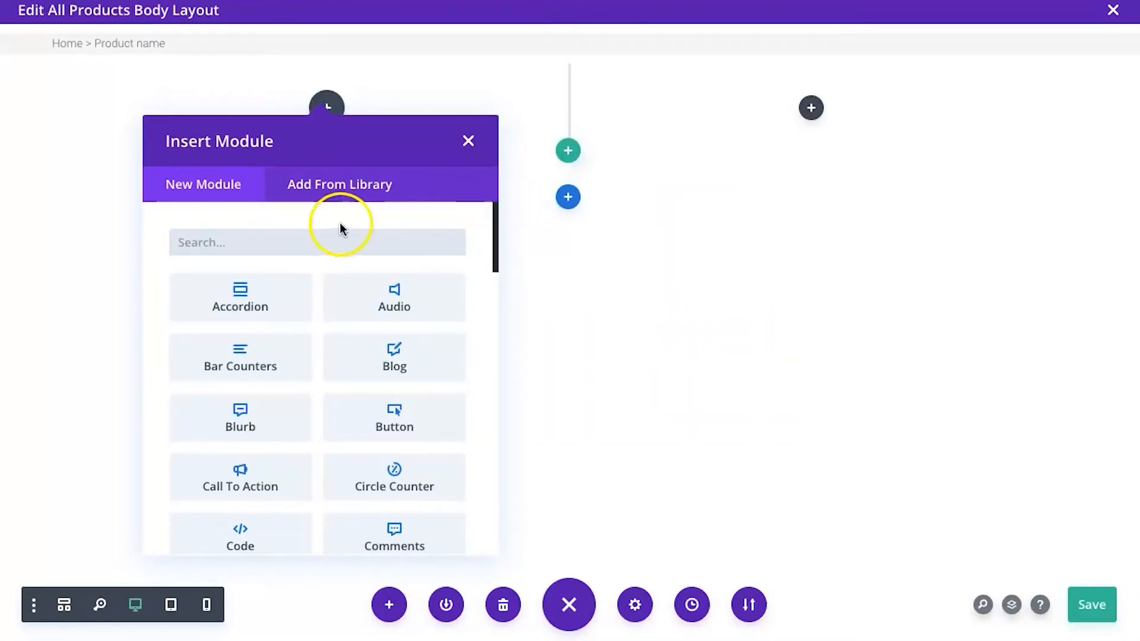
text(woo)
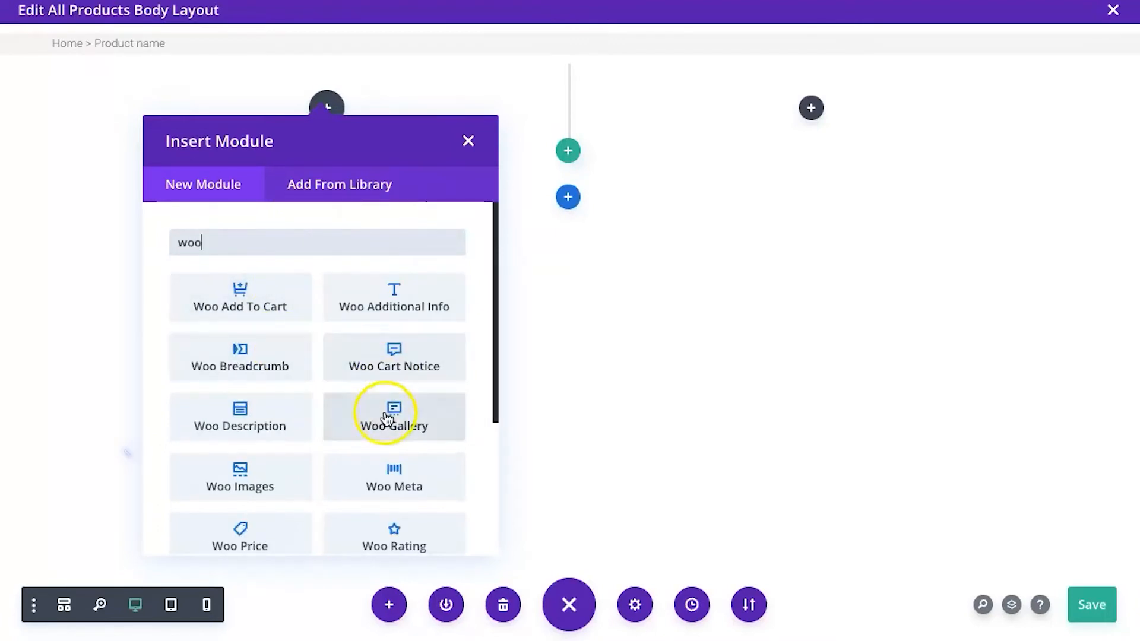
click(237, 492)
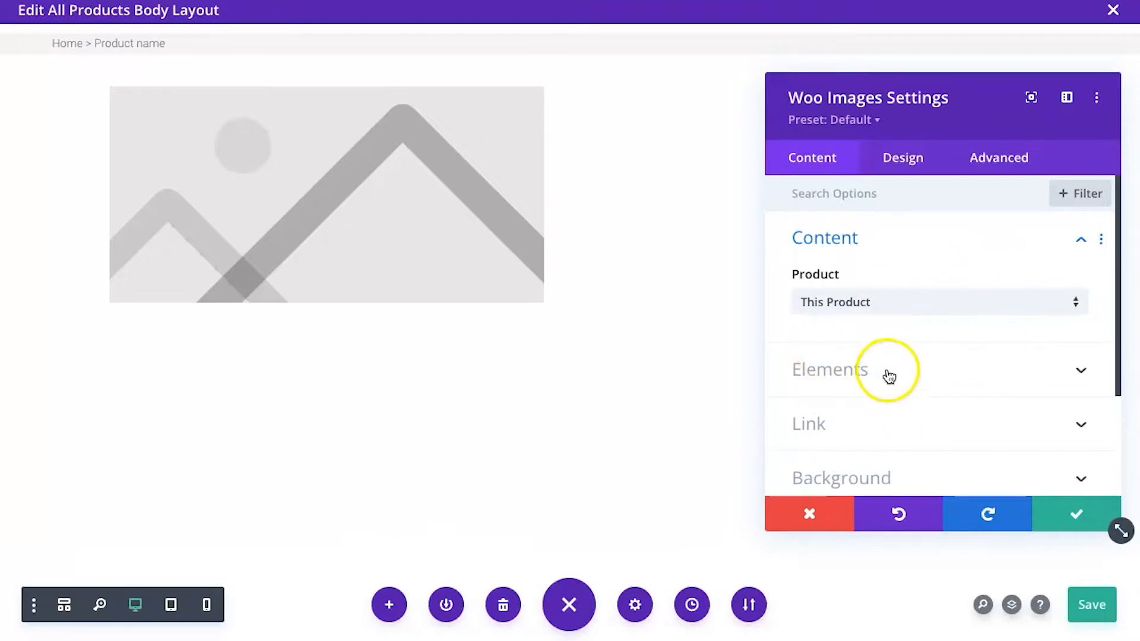
Try switching the sale badge off and back on in the Woo Images module's element options.
scroll(889, 375, down, 1)
click(873, 294)
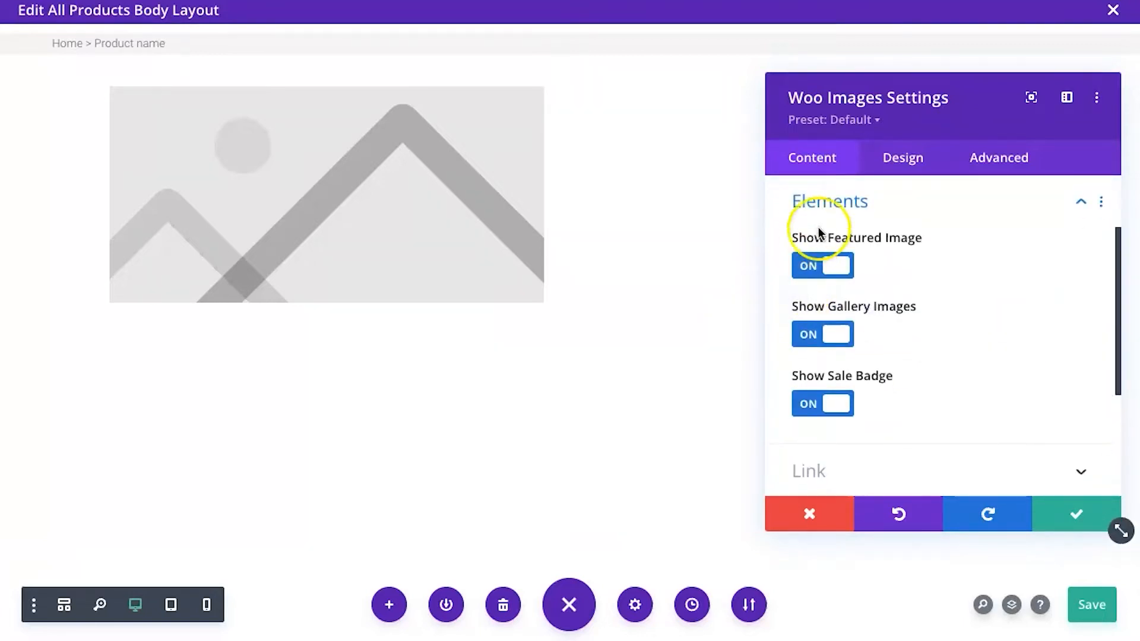
click(831, 405)
click(831, 404)
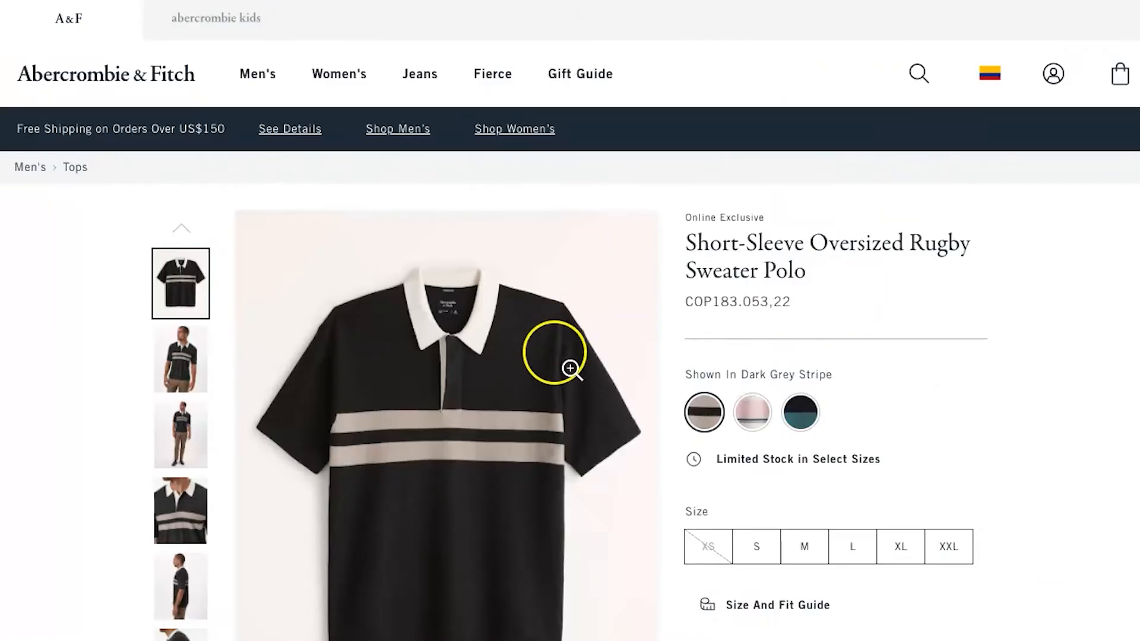
Examine the image gallery on the Abercrombie & Fitch product page, return to the body layout and save the Woo Images settings.
scroll(558, 355, down, 3)
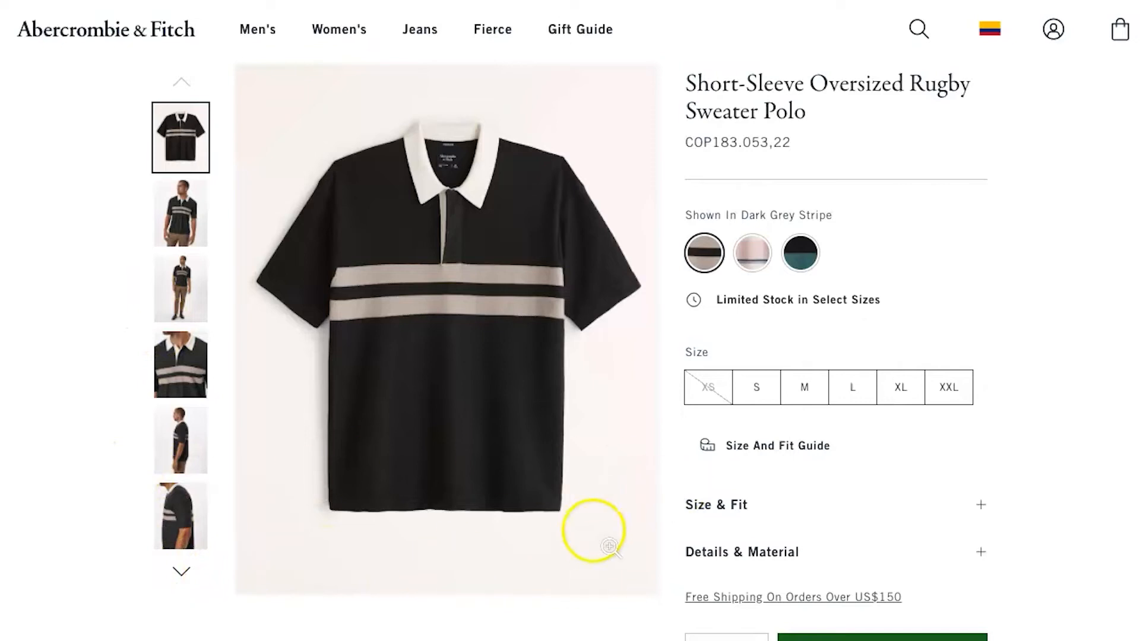
scroll(616, 432, down, 3)
scroll(374, 522, down, 2)
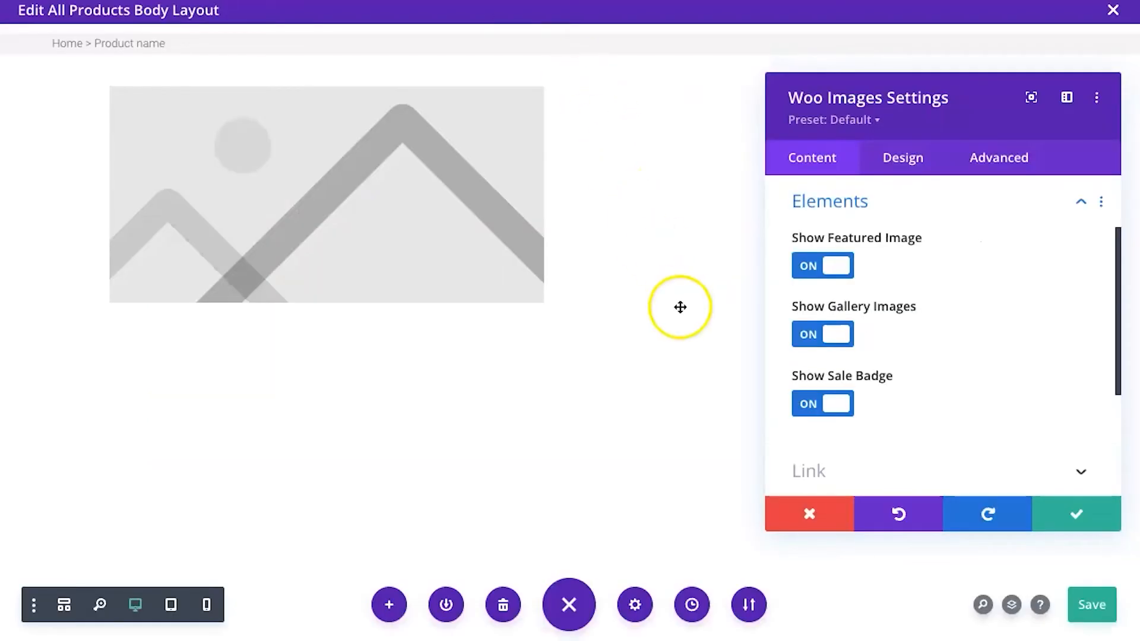
click(1063, 501)
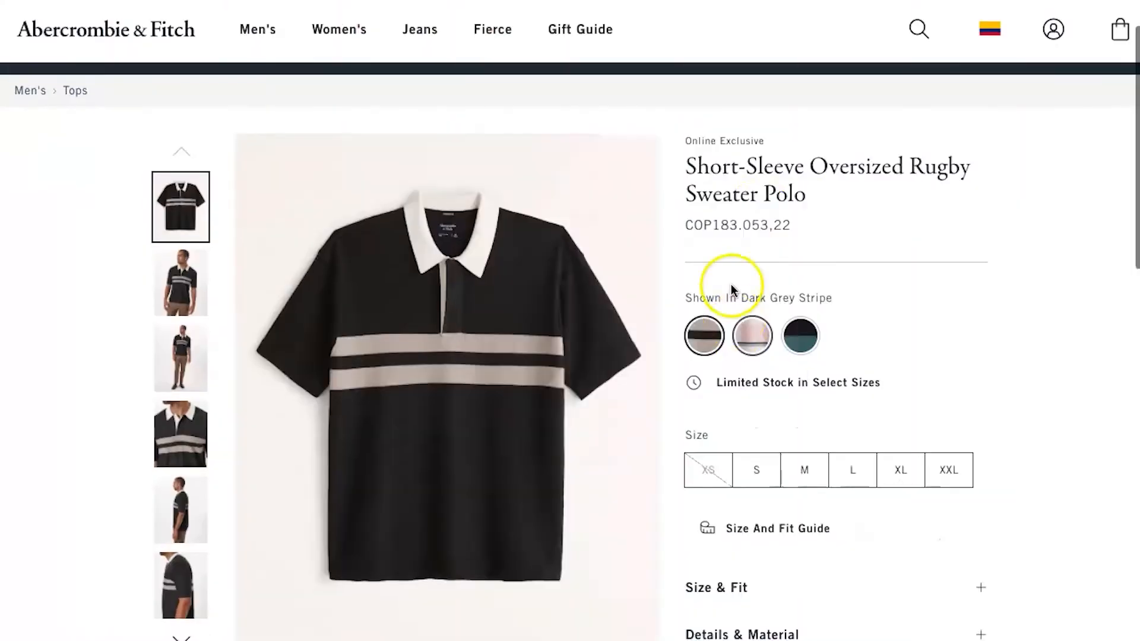
Examine the product details column on the Abercrombie & Fitch page, from title and price to the bag and shipping options, and return to the body layout.
scroll(781, 402, down, 6)
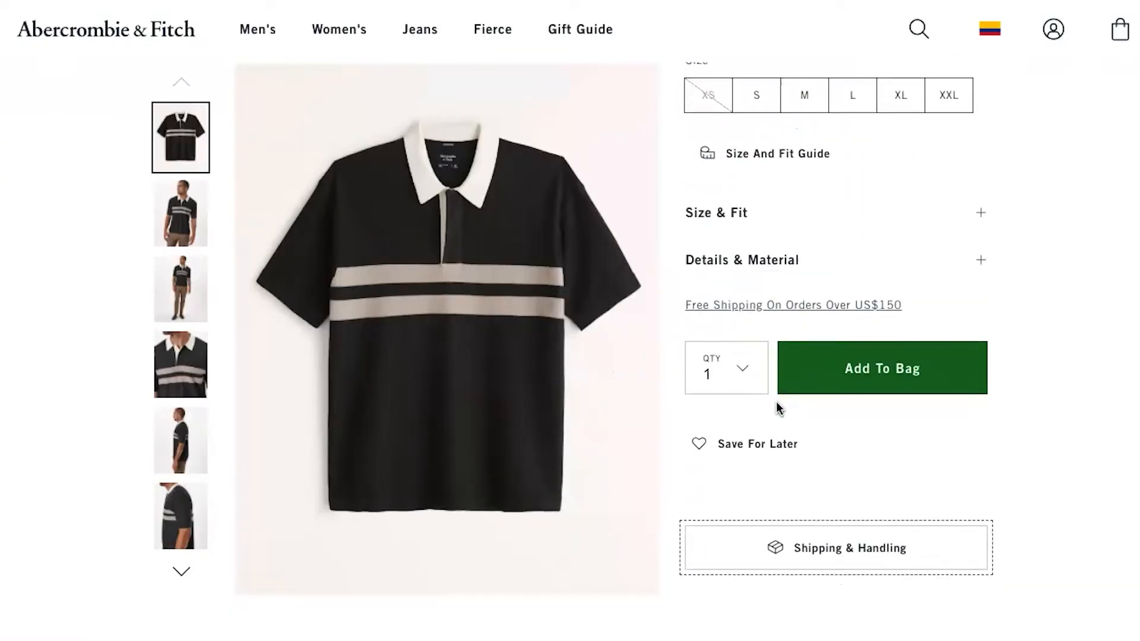
scroll(779, 409, up, 8)
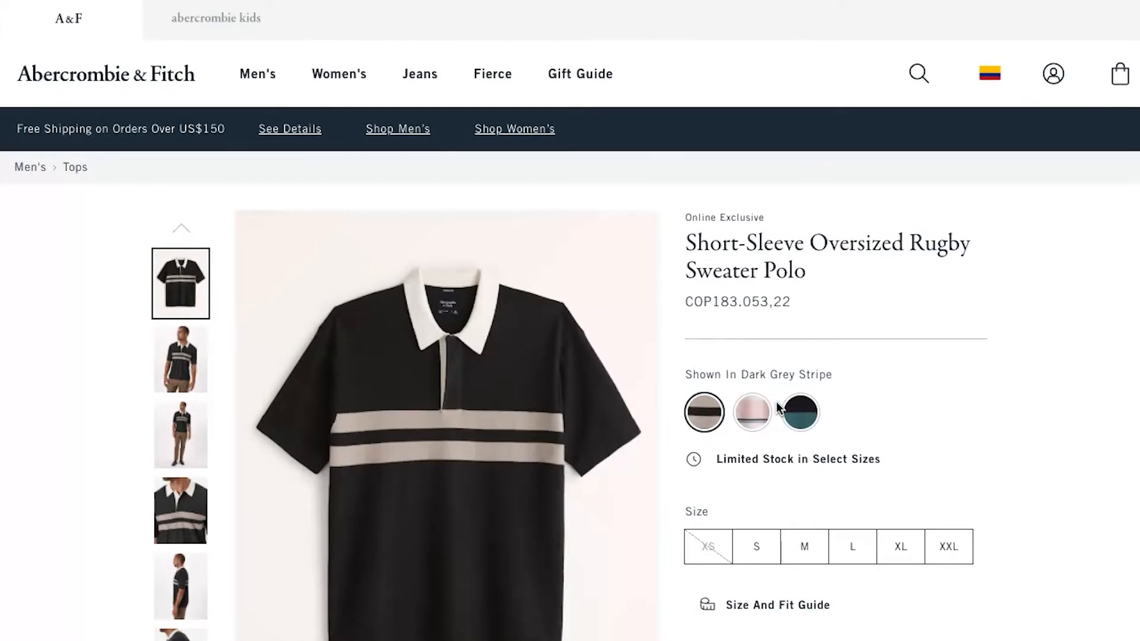
scroll(777, 407, down, 1)
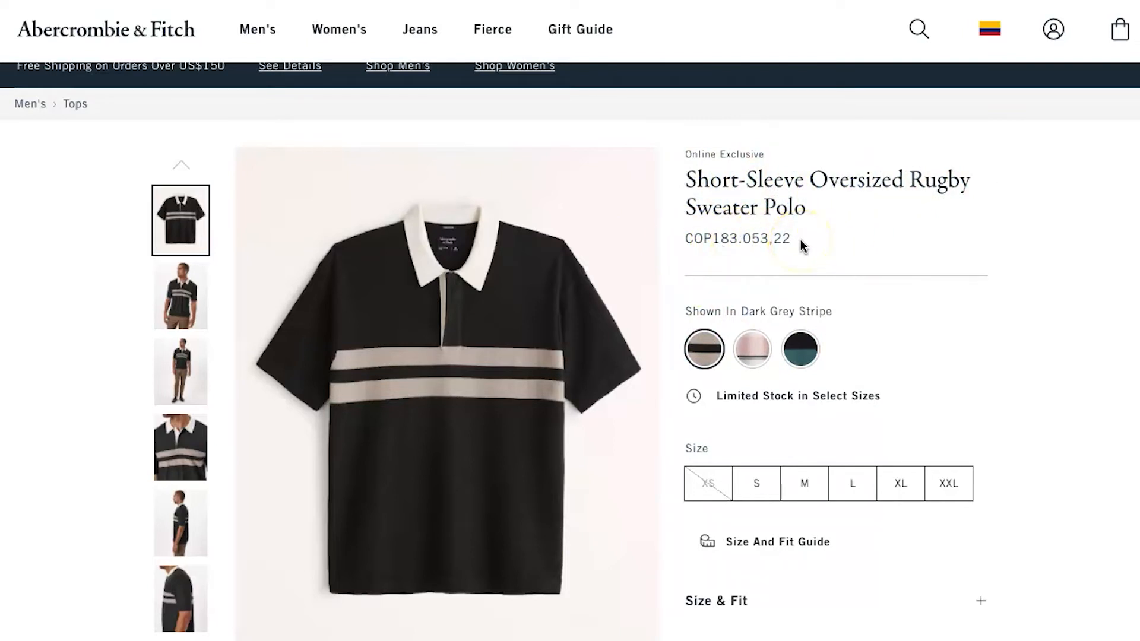
scroll(801, 246, down, 3)
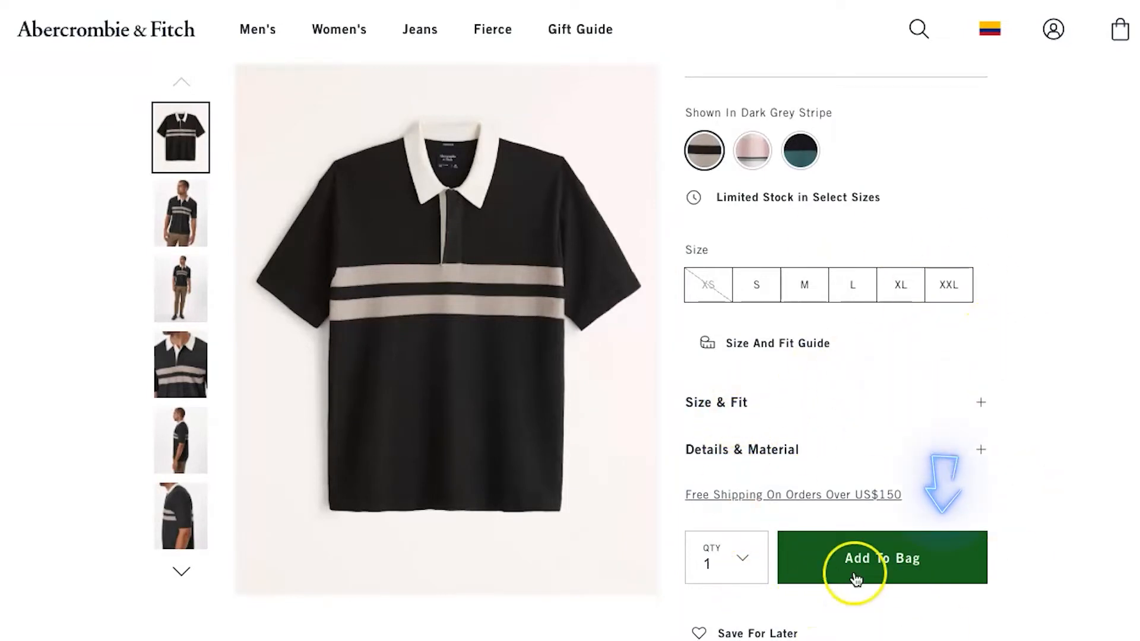
scroll(796, 534, down, 1)
scroll(828, 502, down, 4)
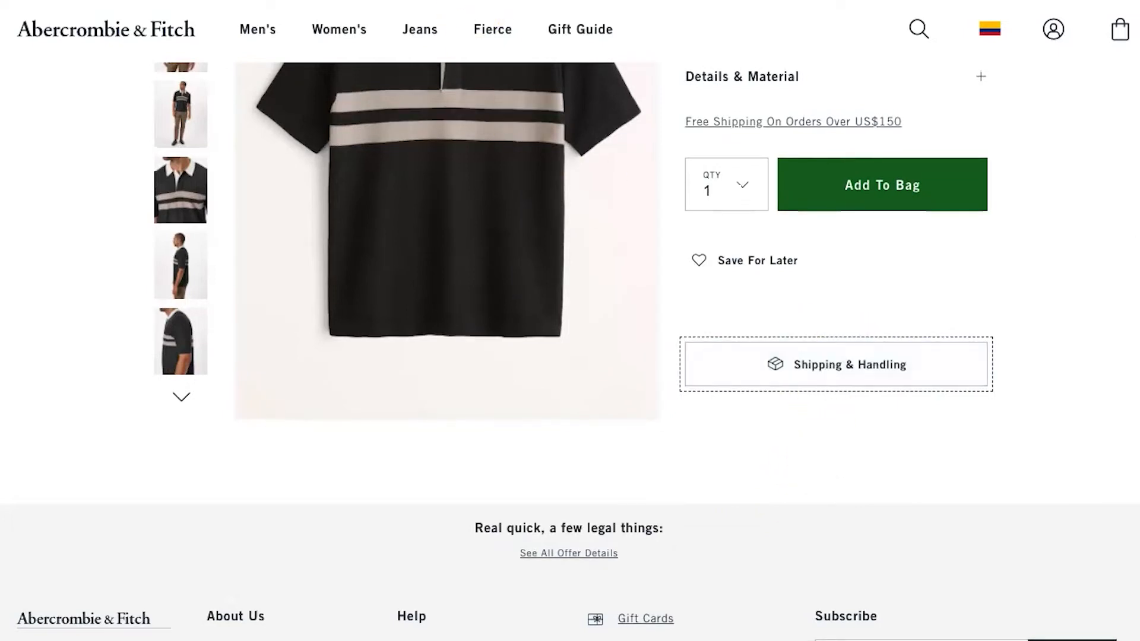
scroll(754, 106, up, 10)
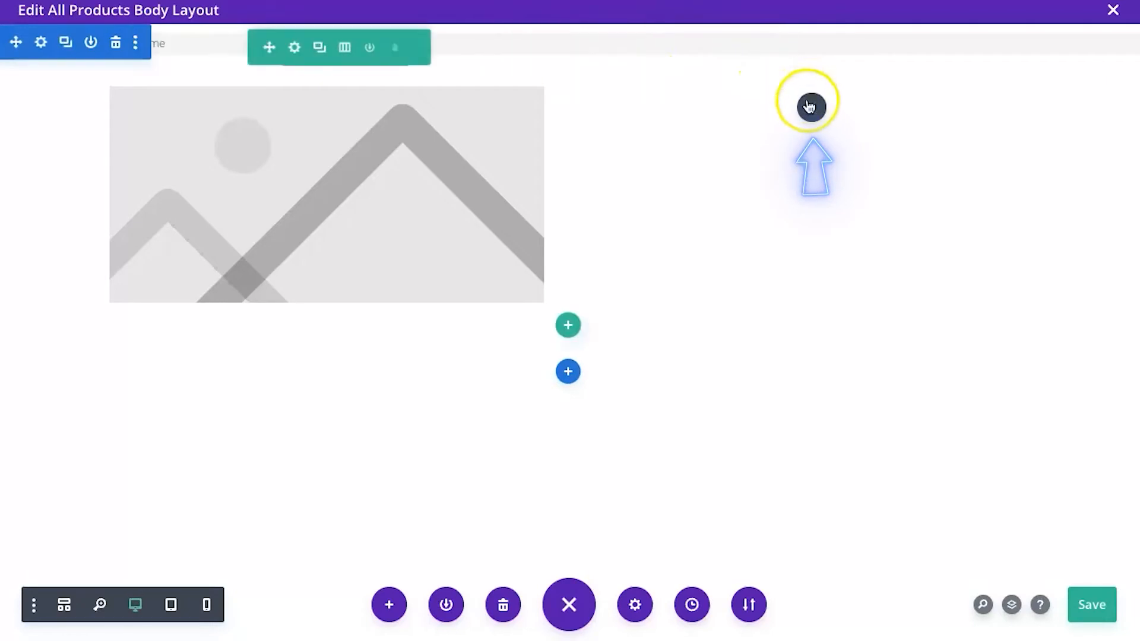
Add a Woo Title module to the empty second column beside the product image.
click(811, 109)
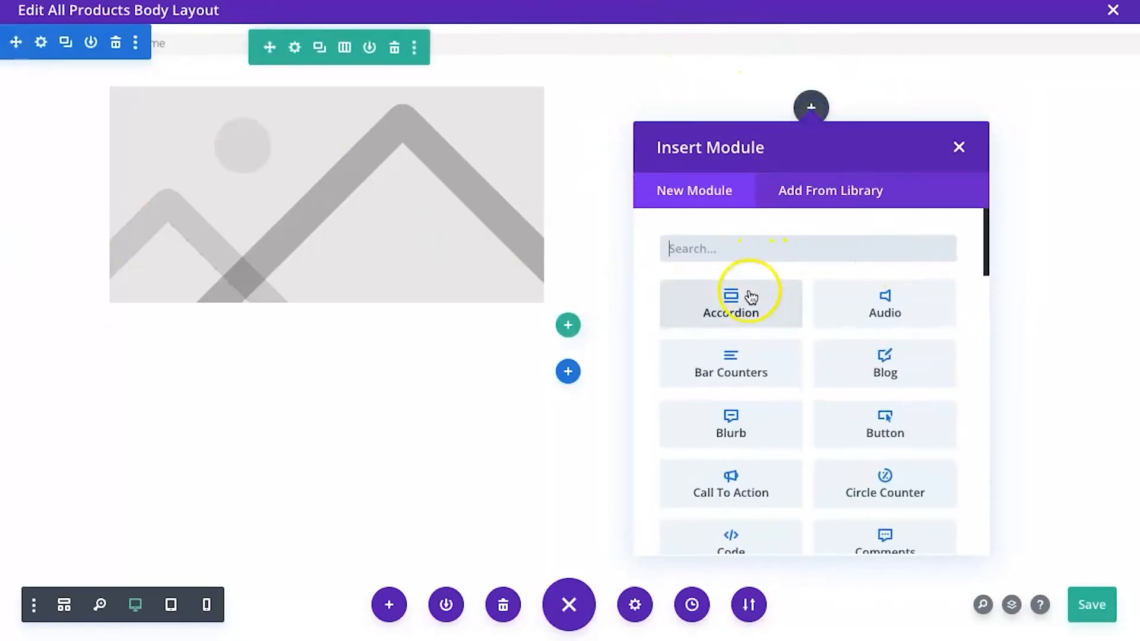
text(oo)
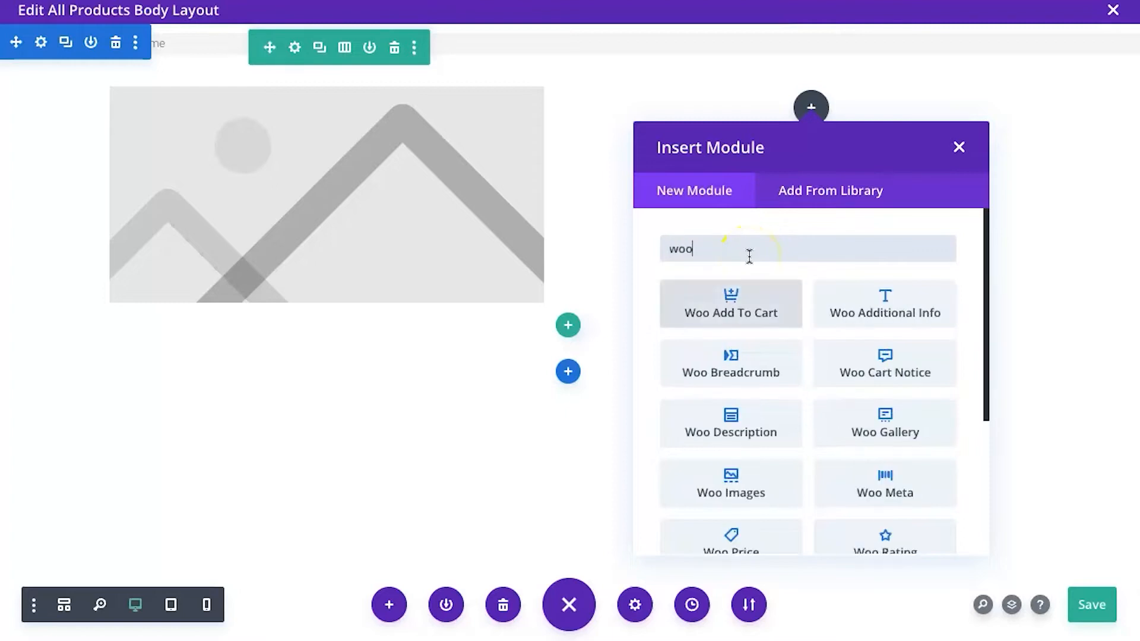
scroll(813, 466, down, 3)
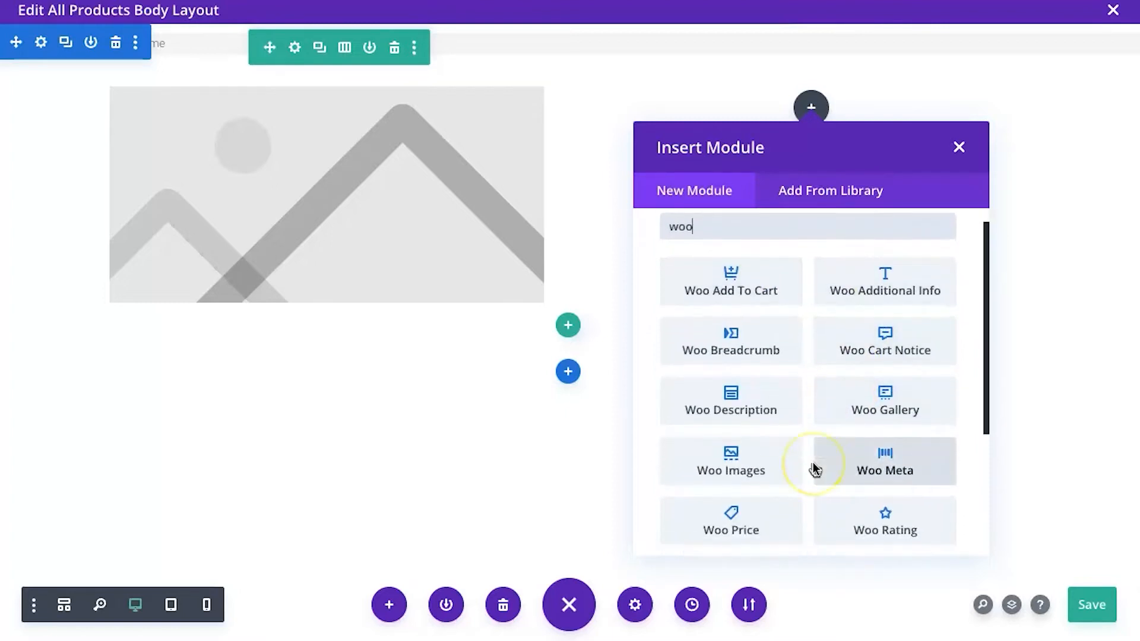
scroll(814, 467, down, 3)
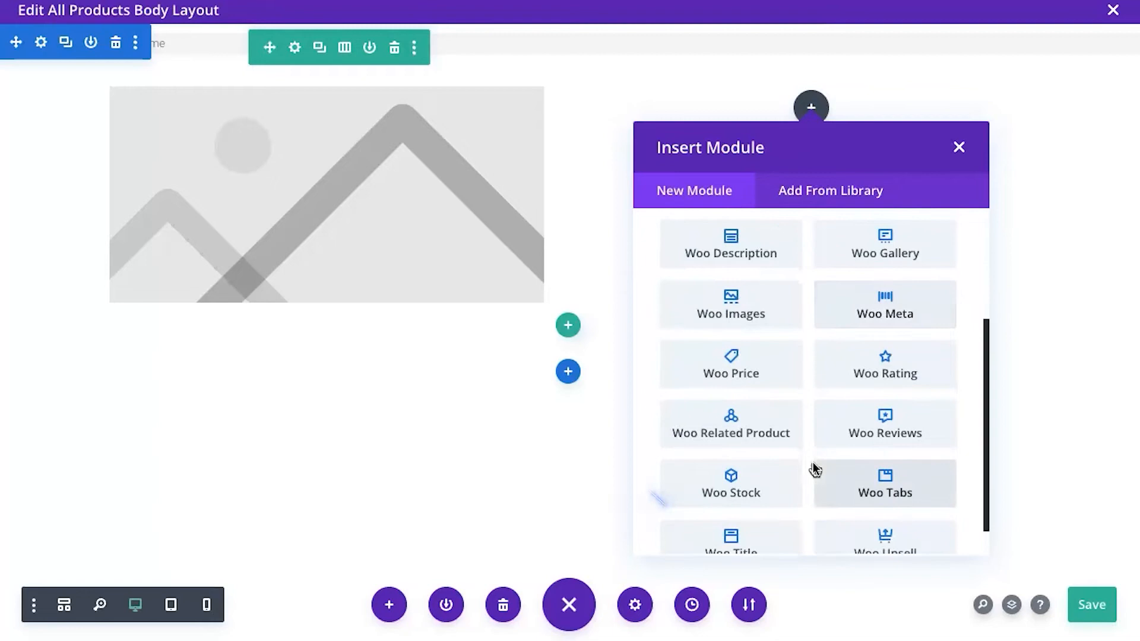
click(733, 505)
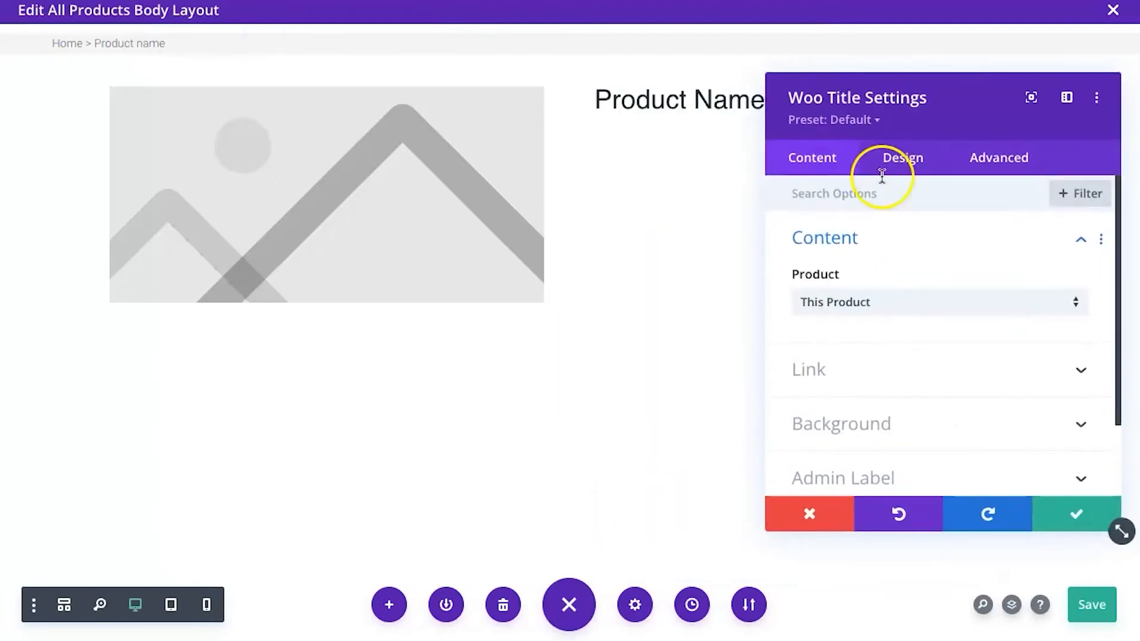
Set the Woo Title module's bottom margin to 10px and save its settings.
drag(915, 96, 844, 156)
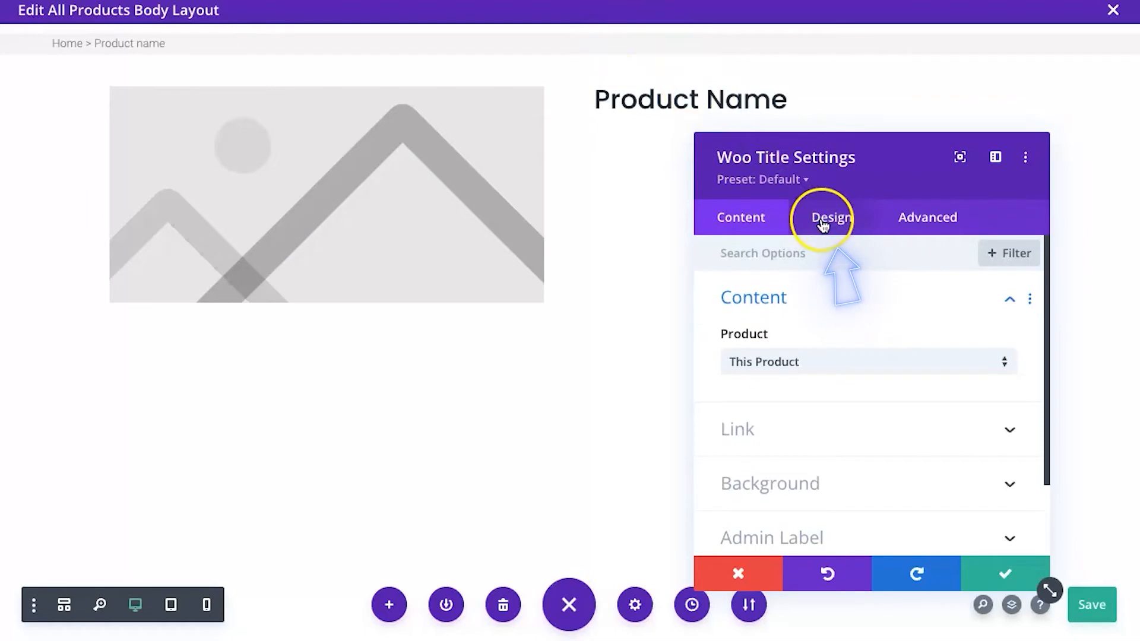
click(826, 220)
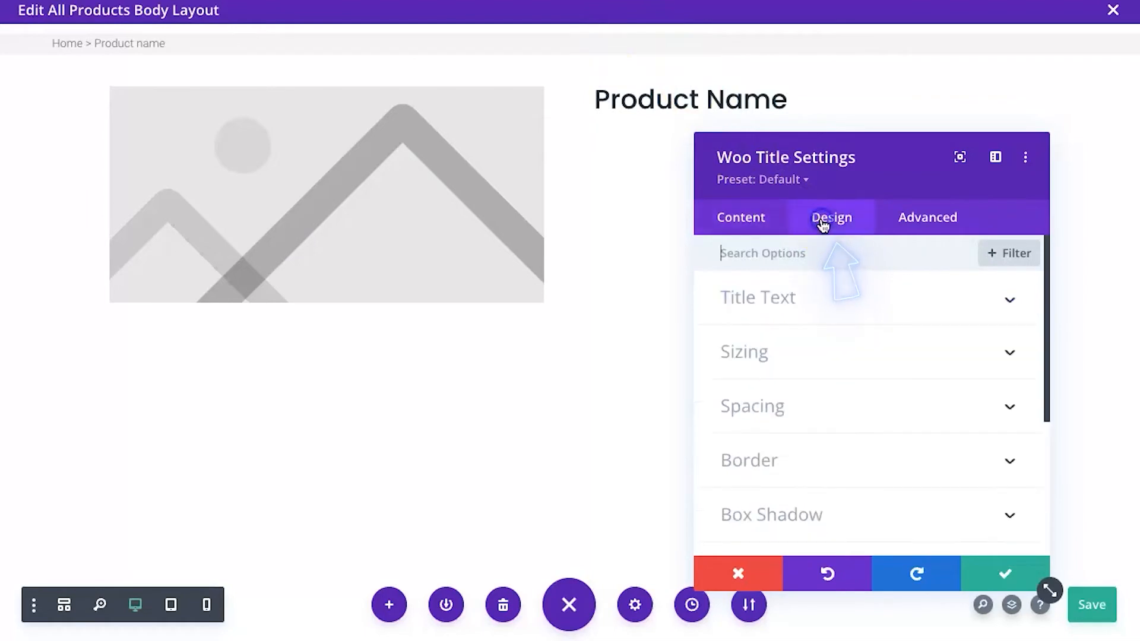
click(775, 394)
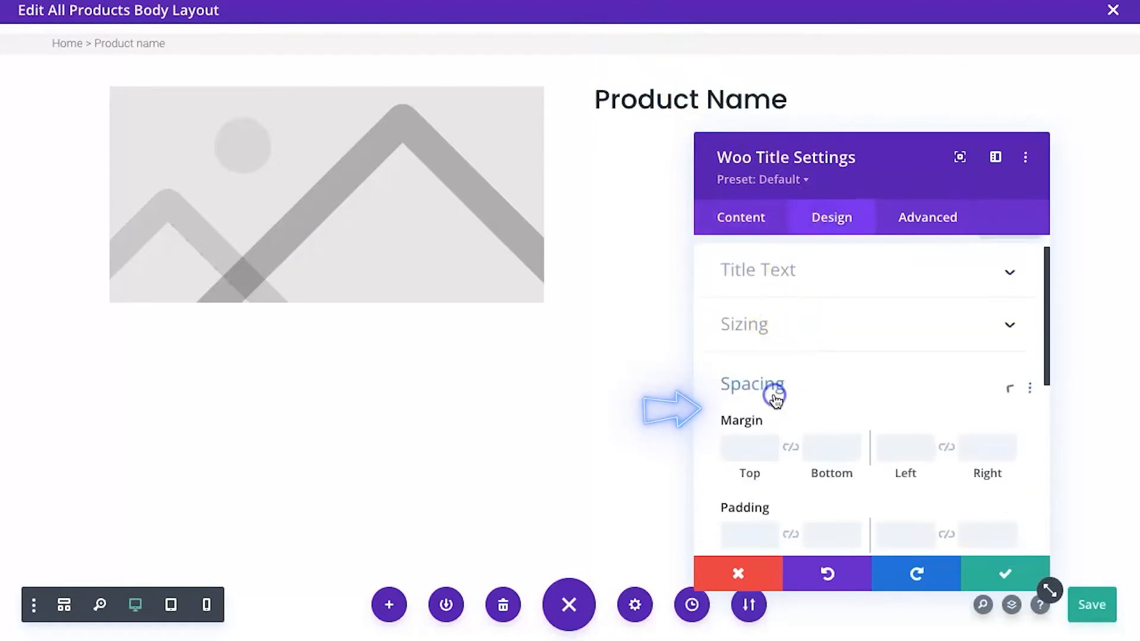
click(831, 323)
click(830, 323)
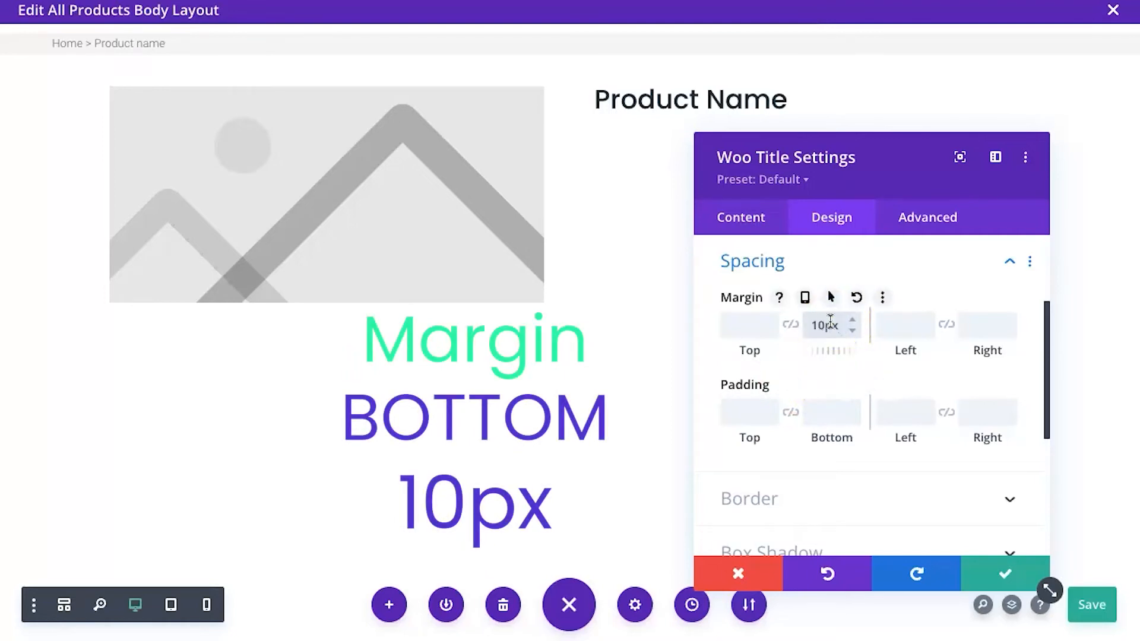
click(989, 570)
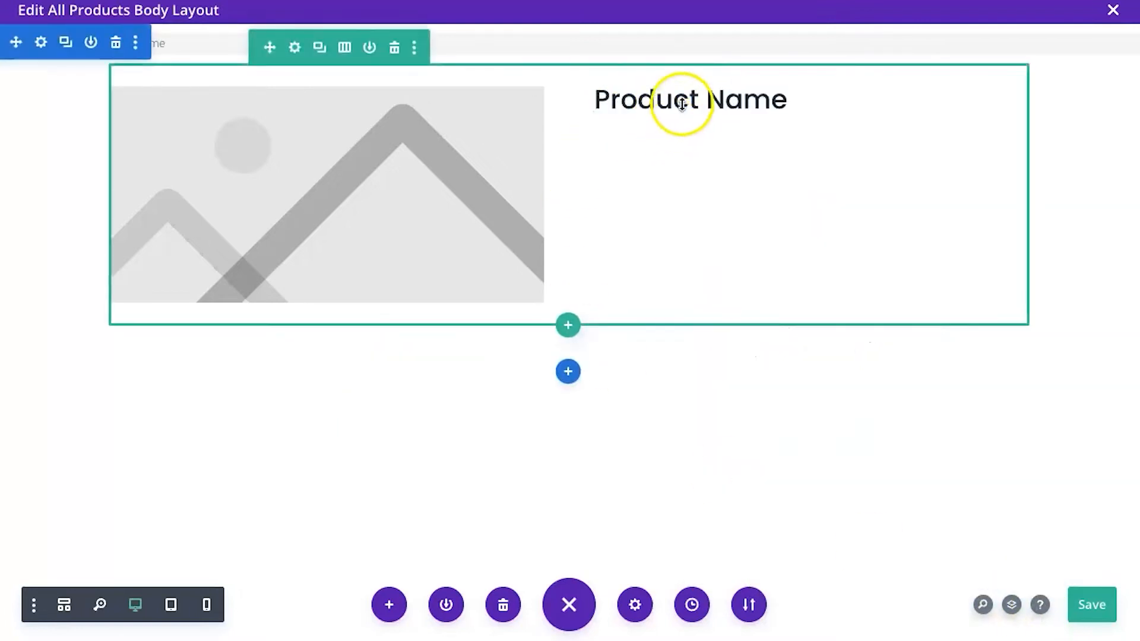
Reopen the Woo Title module, review its title text design options and close the settings.
click(779, 95)
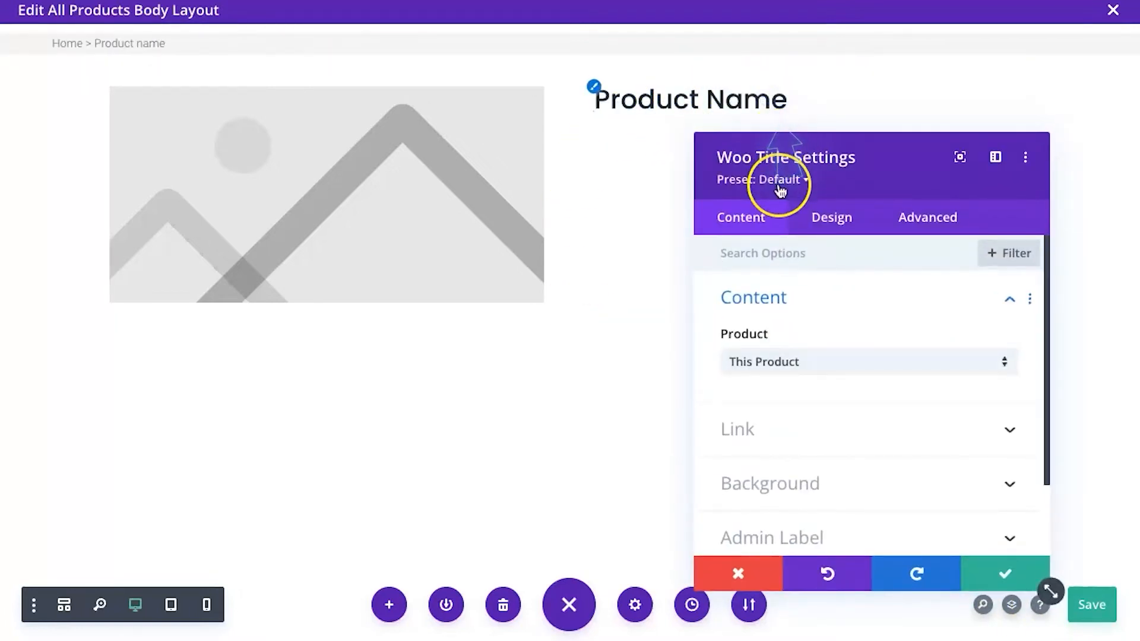
click(815, 217)
click(728, 304)
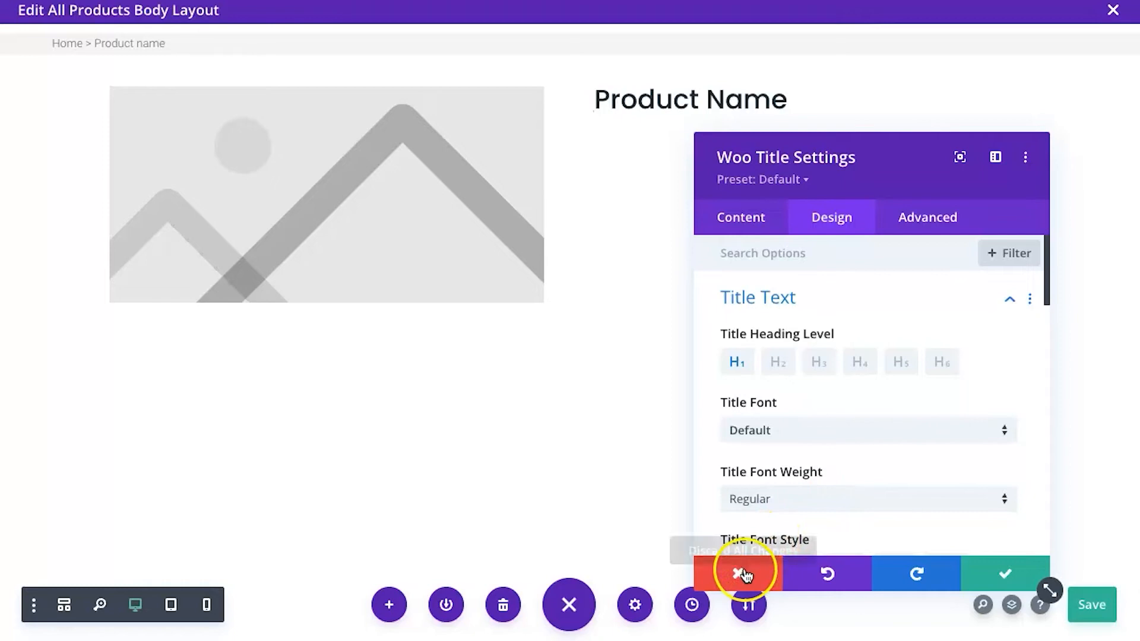
click(1003, 573)
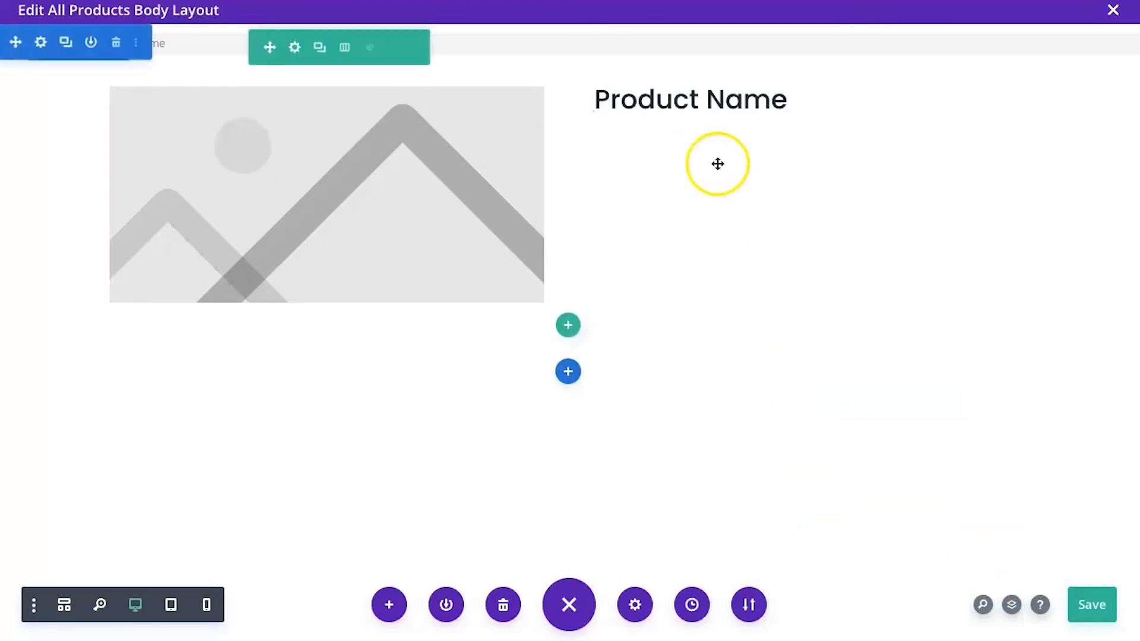
Insert a Woo Price module below the product title and review the choices for its product source.
mouse_move(706, 112)
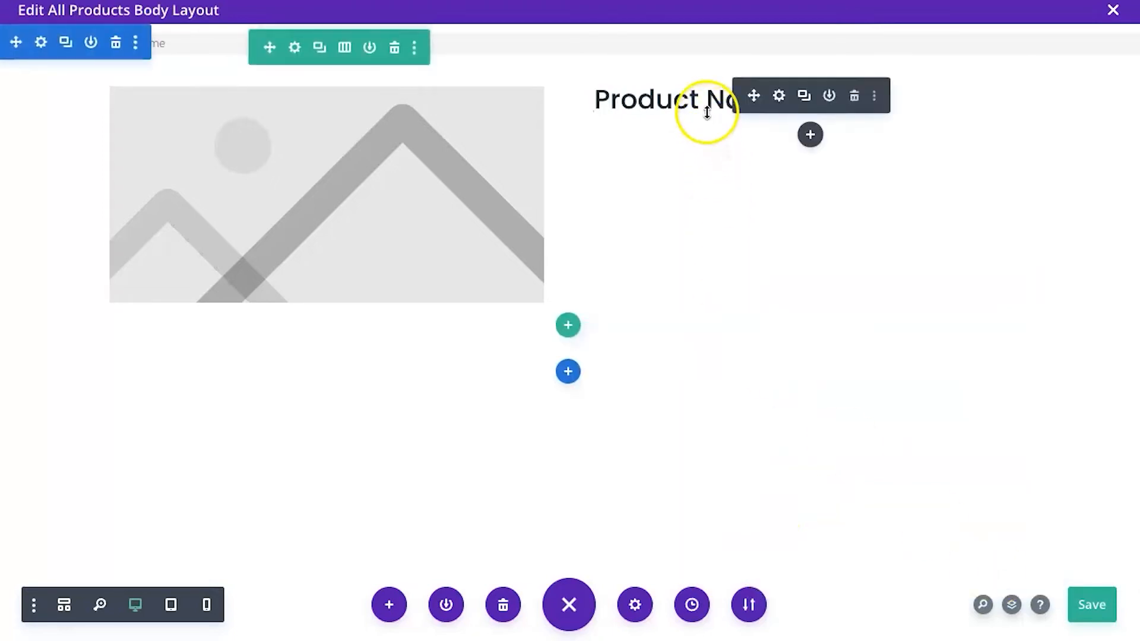
click(811, 136)
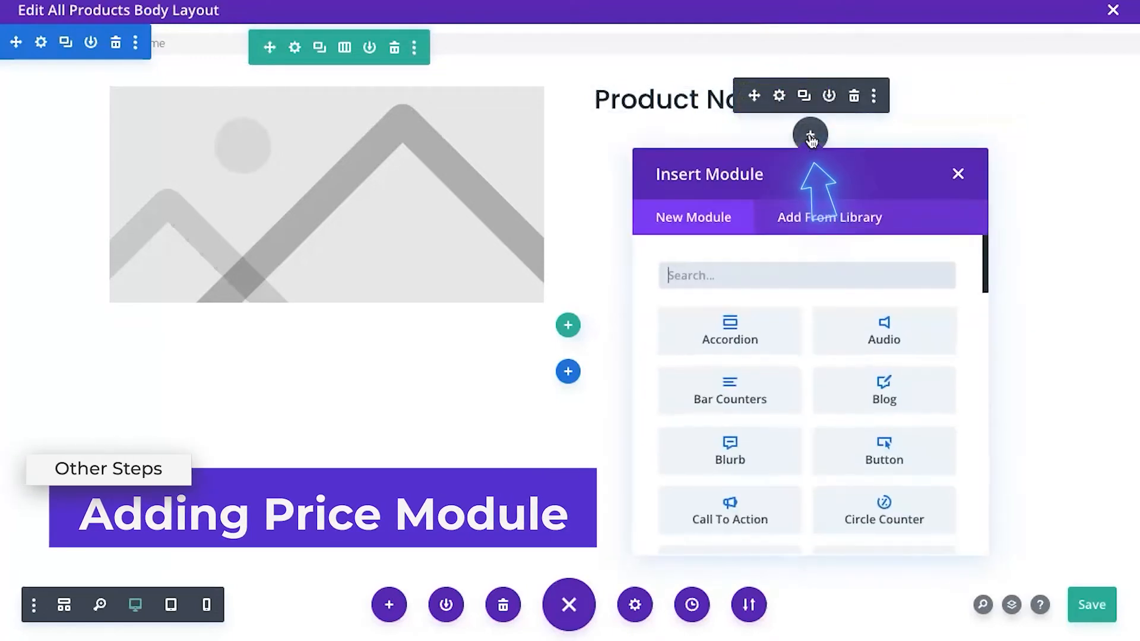
text(woo)
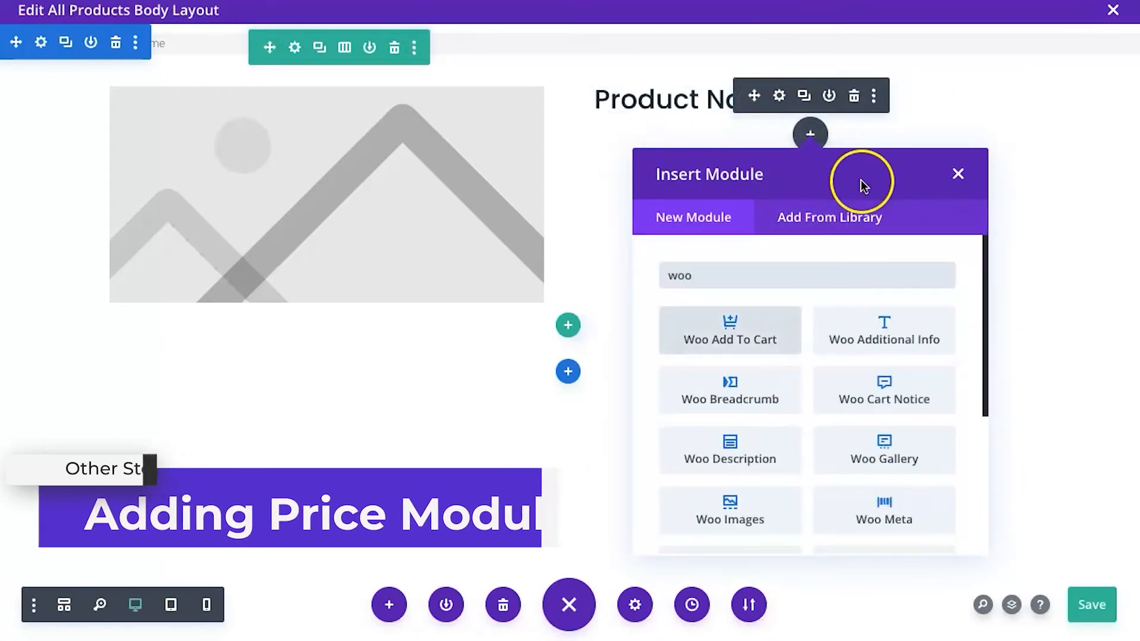
scroll(843, 506, down, 3)
scroll(842, 506, down, 1)
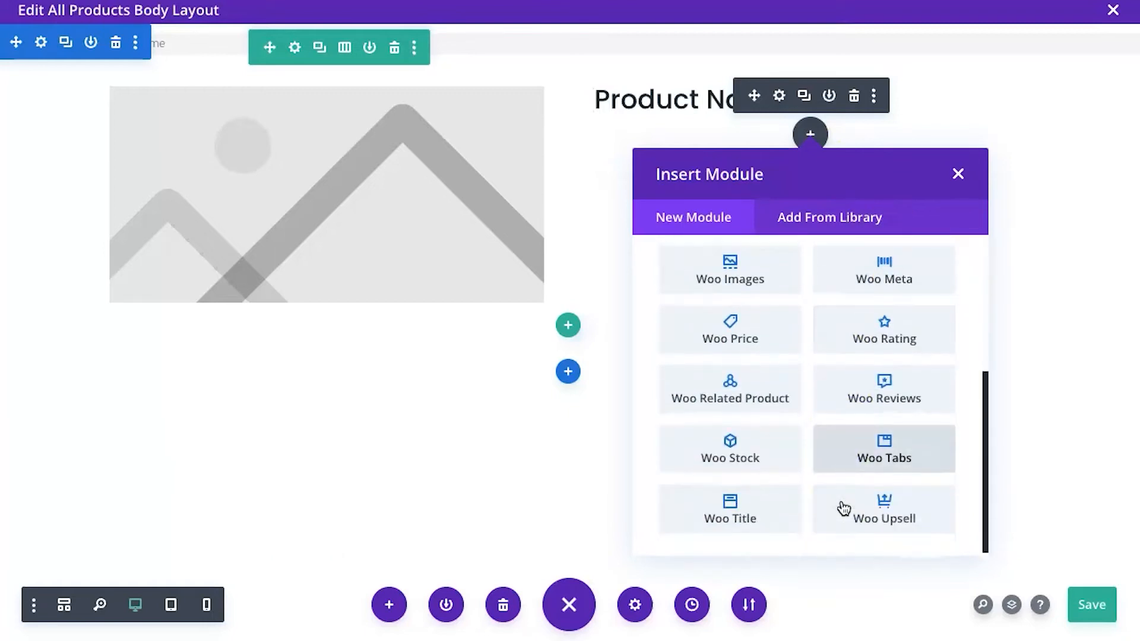
click(751, 338)
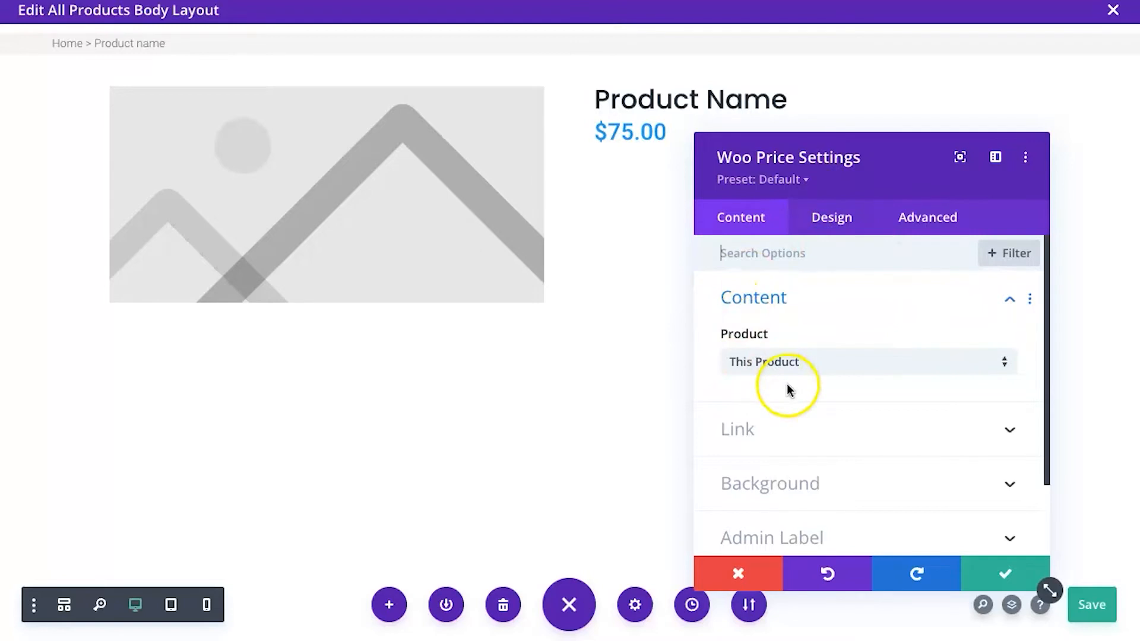
click(827, 364)
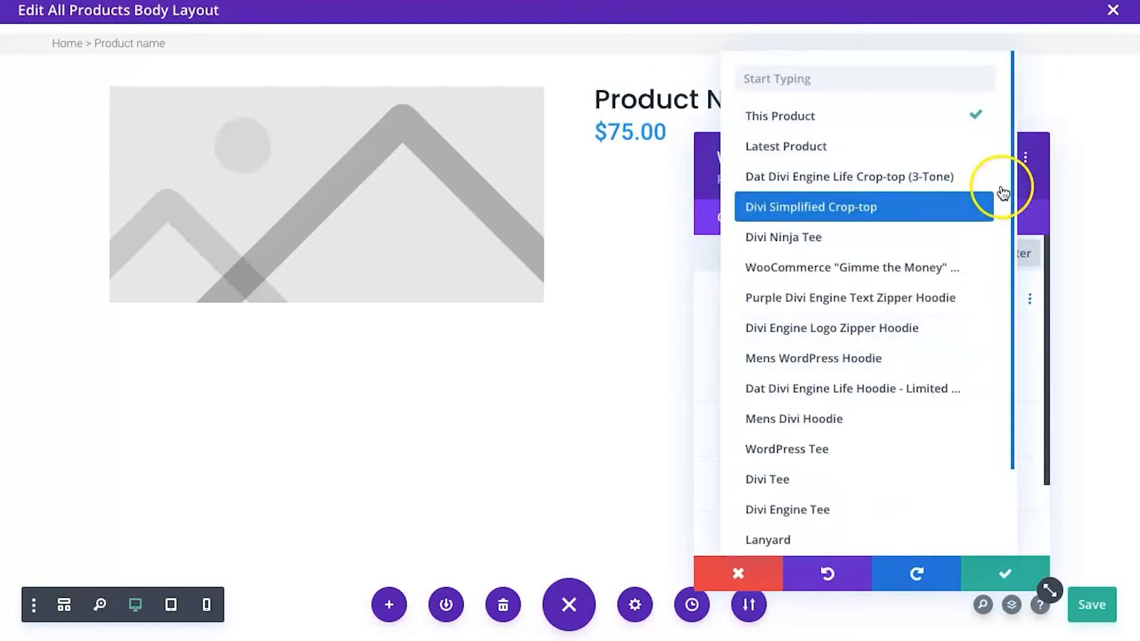
click(1034, 185)
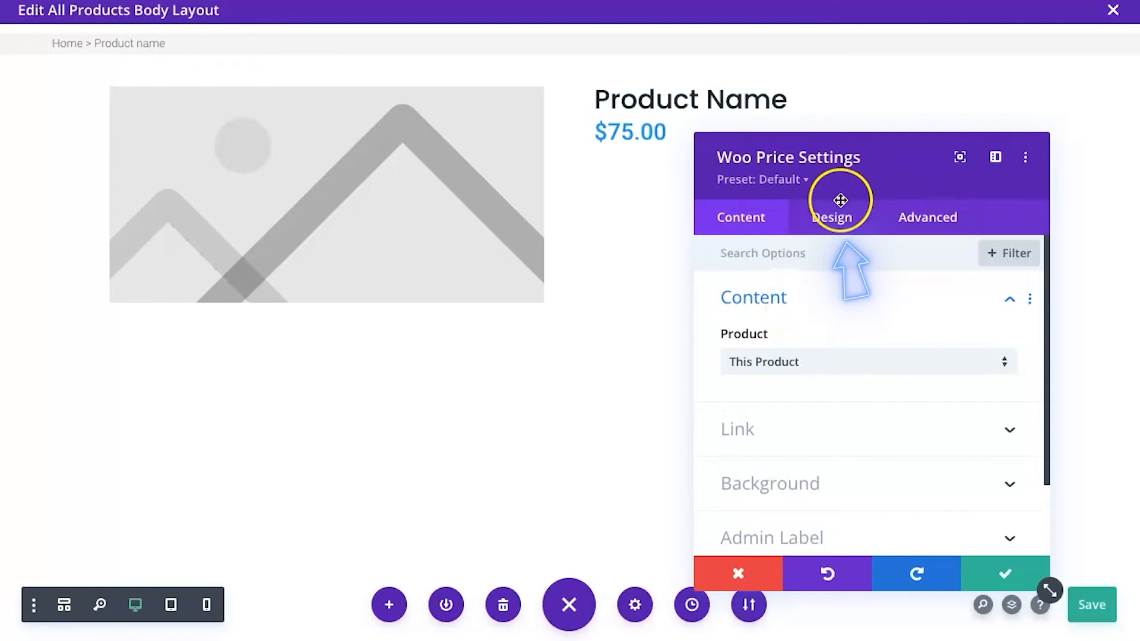
Set the Woo Price text to the Light font weight and the saved dark navy colour #253746.
click(830, 220)
click(797, 299)
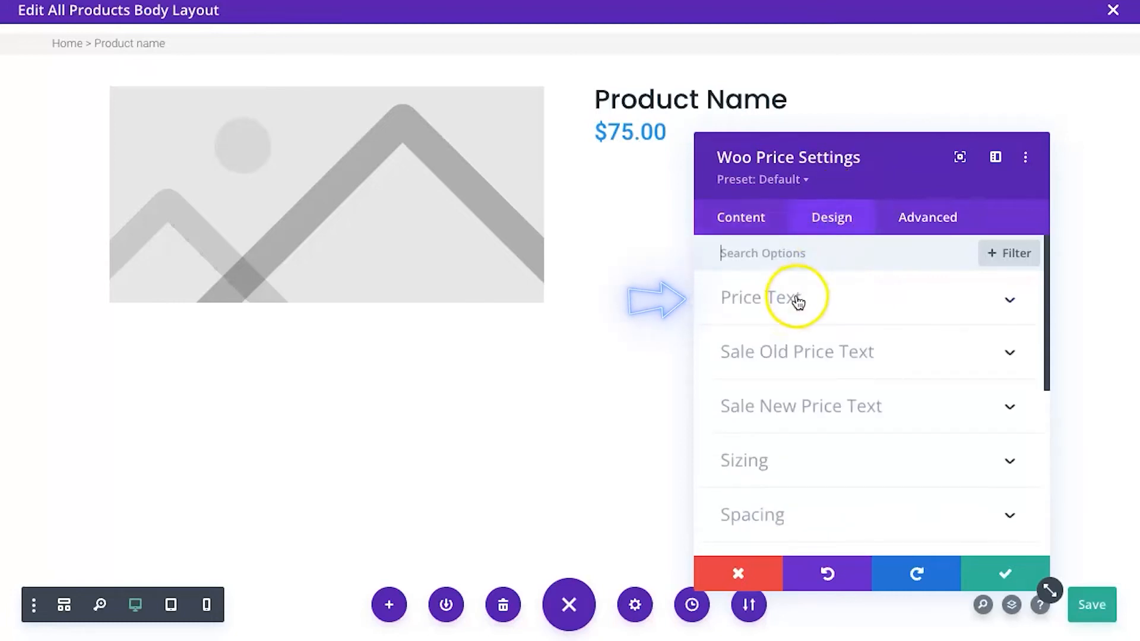
click(759, 427)
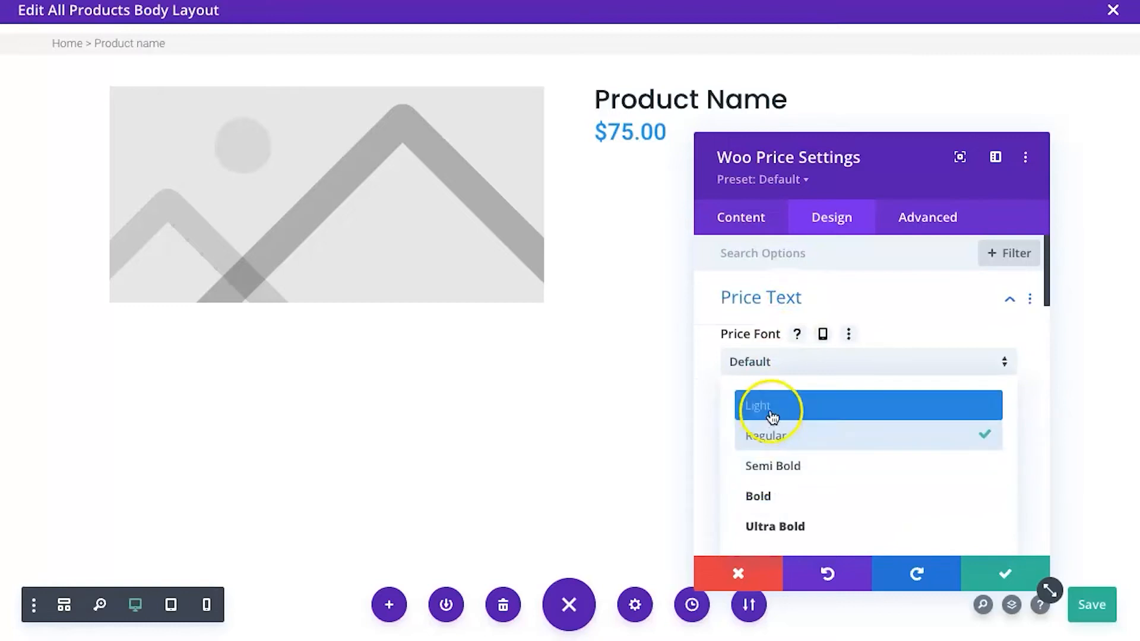
click(772, 410)
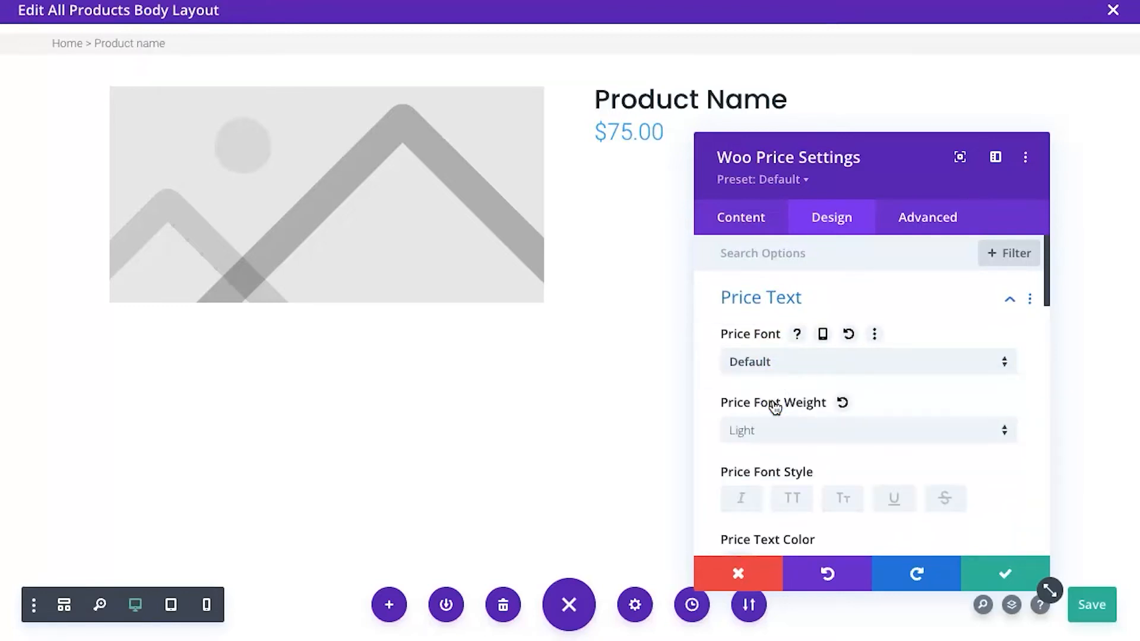
scroll(851, 449, down, 3)
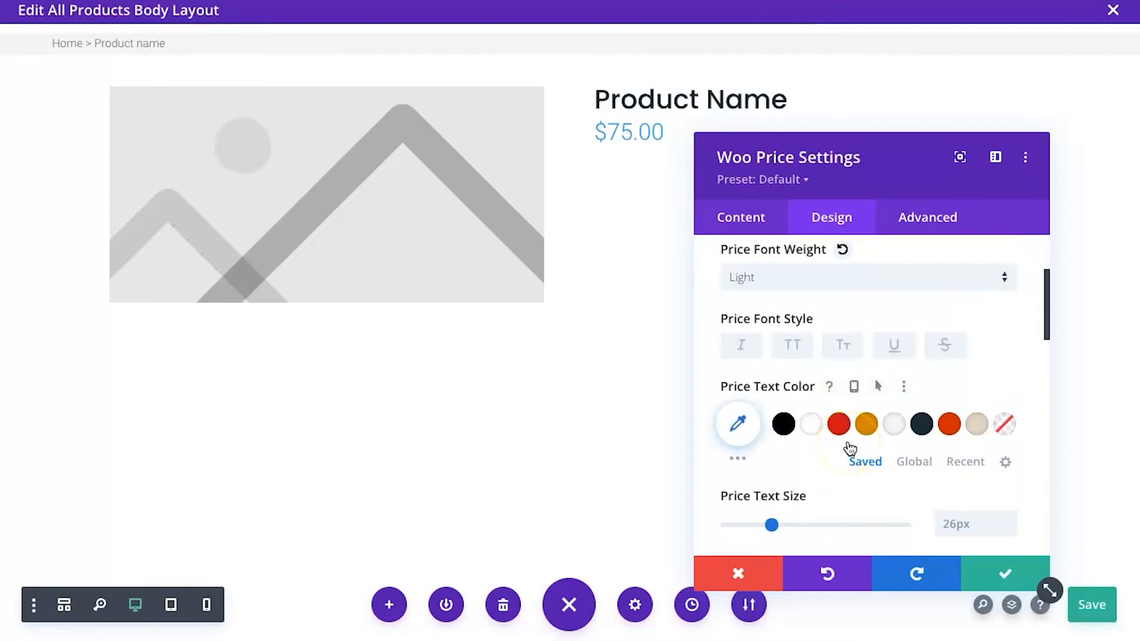
click(930, 407)
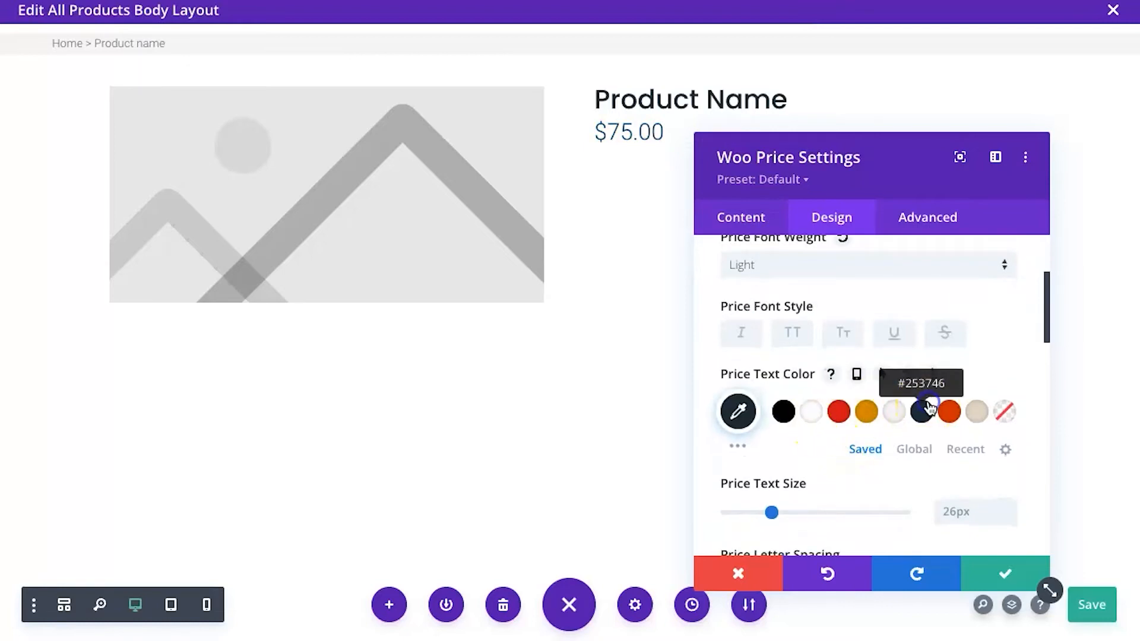
Set the price text size to 16px and save the Woo Price module settings.
scroll(906, 452, down, 1)
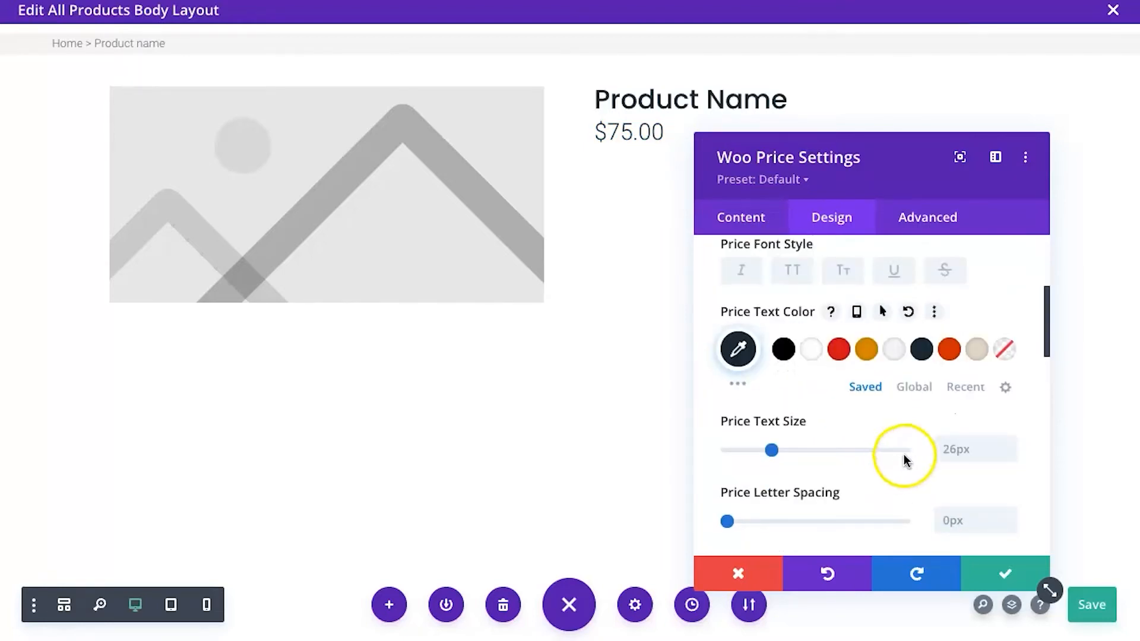
click(951, 460)
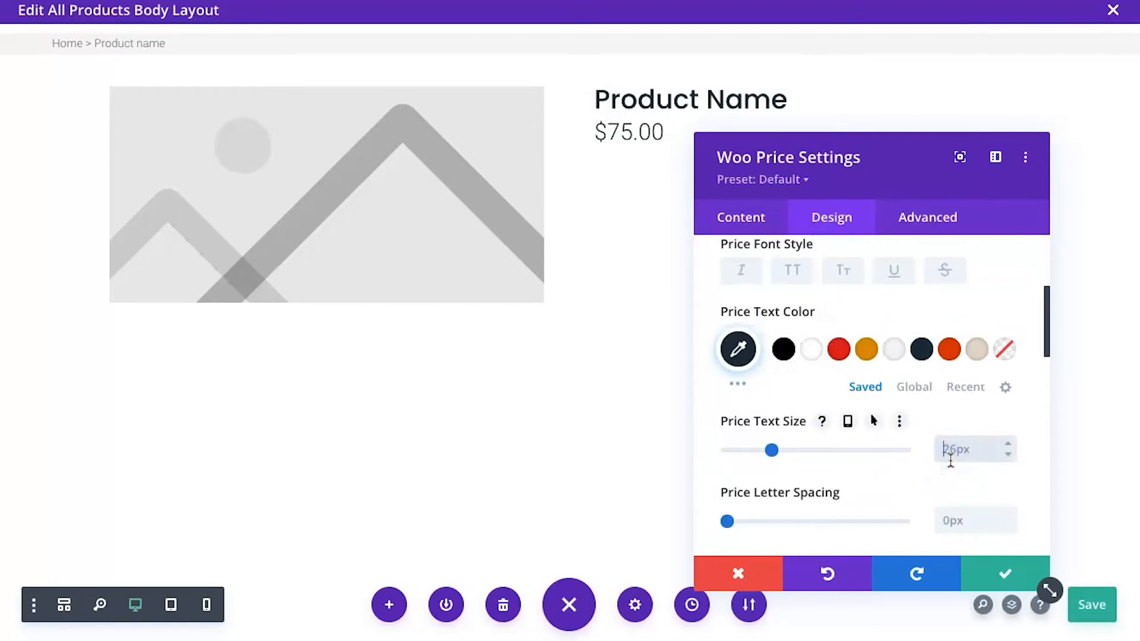
text(16px)
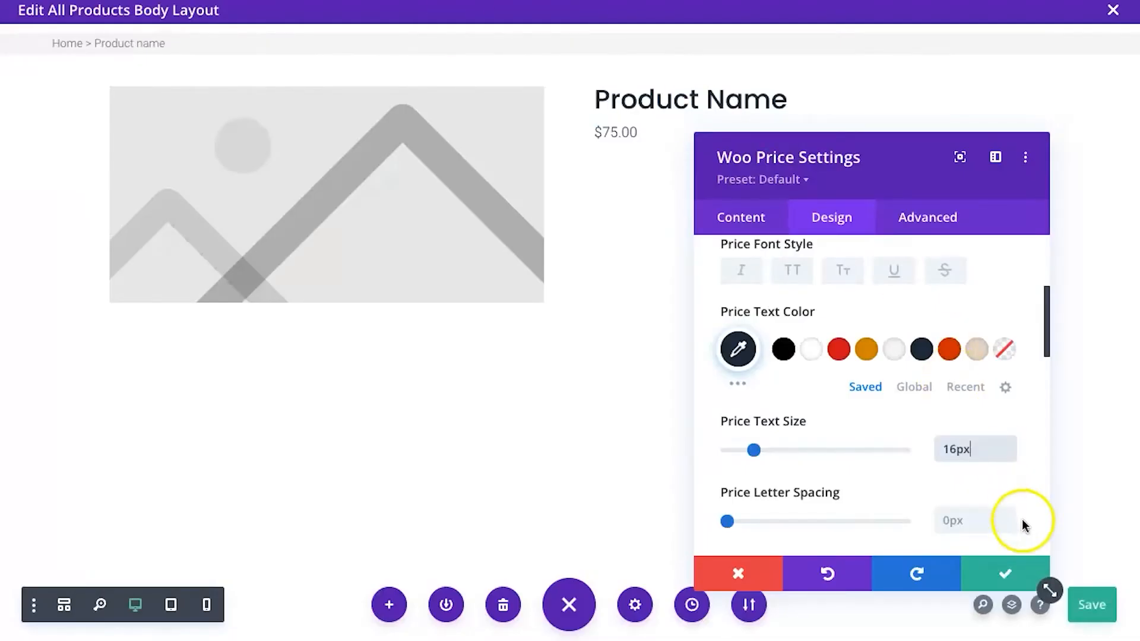
click(1006, 576)
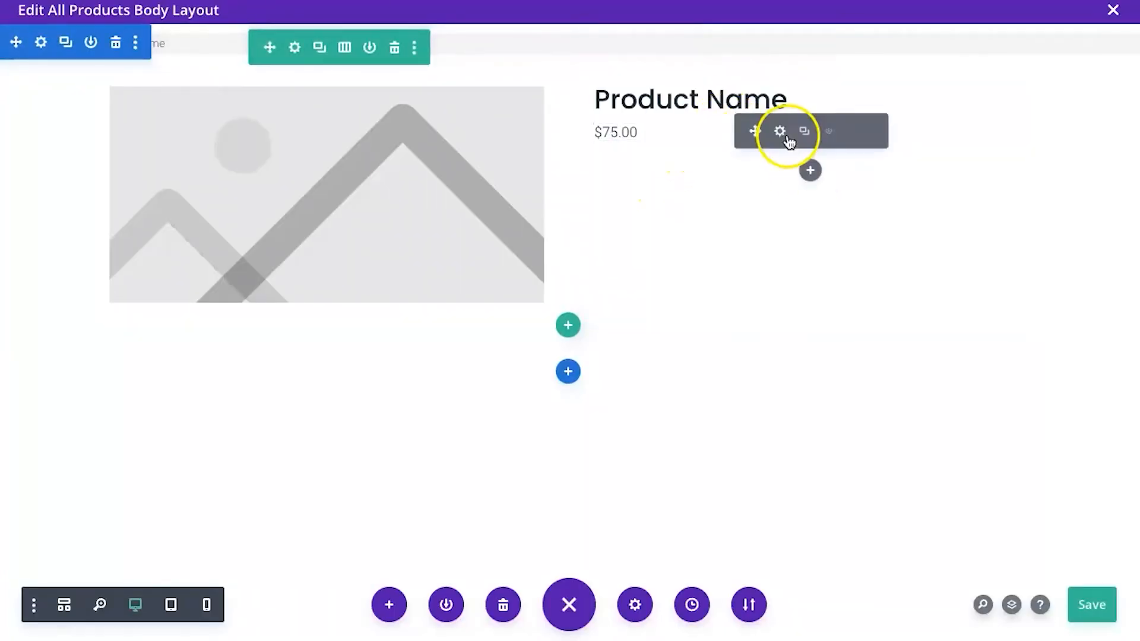
Insert a Divider module below the product price and look over its content options.
click(810, 172)
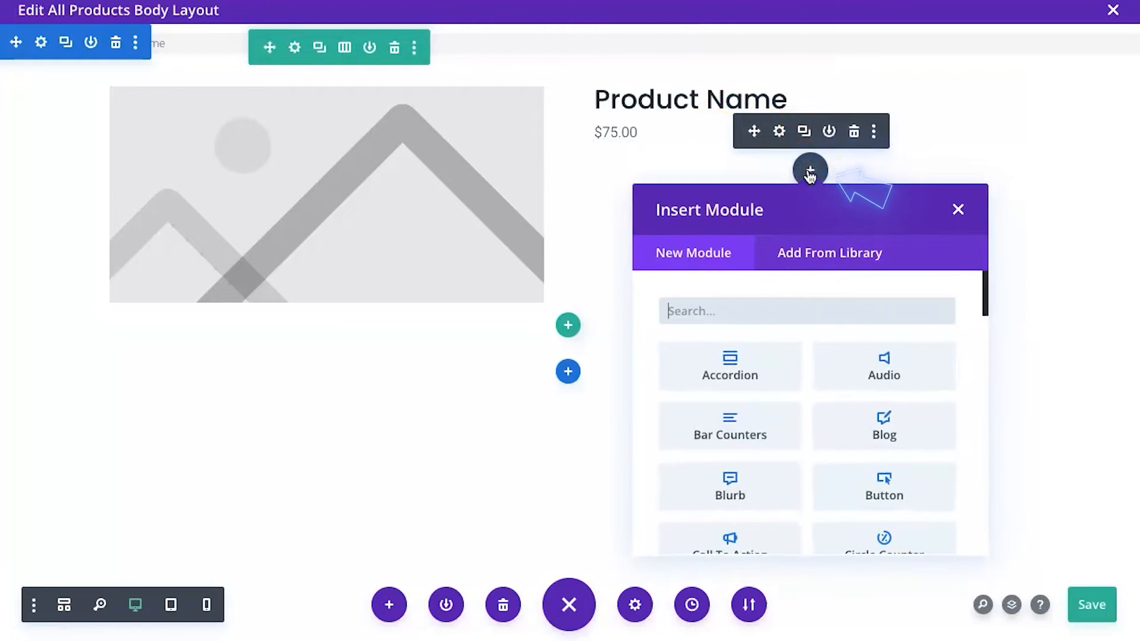
text(div)
click(740, 349)
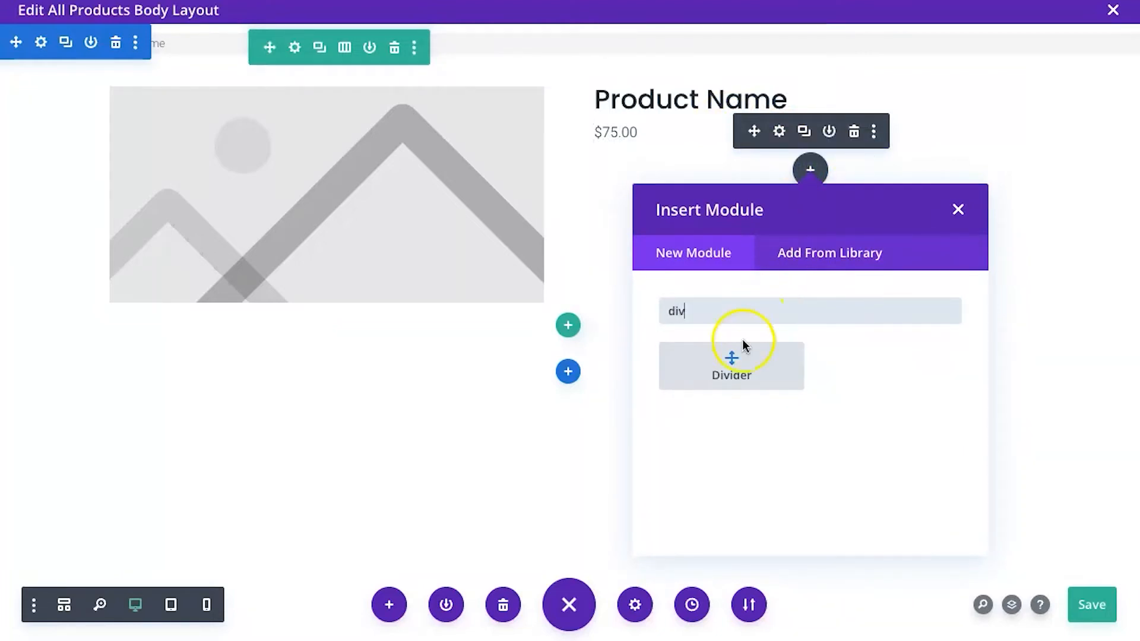
click(765, 227)
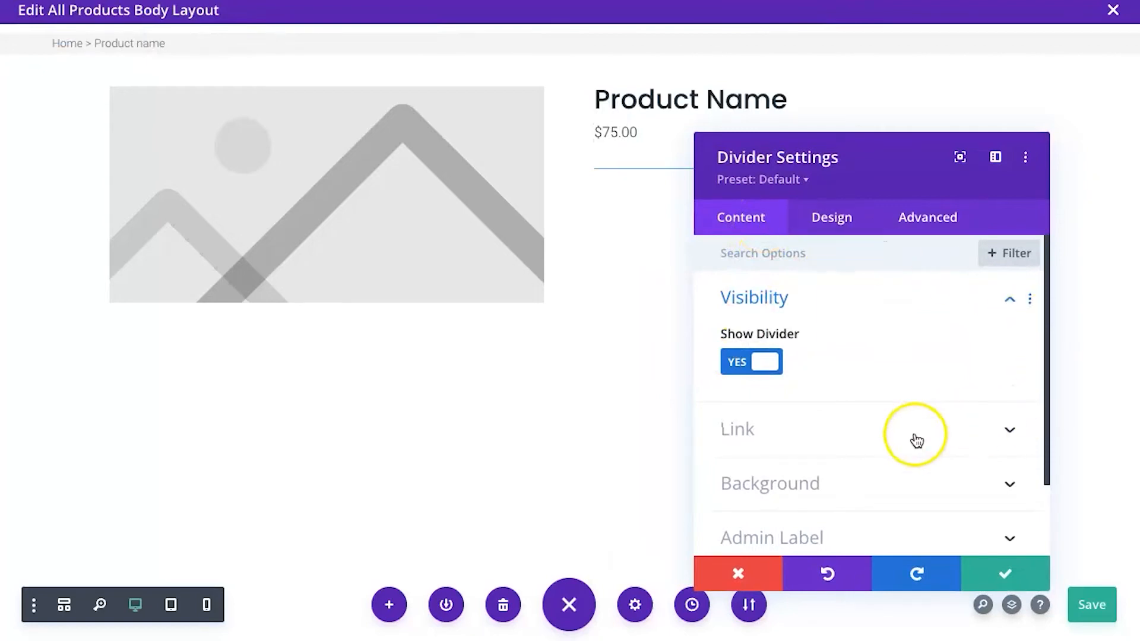
scroll(917, 440, down, 2)
scroll(807, 407, up, 2)
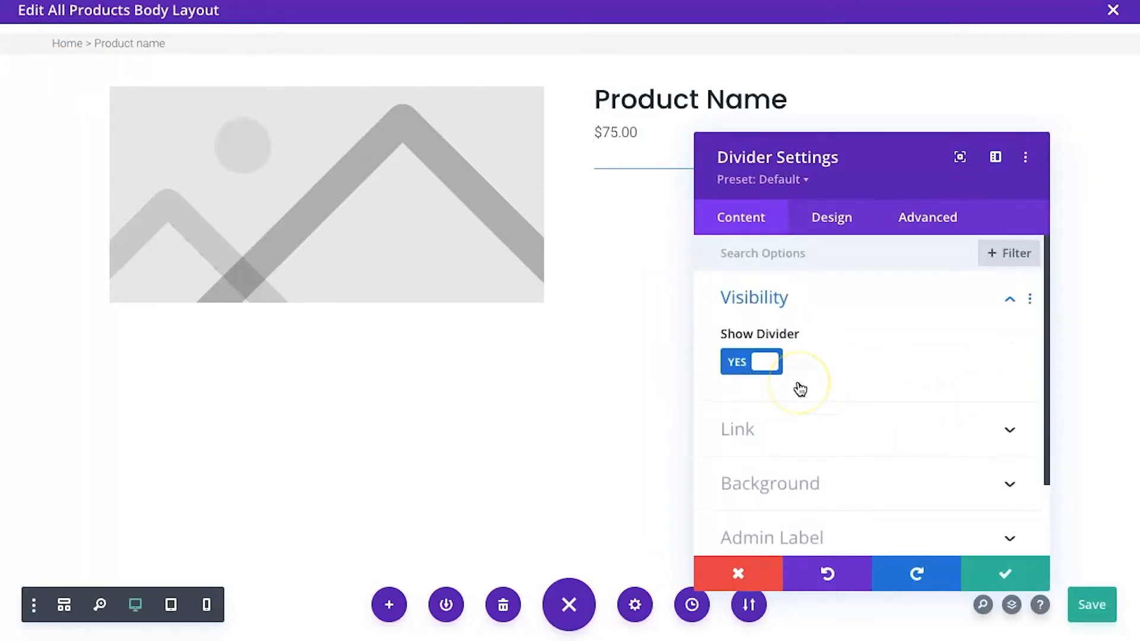
Set the divider's line color to light gray #cccccc.
click(810, 219)
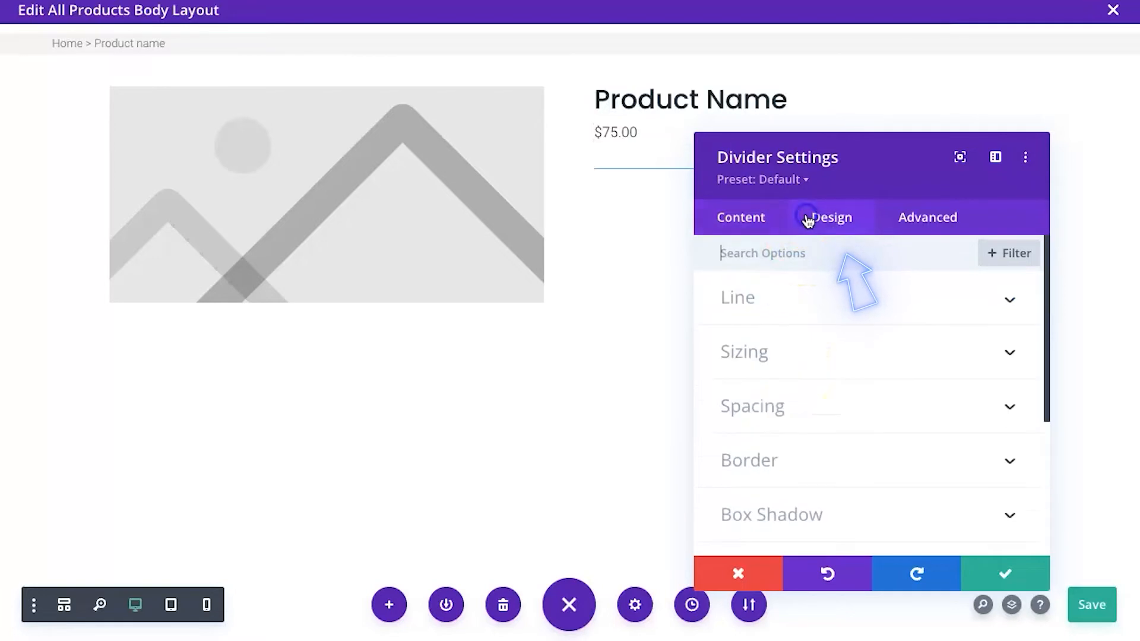
click(758, 309)
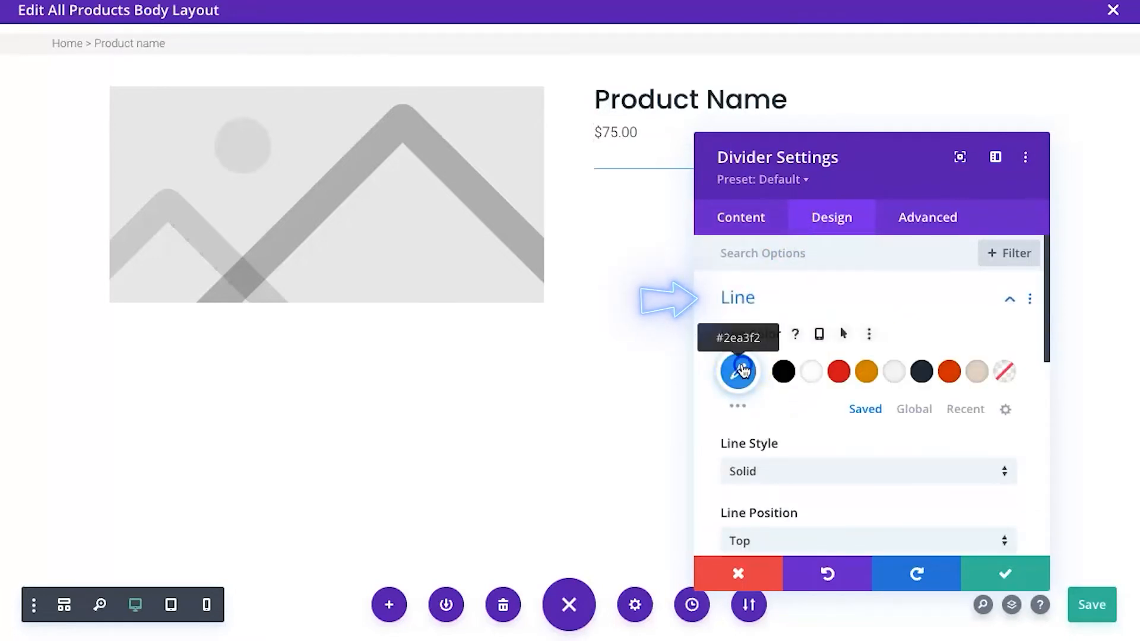
click(738, 371)
click(754, 372)
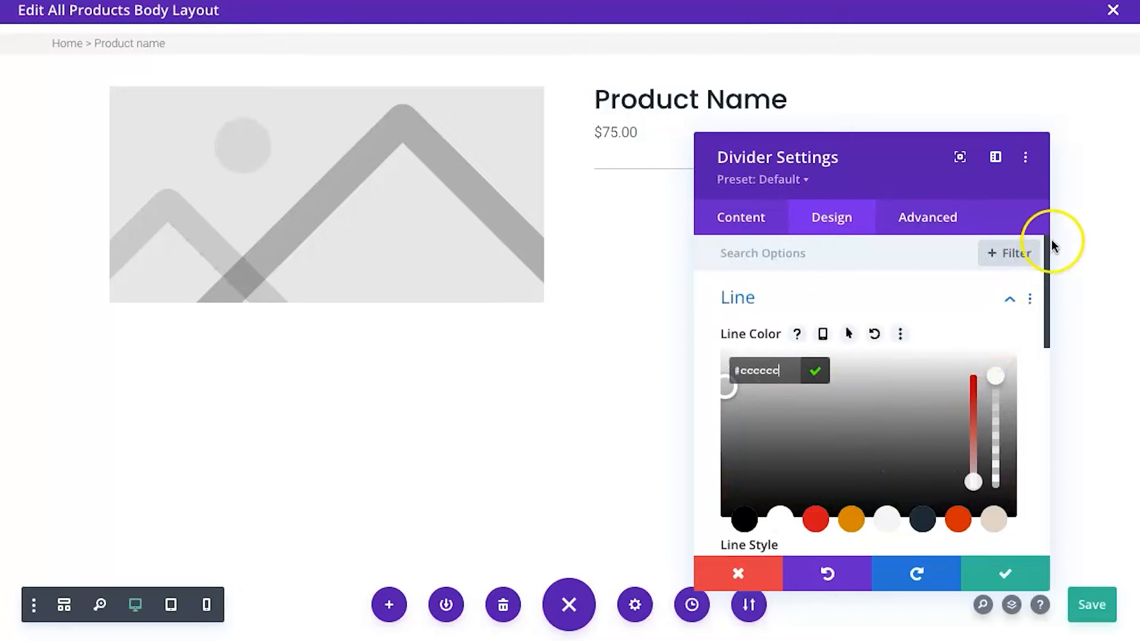
click(830, 298)
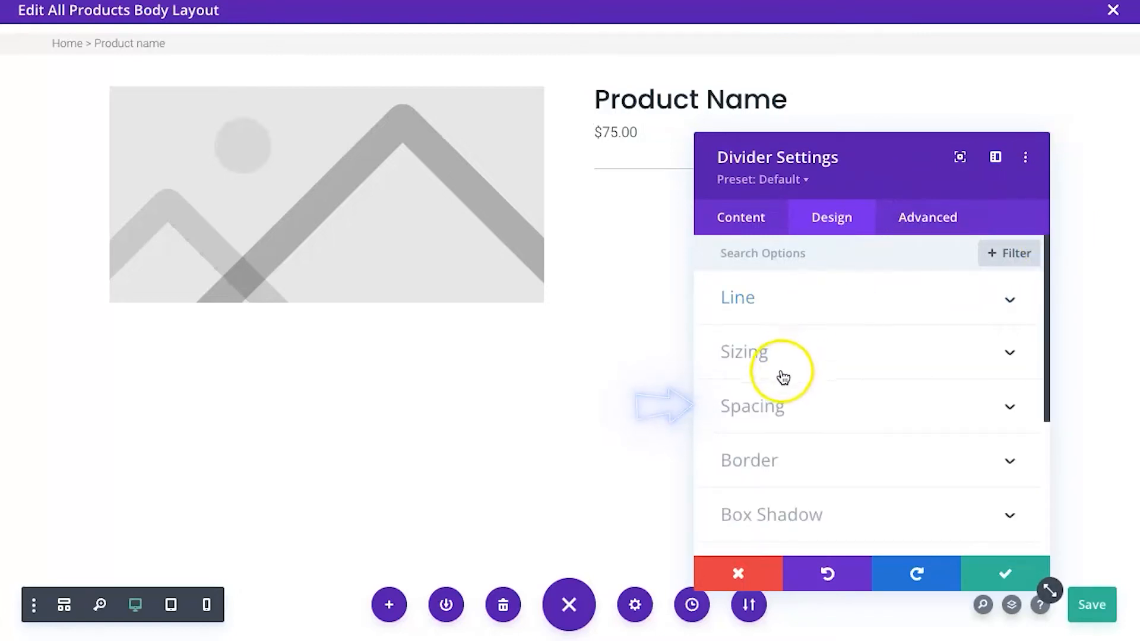
Give the divider a bottom margin of 10px and save its settings.
click(775, 401)
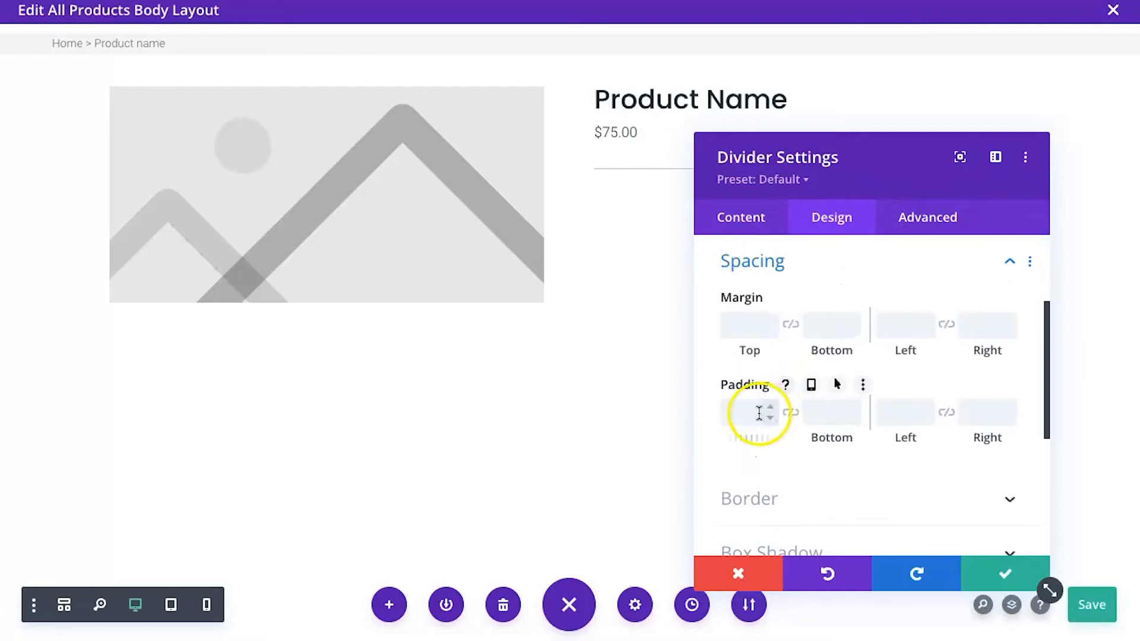
click(823, 322)
text(10)
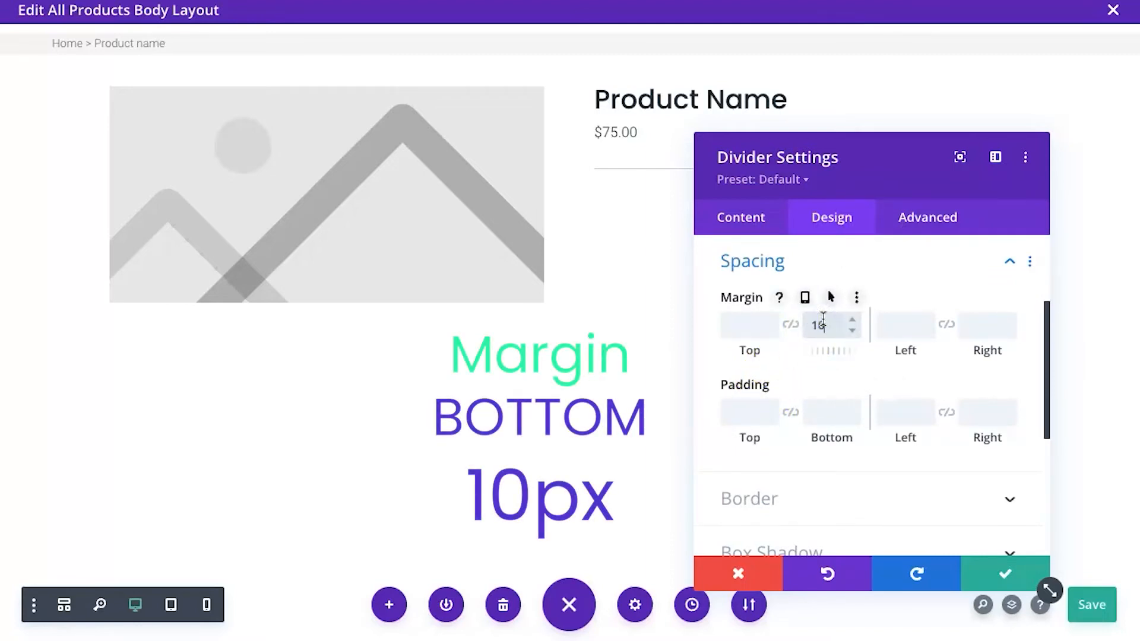
click(990, 578)
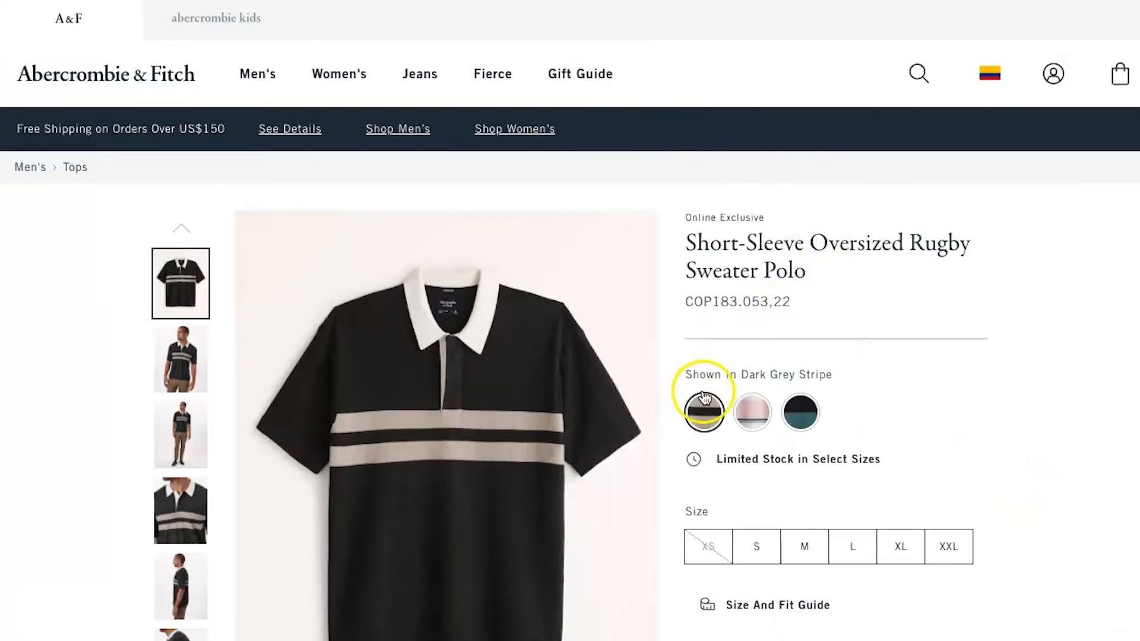
Check the color and size options on the Abercrombie & Fitch product page and insert a Woo Description module below the divider.
scroll(725, 398, down, 3)
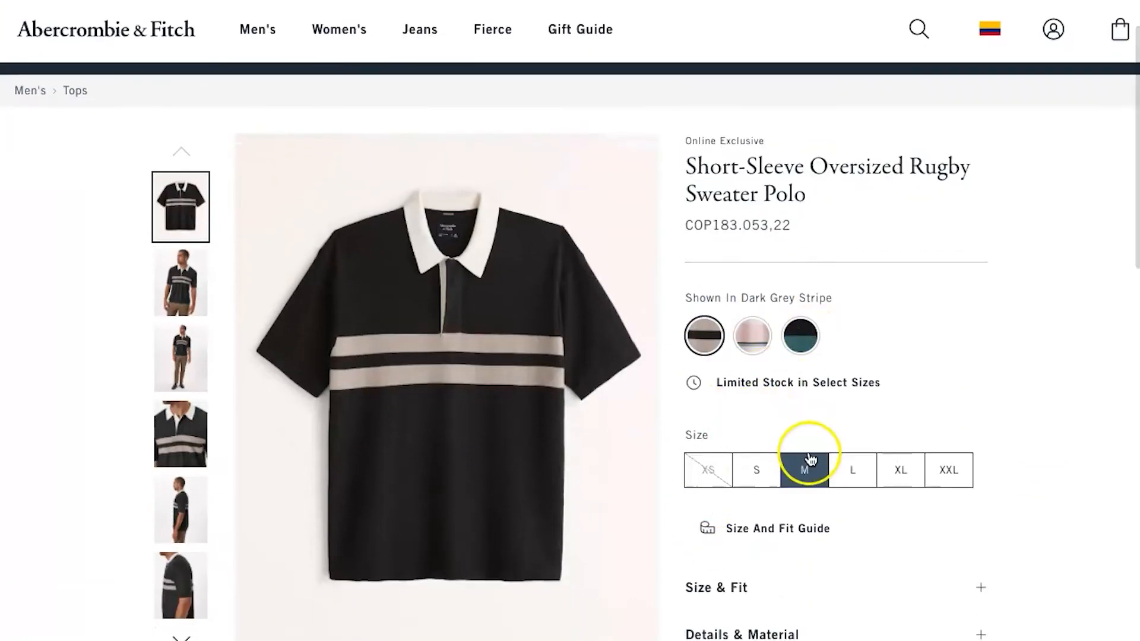
scroll(814, 456, down, 1)
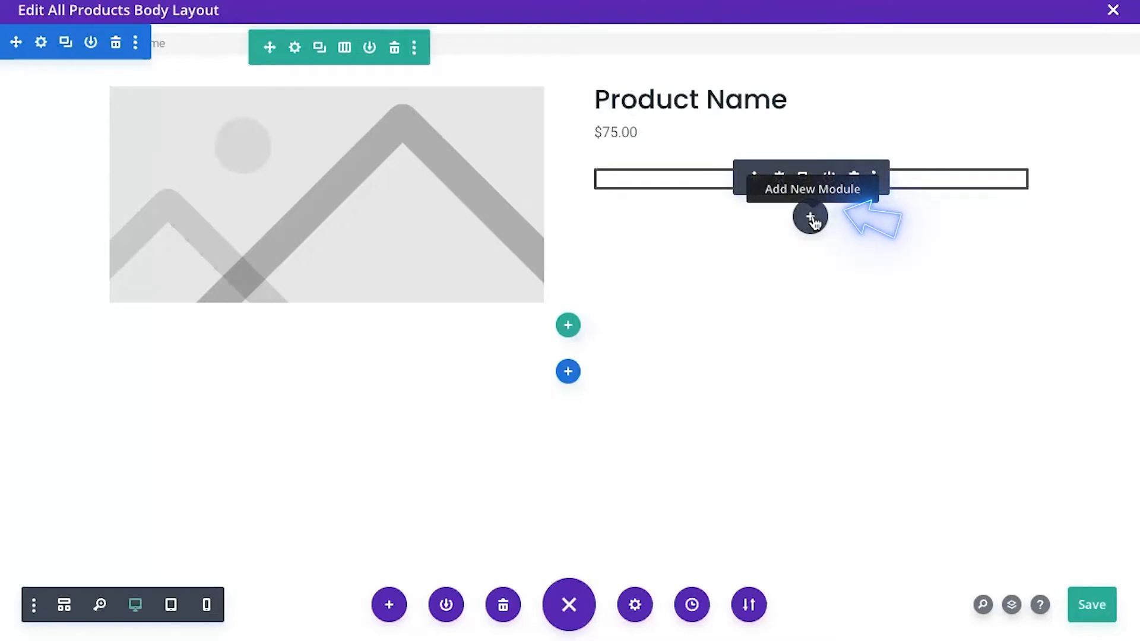
click(812, 217)
text(woo)
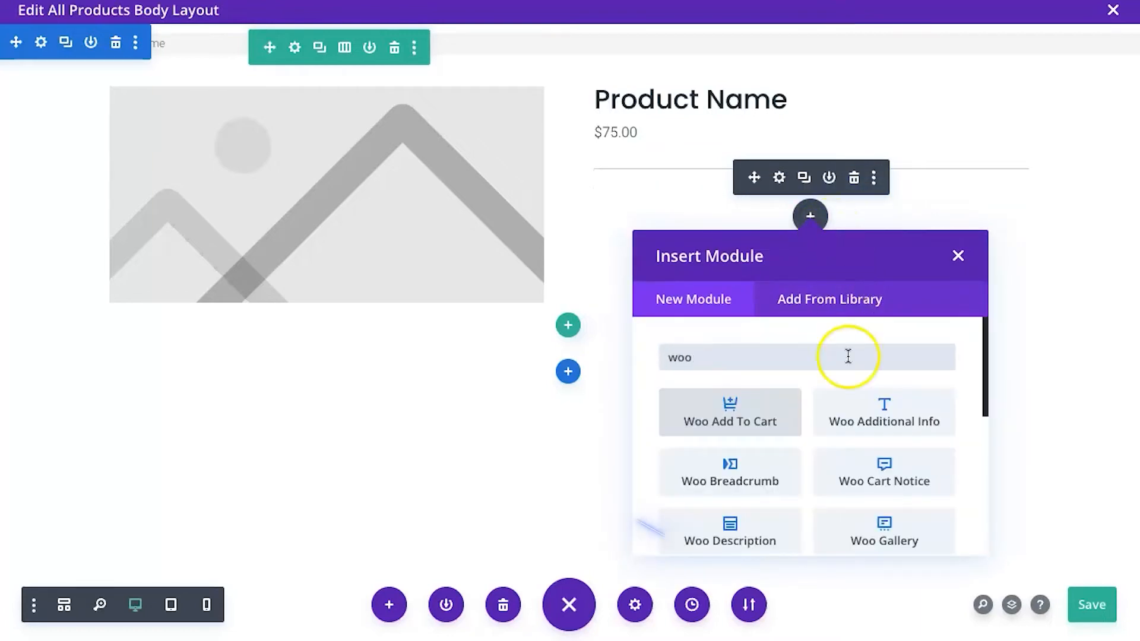
click(750, 542)
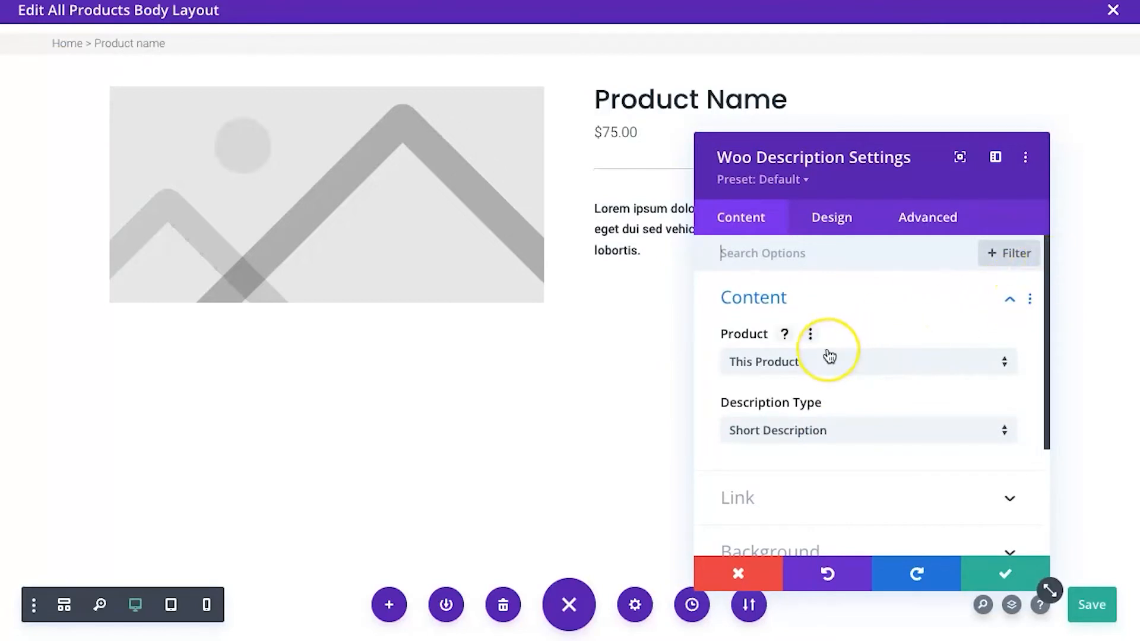
Preview the full Description type in the Woo Description module and switch back to Short Description.
scroll(827, 354, down, 3)
click(825, 350)
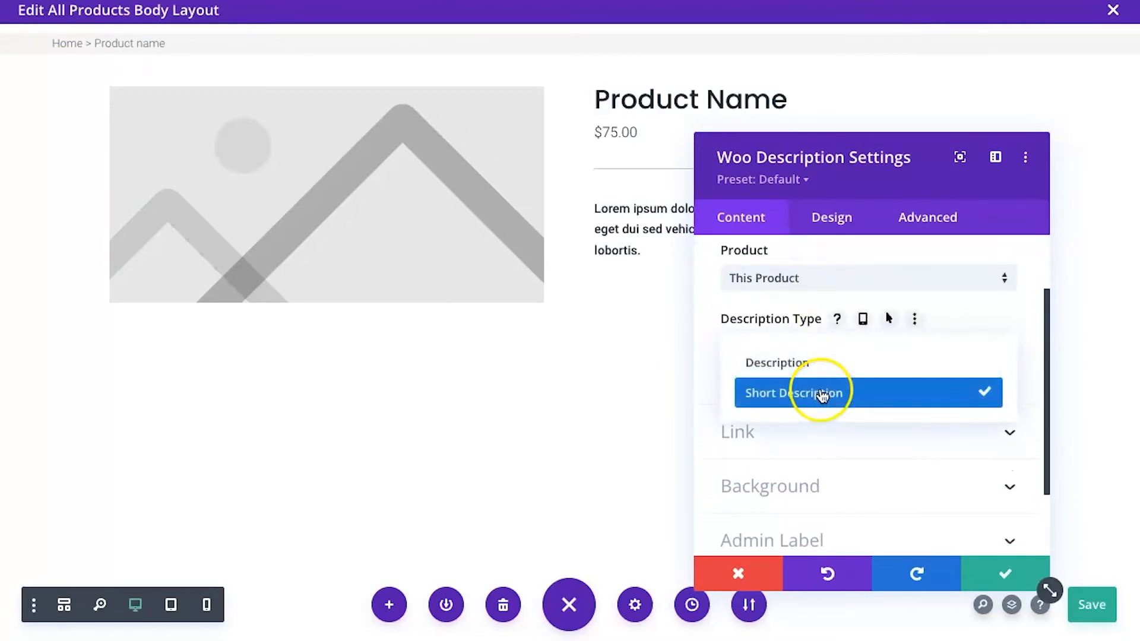
click(825, 371)
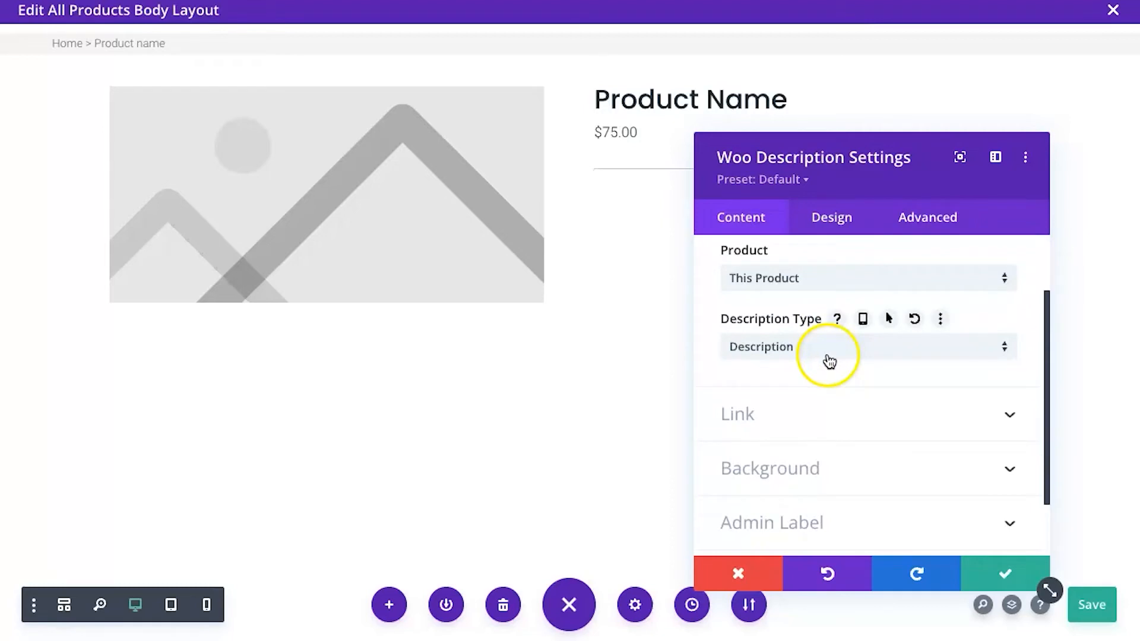
click(830, 361)
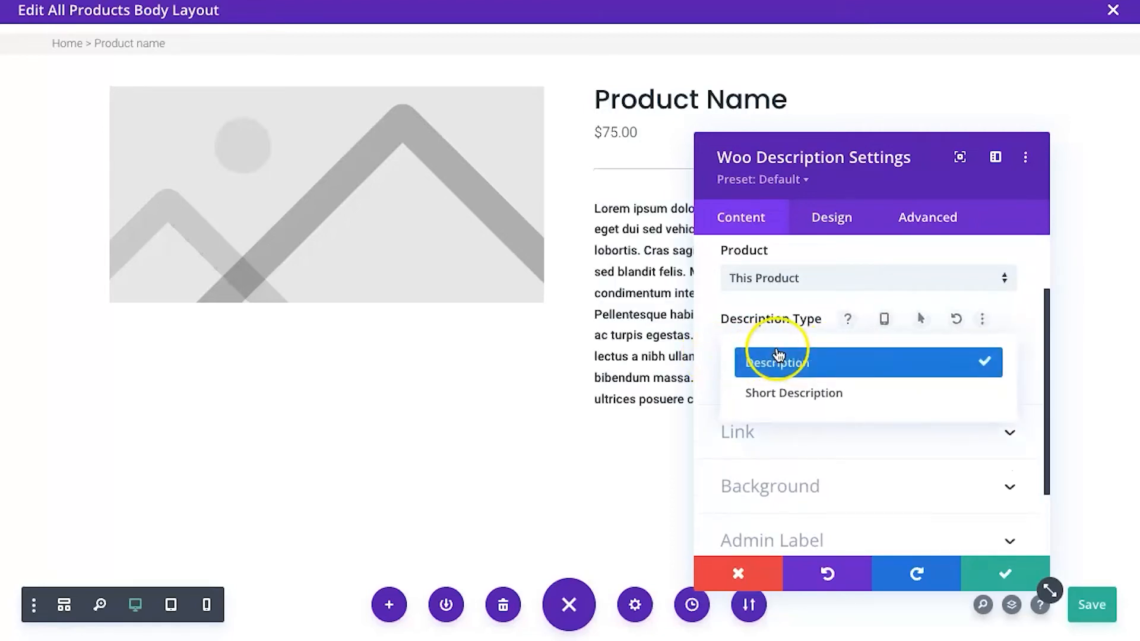
click(811, 384)
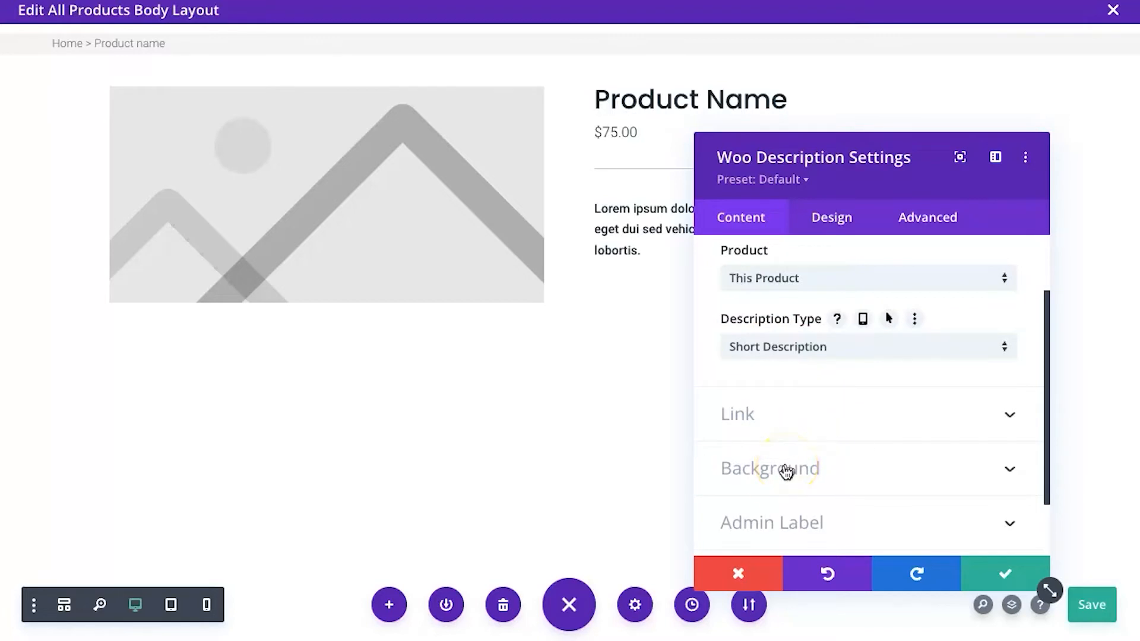
Set the Woo Description text to the Light font weight.
click(838, 217)
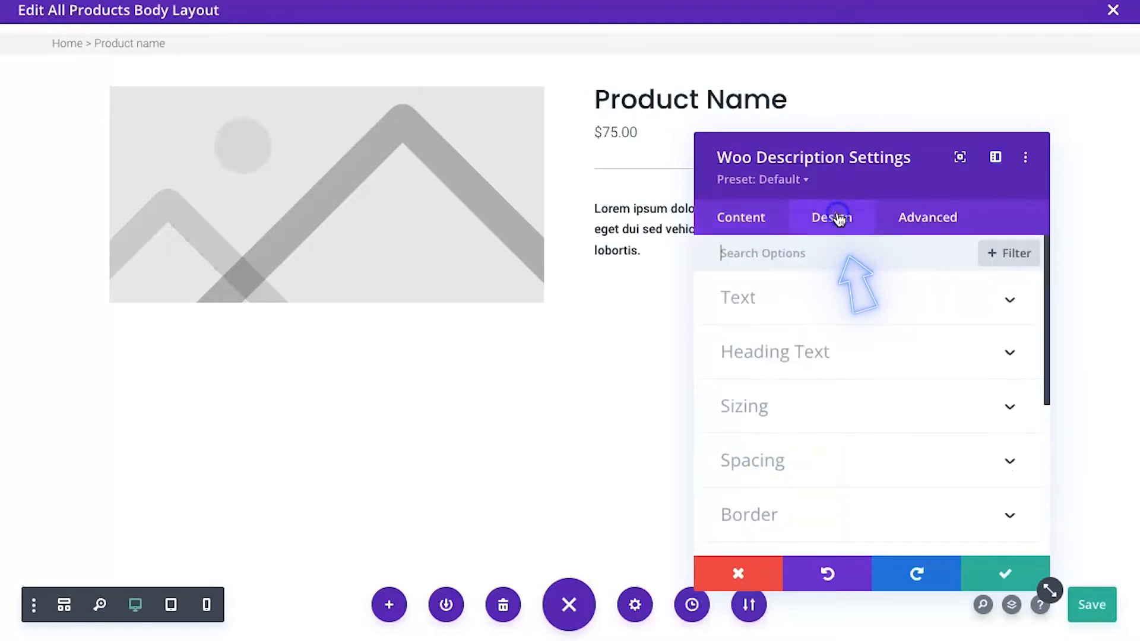
click(772, 304)
click(774, 487)
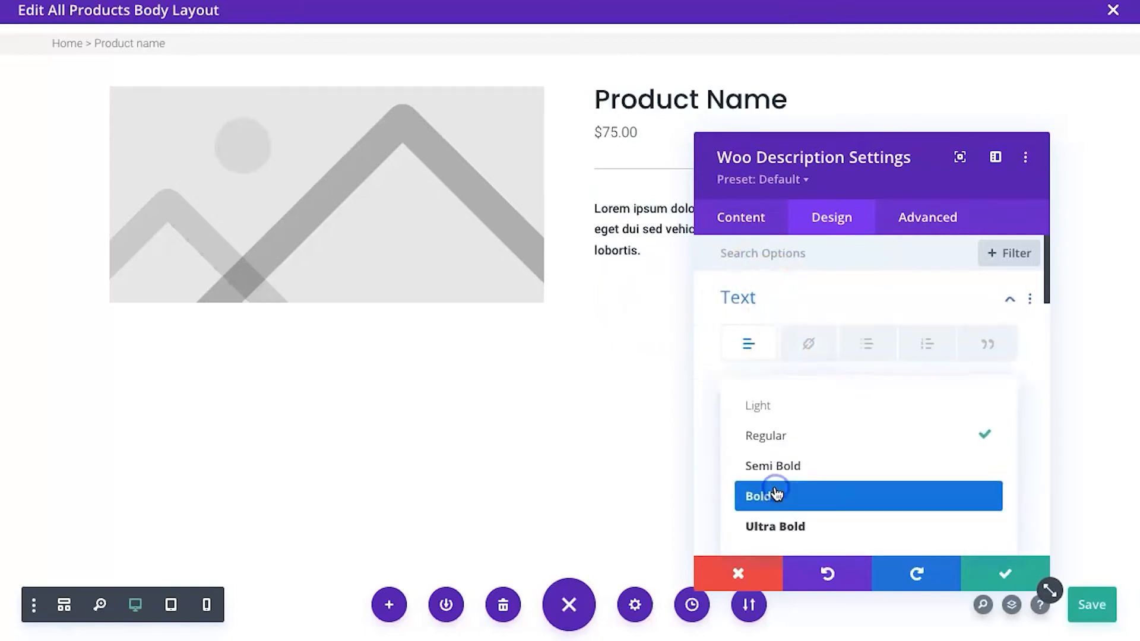
click(784, 407)
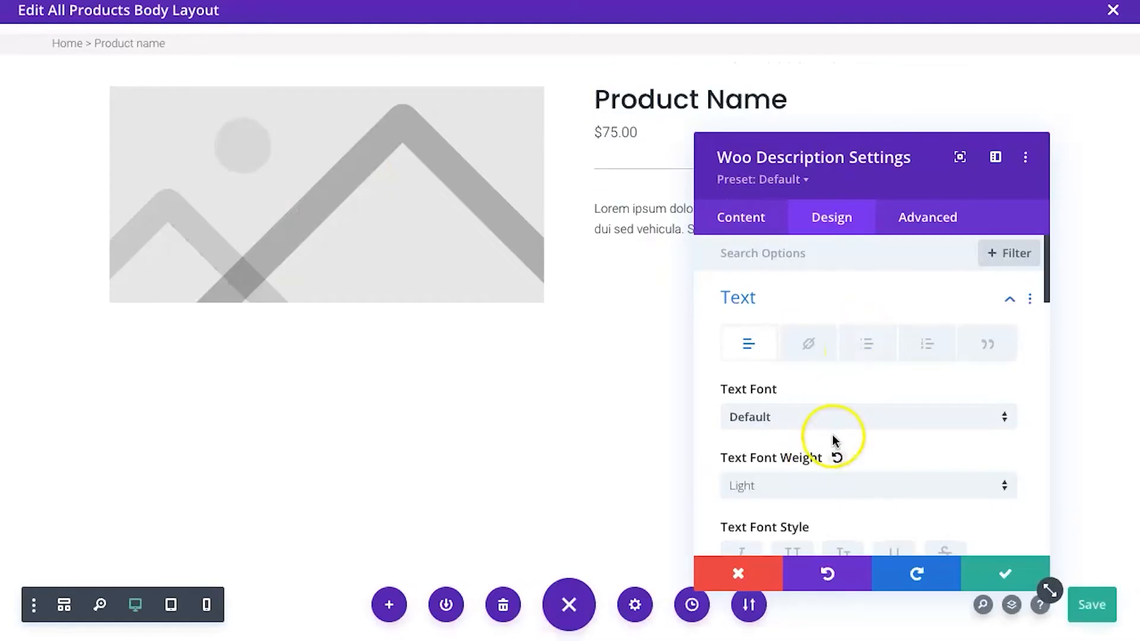
Try a 1px letter spacing on the description text, reduce it to 0.5px and save the module settings.
scroll(834, 437, down, 5)
scroll(832, 441, down, 1)
click(956, 506)
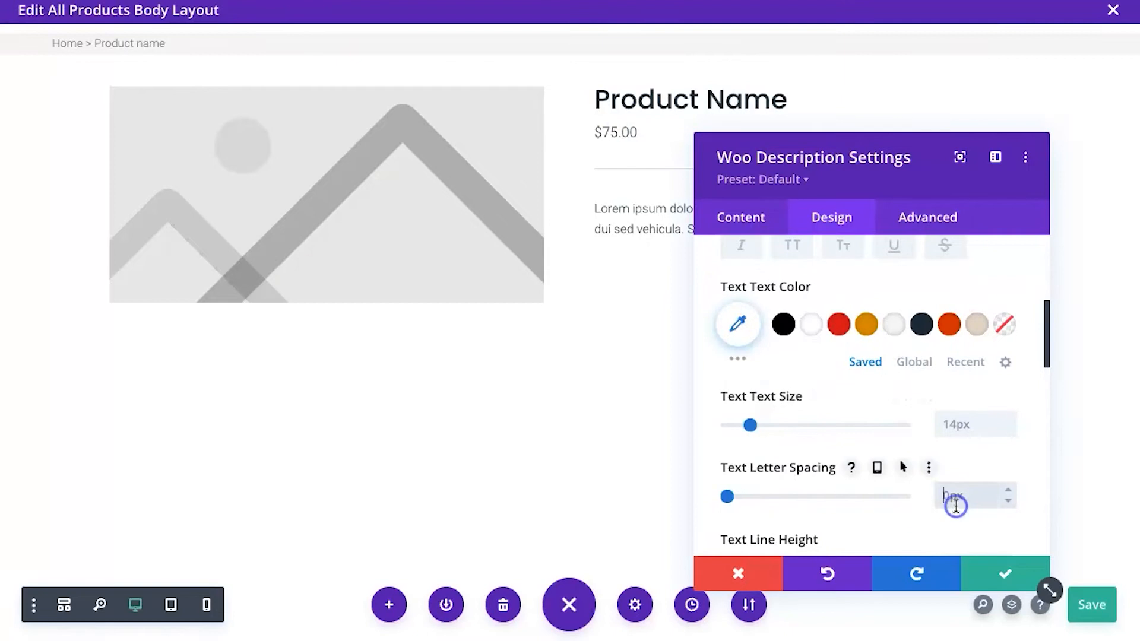
text(1px)
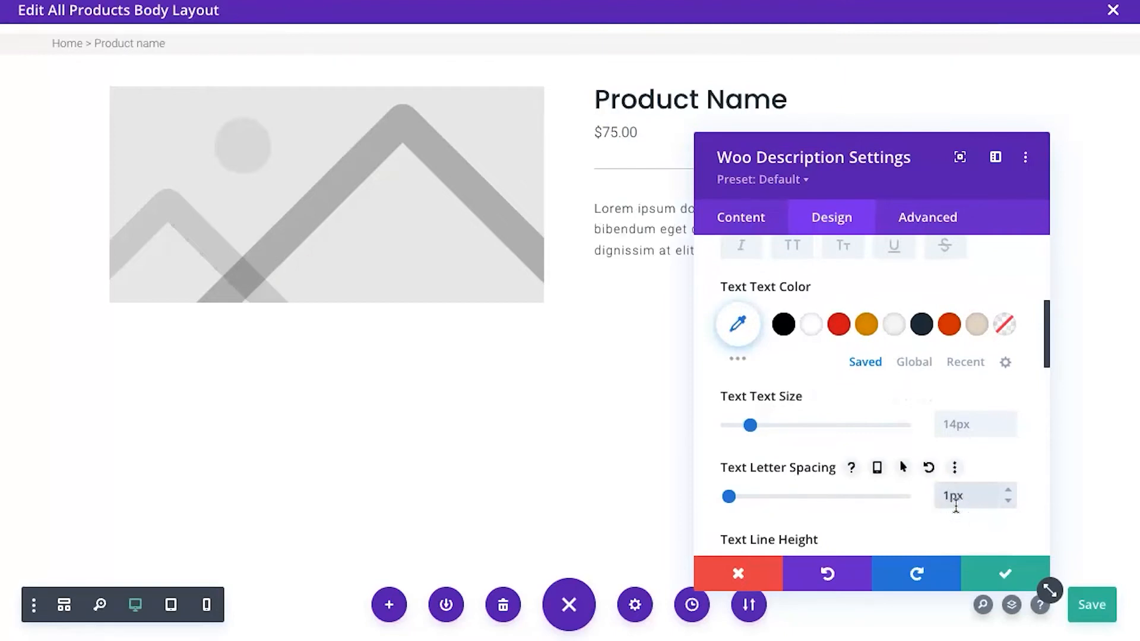
click(955, 498)
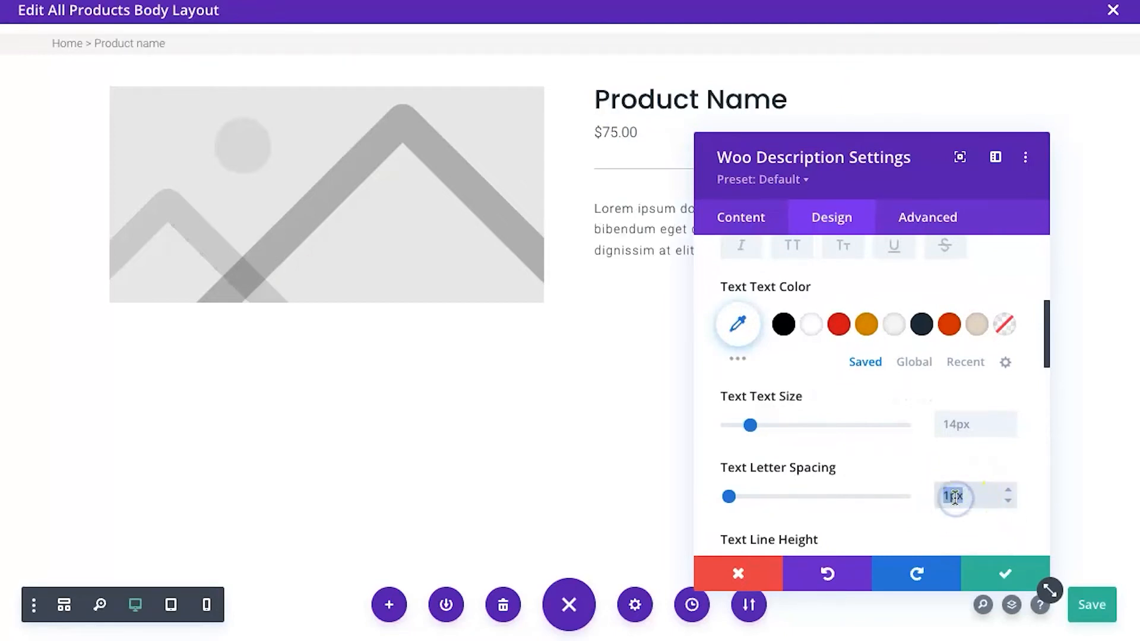
text(.5)
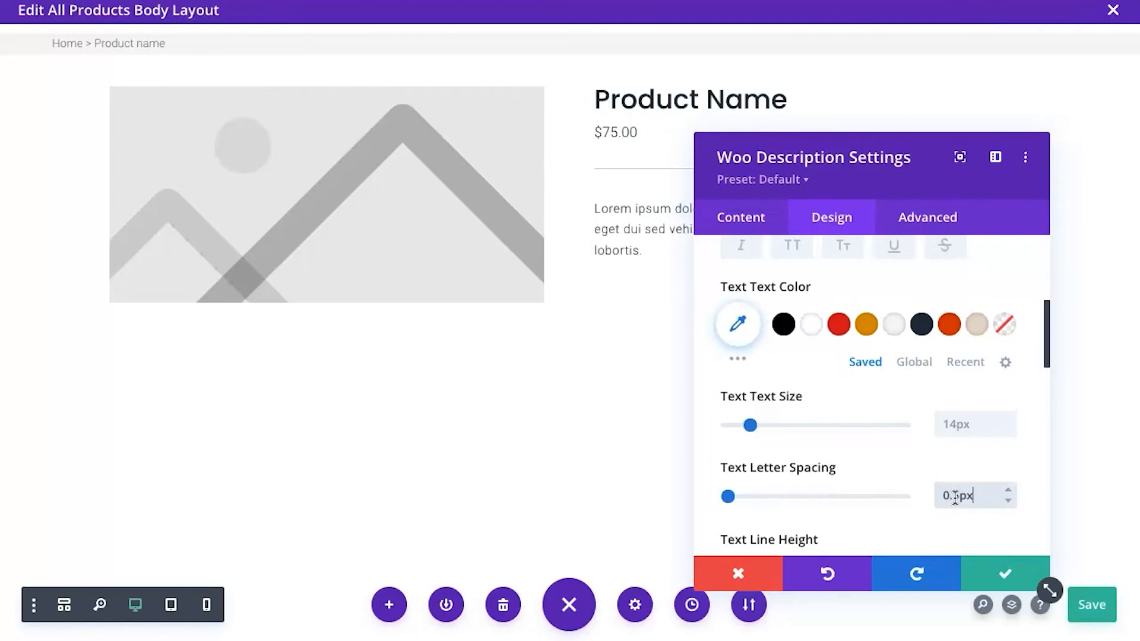
click(1005, 568)
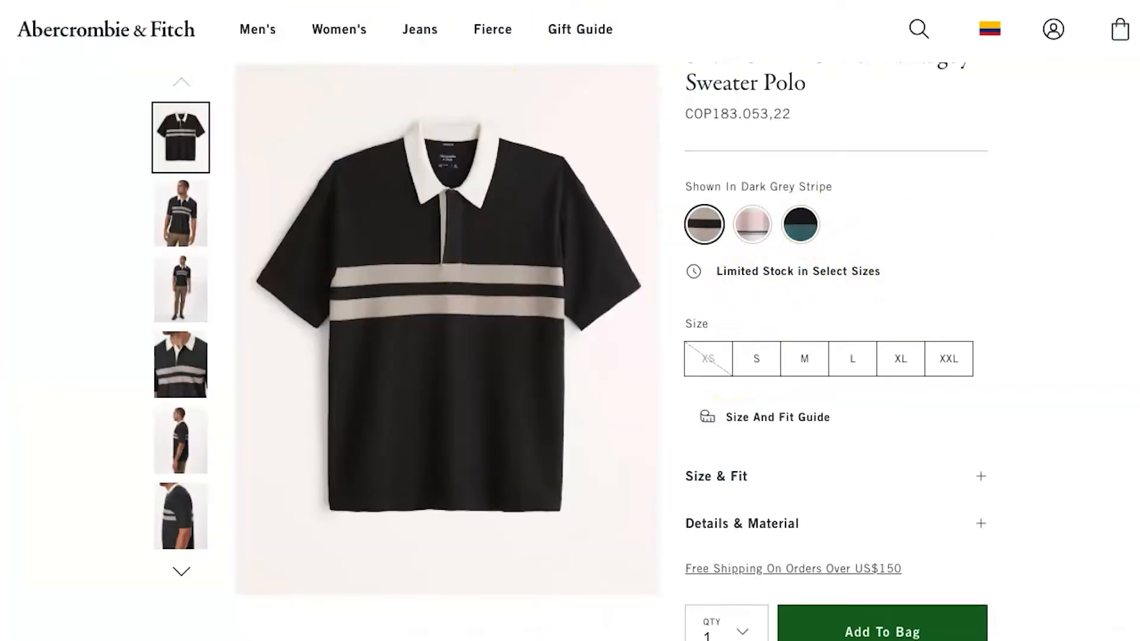
Inspect the computed font, spacing and margin styles of the "Shown In Dark Grey Stripe" label on the Abercrombie & Fitch page.
right_click(771, 188)
click(805, 362)
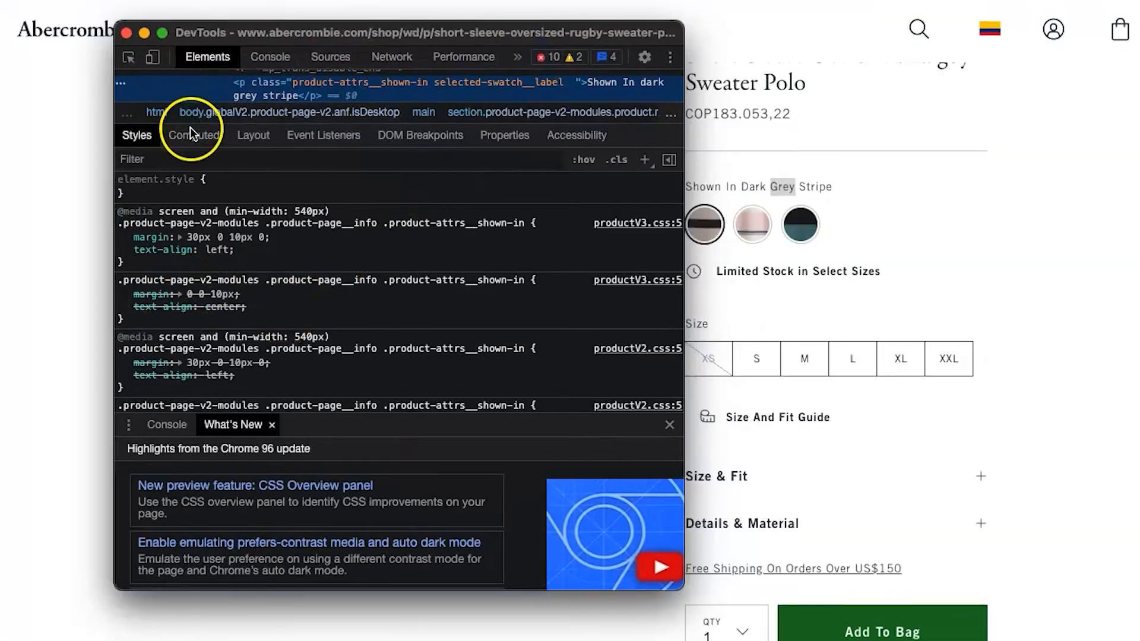
click(191, 132)
scroll(310, 265, down, 5)
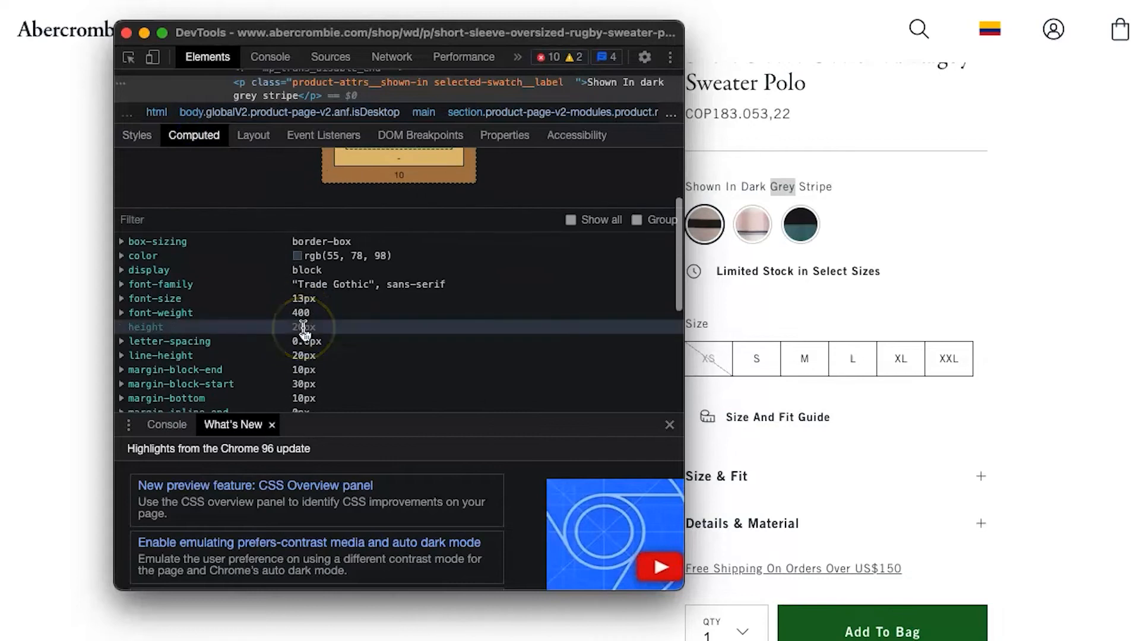
scroll(420, 332, down, 6)
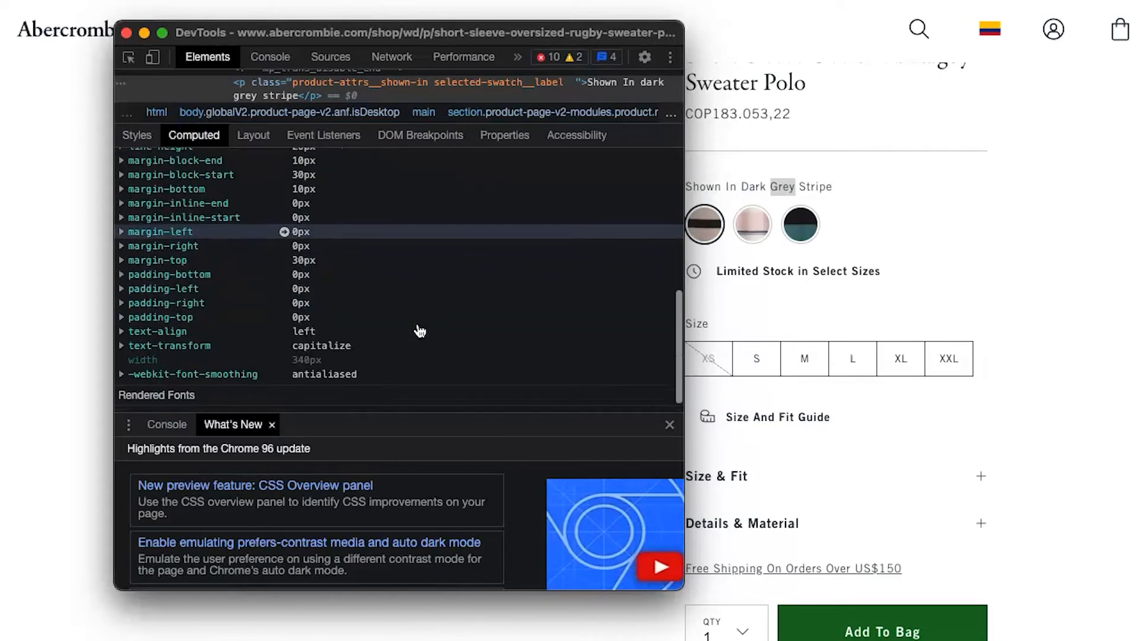
scroll(416, 331, up, 6)
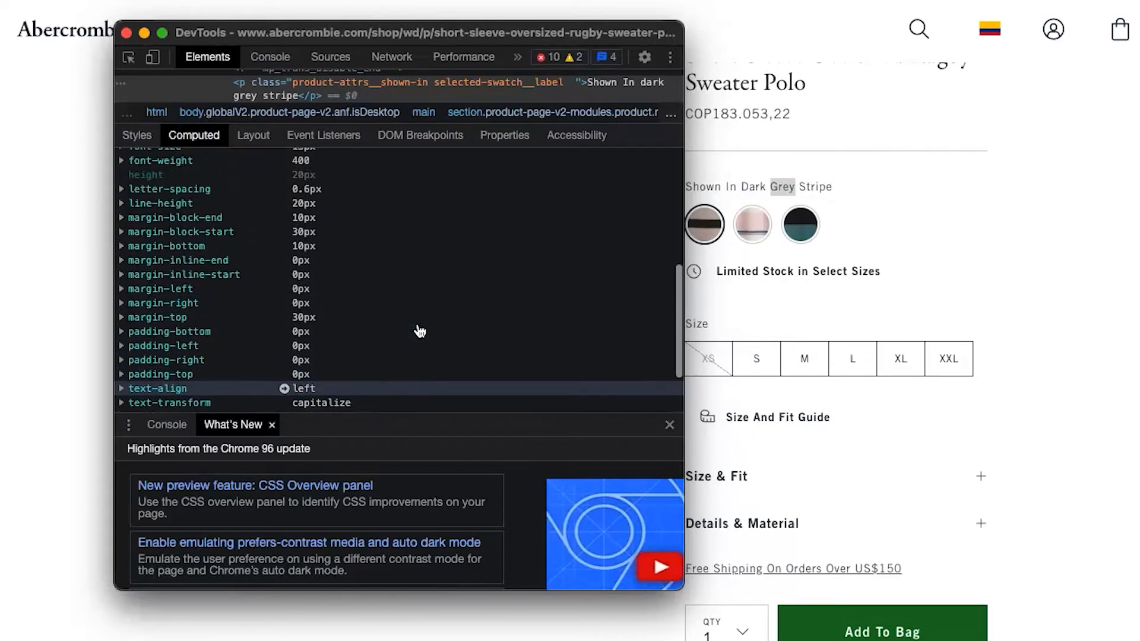
click(264, 277)
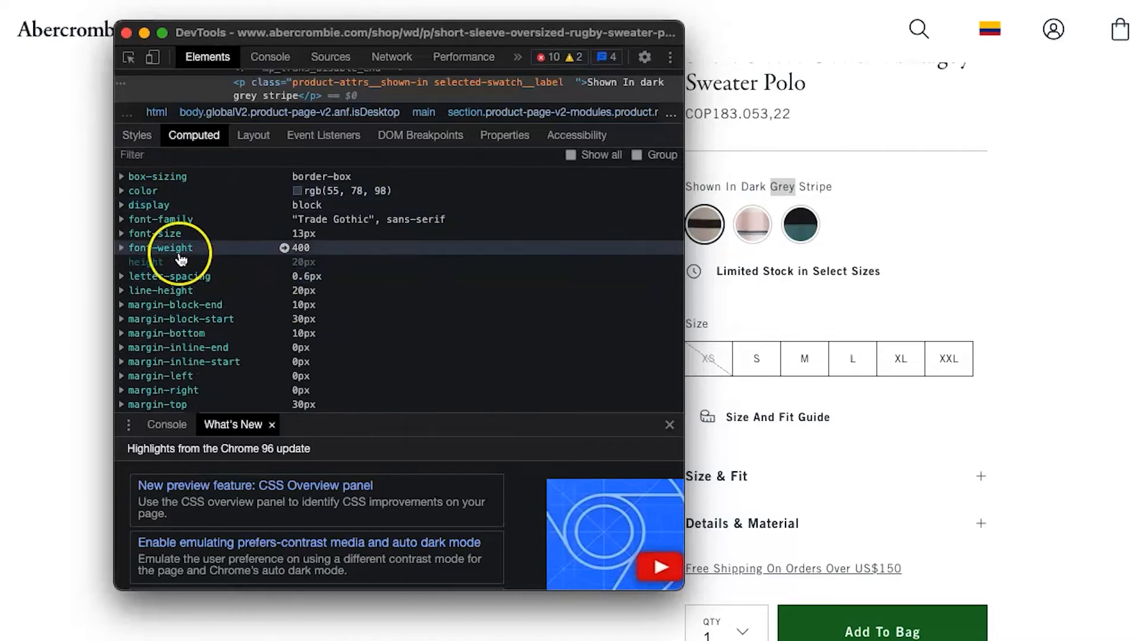
scroll(297, 321, down, 5)
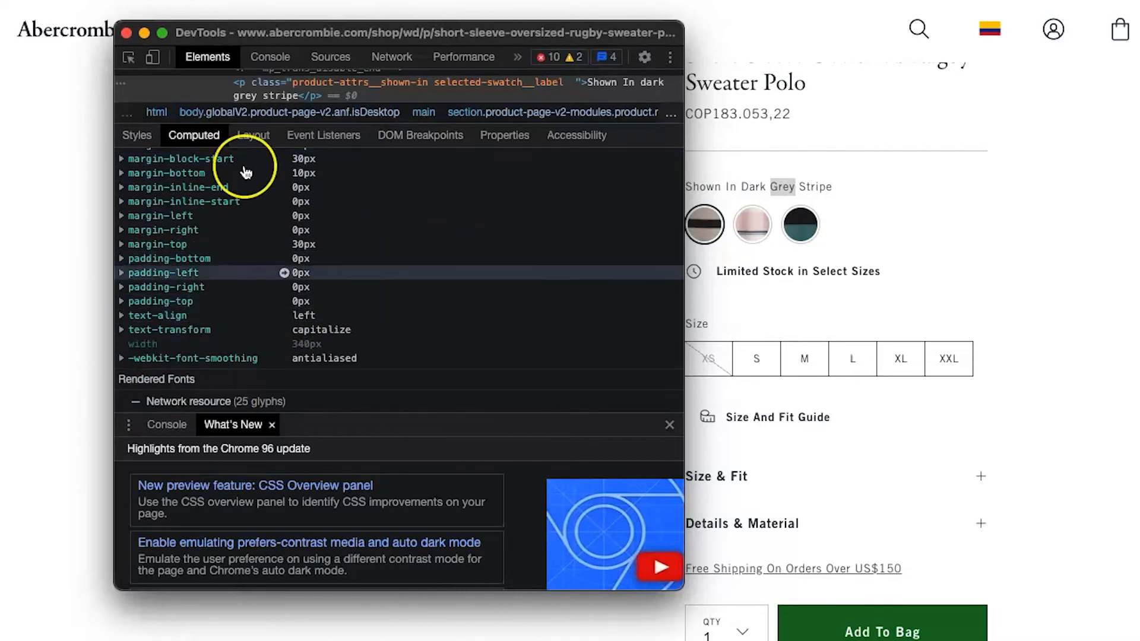
click(126, 33)
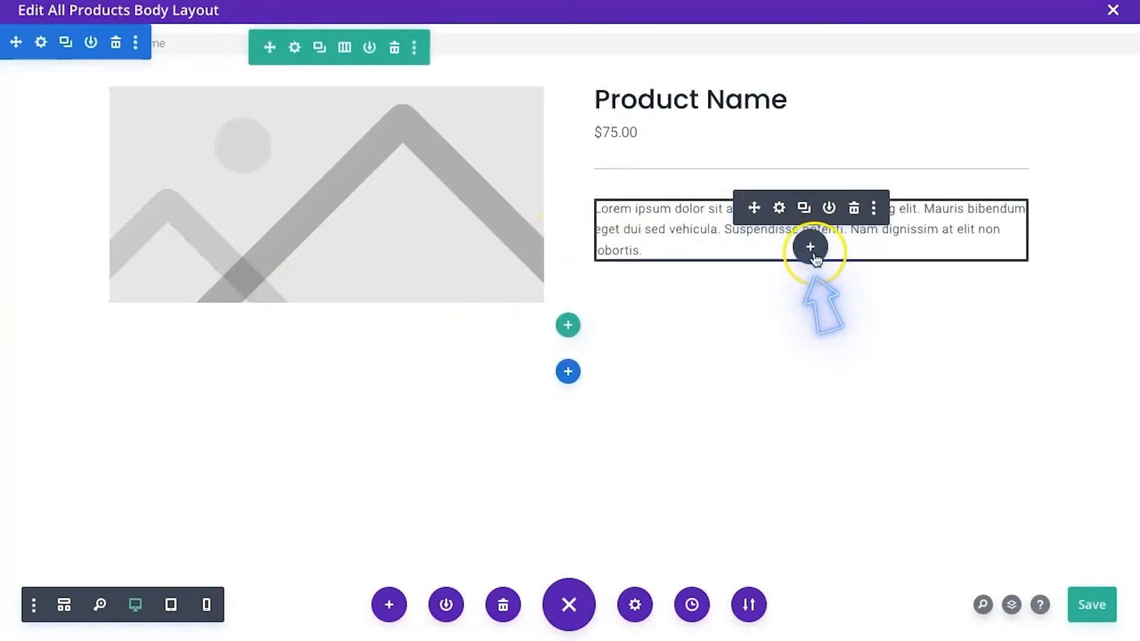
Insert a Woo Additional Info module below the product description.
click(815, 256)
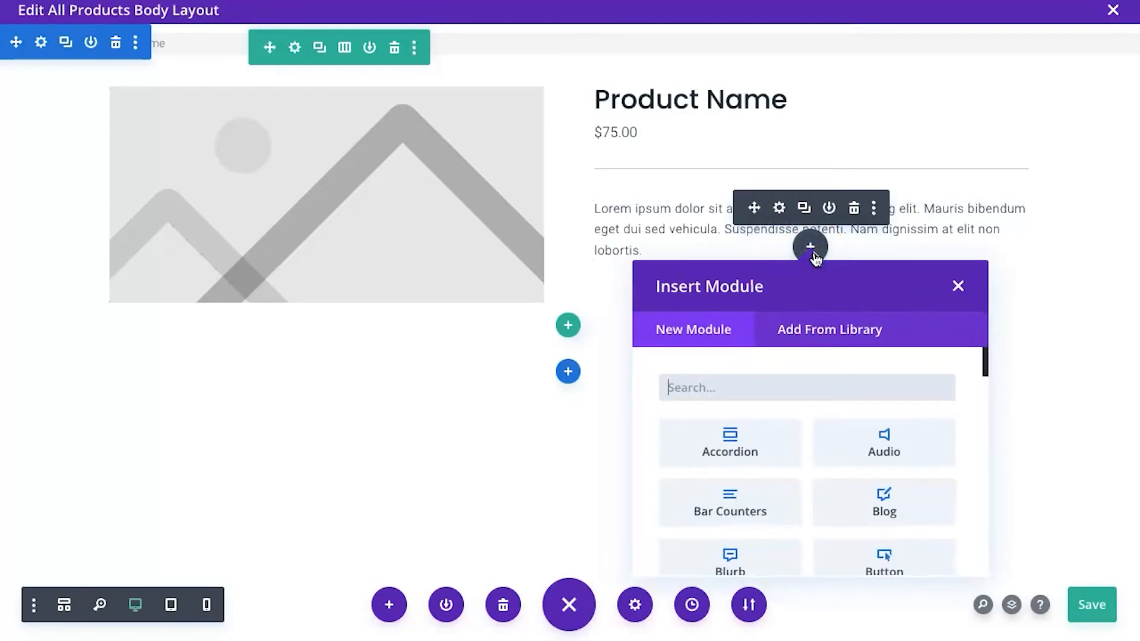
text(a)
key(BackSpace)
text(woo)
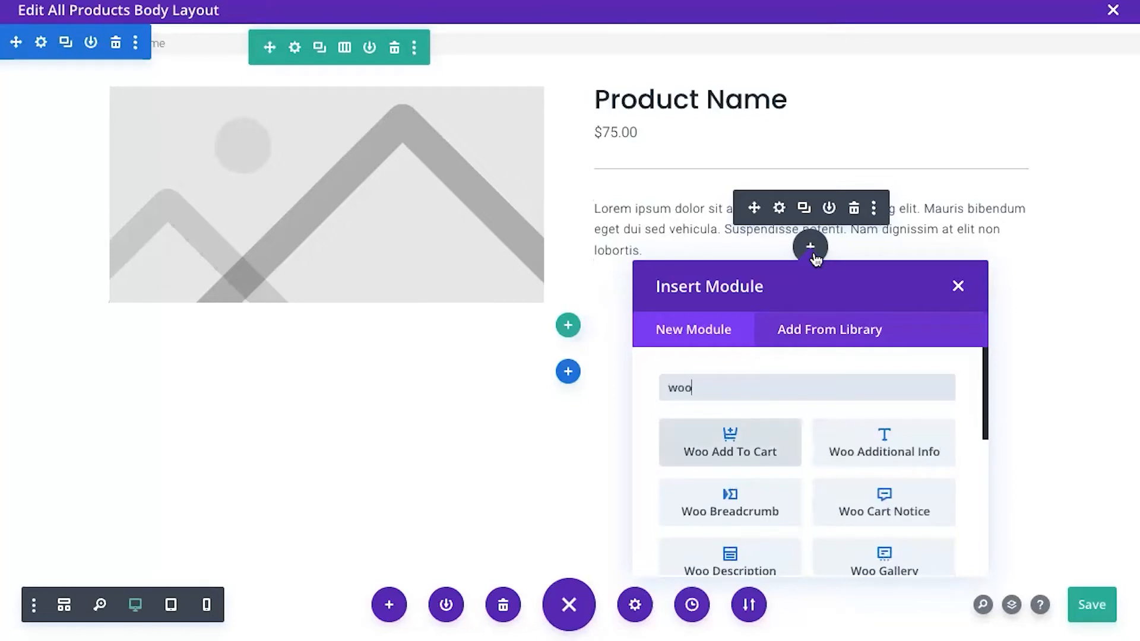
click(884, 455)
drag(878, 178, 278, 176)
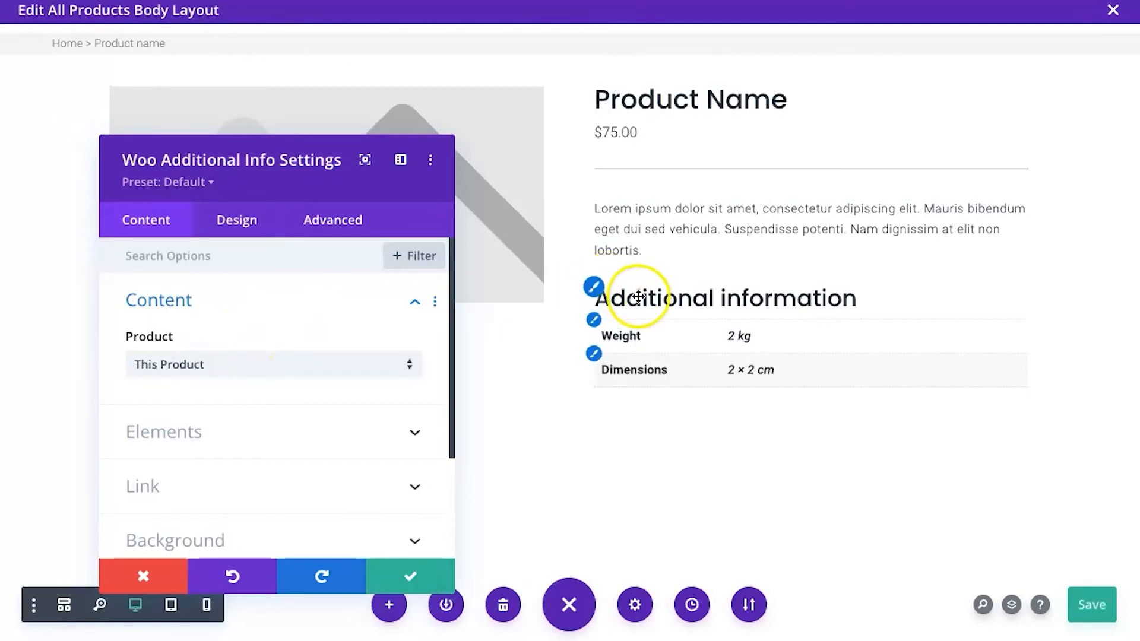
Hide the title of the Woo Additional Info module and save its settings.
click(224, 443)
click(166, 331)
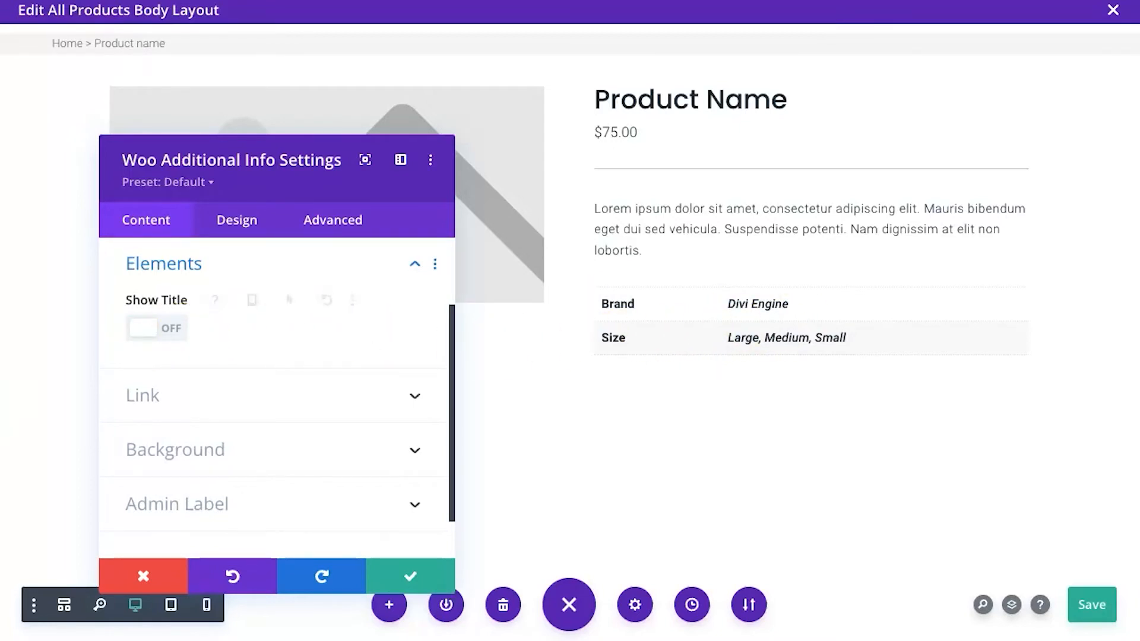
click(401, 577)
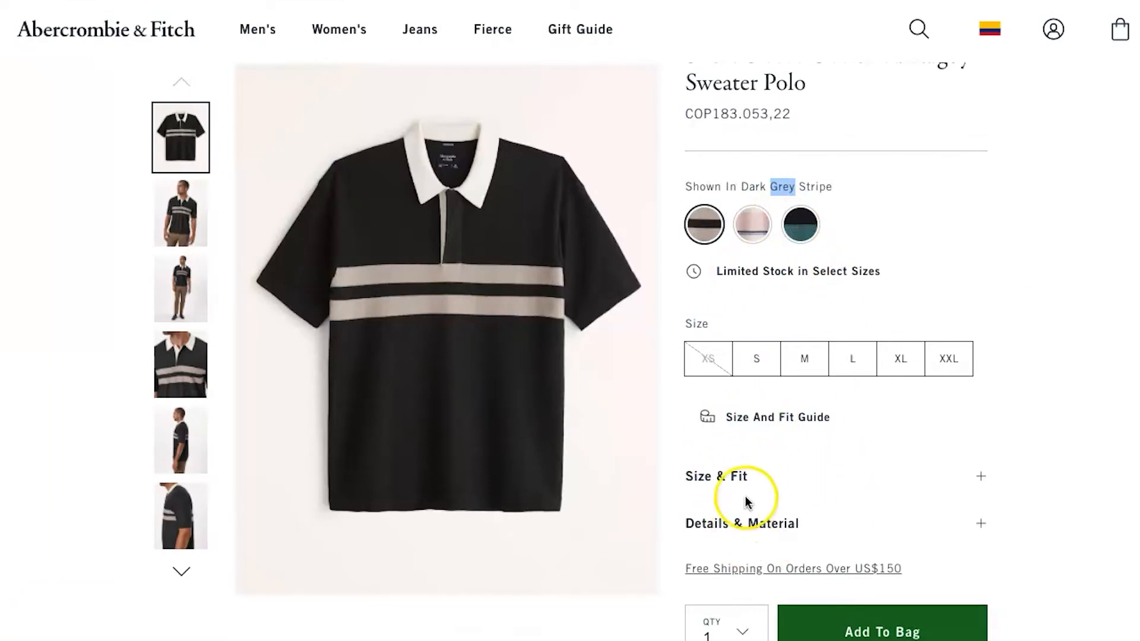
Insert a Text module below the additional information table.
scroll(738, 484, down, 1)
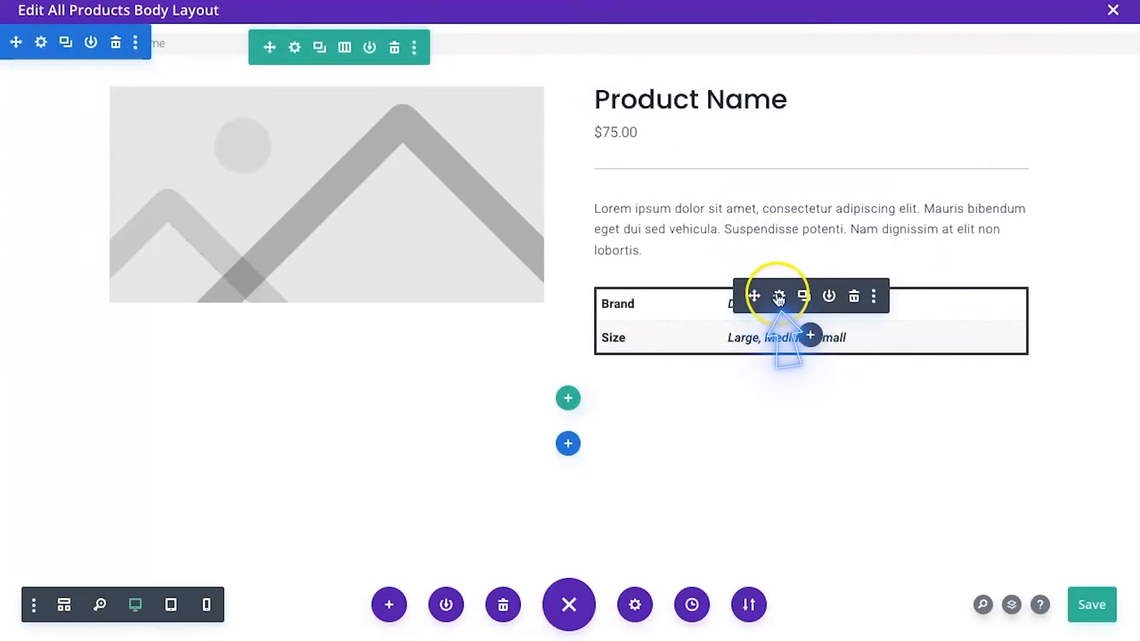
click(810, 336)
click(730, 471)
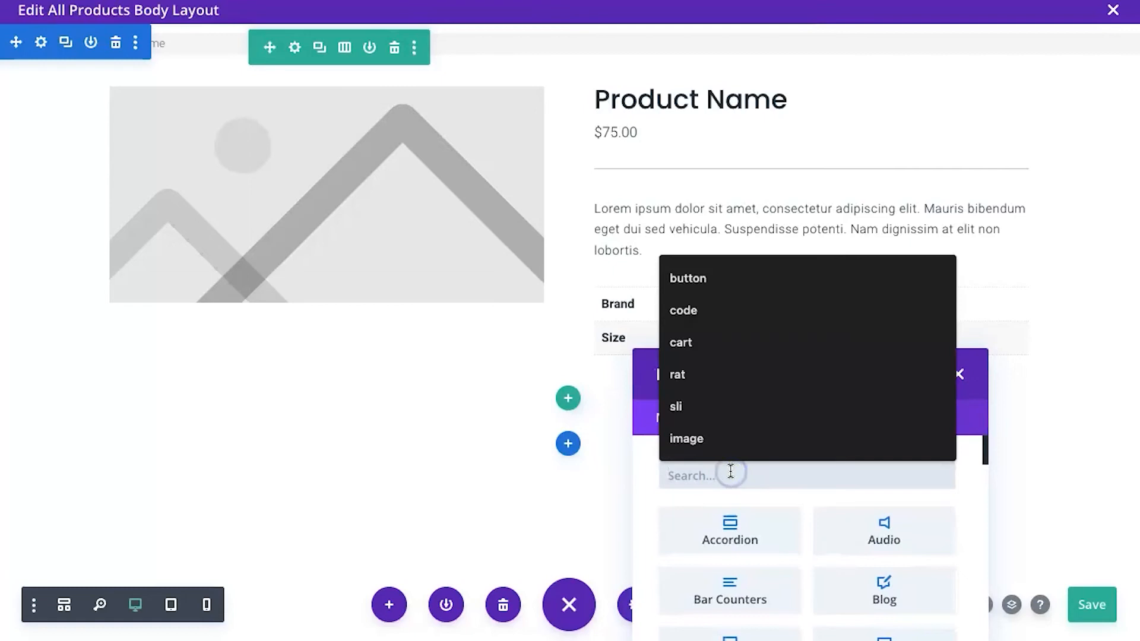
text(text)
click(764, 545)
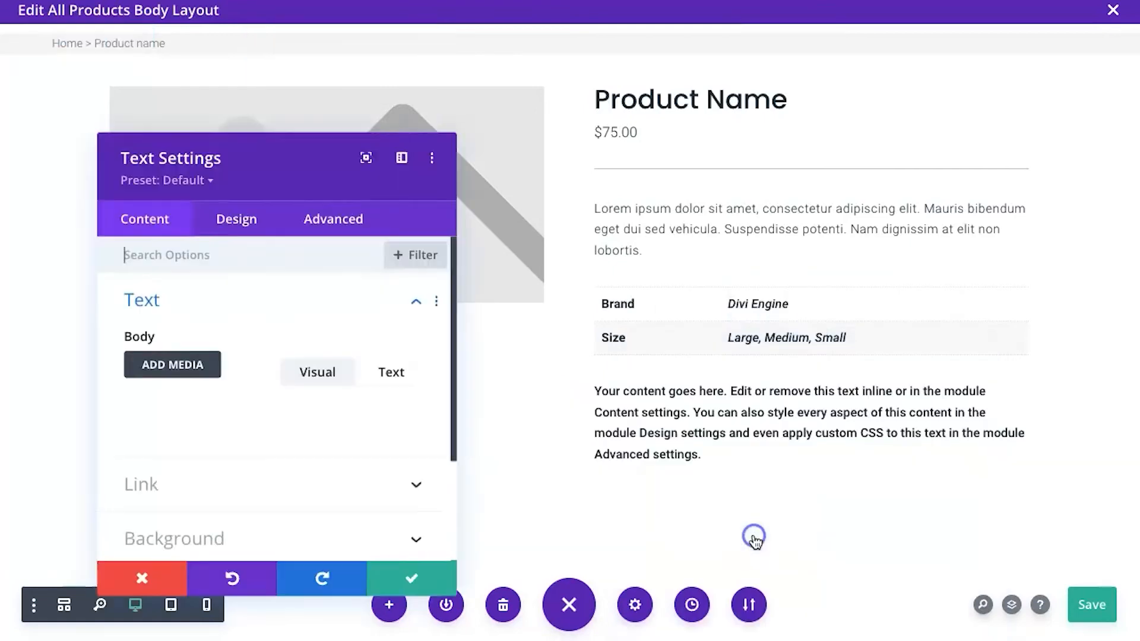
Replace the placeholder body text with "FREE SHIPPING on Orders Over $150" and underline the whole line.
scroll(333, 427, down, 2)
click(238, 427)
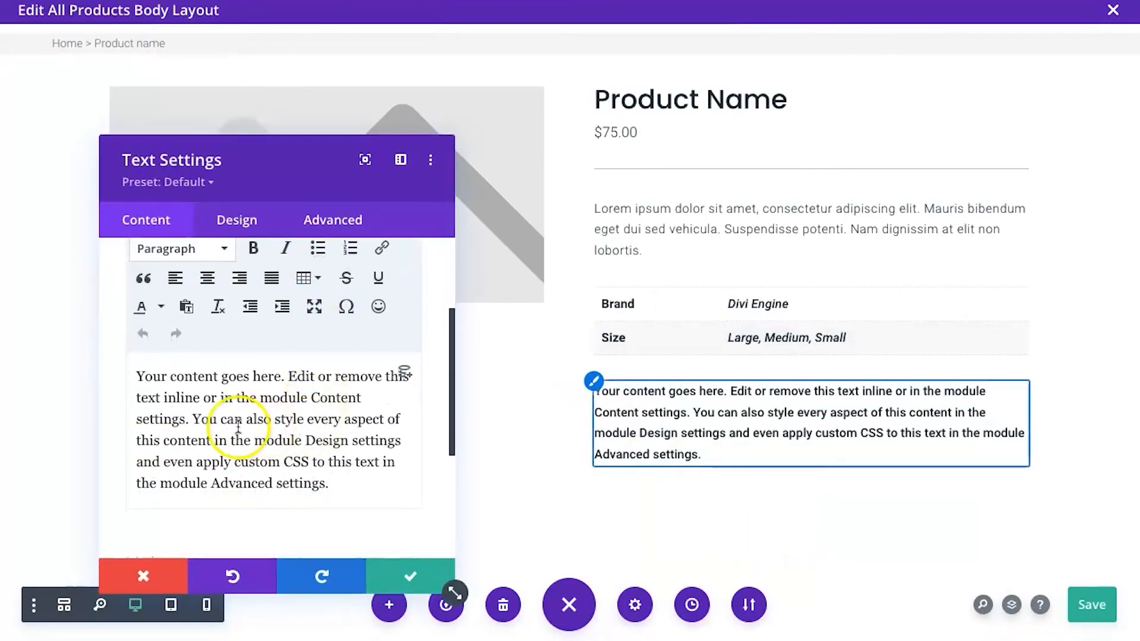
triple_click(238, 427)
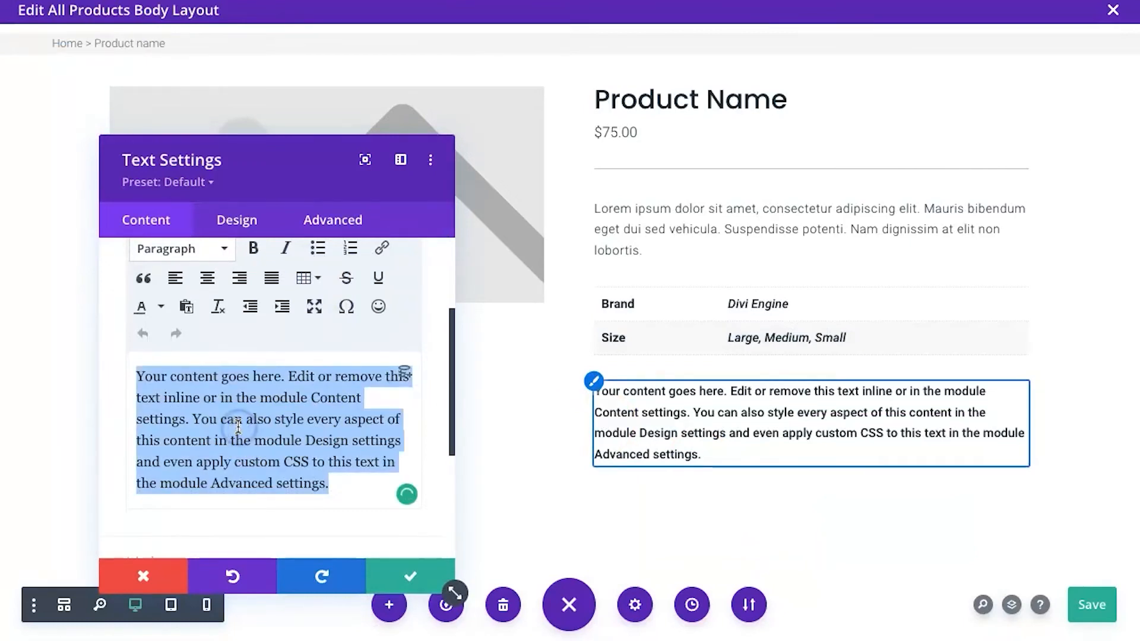
text(FREE SHIPPING on Orders Over $150)
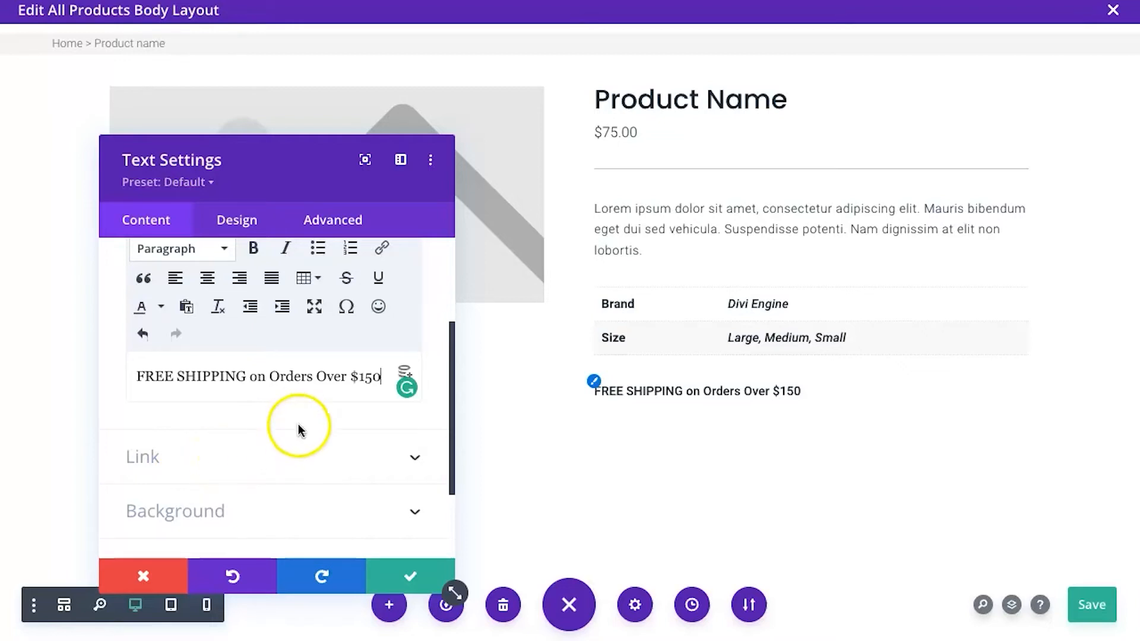
click(302, 380)
triple_click(303, 383)
key(ctrl+u)
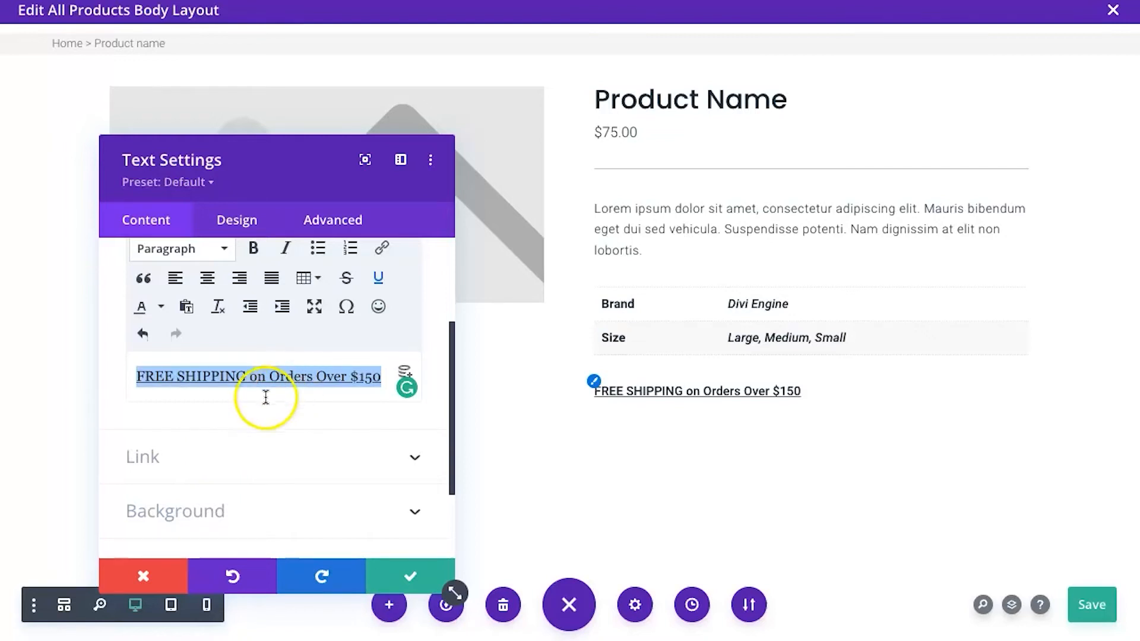
Set the free shipping text to the Light font weight.
click(219, 233)
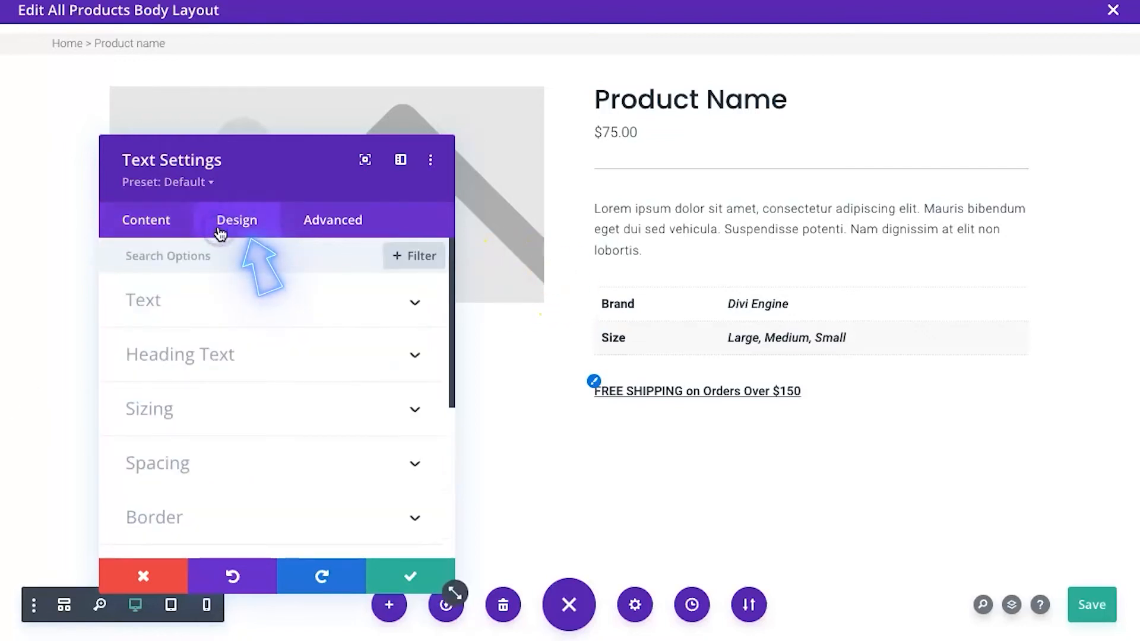
click(196, 308)
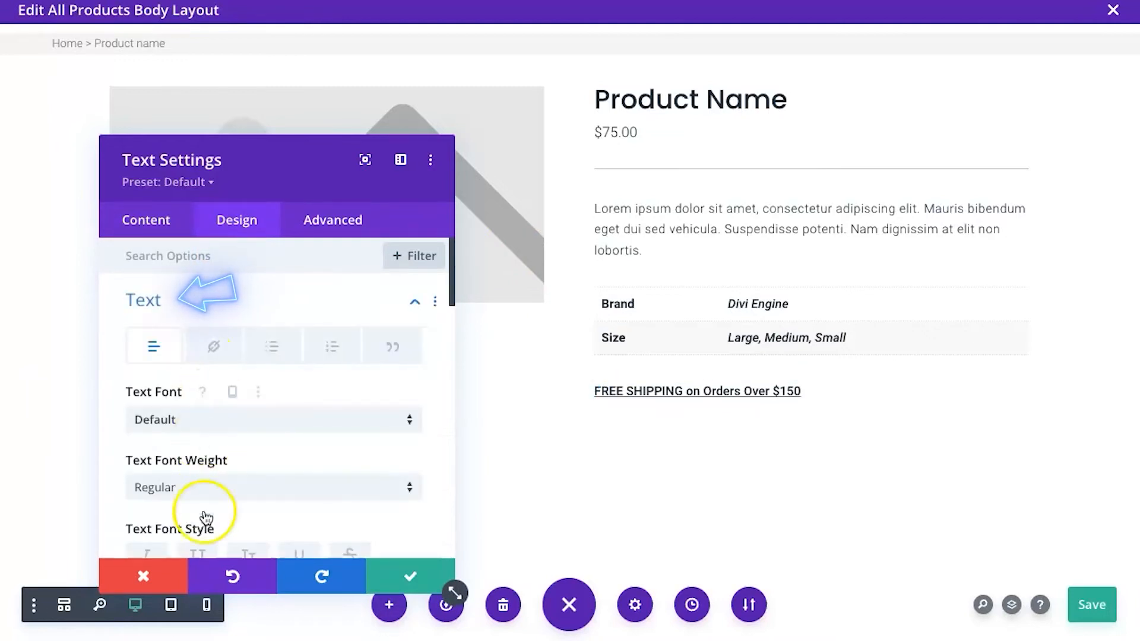
click(207, 486)
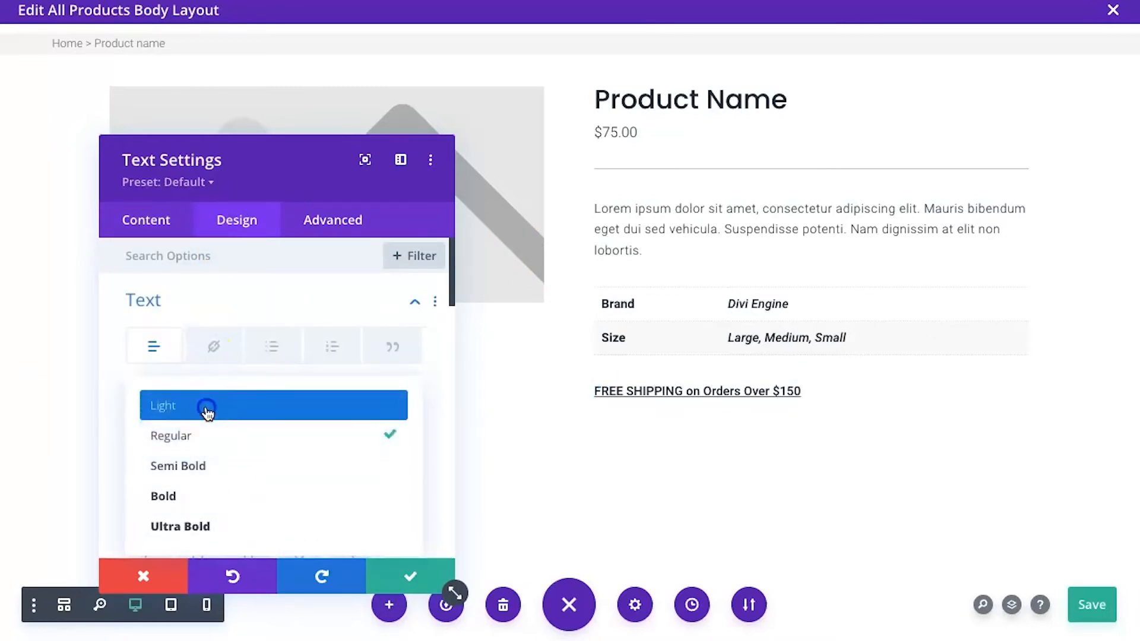
click(204, 406)
Set the letter spacing of the free shipping text to 0.5px.
scroll(246, 430, down, 1)
scroll(245, 430, down, 3)
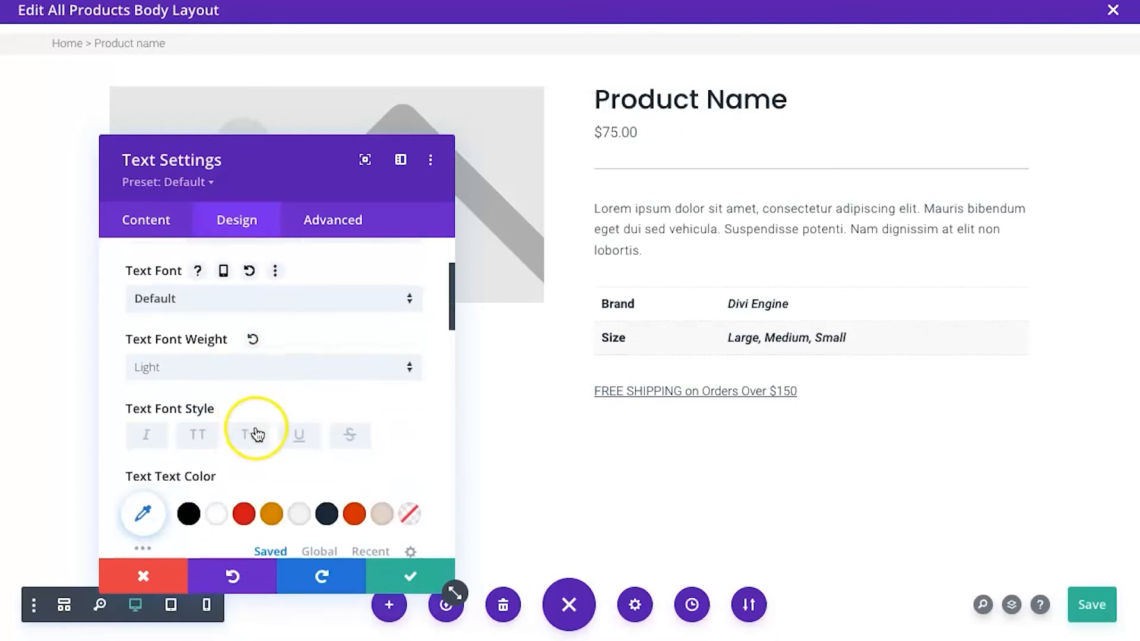
scroll(256, 434, down, 8)
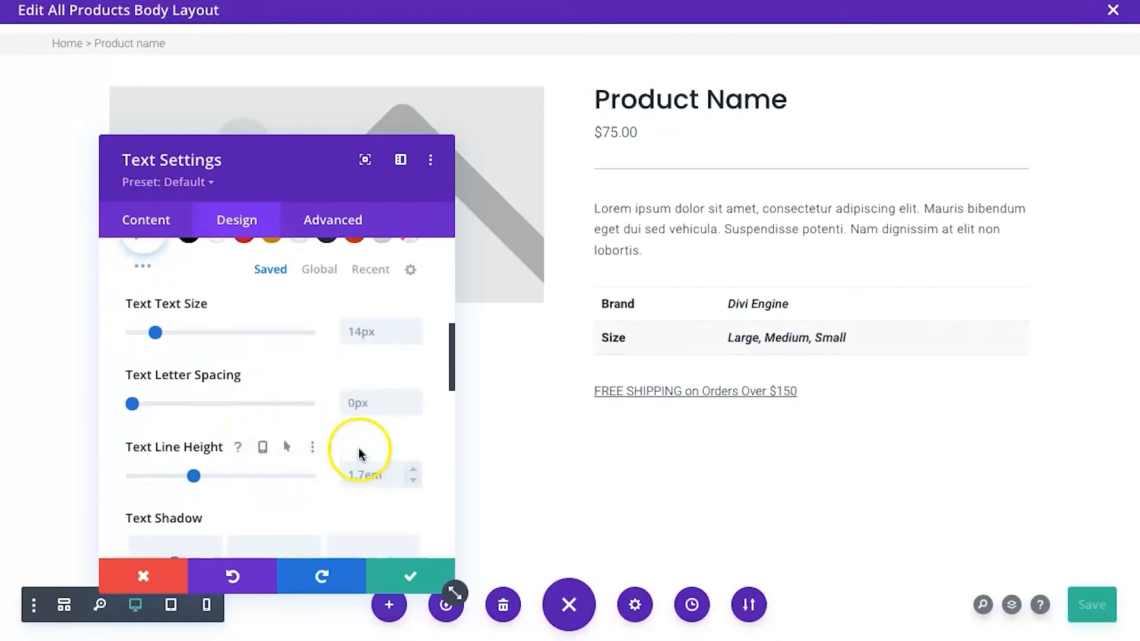
click(355, 410)
text(.5px)
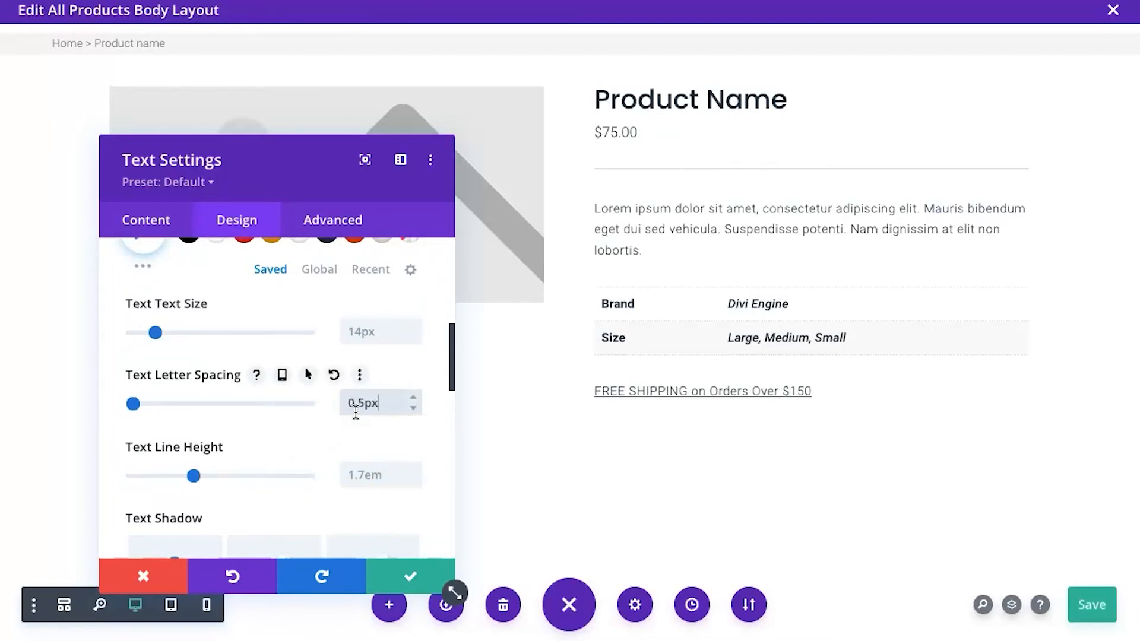
click(501, 364)
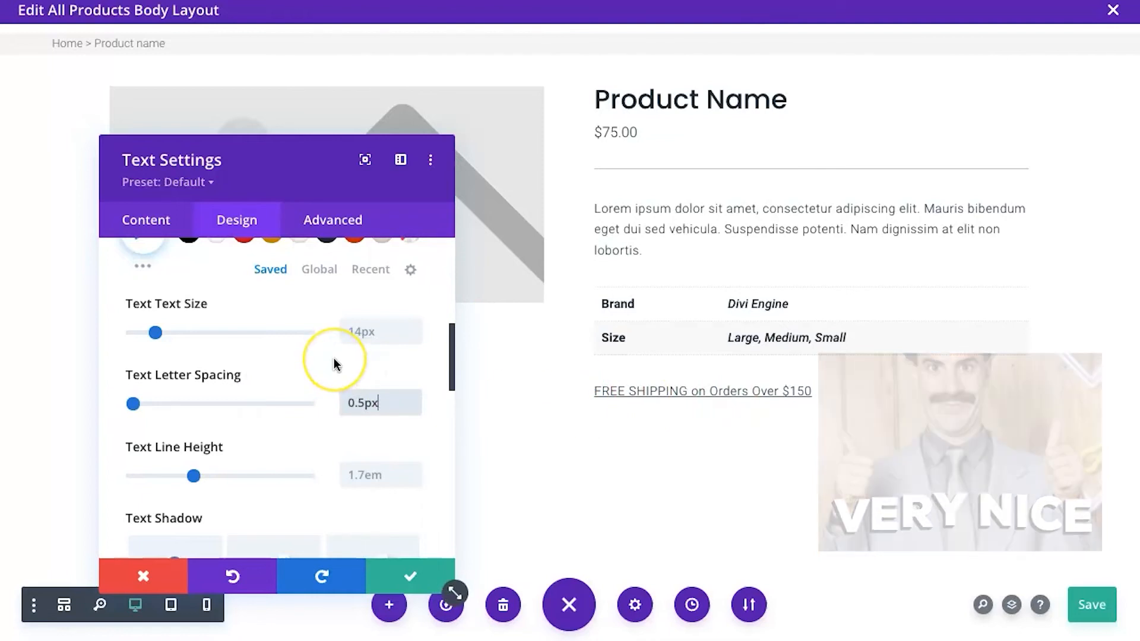
Try the dark #253746 text color on the free shipping line and reset it to the default.
scroll(333, 363, up, 3)
click(326, 312)
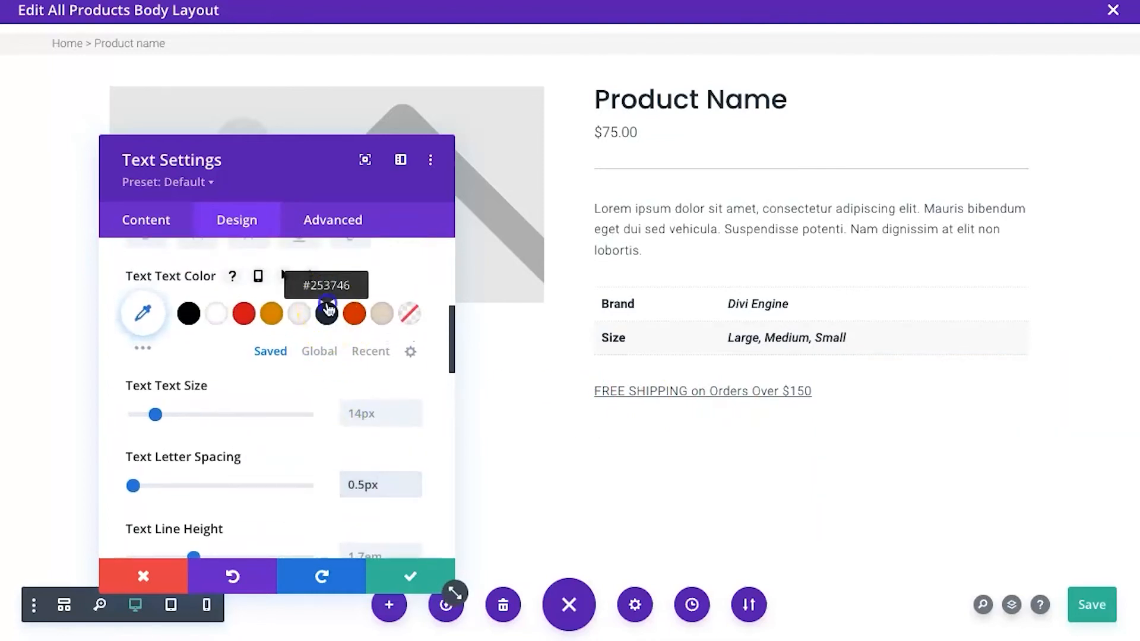
click(327, 337)
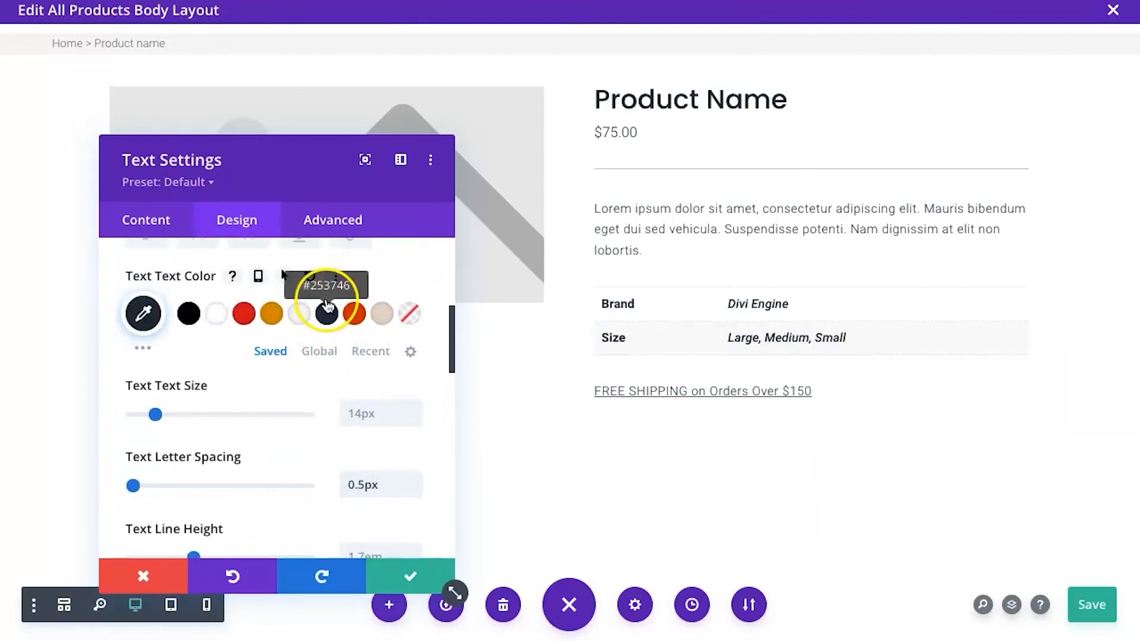
click(310, 277)
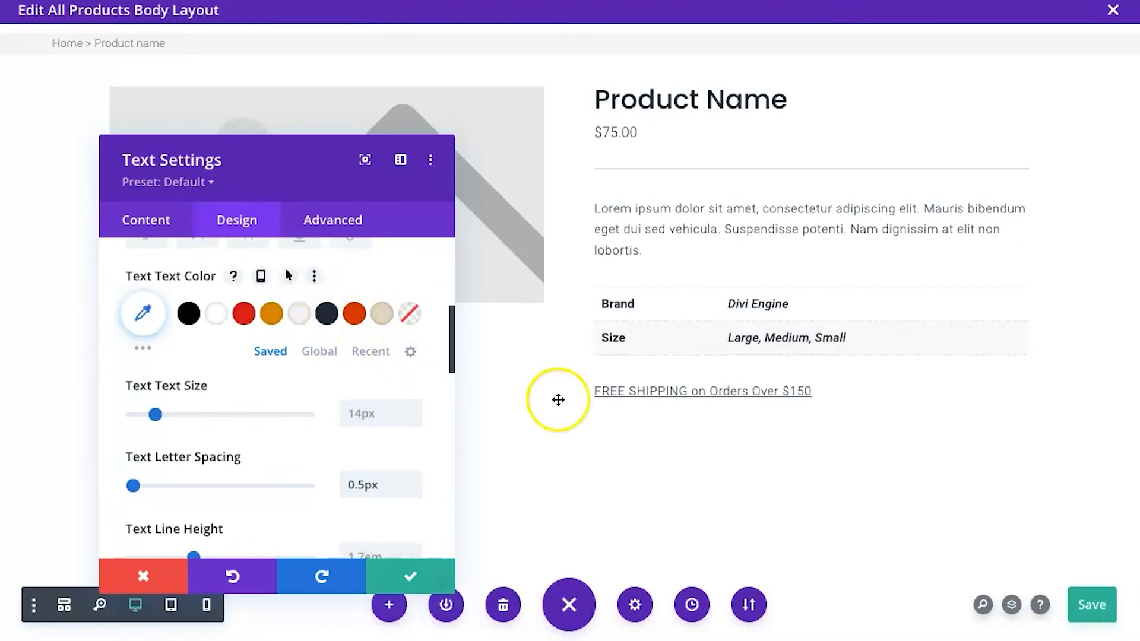
Save the Text module settings and insert a Woo Add To Cart module below the free shipping line.
click(410, 579)
drag(739, 469, 772, 405)
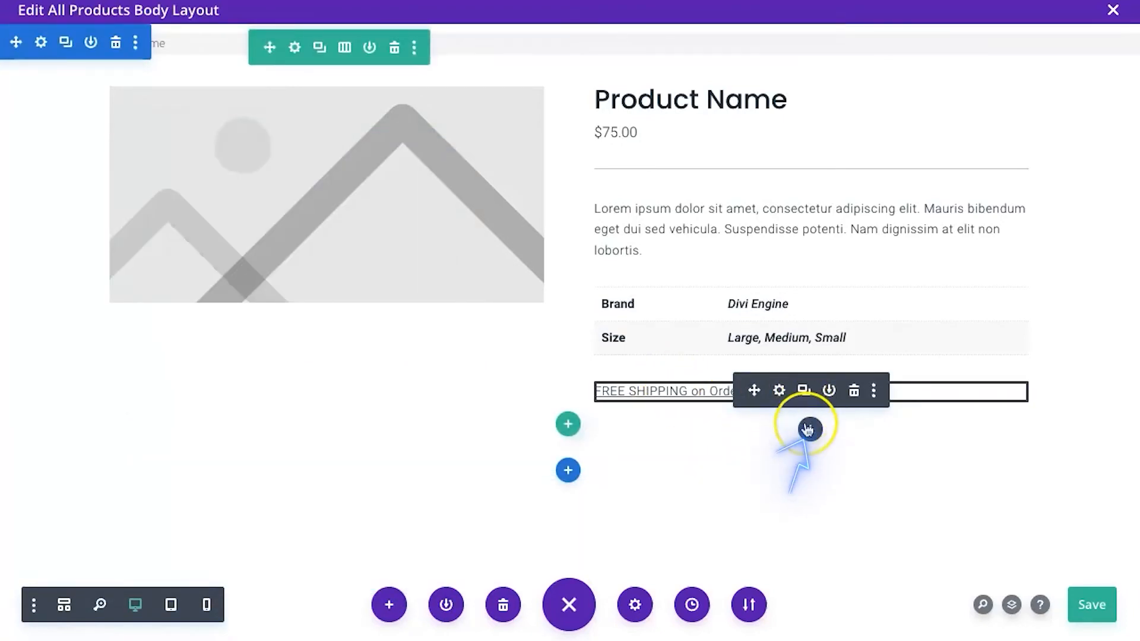
click(810, 429)
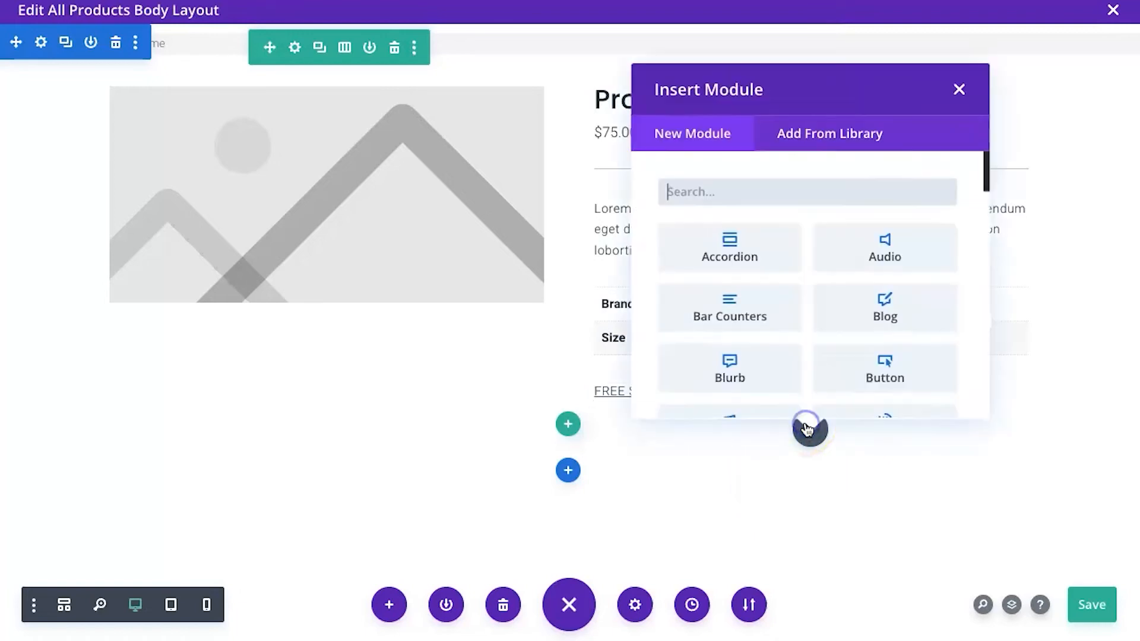
text(woo)
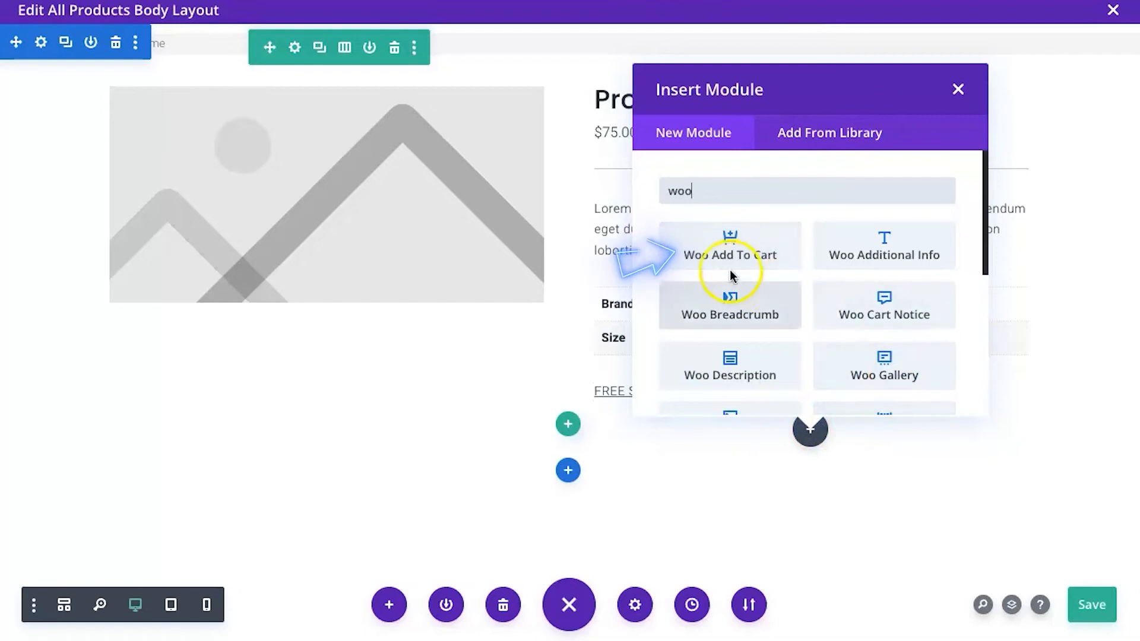
click(720, 252)
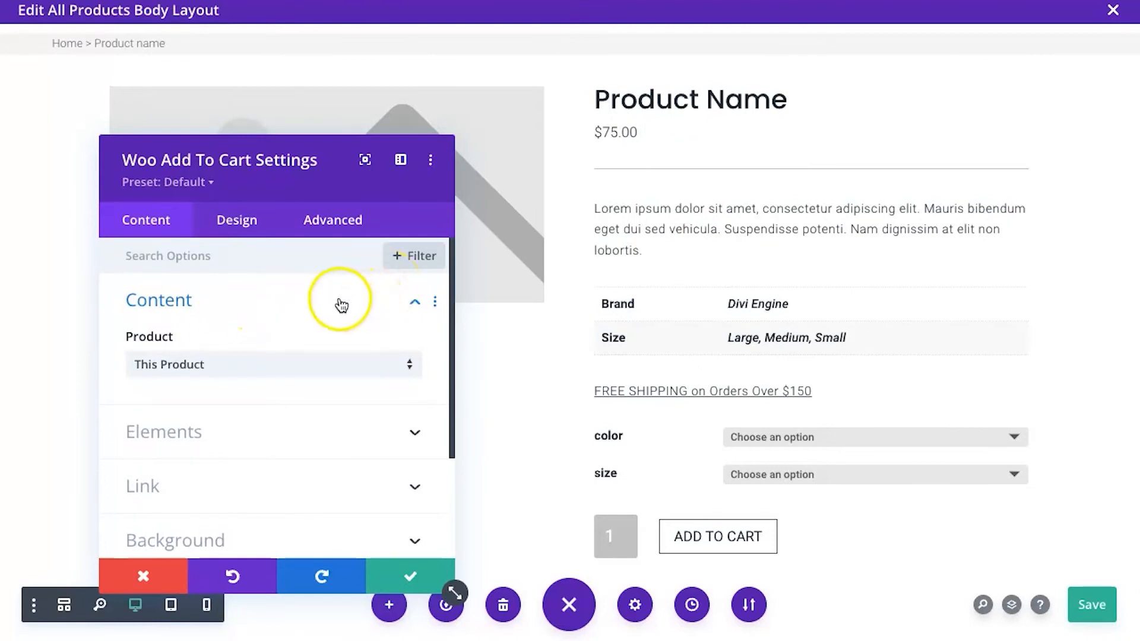
Try hiding the quantity field and the stock in the Woo Add To Cart elements, switching each back on.
scroll(253, 398, down, 3)
scroll(253, 398, up, 3)
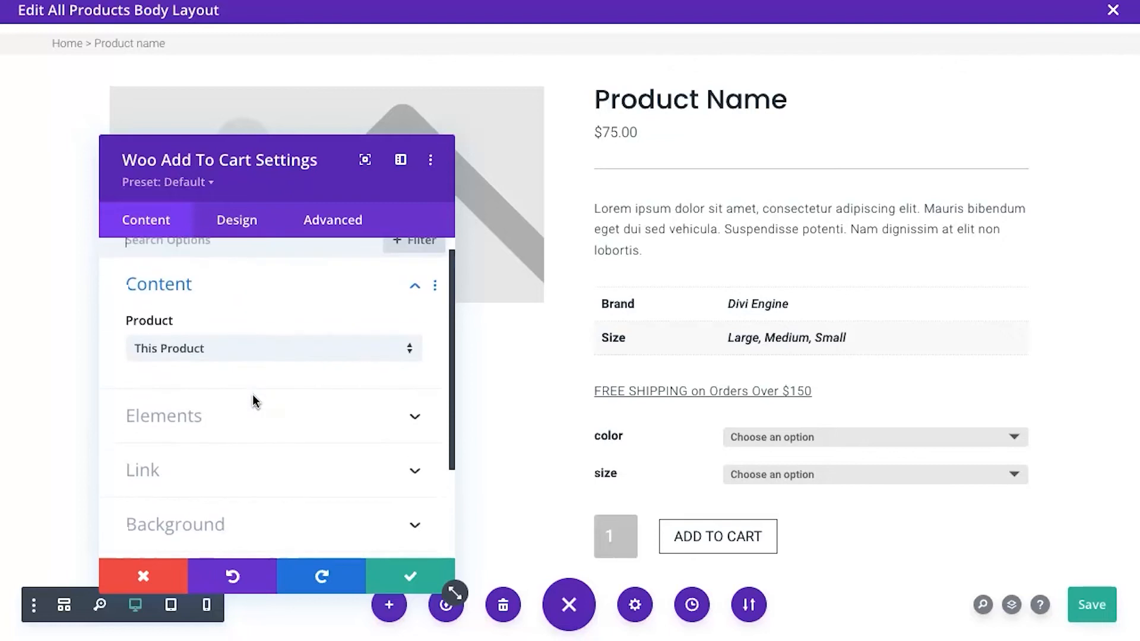
click(184, 430)
click(178, 325)
click(172, 327)
click(158, 395)
click(158, 395)
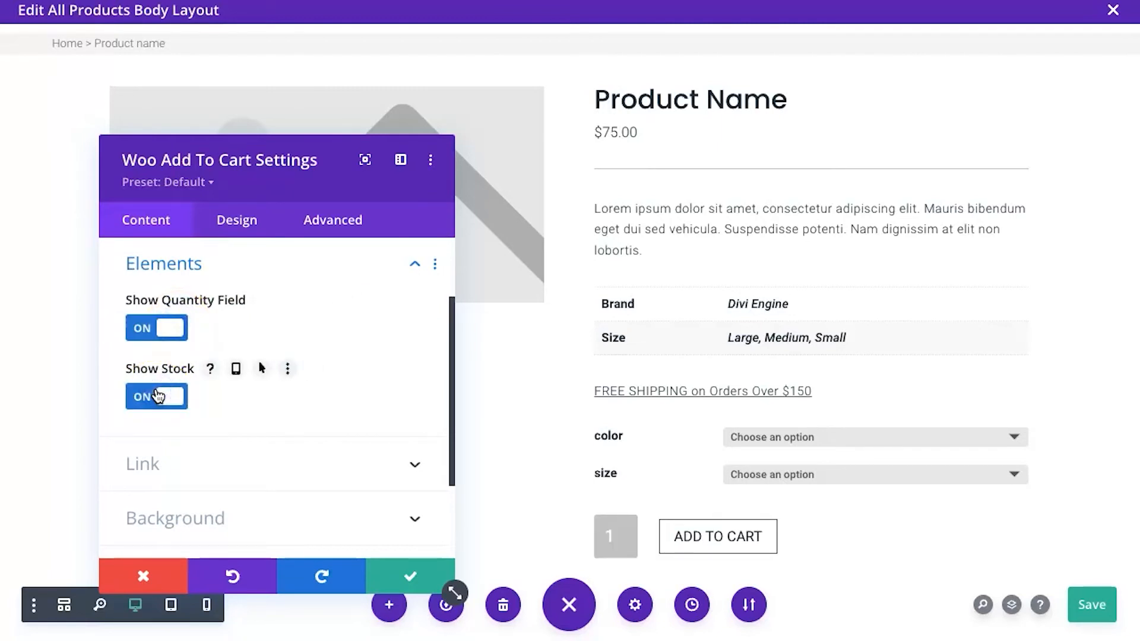
Turn off Show Stock in the Woo Add To Cart module.
scroll(619, 416, down, 2)
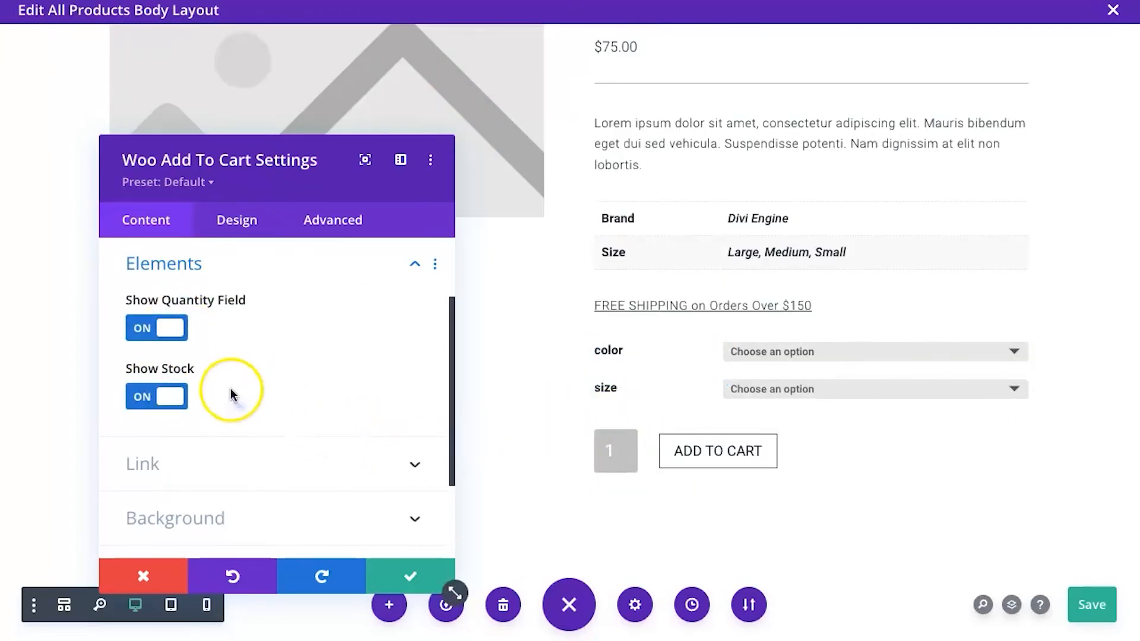
mouse_move(171, 404)
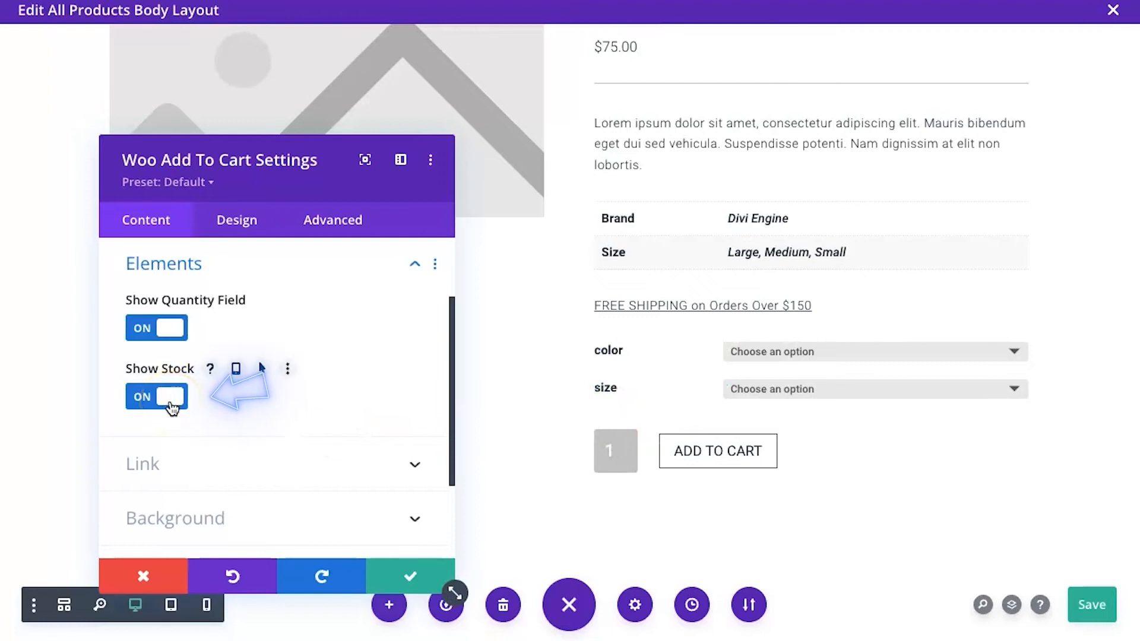
click(170, 398)
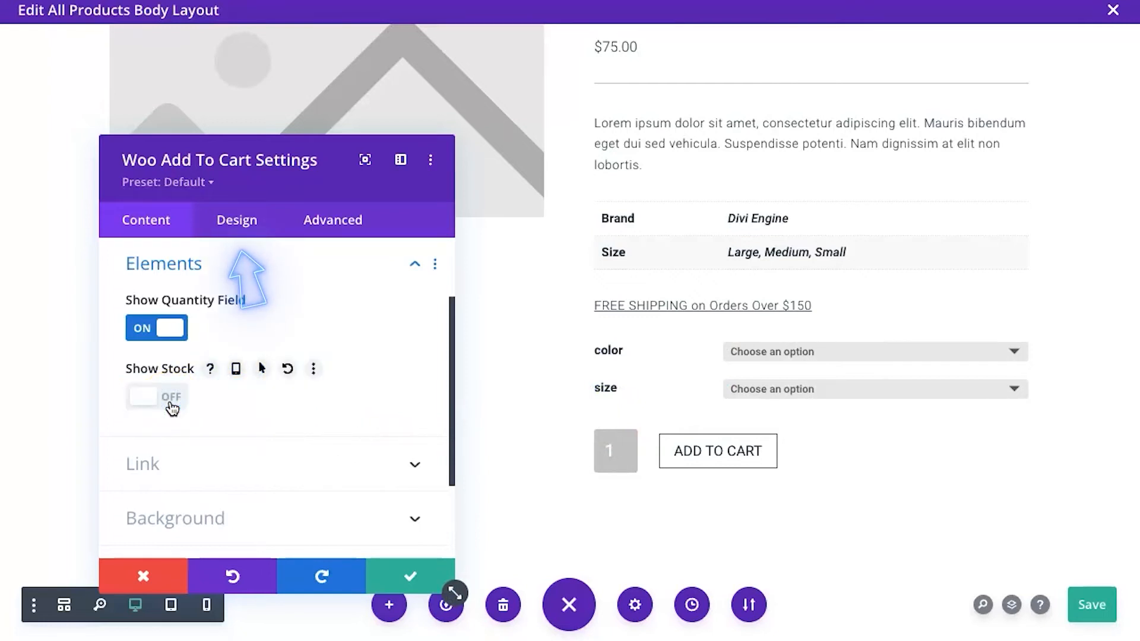
Compare with the quantity selector on the Abercrombie & Fitch page and set the Woo Add To Cart fields background color to white.
click(225, 221)
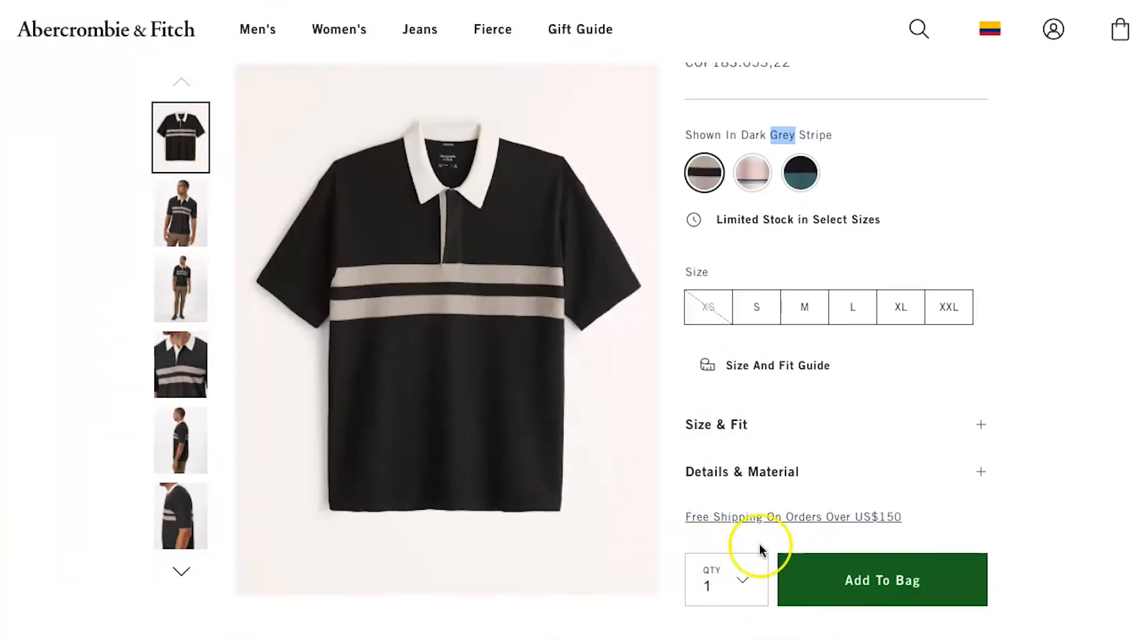
scroll(810, 538, down, 1)
scroll(809, 536, down, 1)
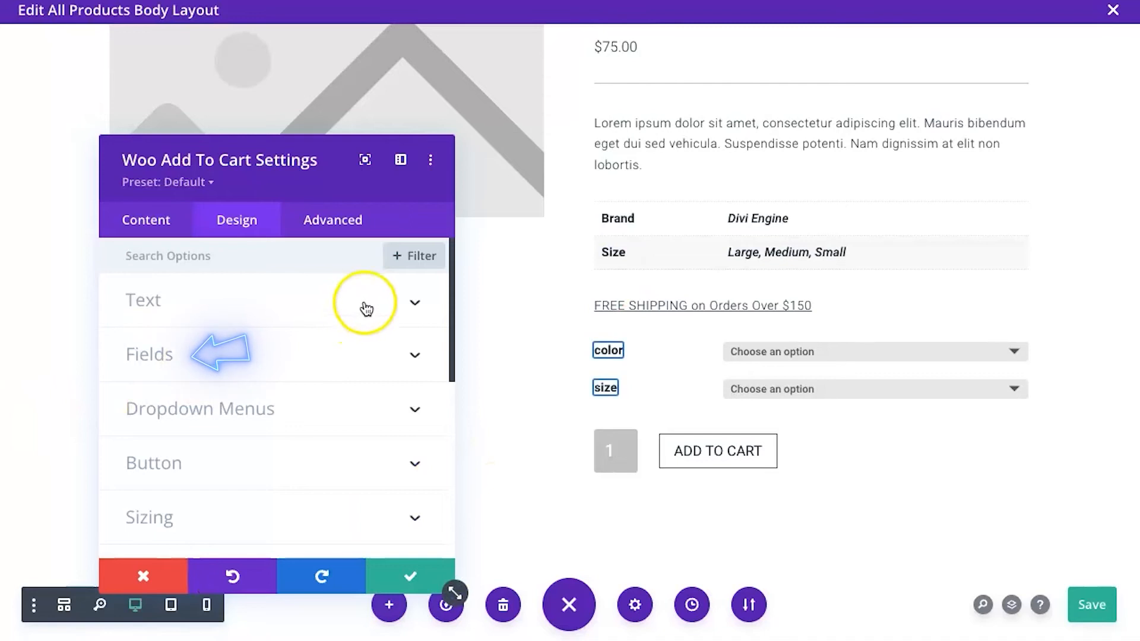
click(202, 364)
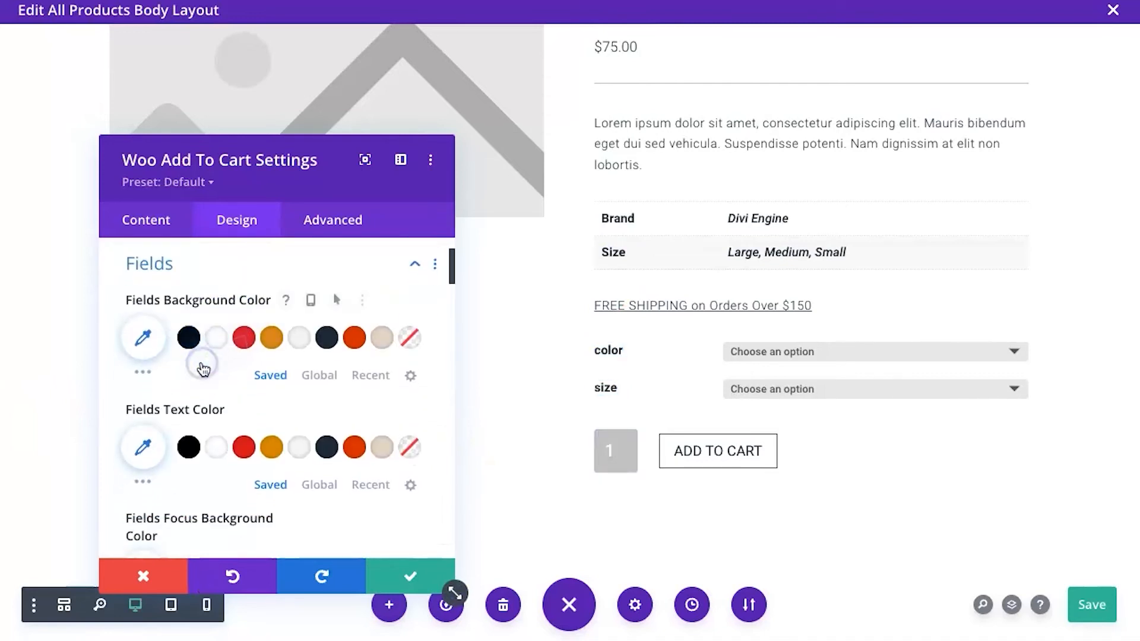
click(220, 339)
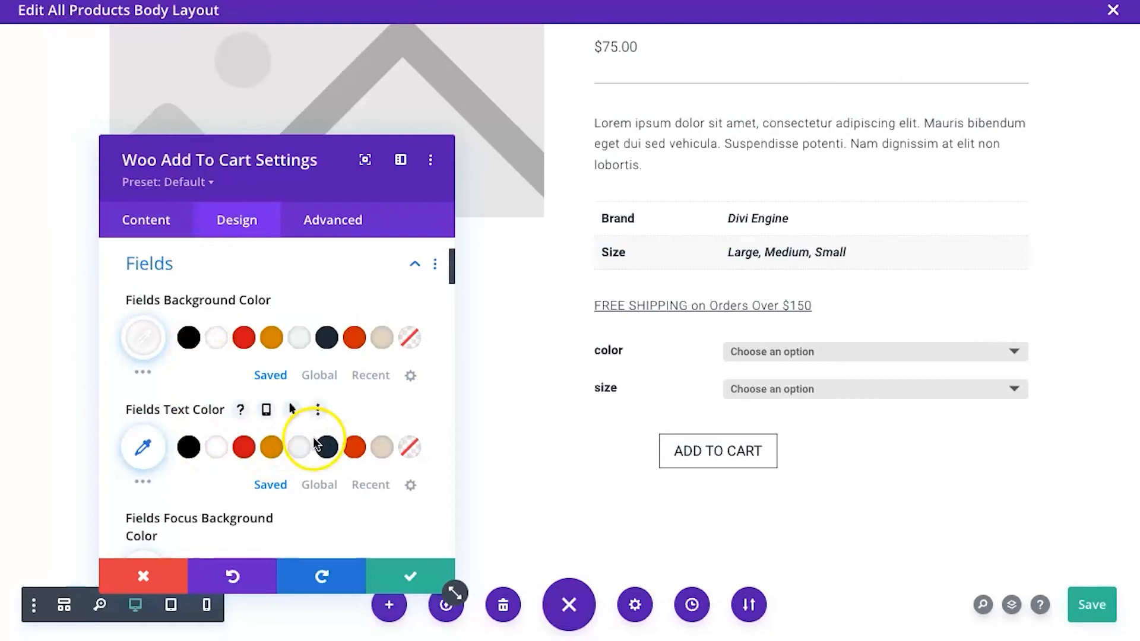
Set the Woo Add To Cart fields text color to #253746 and all four fields rounded corners to 0px.
click(335, 451)
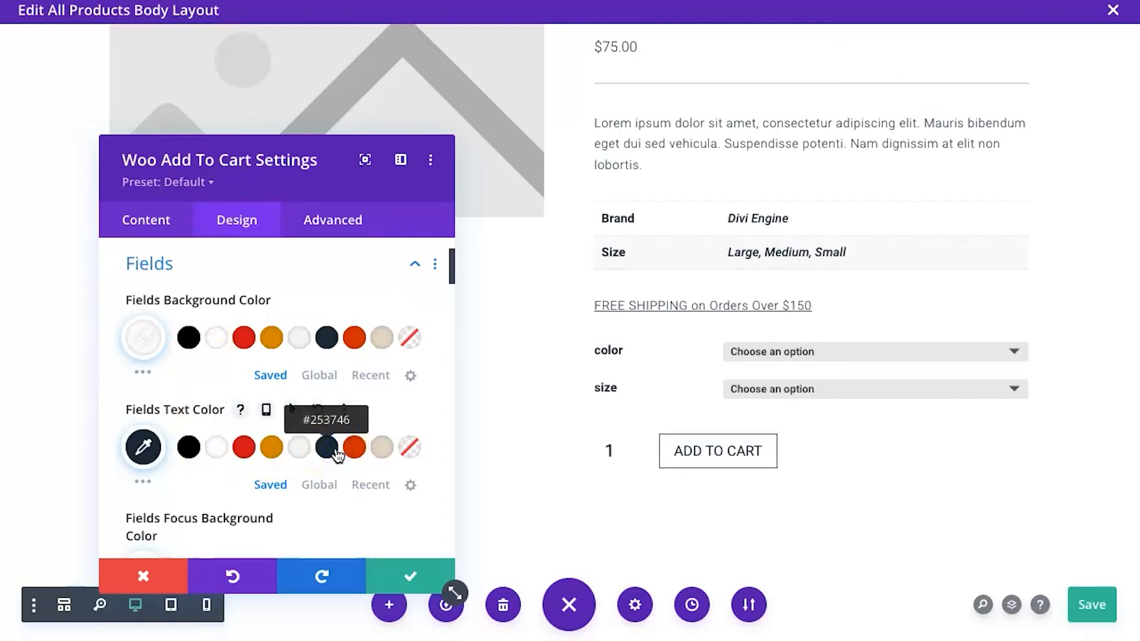
scroll(337, 454, down, 1)
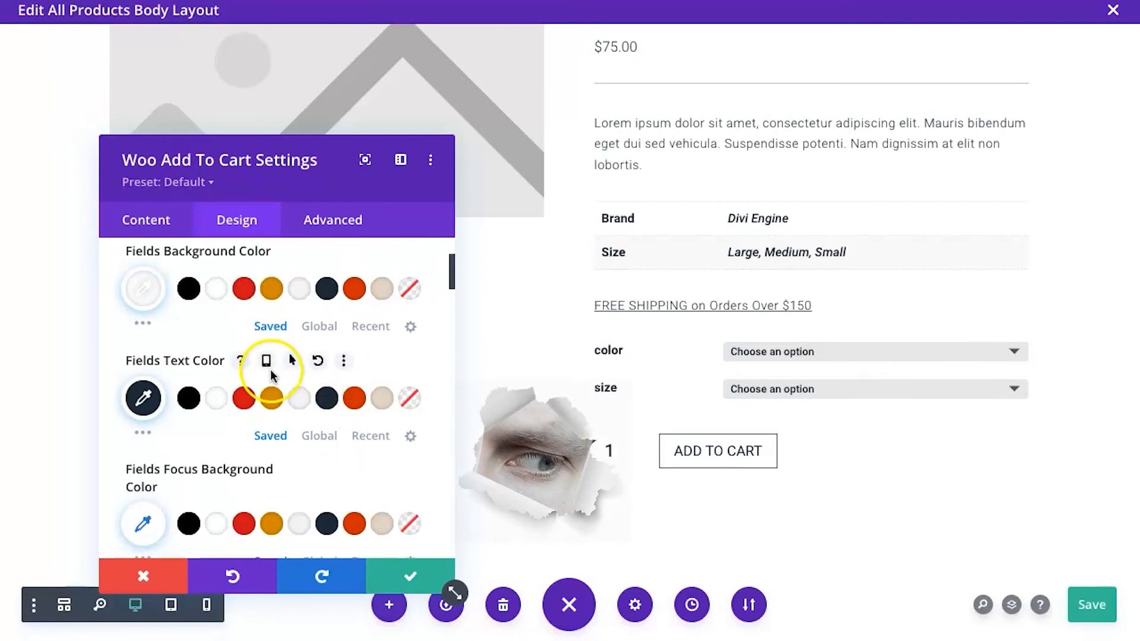
scroll(272, 376, down, 5)
scroll(272, 377, down, 2)
scroll(270, 371, down, 8)
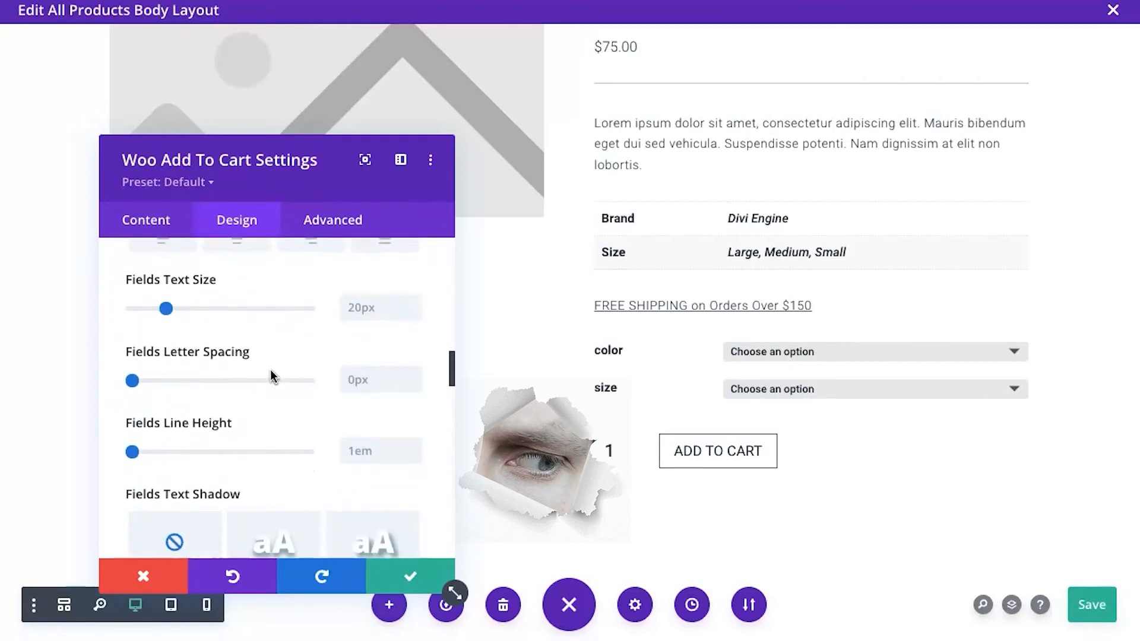
scroll(272, 377, down, 6)
click(166, 349)
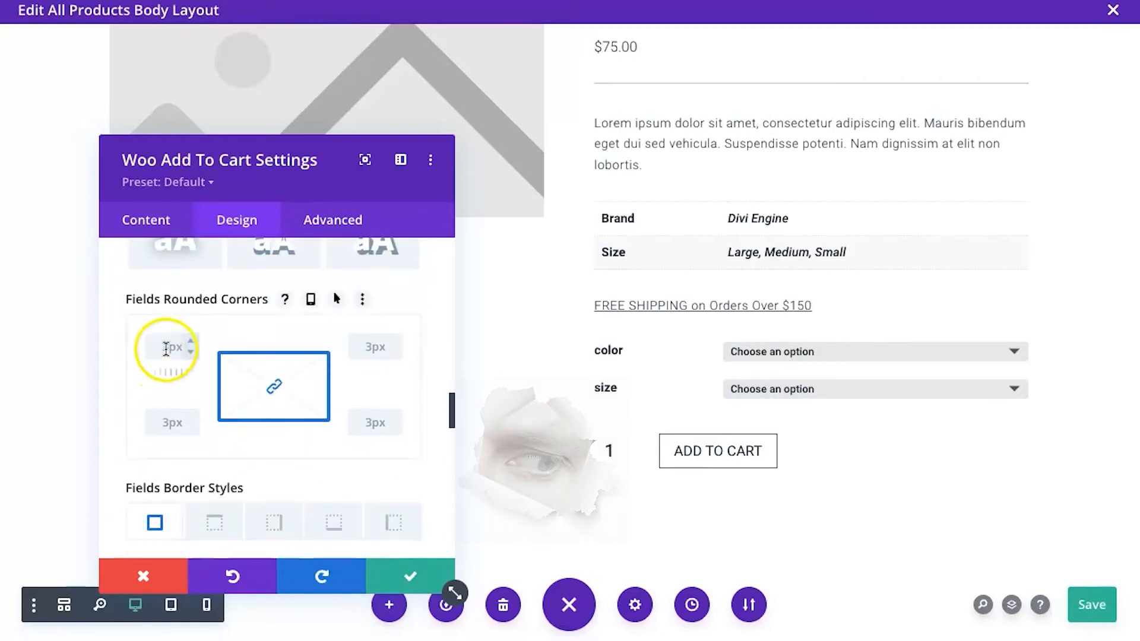
key(BackSpace)
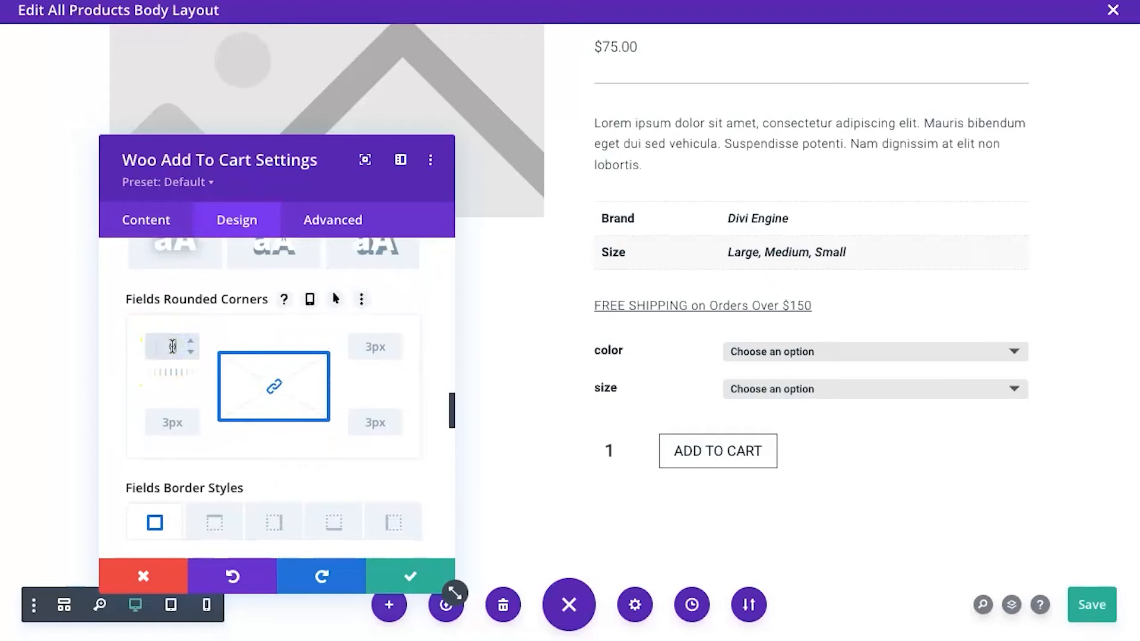
text(0)
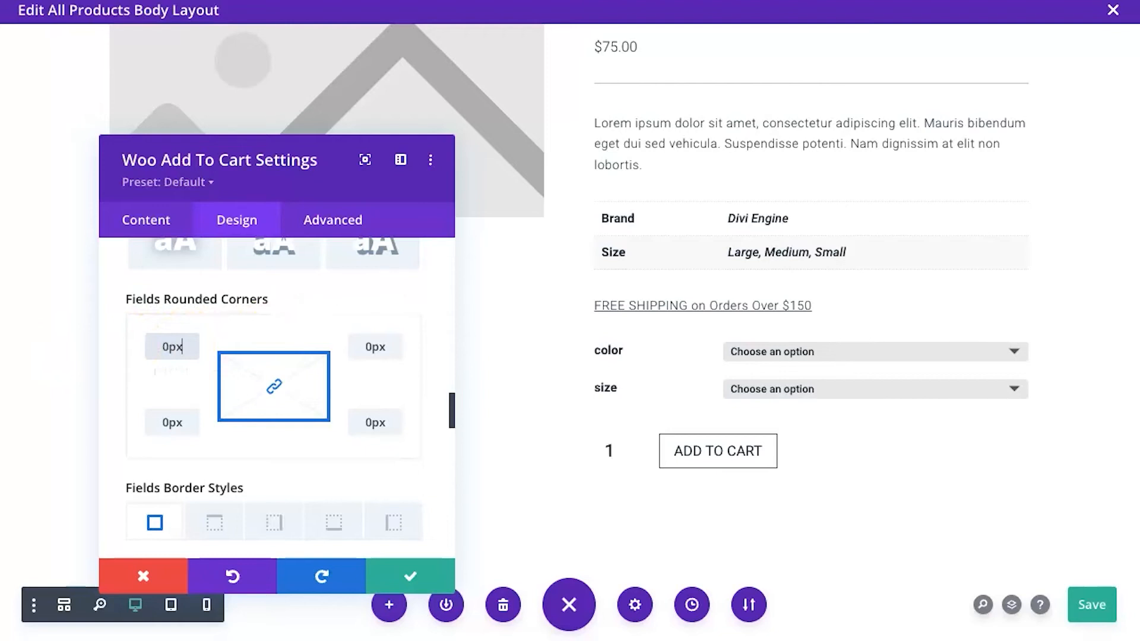
click(267, 404)
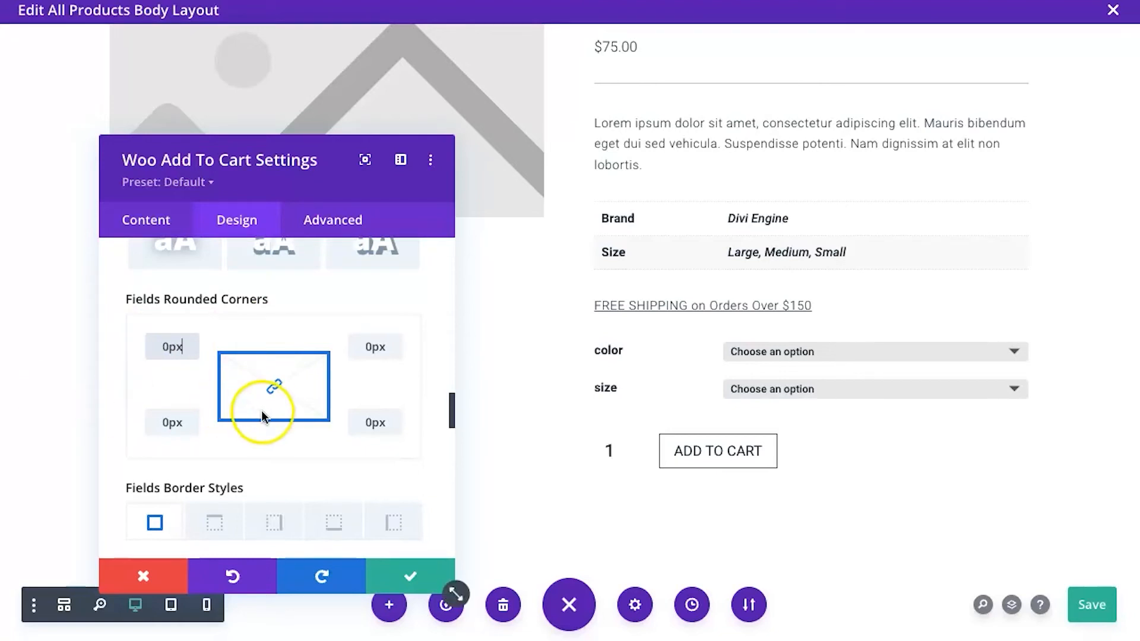
Set the fields border width to 1px so the quantity box has a thin outline.
scroll(273, 415, down, 5)
scroll(297, 457, down, 1)
click(356, 503)
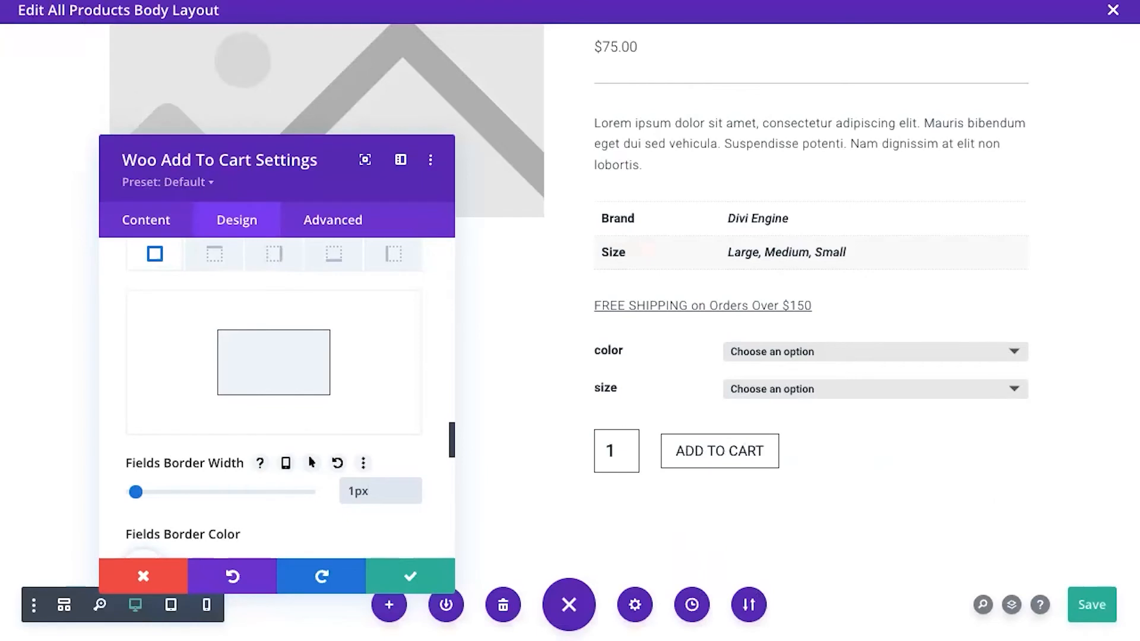
Set the dropdown menus background color to the saved light gray and the dropdown menus text color to #253746.
scroll(300, 412, down, 6)
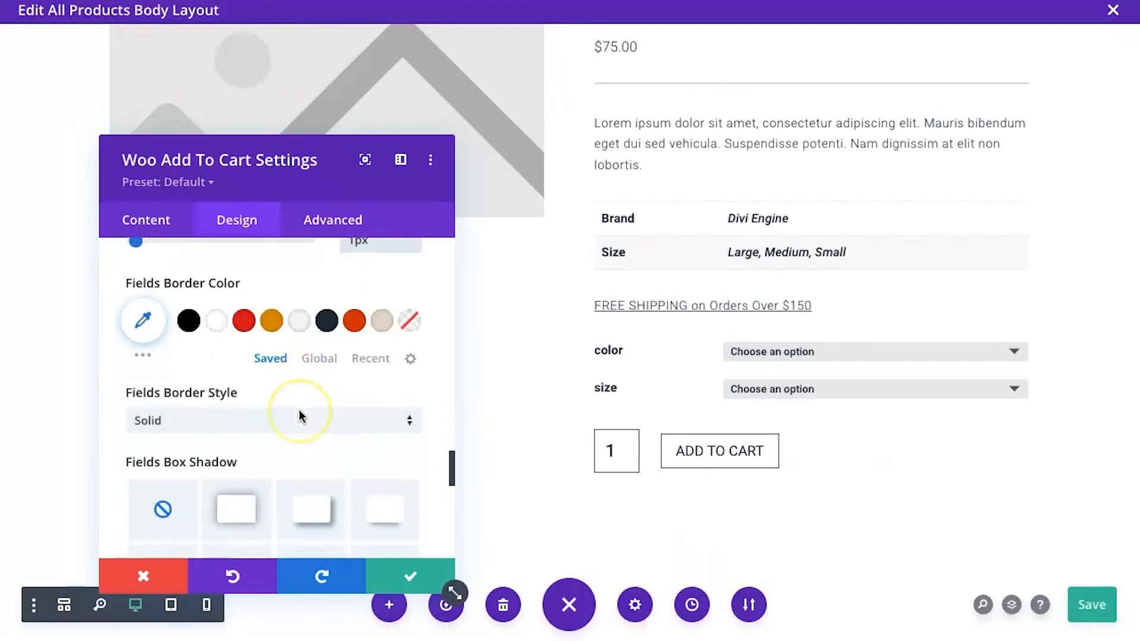
scroll(298, 409, down, 3)
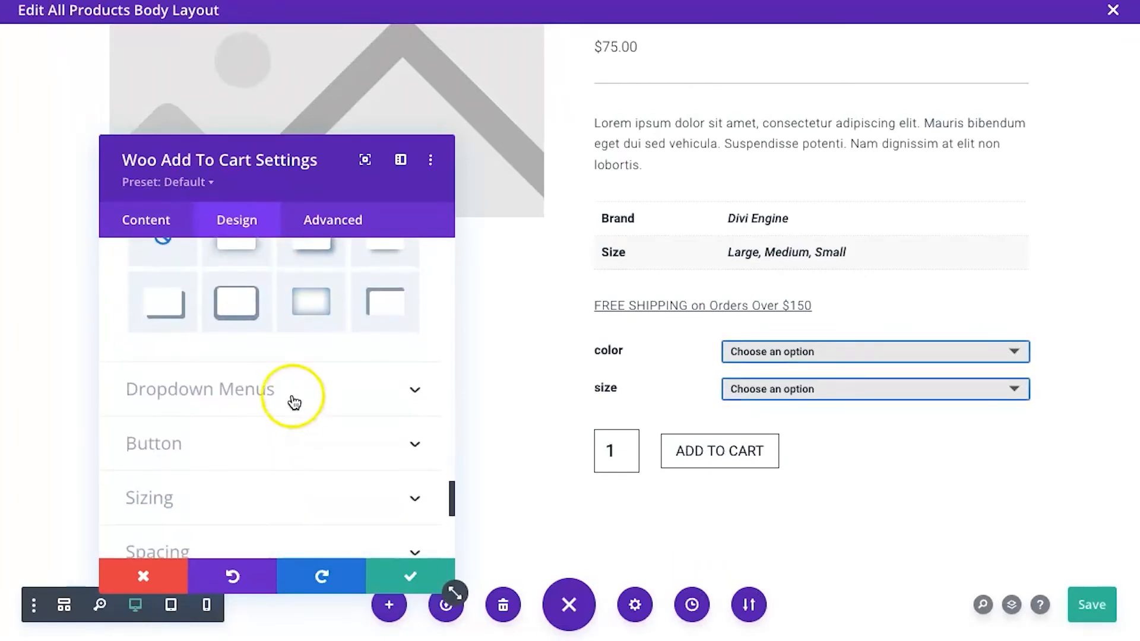
click(292, 402)
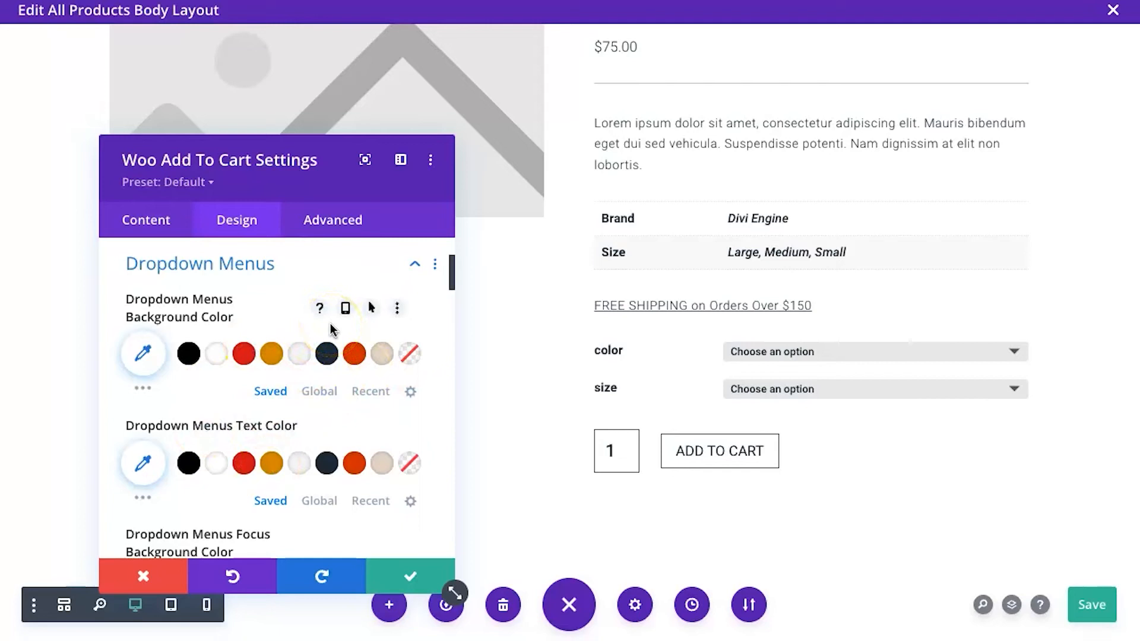
click(303, 357)
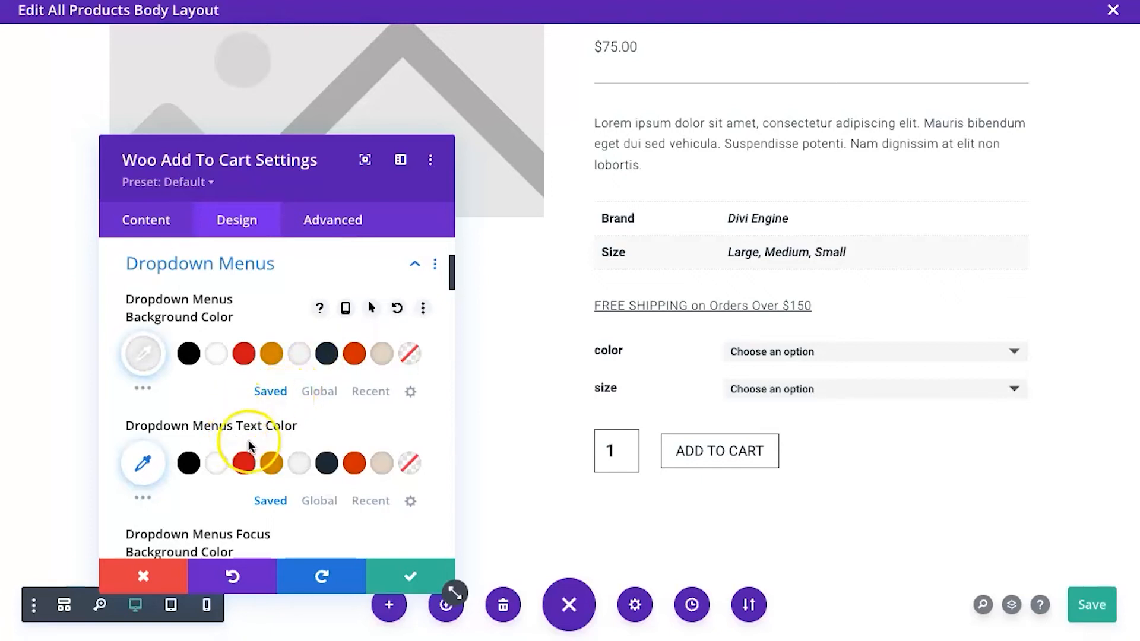
click(323, 465)
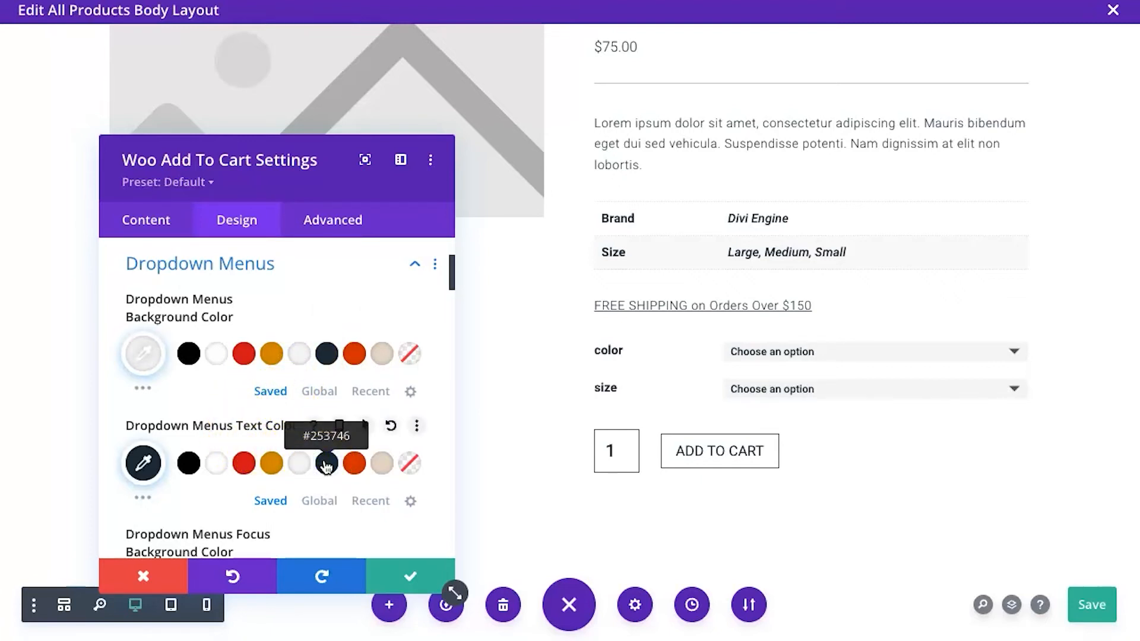
Set the dropdown menus font weight to Light and their letter spacing to 1px.
scroll(327, 468, down, 1)
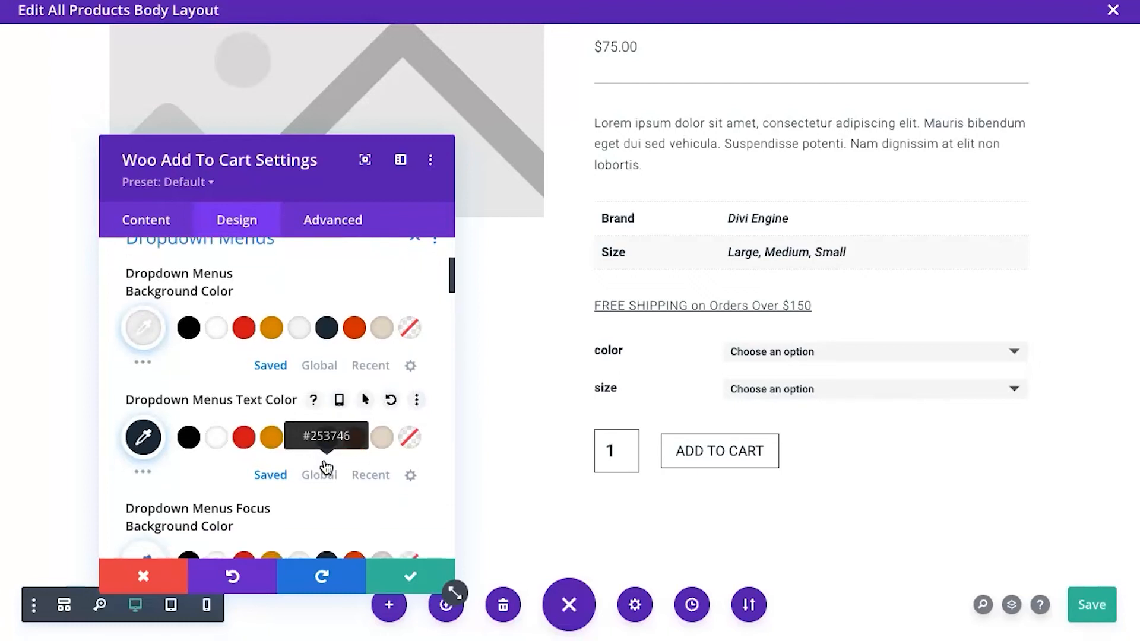
scroll(326, 468, up, 1)
scroll(327, 468, up, 1)
scroll(326, 468, down, 6)
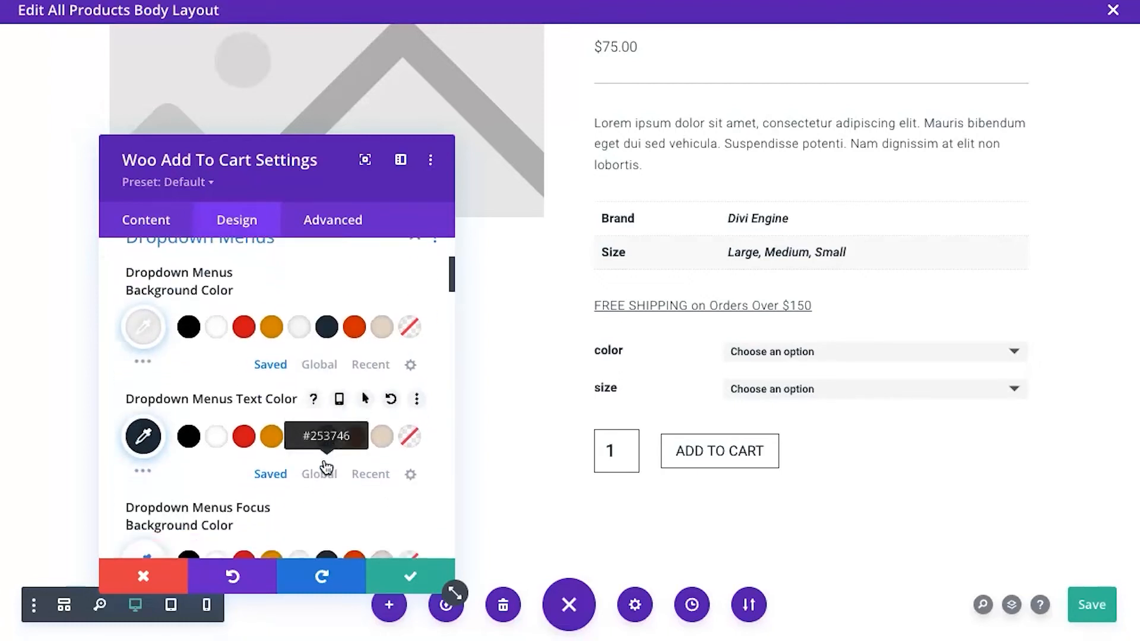
scroll(326, 468, down, 5)
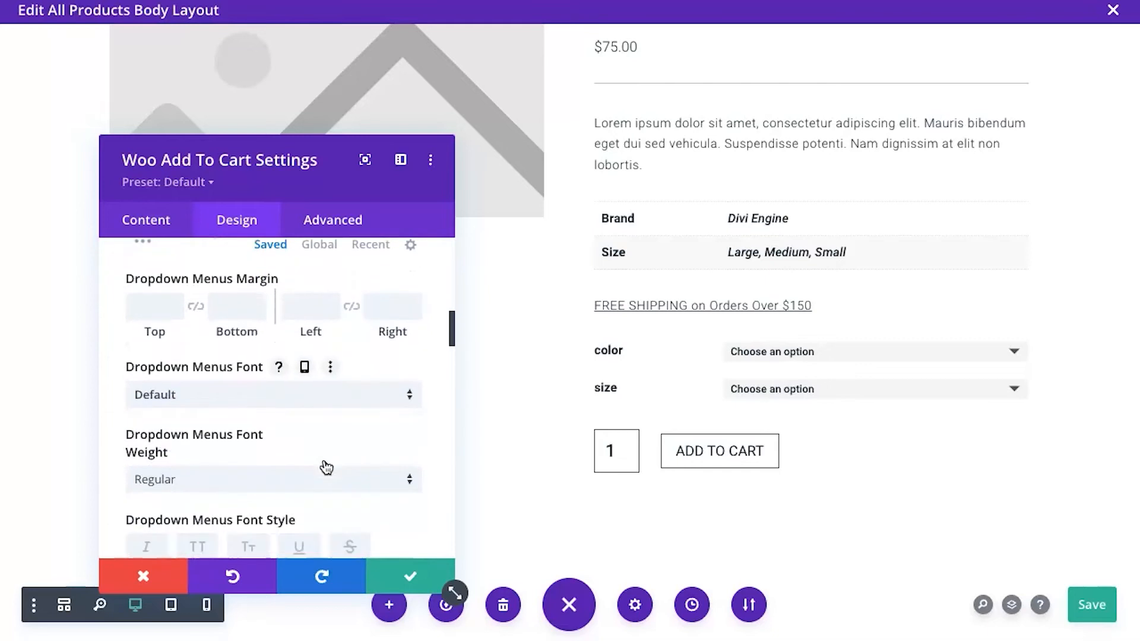
click(229, 367)
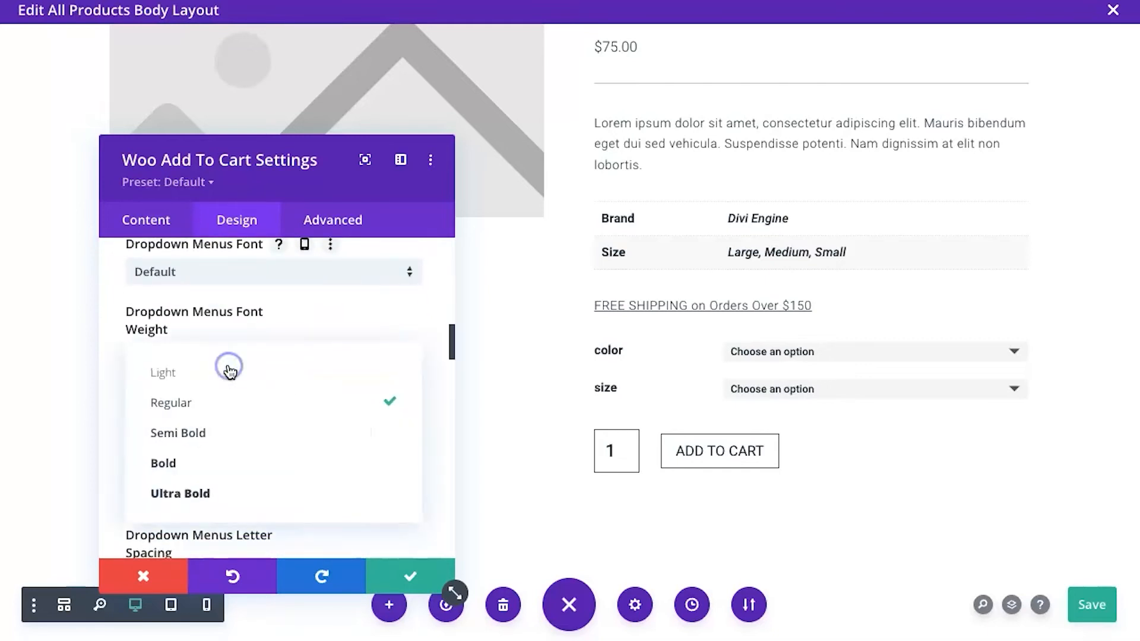
click(212, 376)
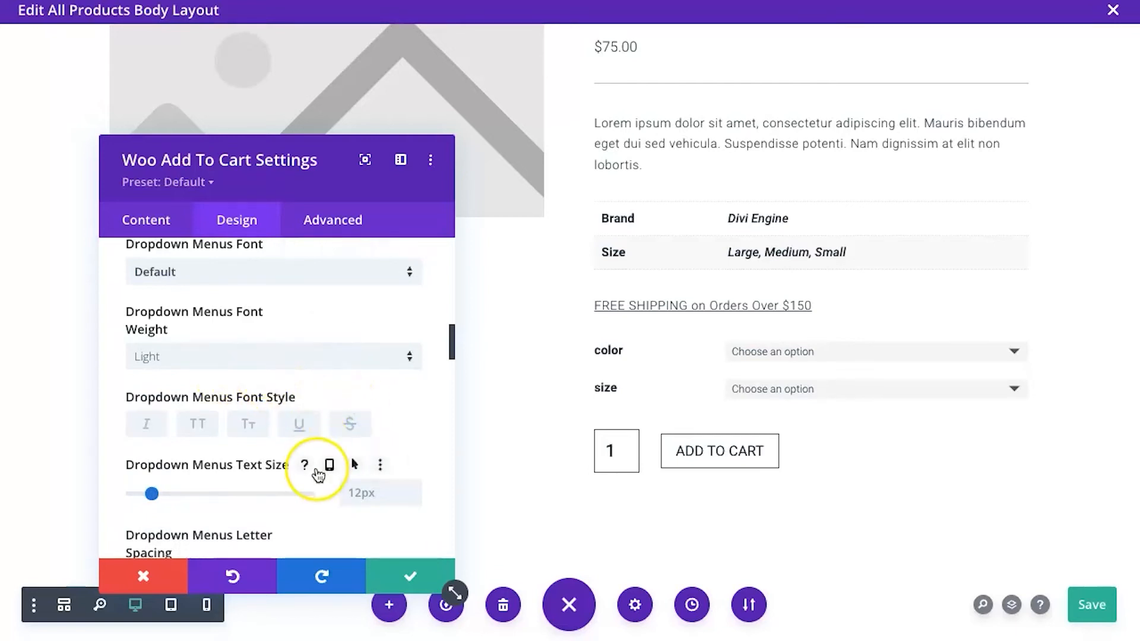
scroll(319, 475, down, 3)
click(341, 430)
text(1px)
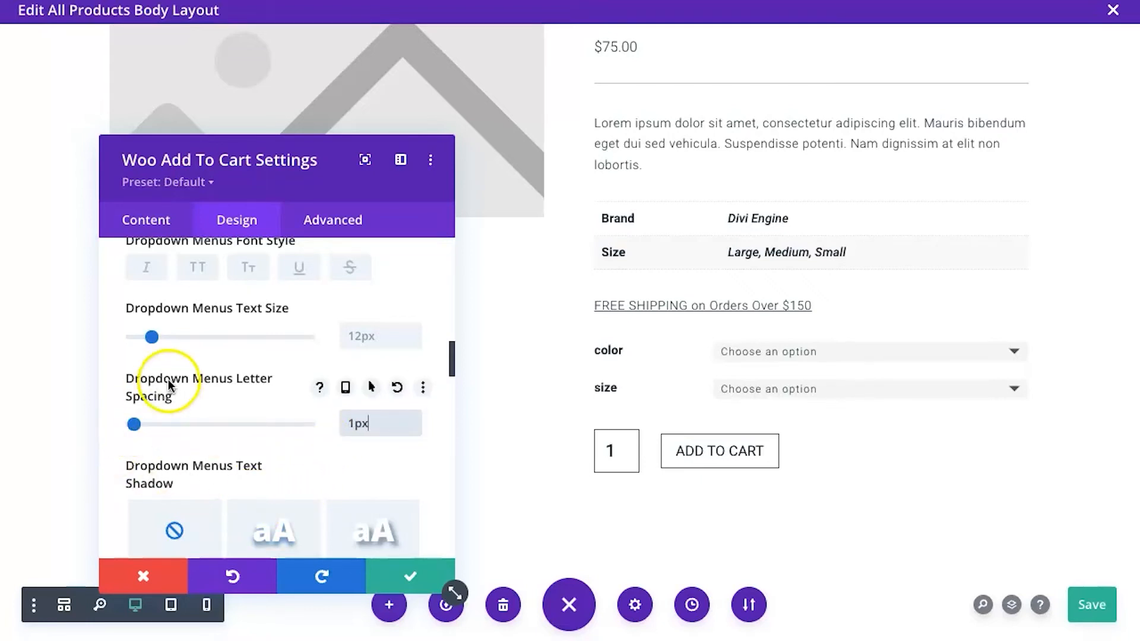
Set all four dropdown menus rounded corners to 0px.
scroll(256, 345, down, 7)
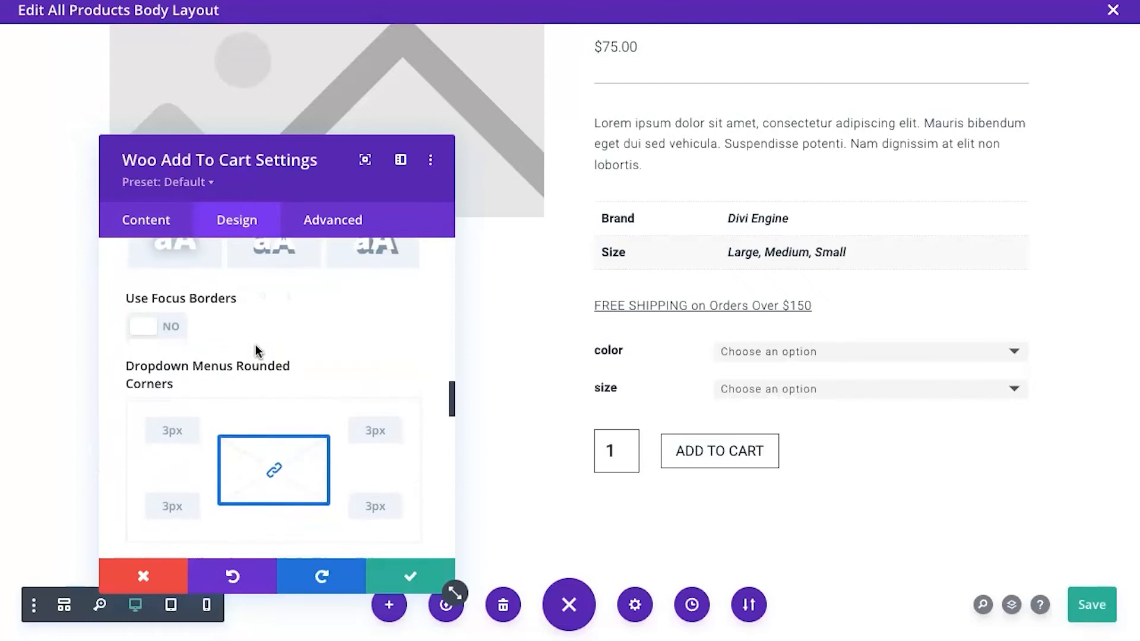
click(164, 428)
text(0)
click(370, 429)
scroll(351, 429, down, 3)
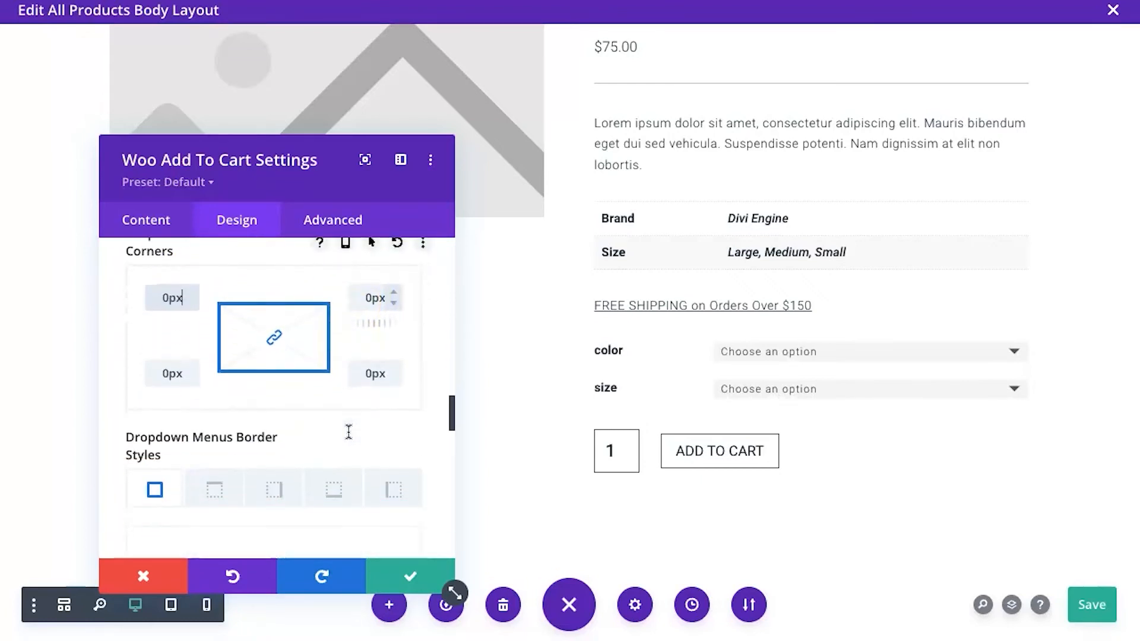
Give the dropdown menus a 1px border in the saved dark navy color #253746.
scroll(349, 435, down, 5)
click(354, 438)
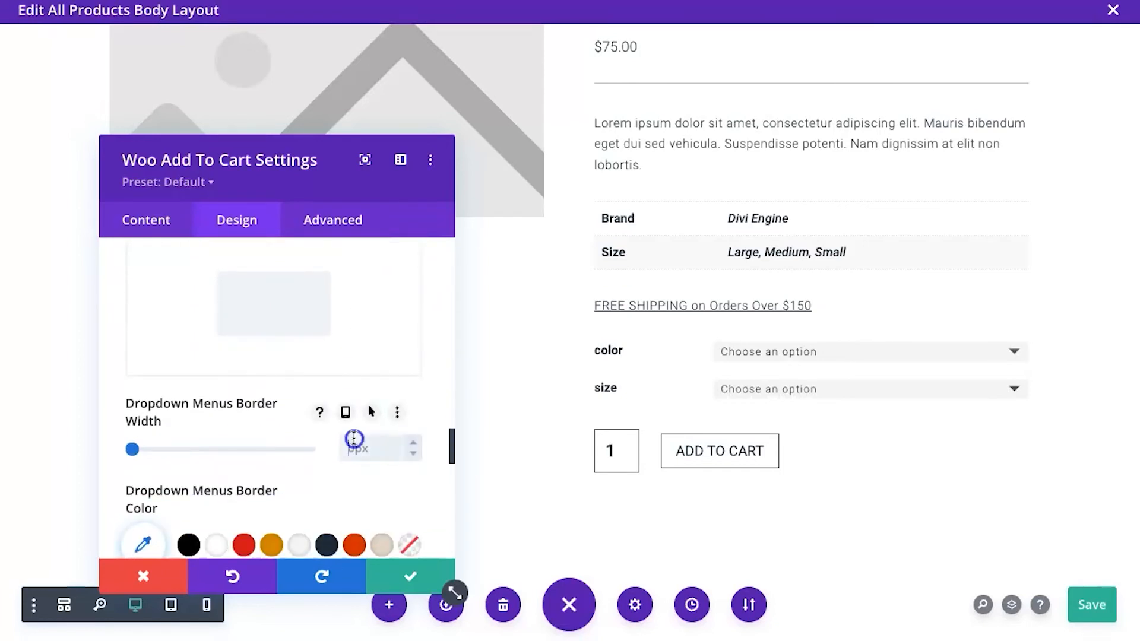
text(1)
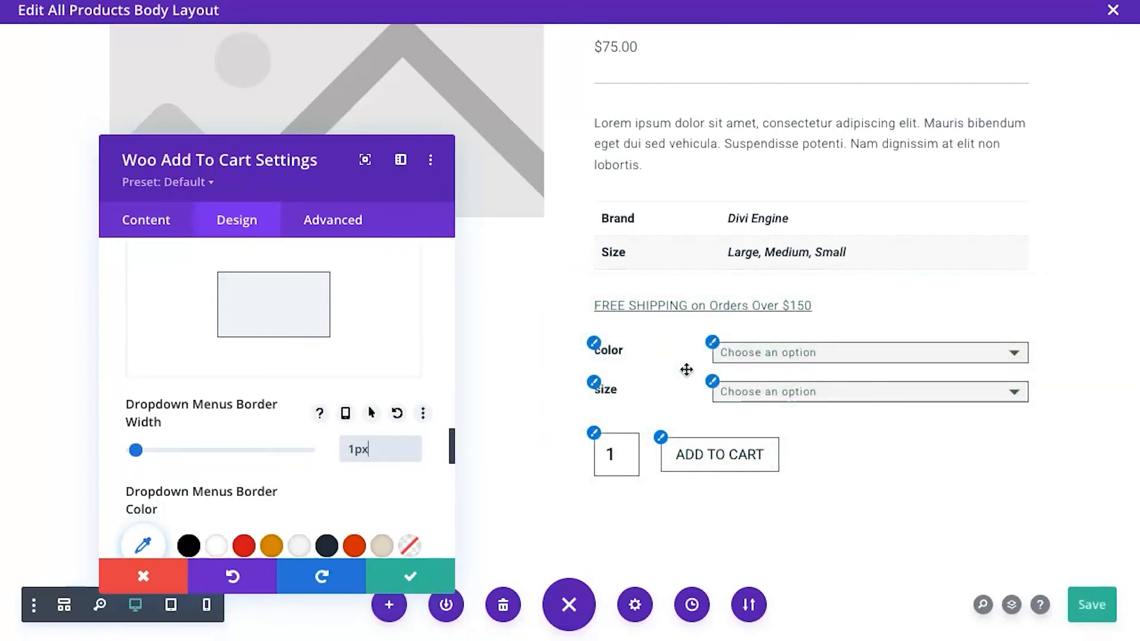
click(660, 372)
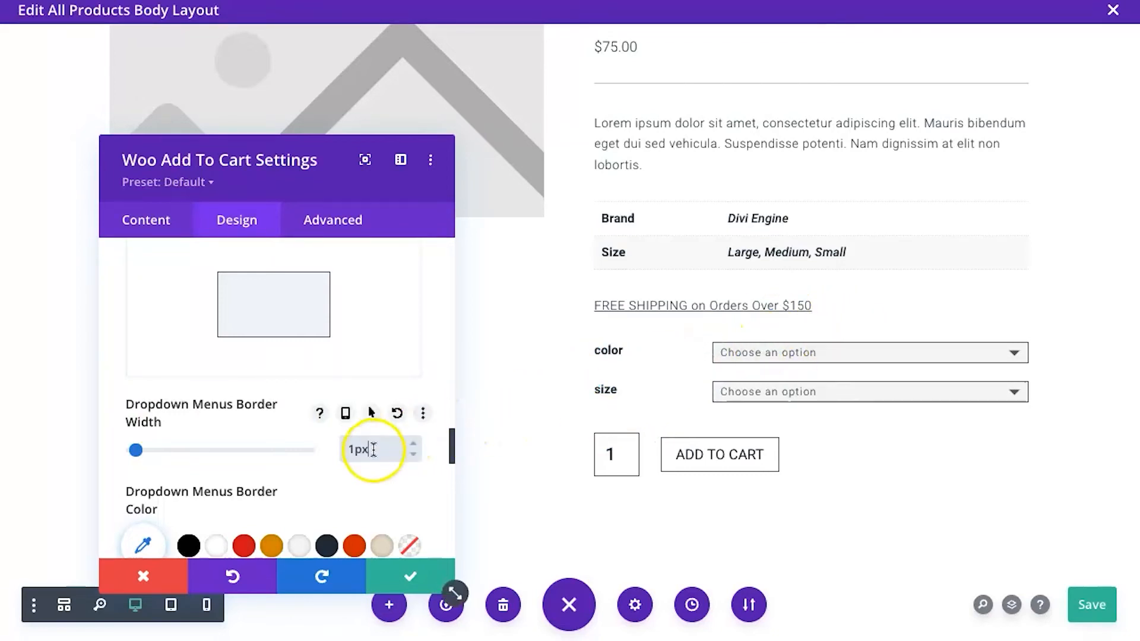
scroll(291, 438, down, 3)
click(327, 375)
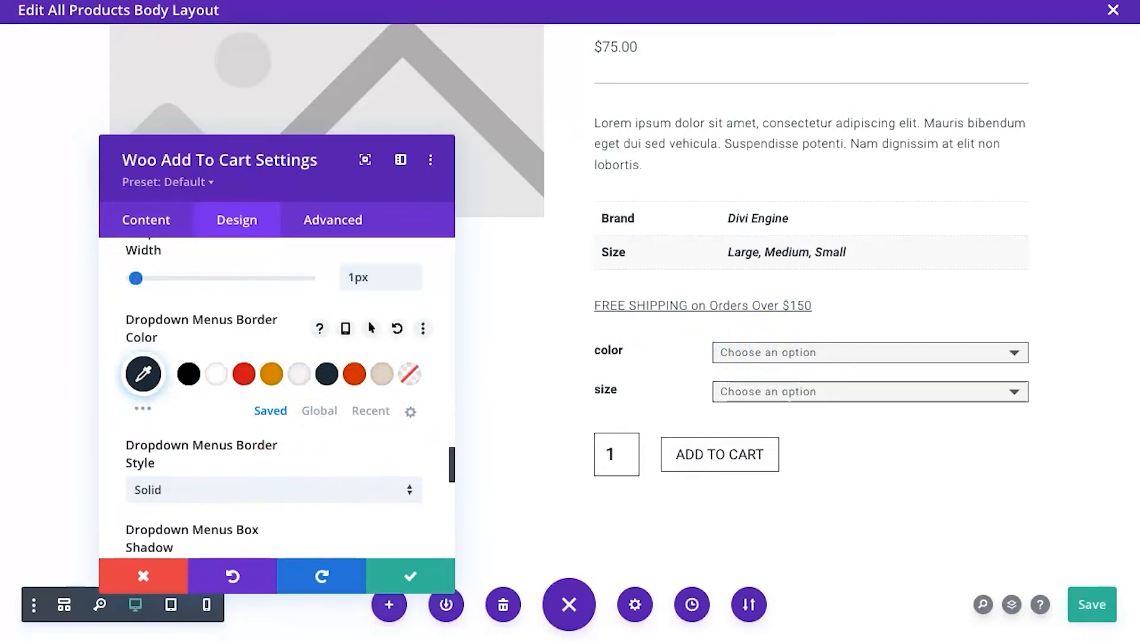
Add custom CSS for the dropdown menus with the comment "Add padding to variation dropdowns", padding-top: 12px!important; and padding-bottom: 12px!important;.
scroll(415, 350, down, 3)
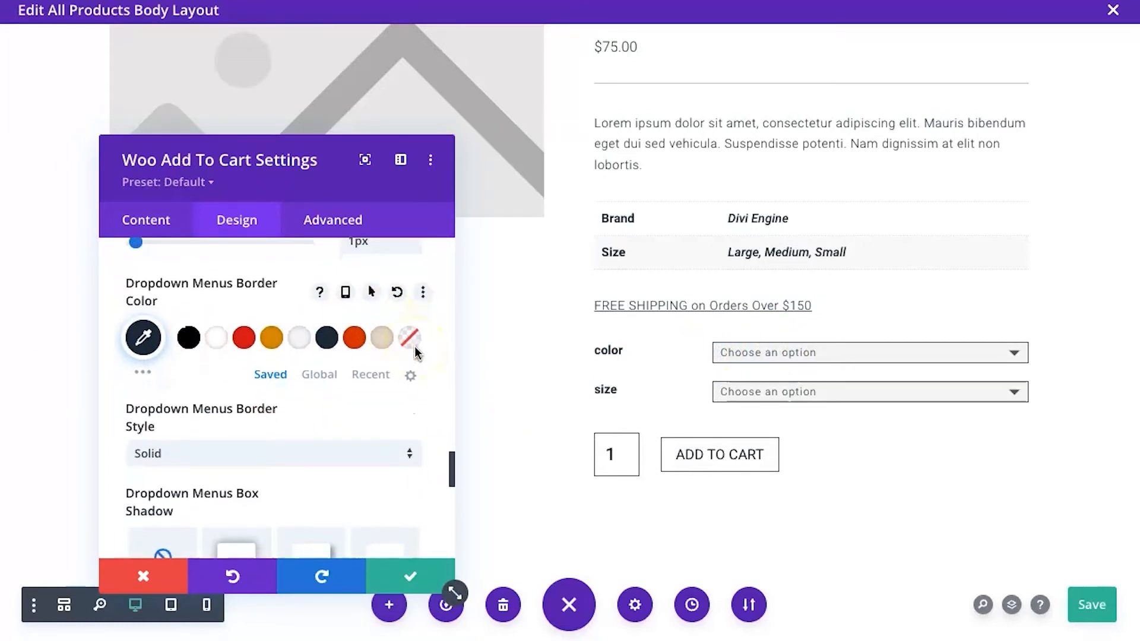
scroll(417, 354, up, 1)
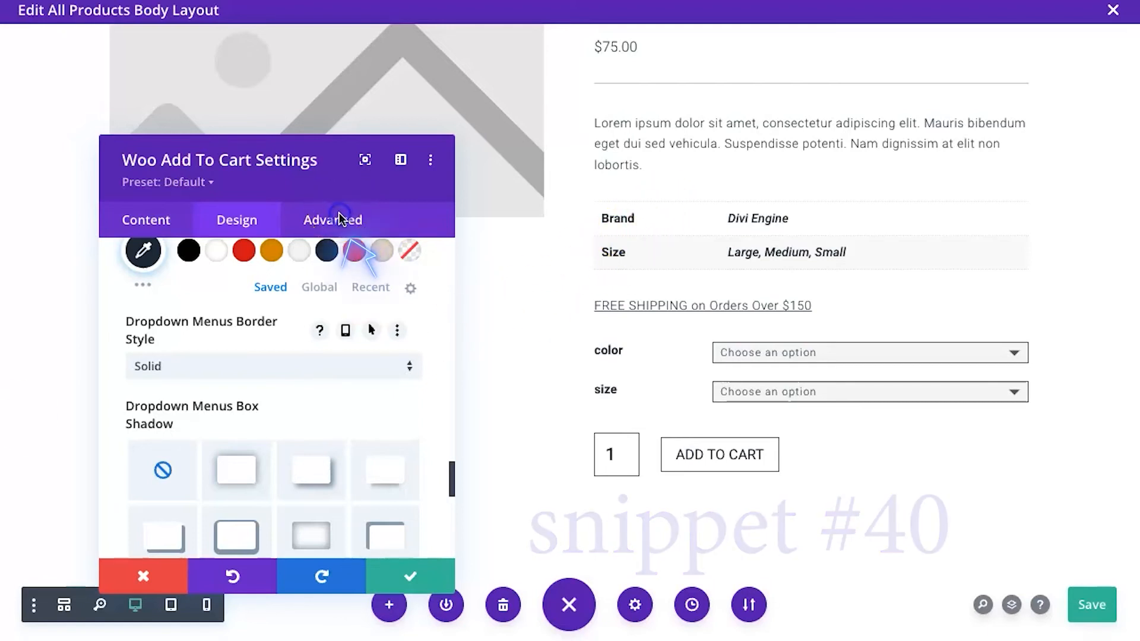
click(336, 230)
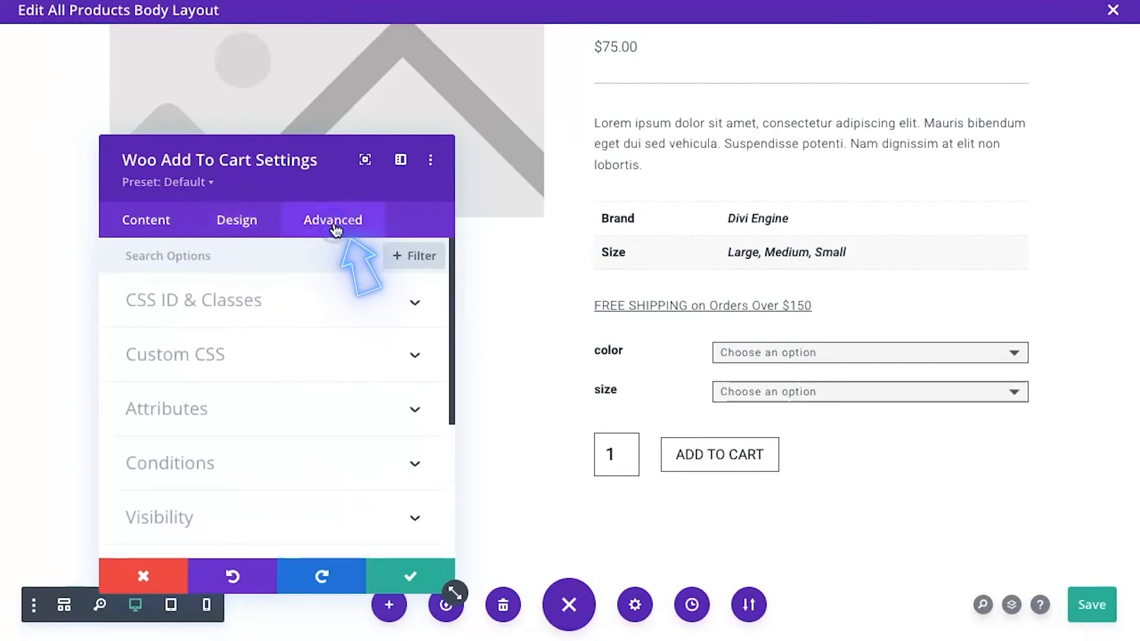
click(234, 366)
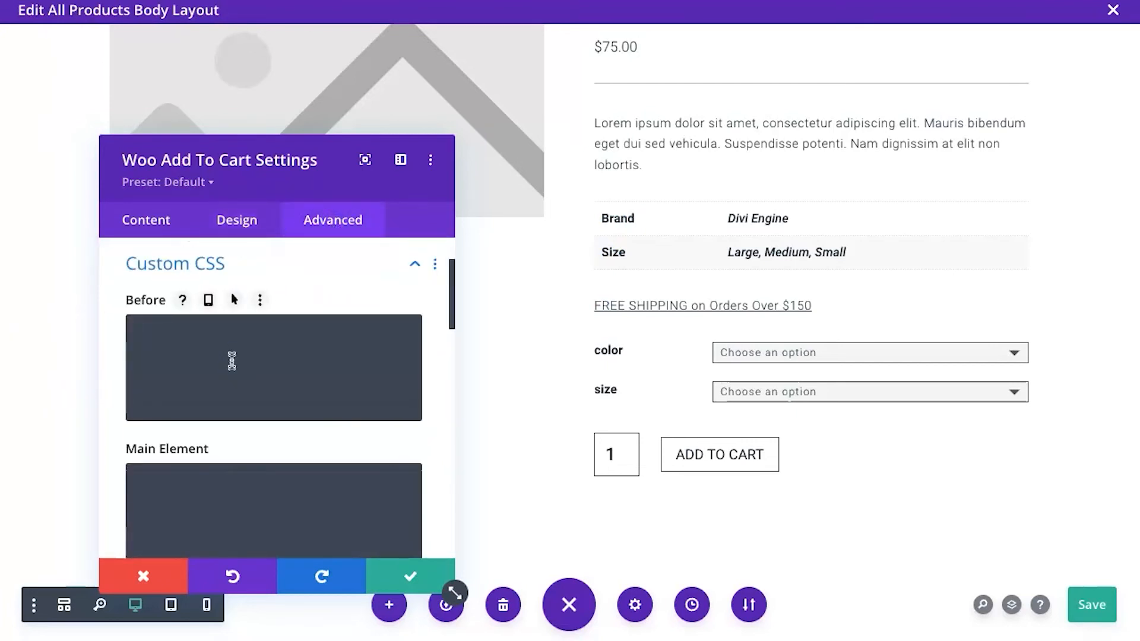
scroll(231, 442, down, 2)
scroll(231, 441, down, 6)
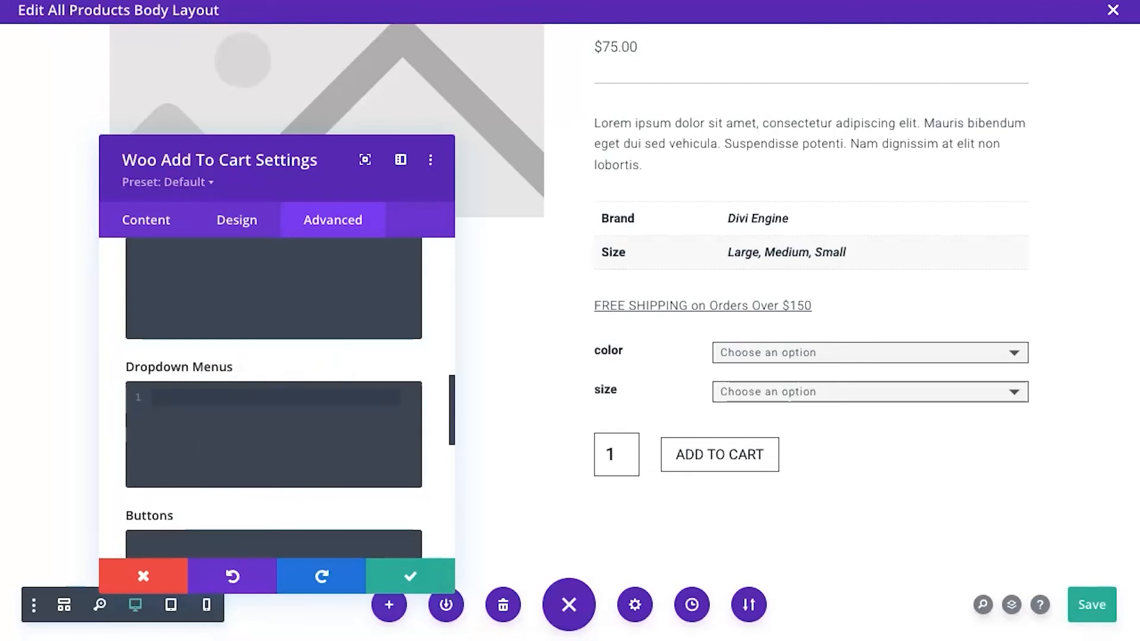
click(64, 515)
click(299, 455)
text(/* Add padding to variation dropdowns */  padding-top: 12px!important; padding-bottom: 12px!important;)
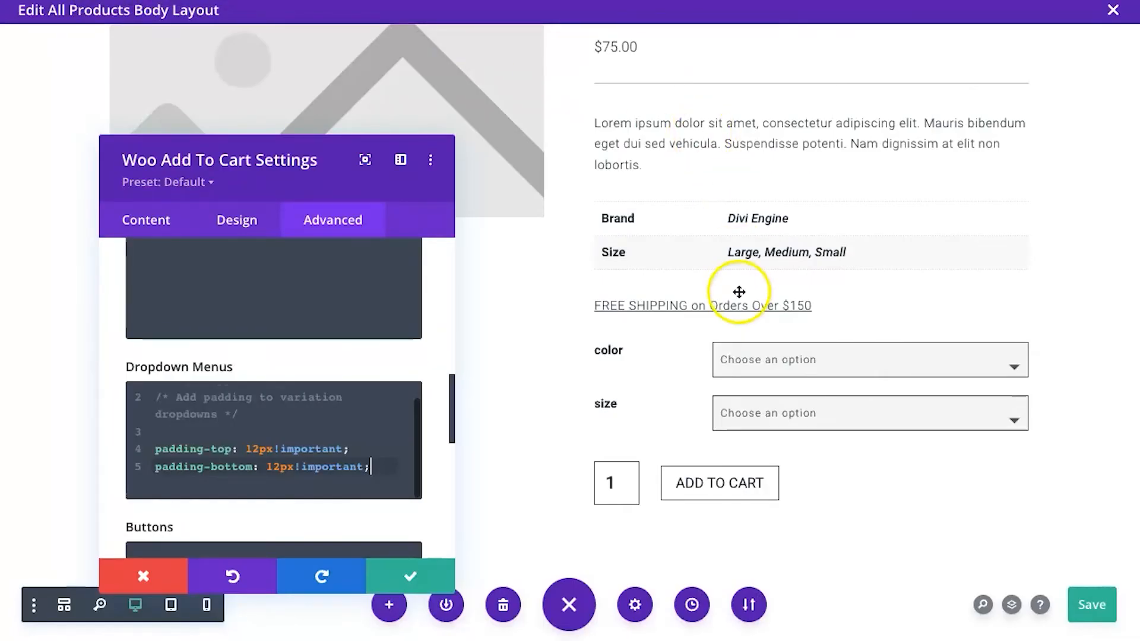
Enable custom styles for the Woo Add To Cart button in its design settings.
click(247, 219)
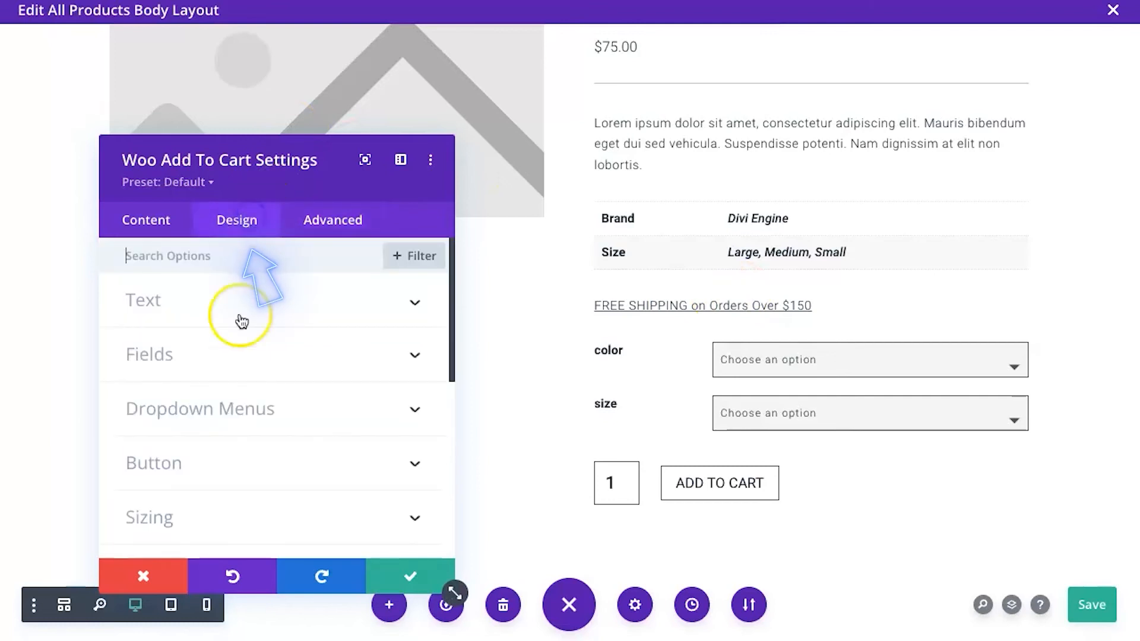
click(185, 465)
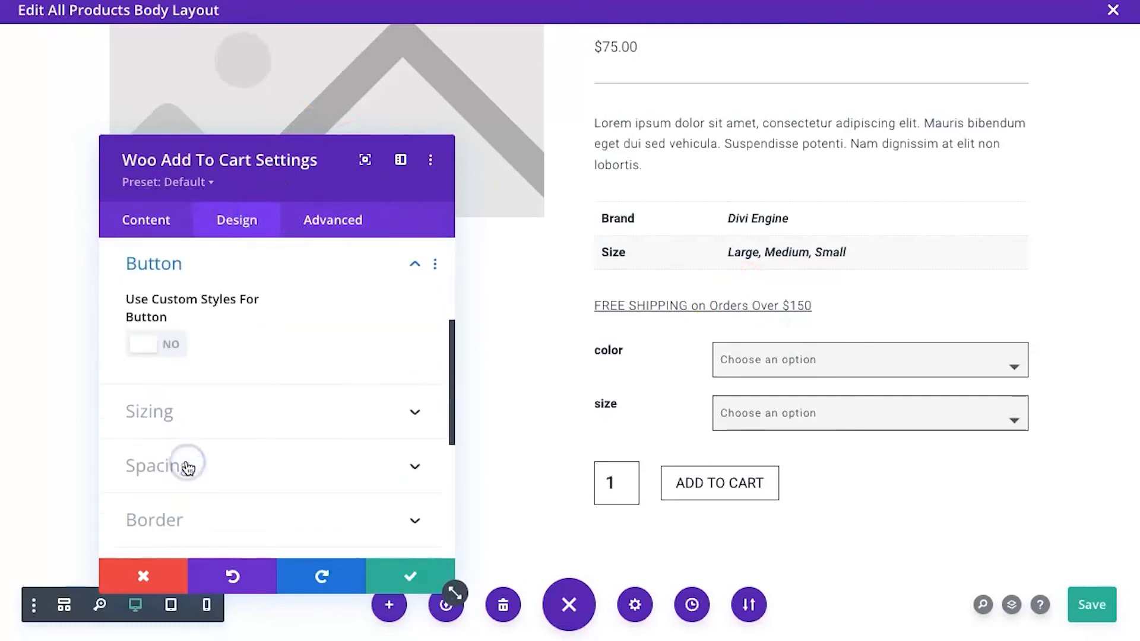
click(161, 350)
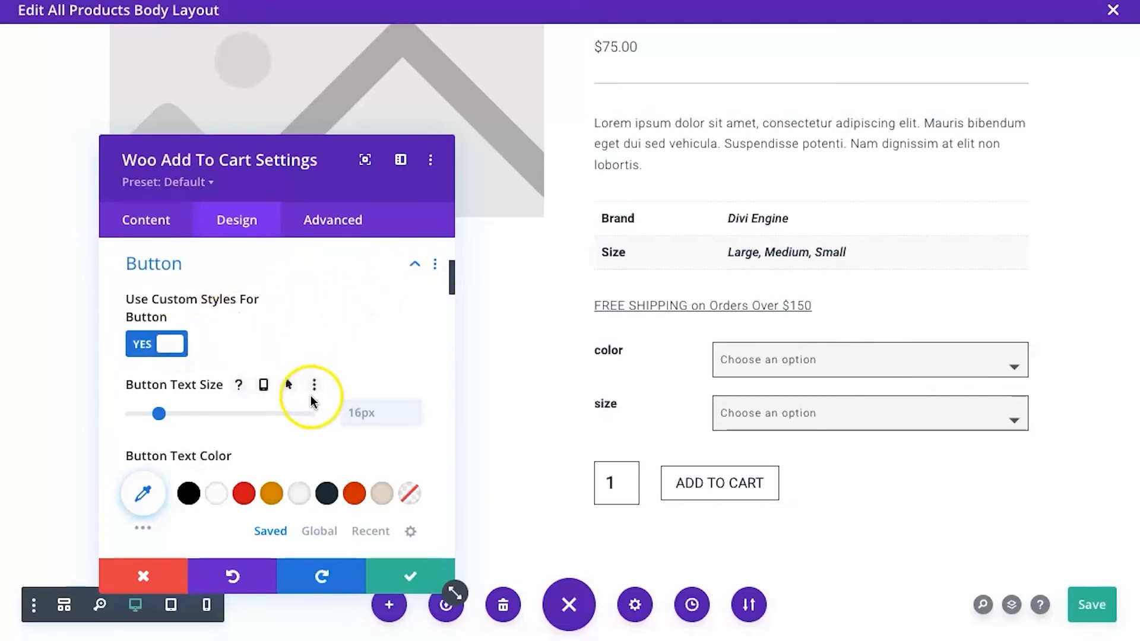
scroll(312, 395, down, 2)
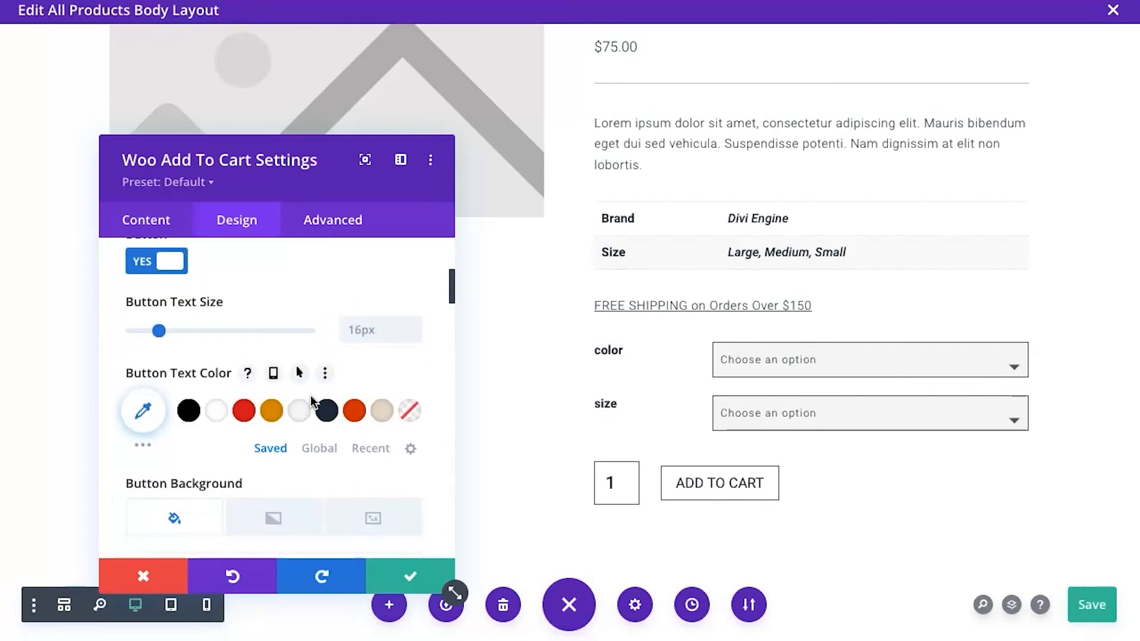
Set the Add To Cart button's text color to the saved #f6f6f6 and its background color to #00782e.
click(301, 411)
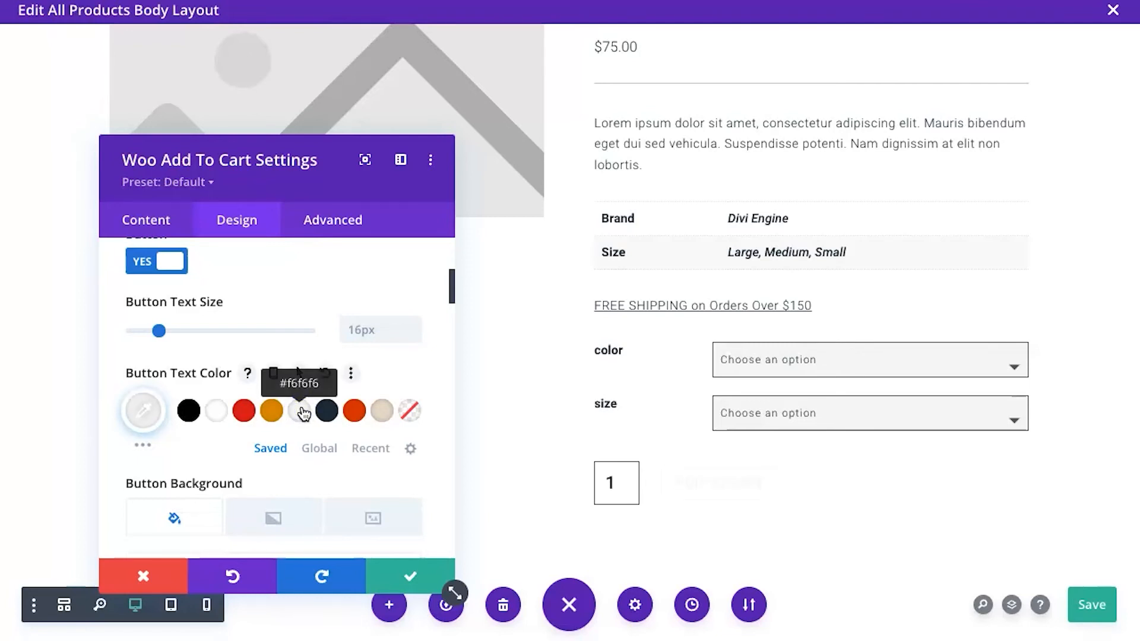
scroll(304, 414, down, 1)
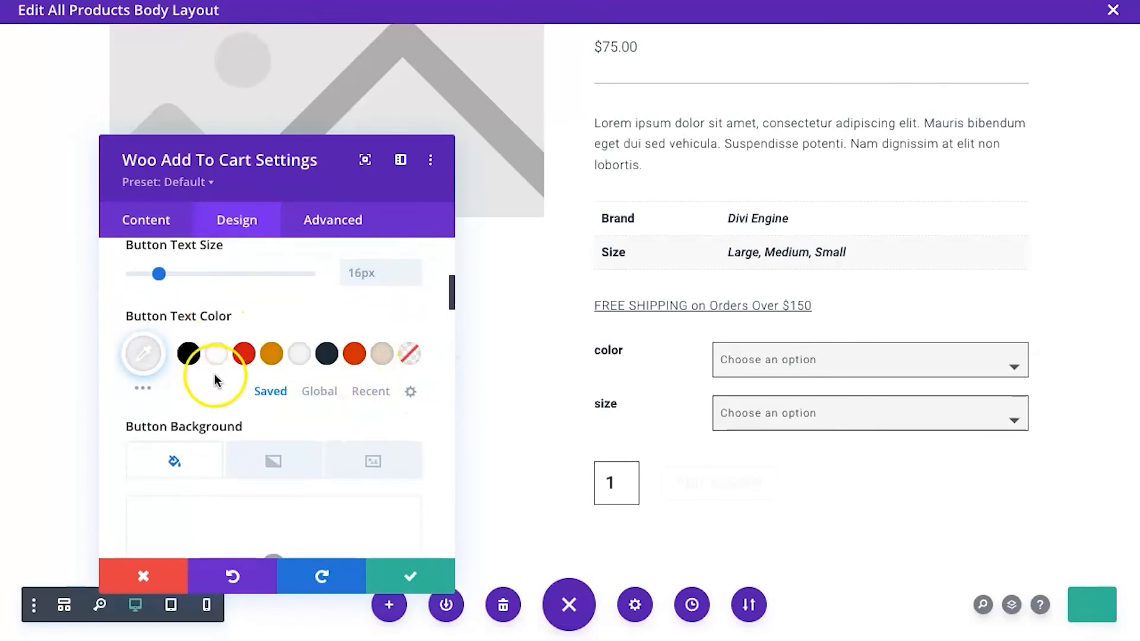
scroll(215, 382, down, 1)
click(253, 498)
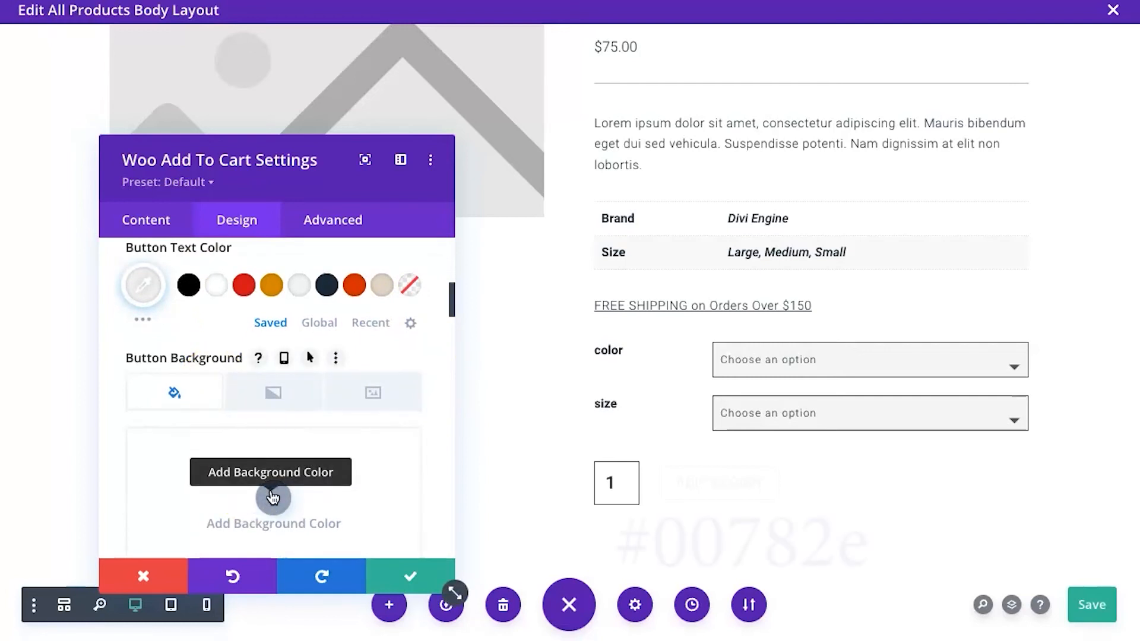
click(273, 497)
click(175, 440)
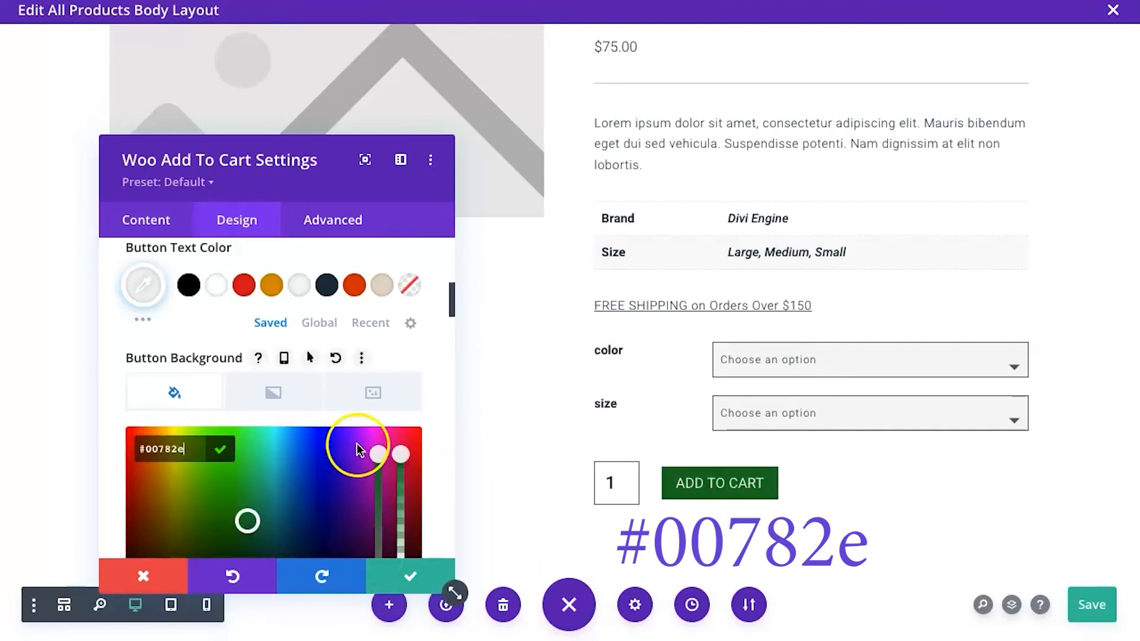
Enable a hover state for the button background and set its hover color to rgba(0,120,46,0.9).
scroll(379, 440, down, 3)
scroll(379, 441, down, 2)
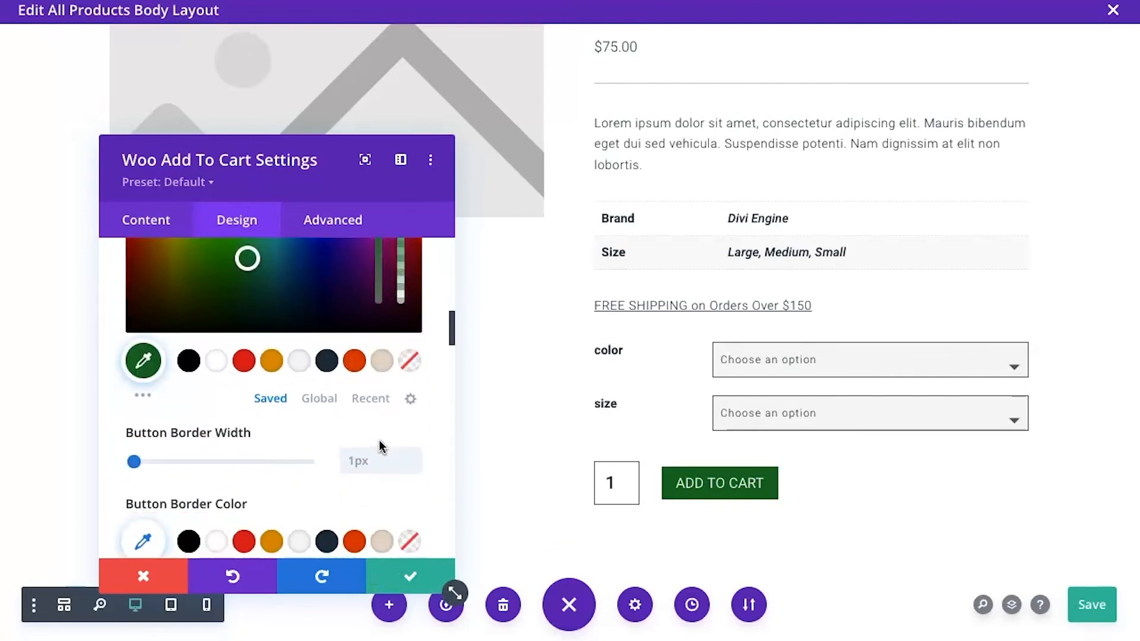
scroll(380, 442, up, 3)
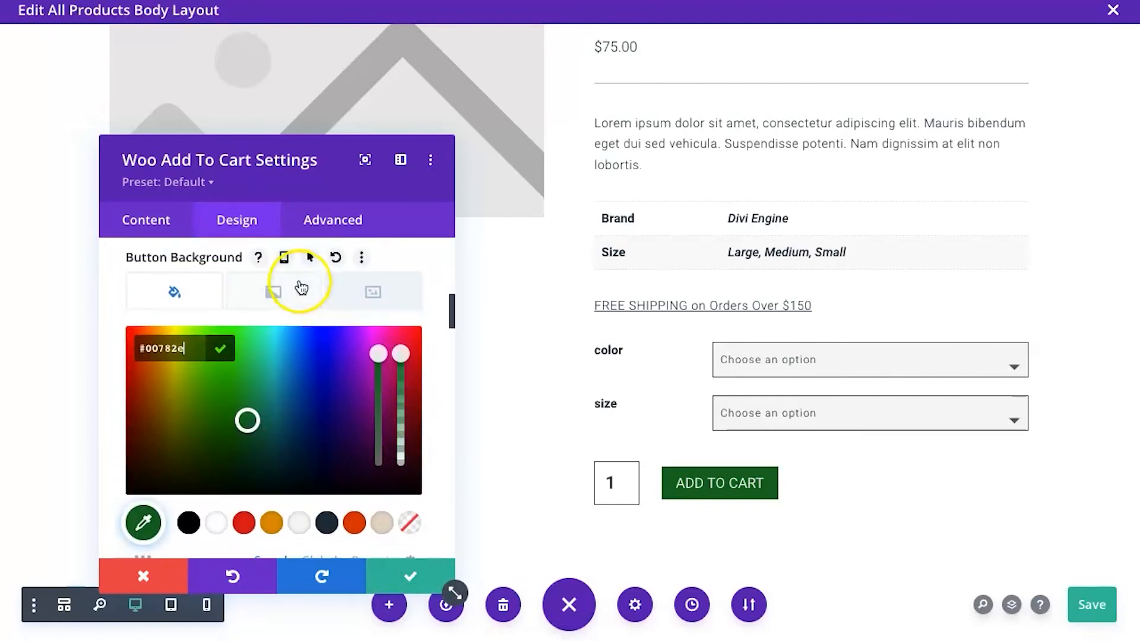
click(310, 260)
click(310, 258)
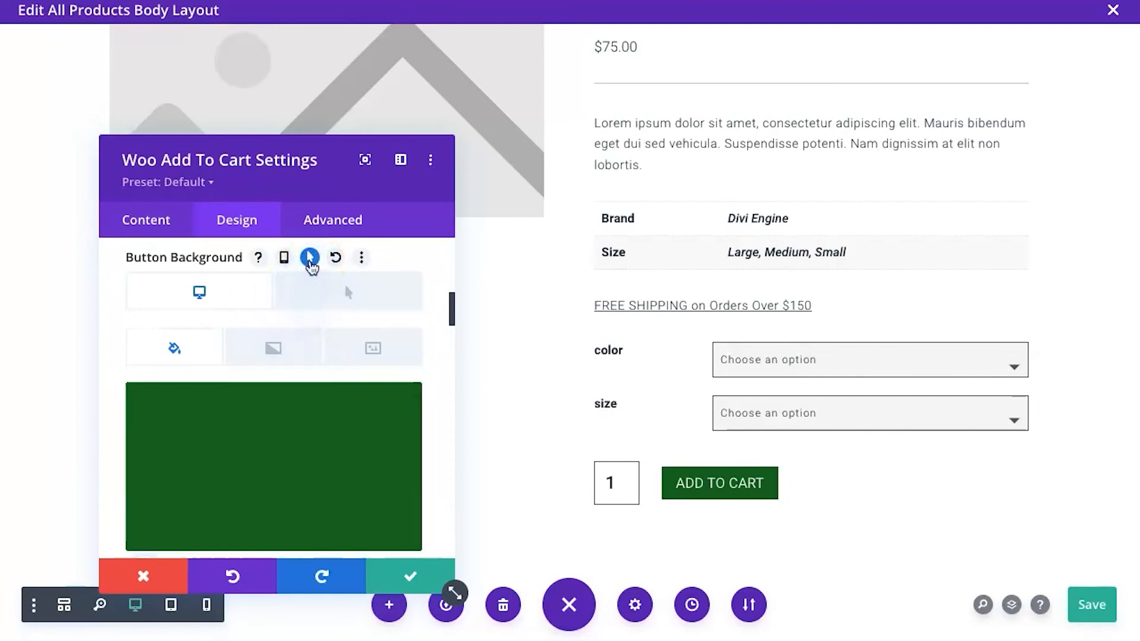
click(353, 306)
click(304, 449)
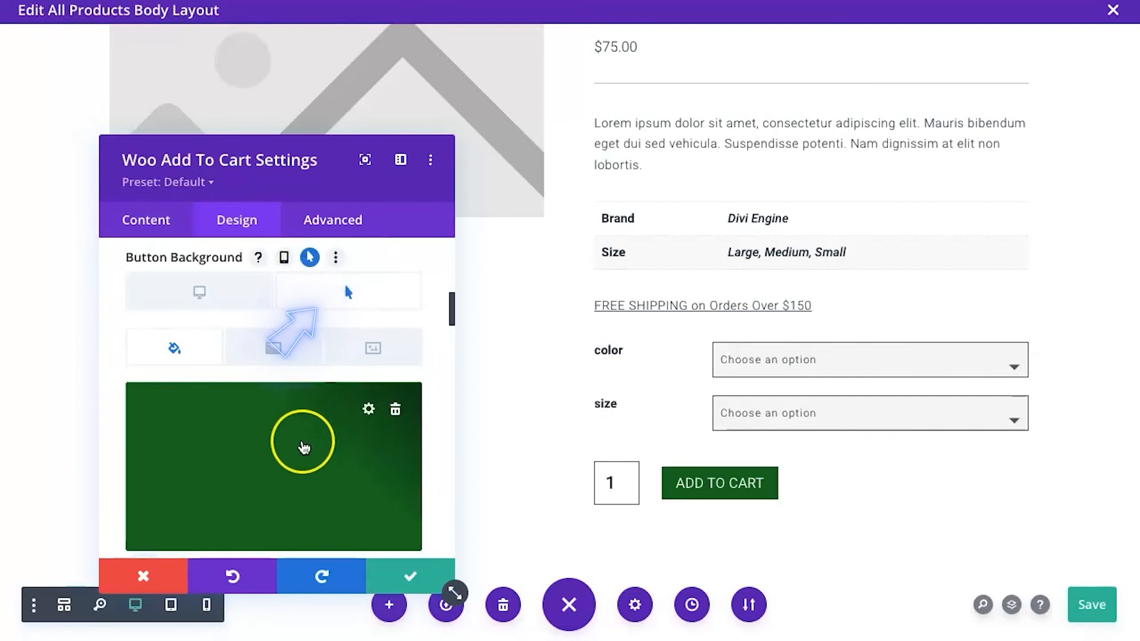
drag(401, 410, 405, 429)
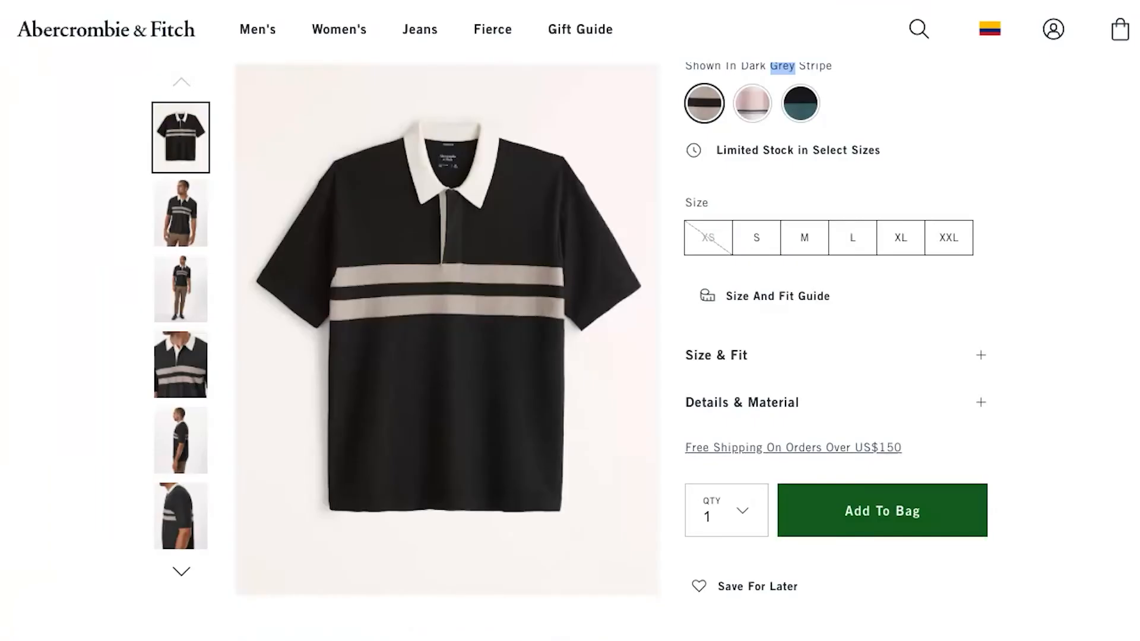
click(853, 497)
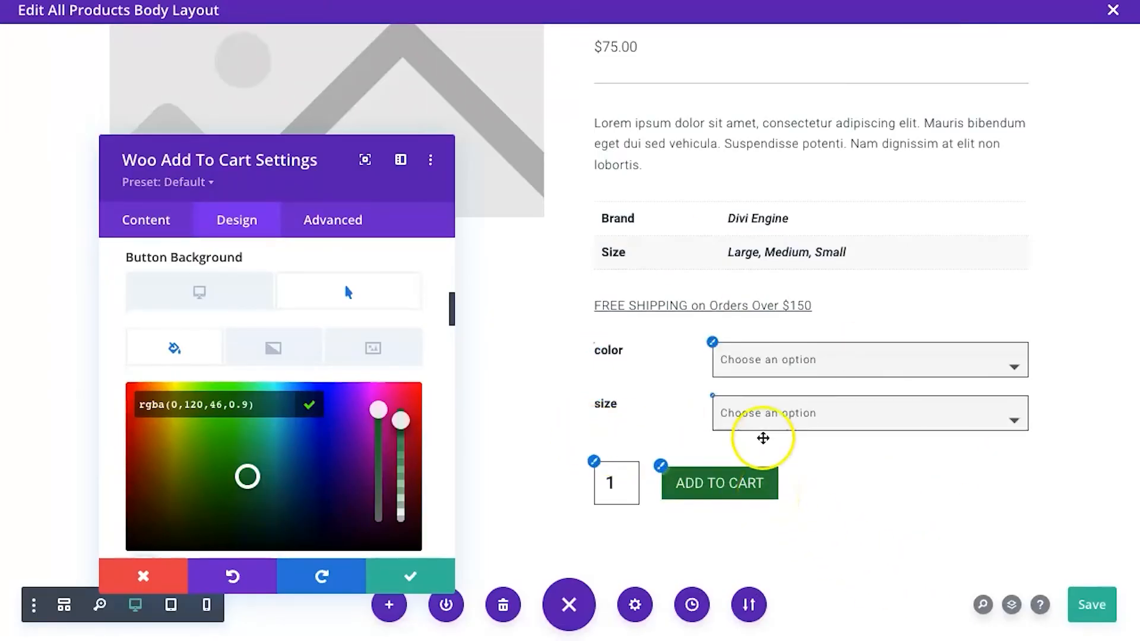
Turn off the icon on the Add To Cart button.
scroll(326, 453, down, 8)
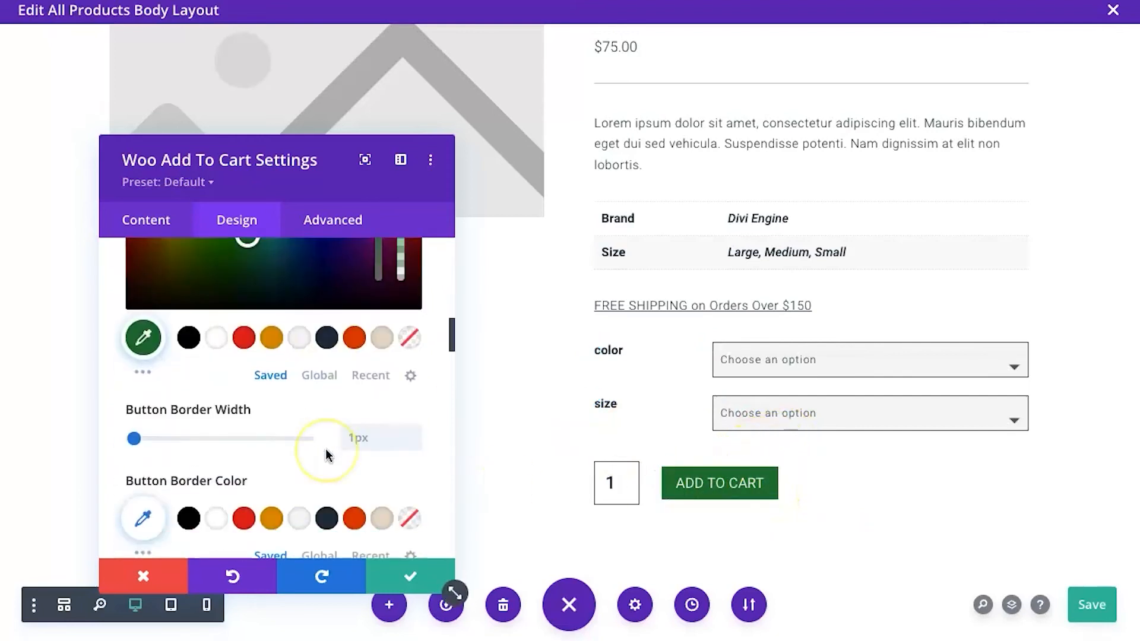
scroll(326, 454, down, 5)
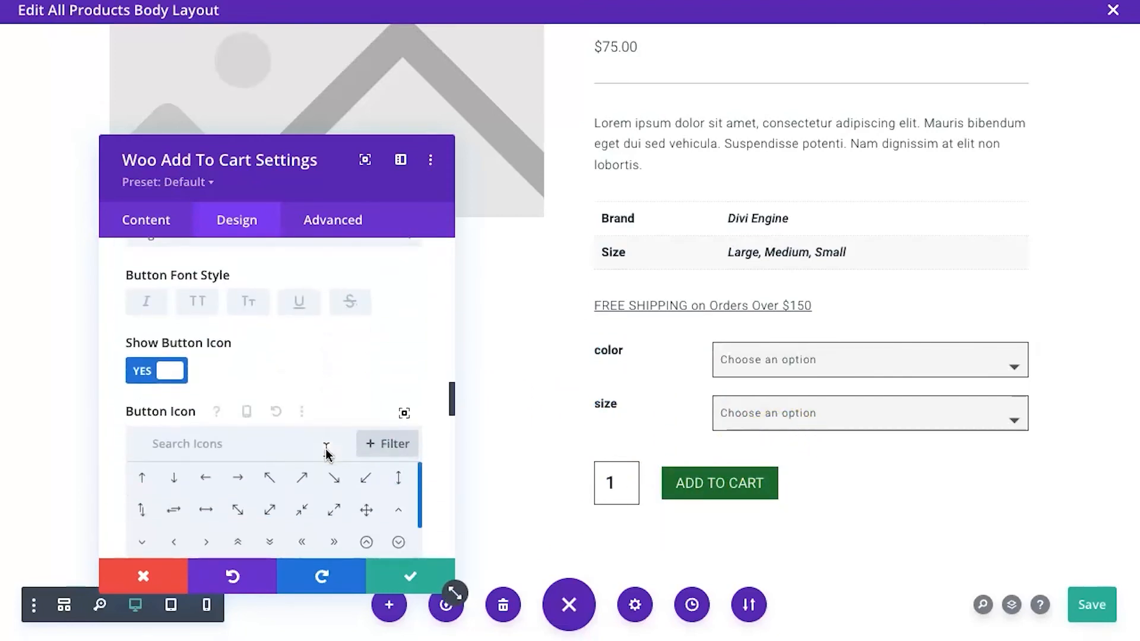
click(171, 373)
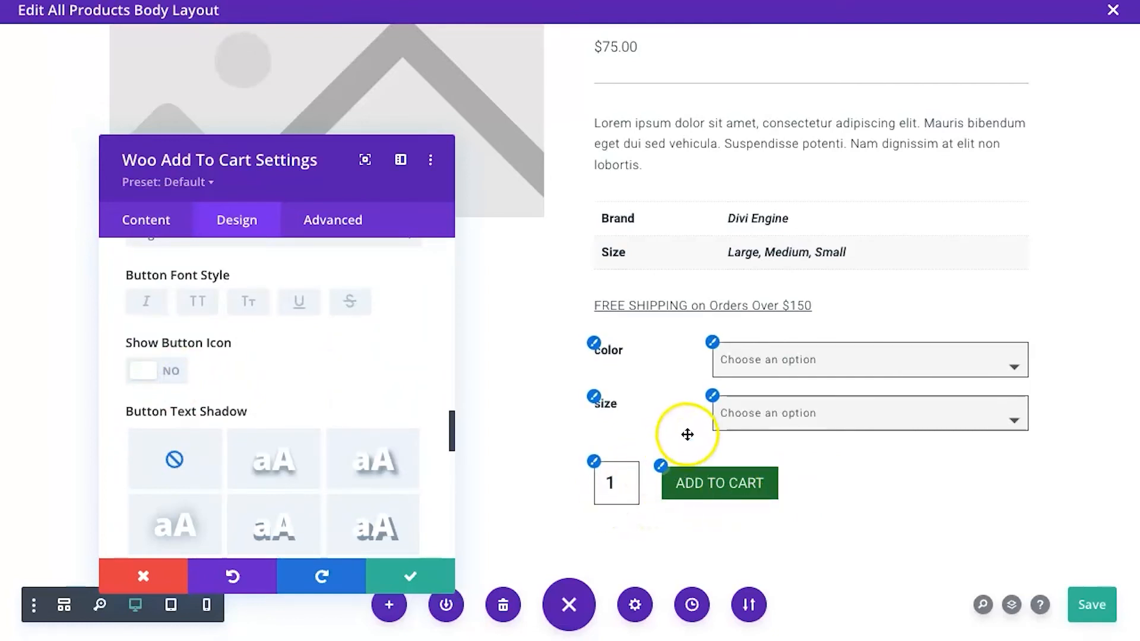
Set the button padding to 12px top and bottom and 30px left and right, and save the Woo Add To Cart settings.
scroll(326, 453, down, 5)
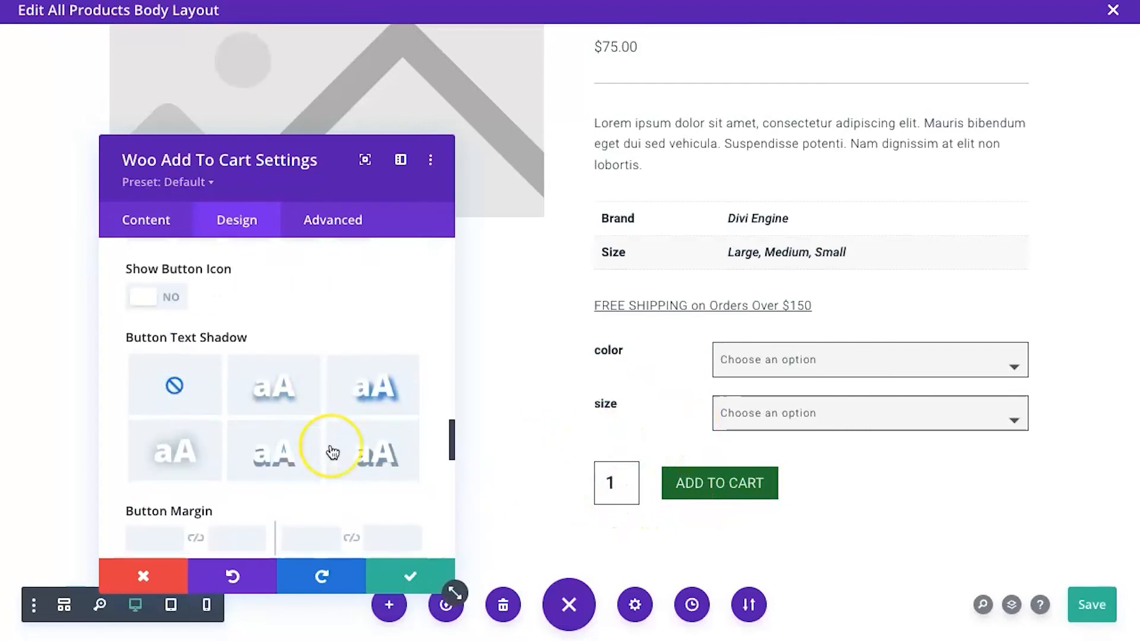
scroll(333, 452, up, 3)
click(152, 482)
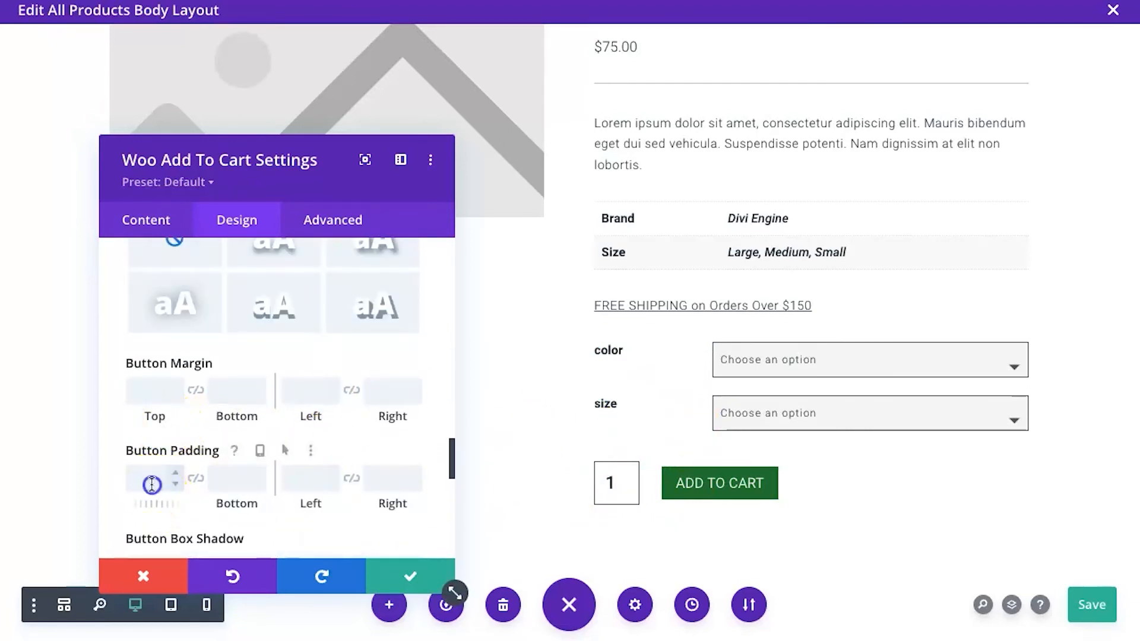
click(195, 479)
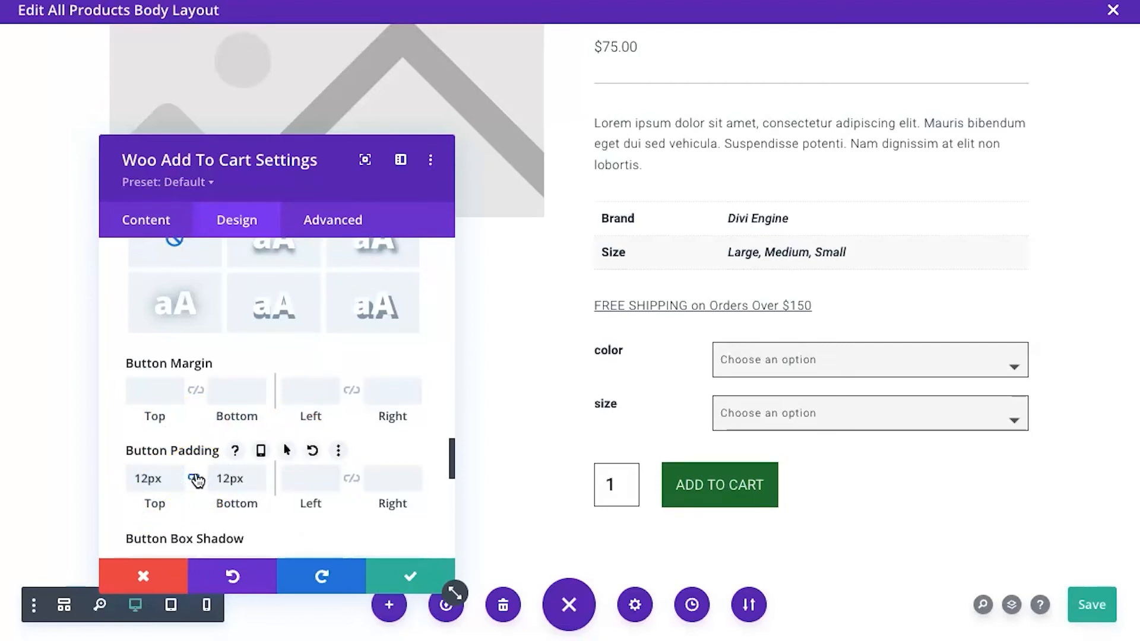
click(306, 475)
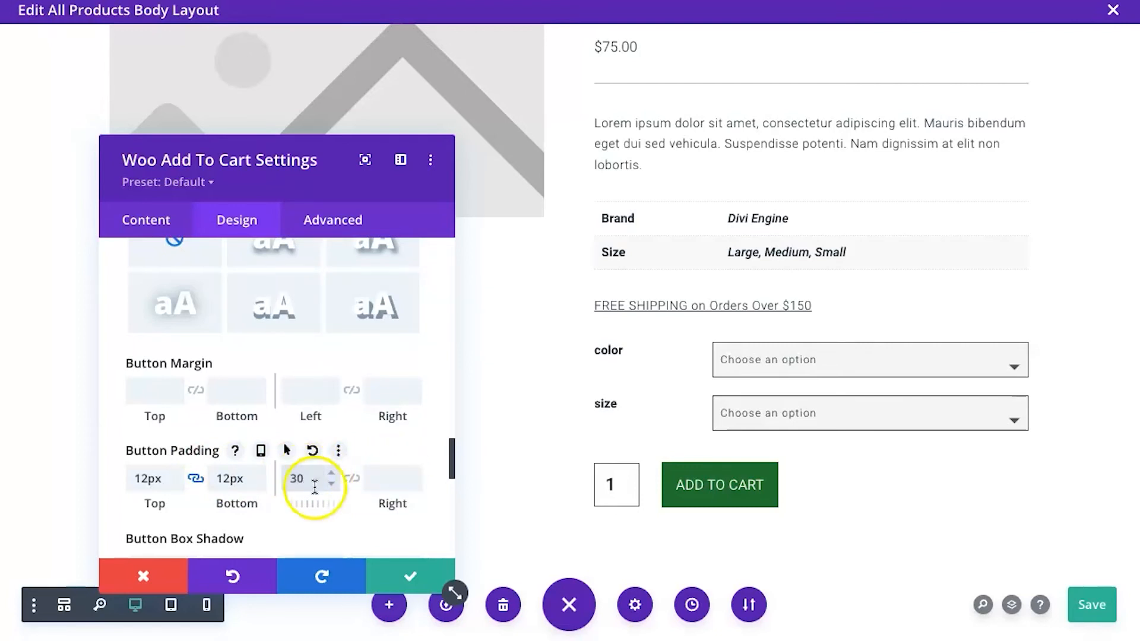
text(30)
click(351, 479)
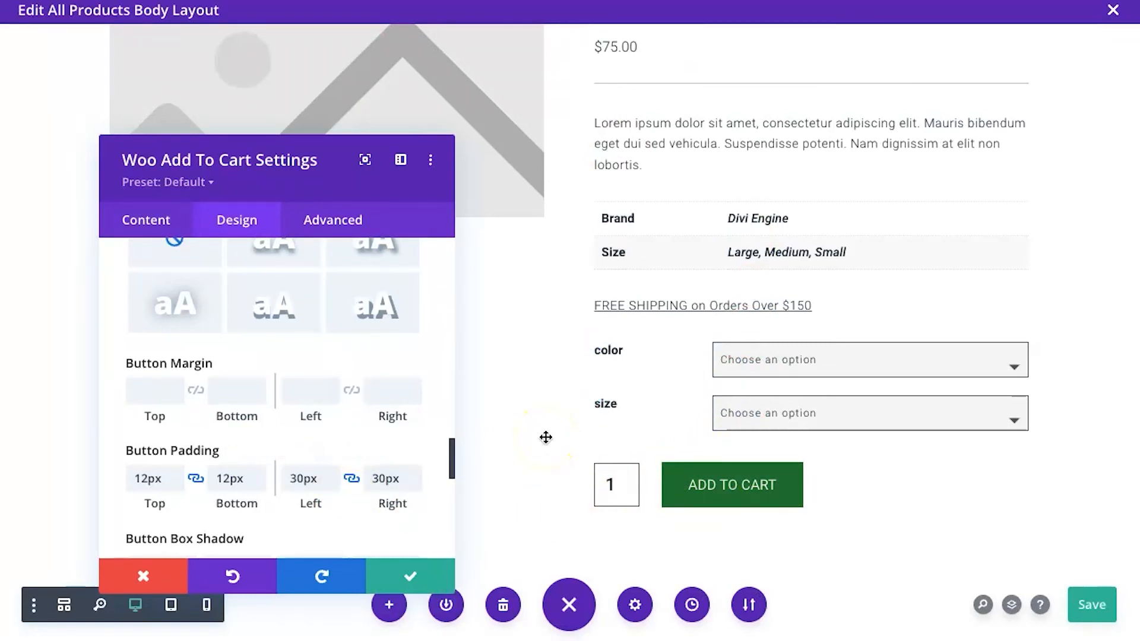
click(403, 573)
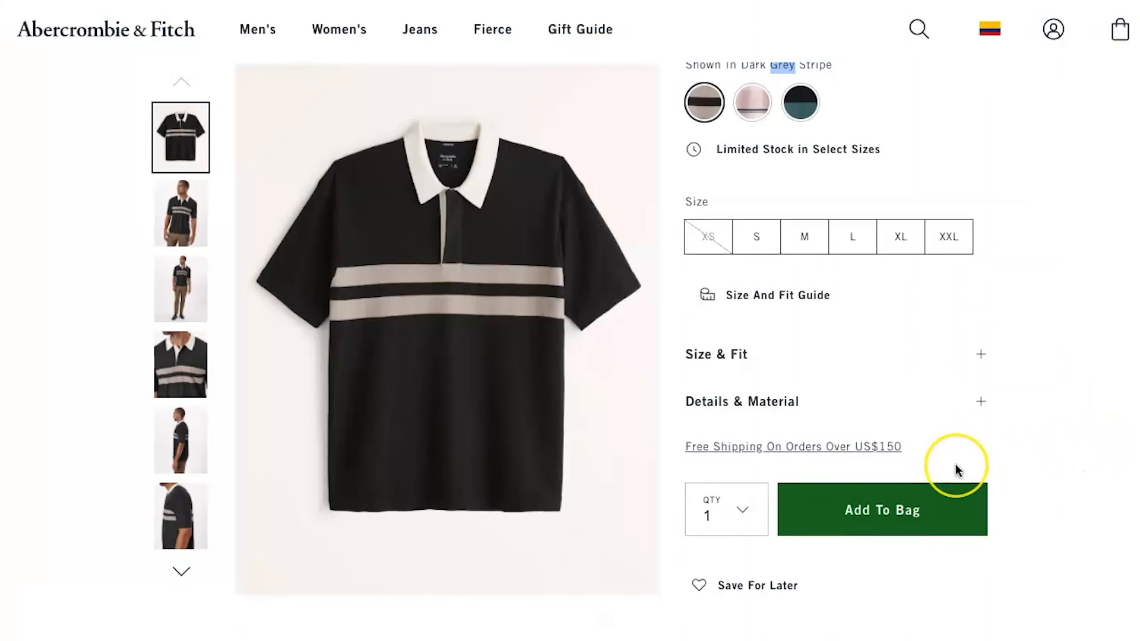
Examine which elements follow the Add To Bag button on the Abercrombie & Fitch reference page.
scroll(956, 465, down, 8)
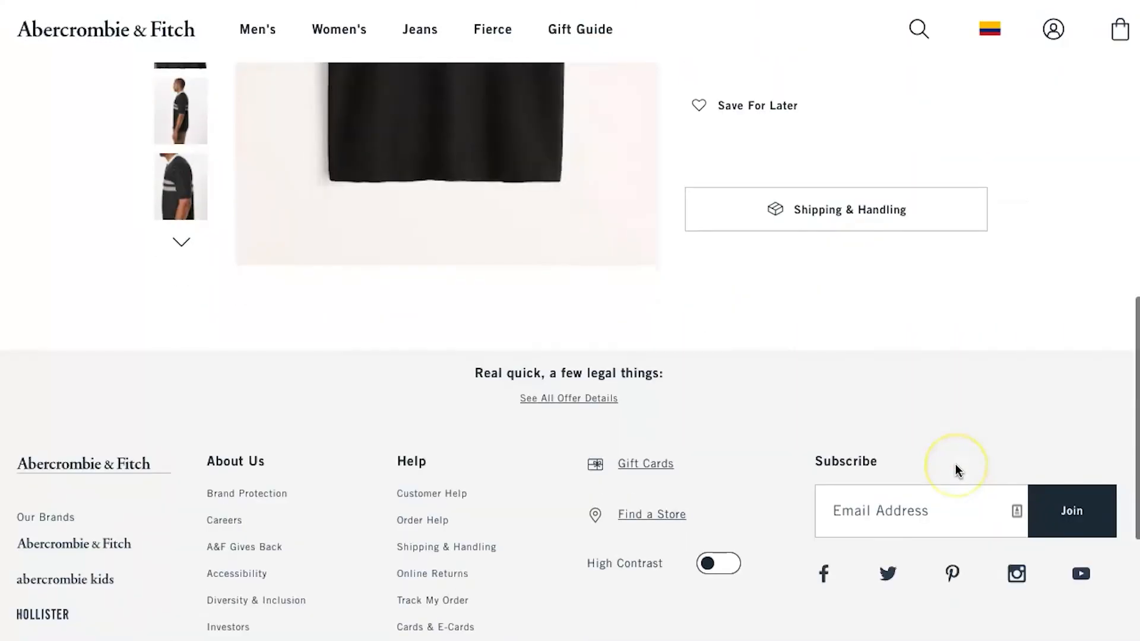
scroll(955, 471, up, 2)
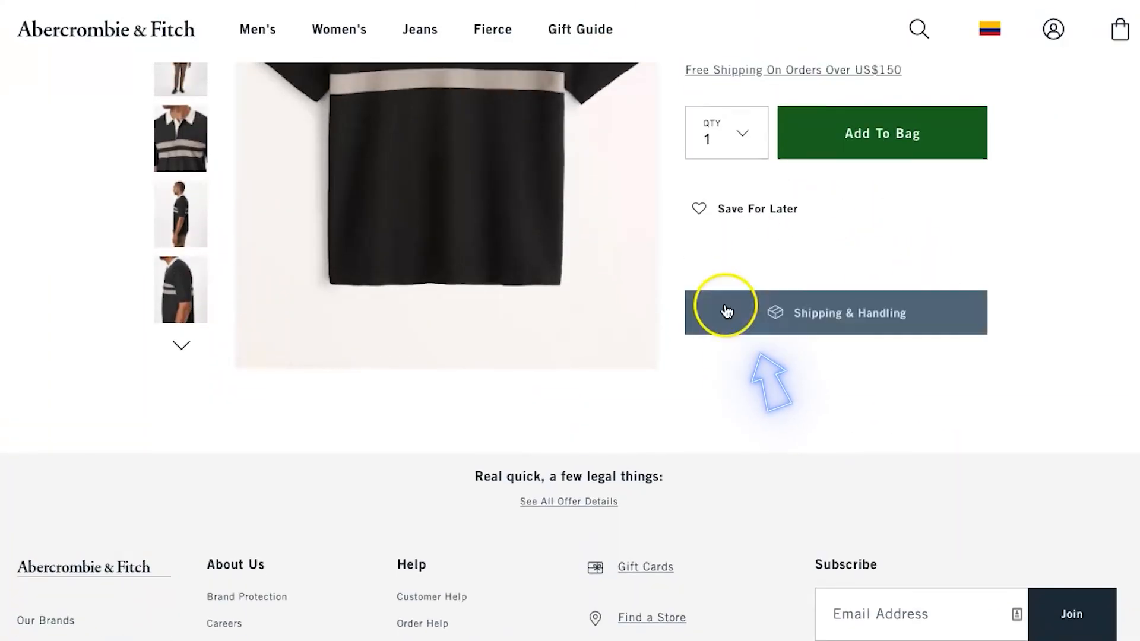
scroll(725, 310, up, 3)
scroll(725, 289, up, 2)
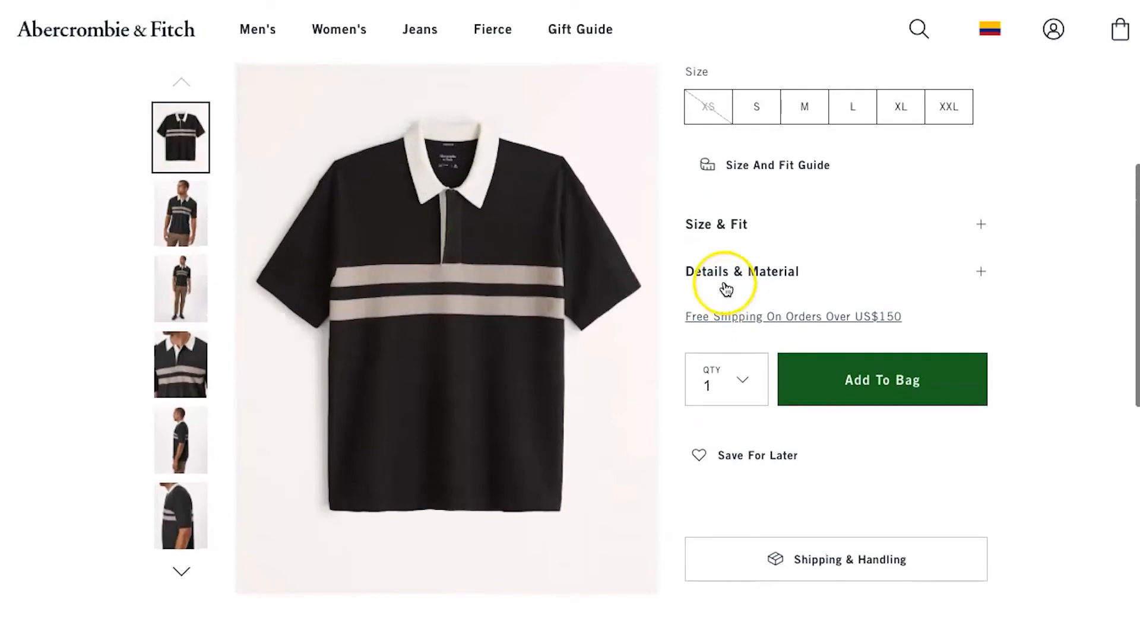
scroll(746, 235, up, 3)
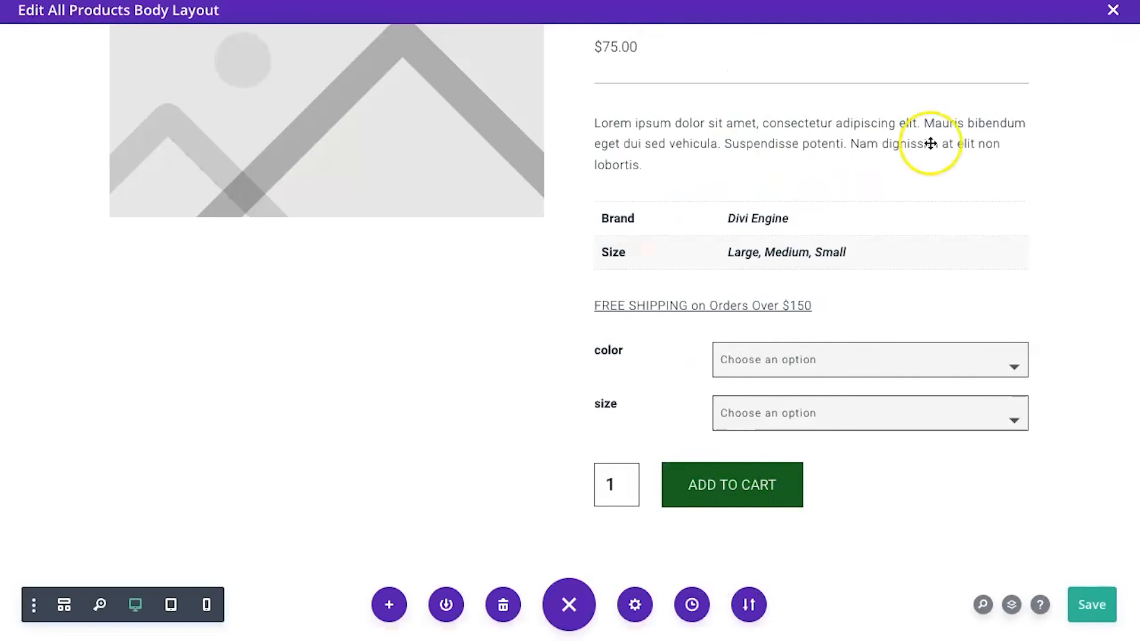
Insert a Woo Stock module directly below the Woo Add To Cart module.
mouse_move(802, 400)
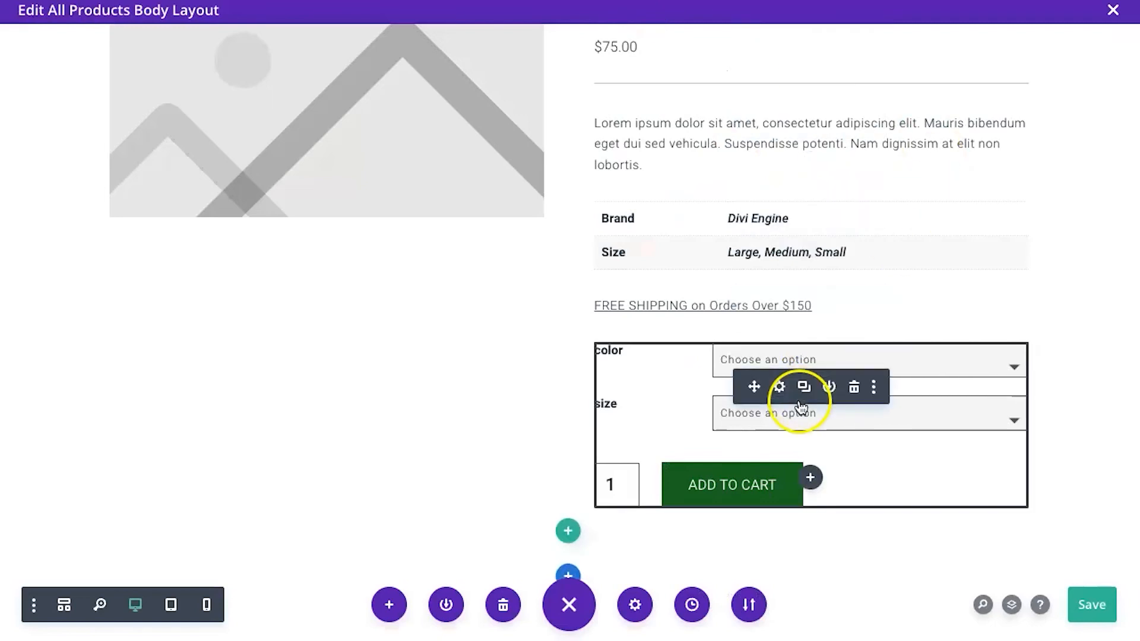
scroll(745, 480, down, 1)
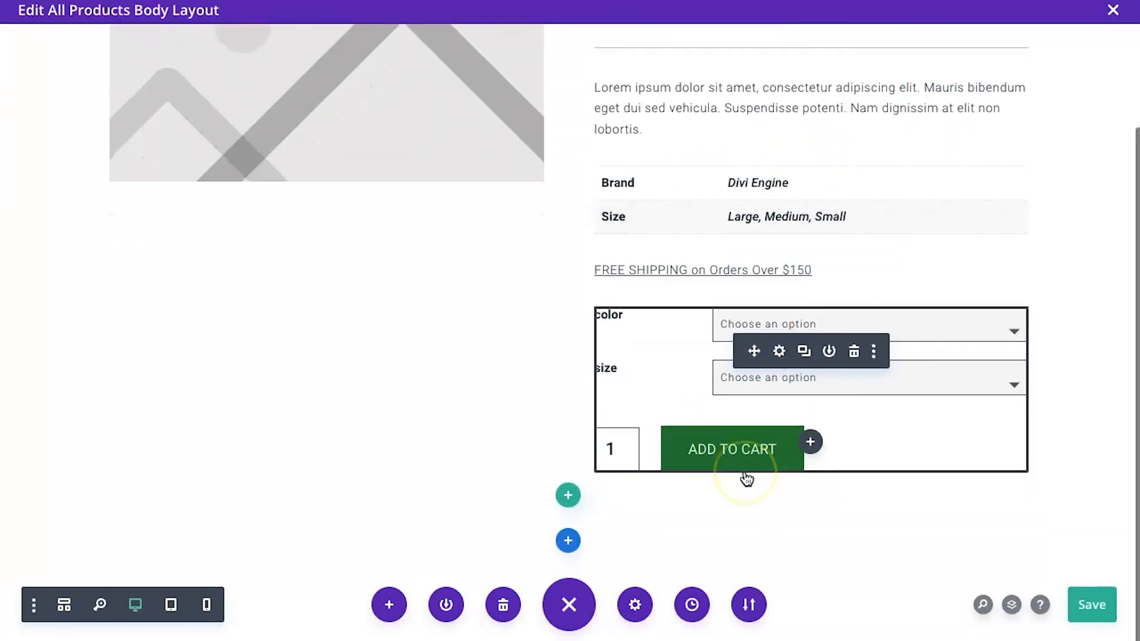
click(811, 443)
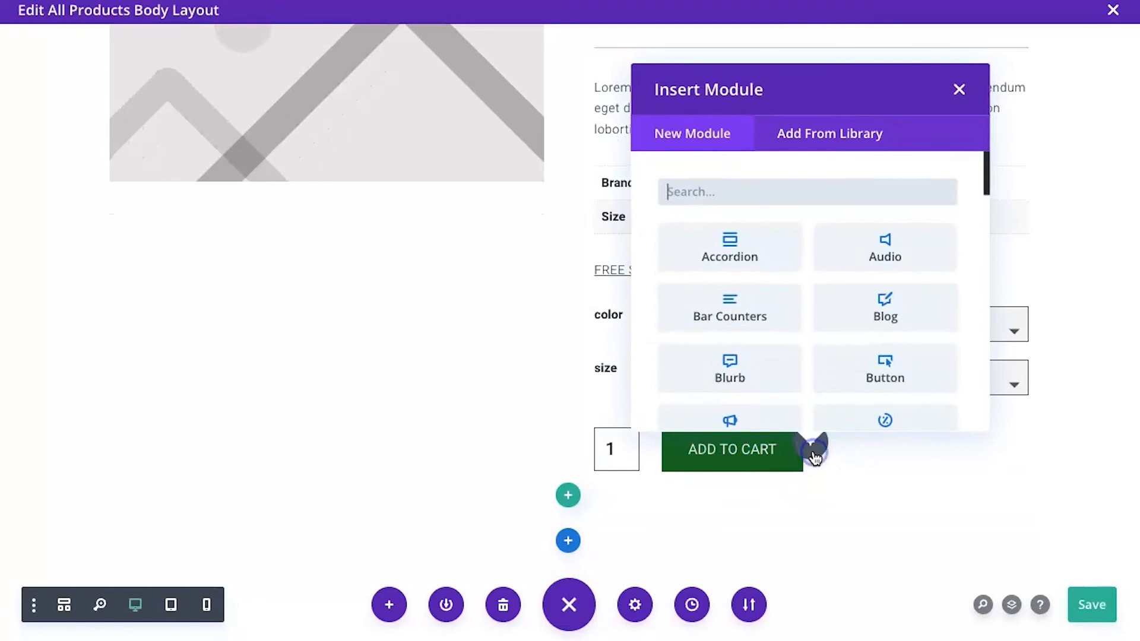
text(woo)
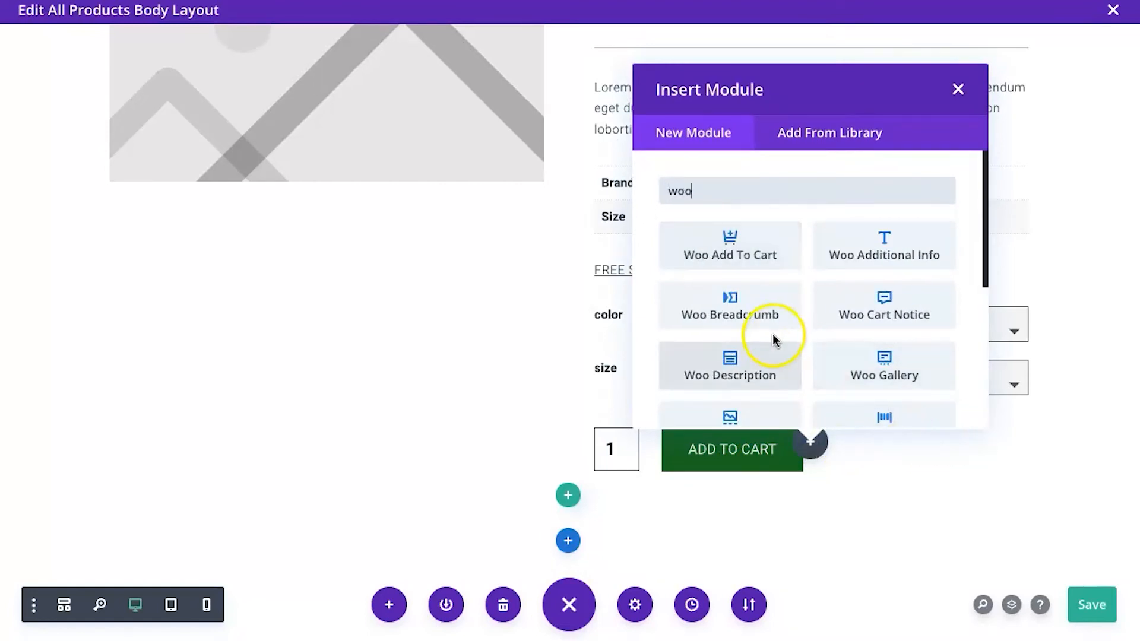
scroll(775, 334, down, 4)
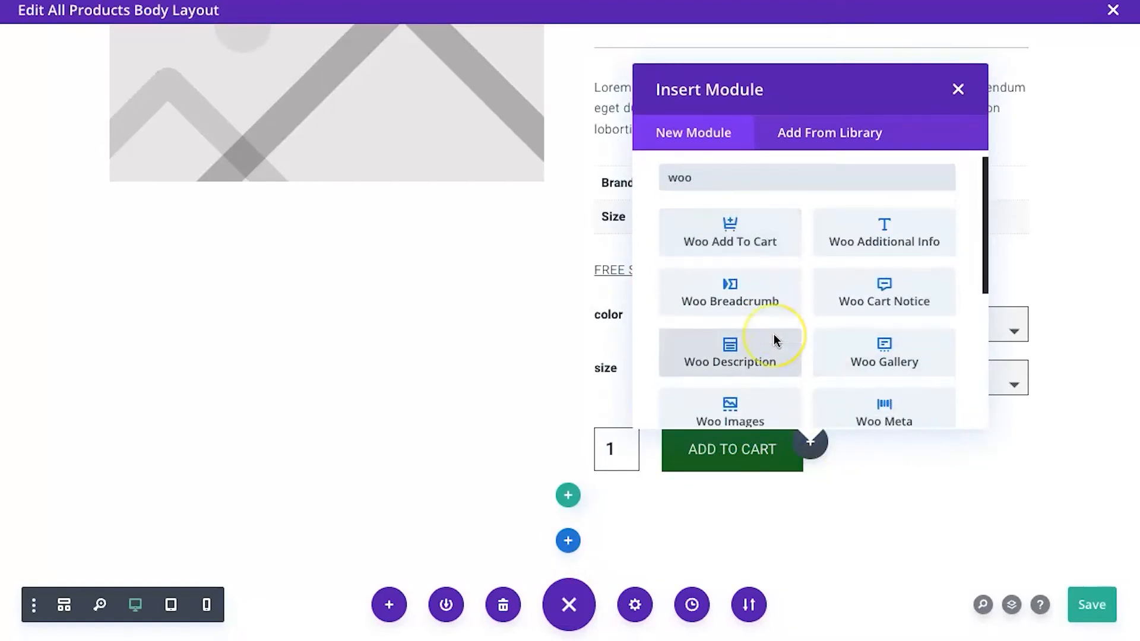
scroll(774, 334, down, 2)
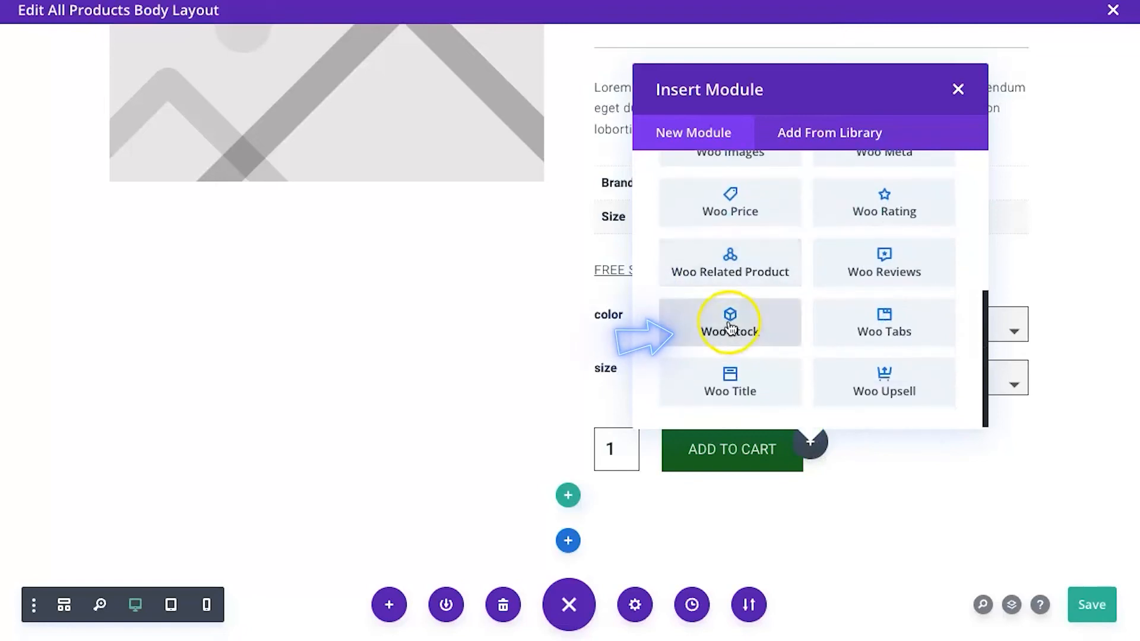
click(731, 319)
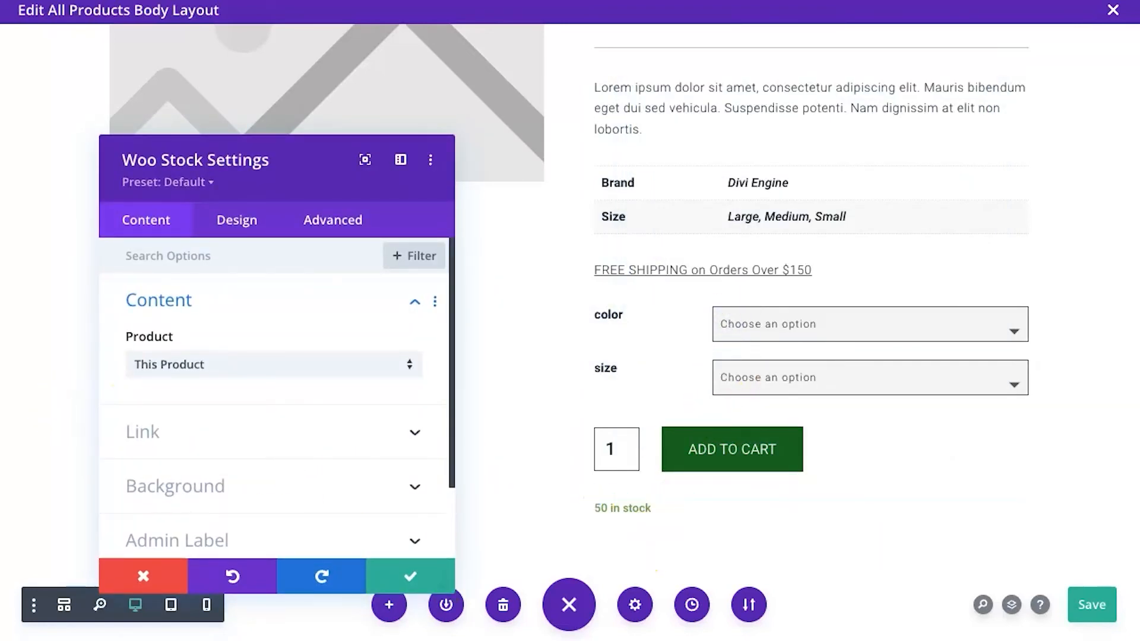
key(ctrl+s)
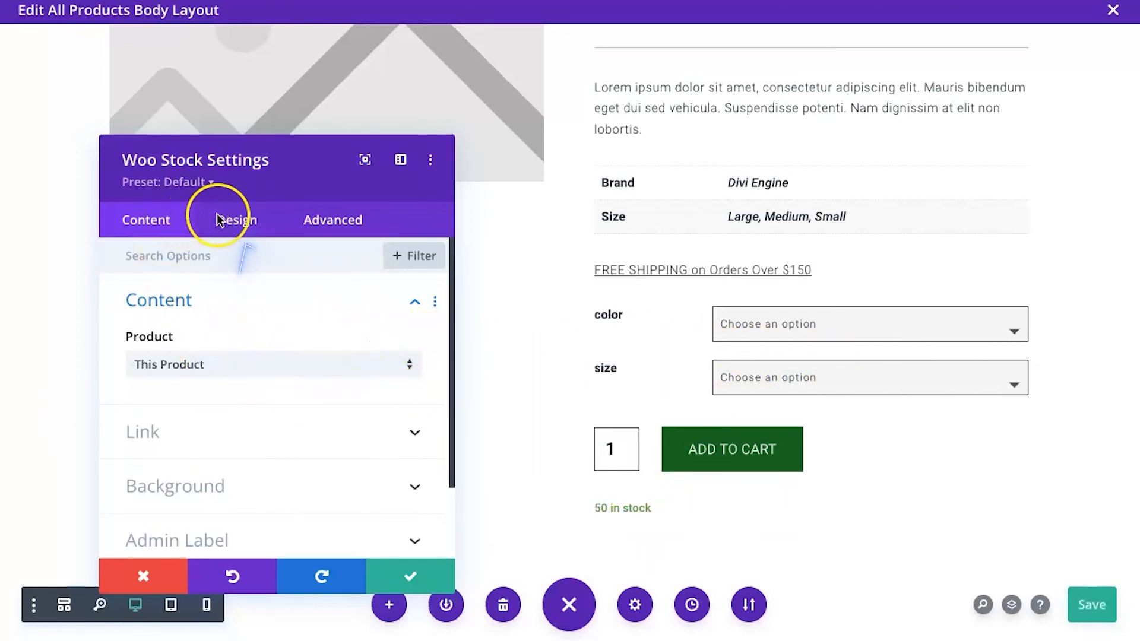
Set the Woo Stock module's In Stock text color to the saved dark navy #253746.
click(227, 220)
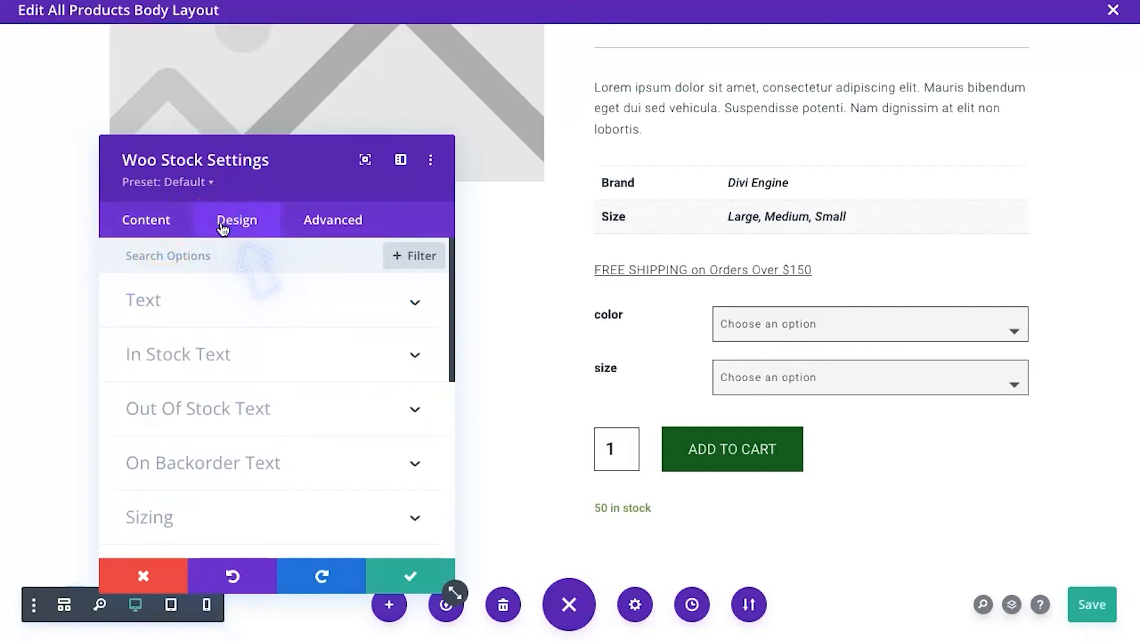
click(179, 353)
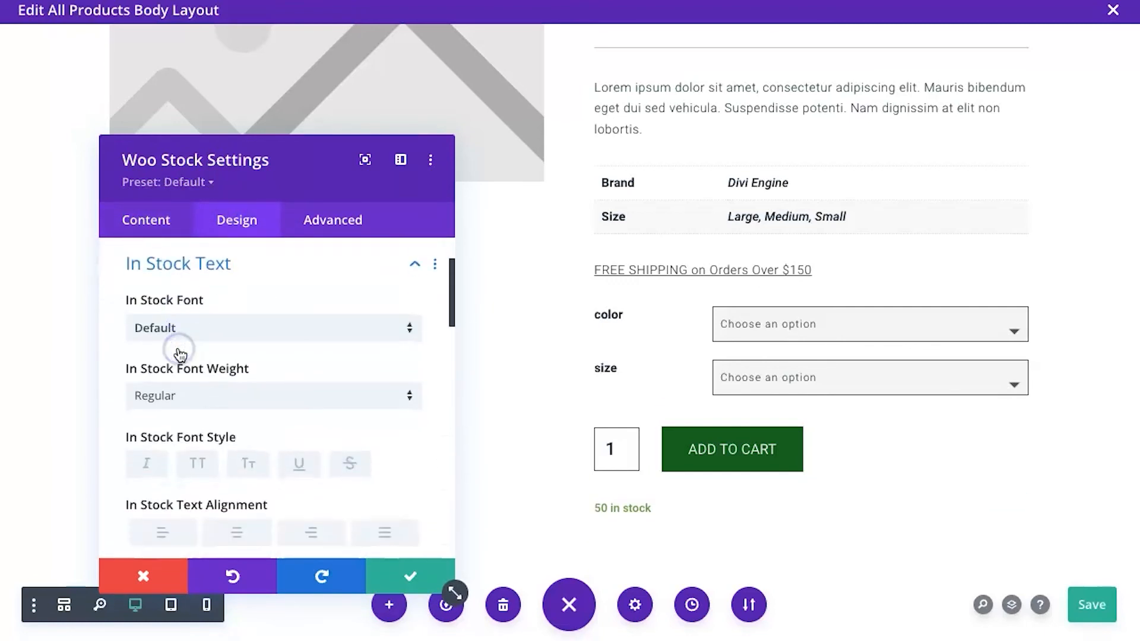
scroll(281, 499, down, 1)
scroll(281, 495, down, 4)
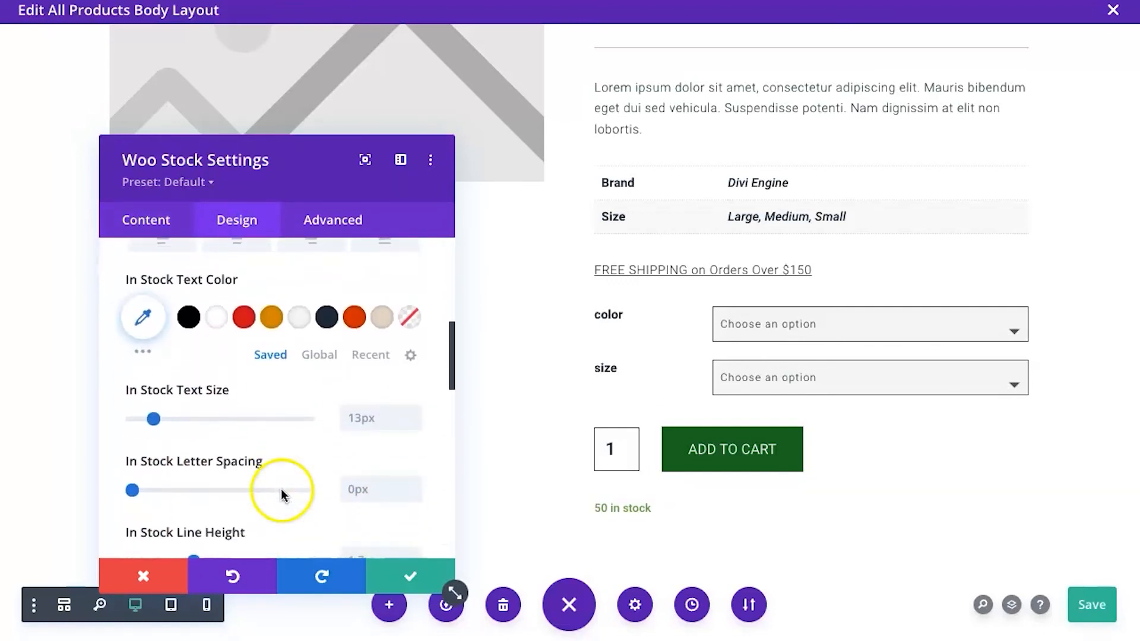
click(324, 319)
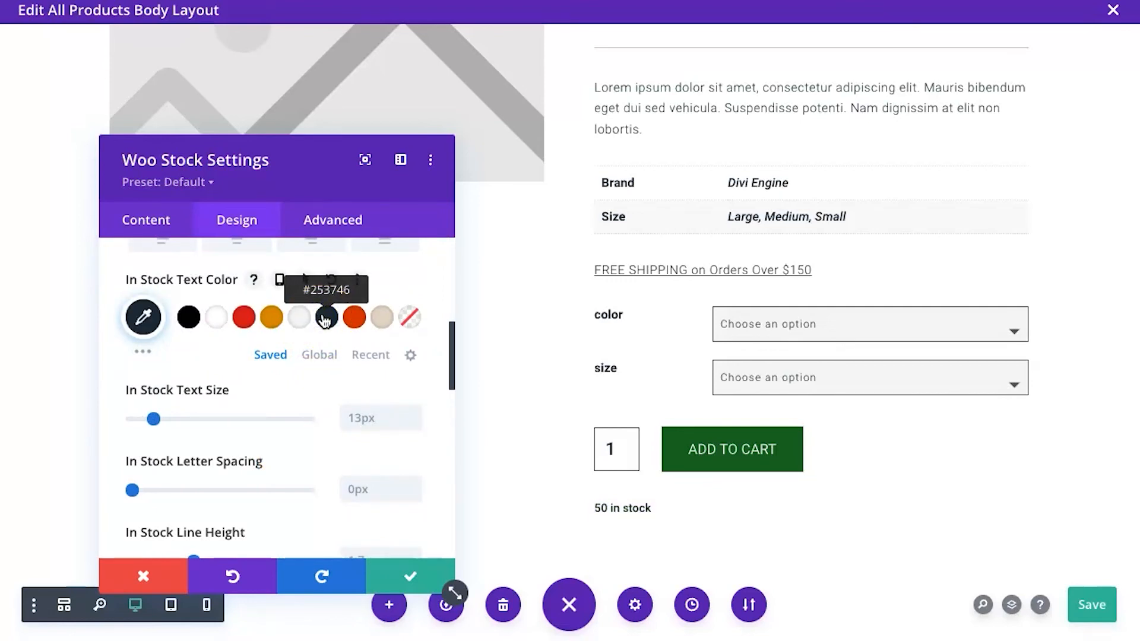
Set the In Stock letter spacing to 0.5px and save the Woo Stock settings.
scroll(354, 434, down, 3)
click(354, 433)
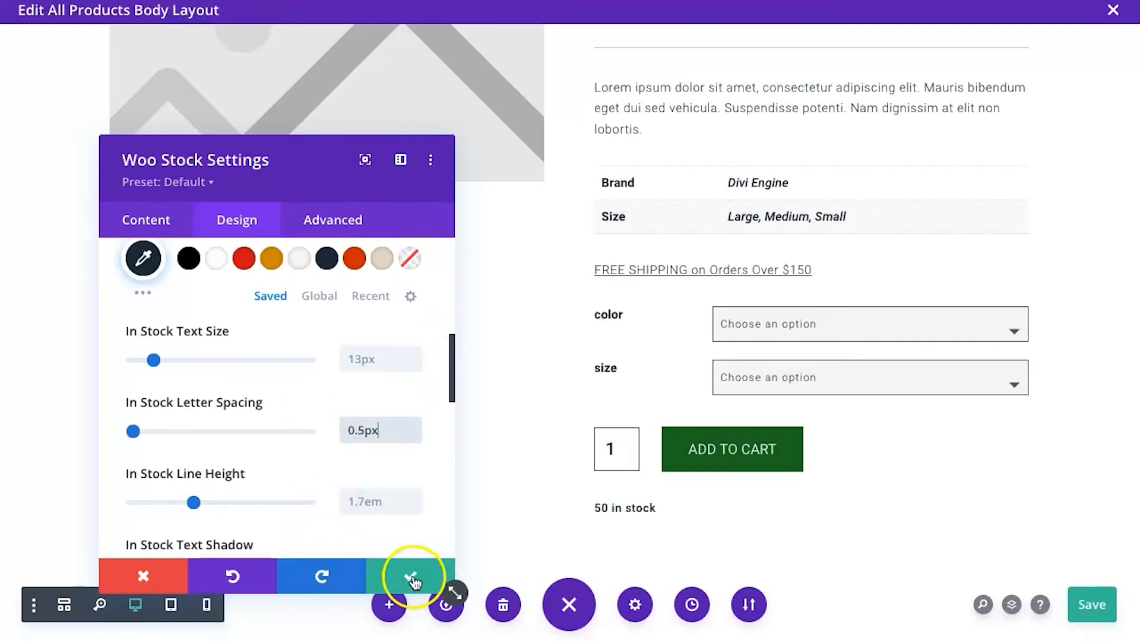
scroll(261, 427, down, 5)
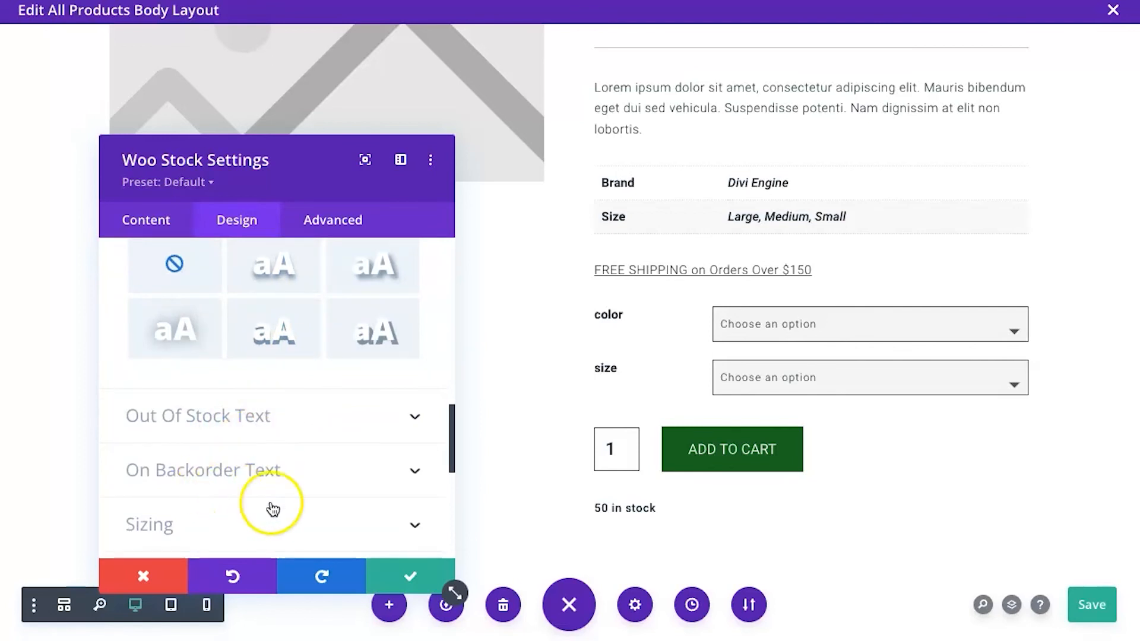
click(397, 574)
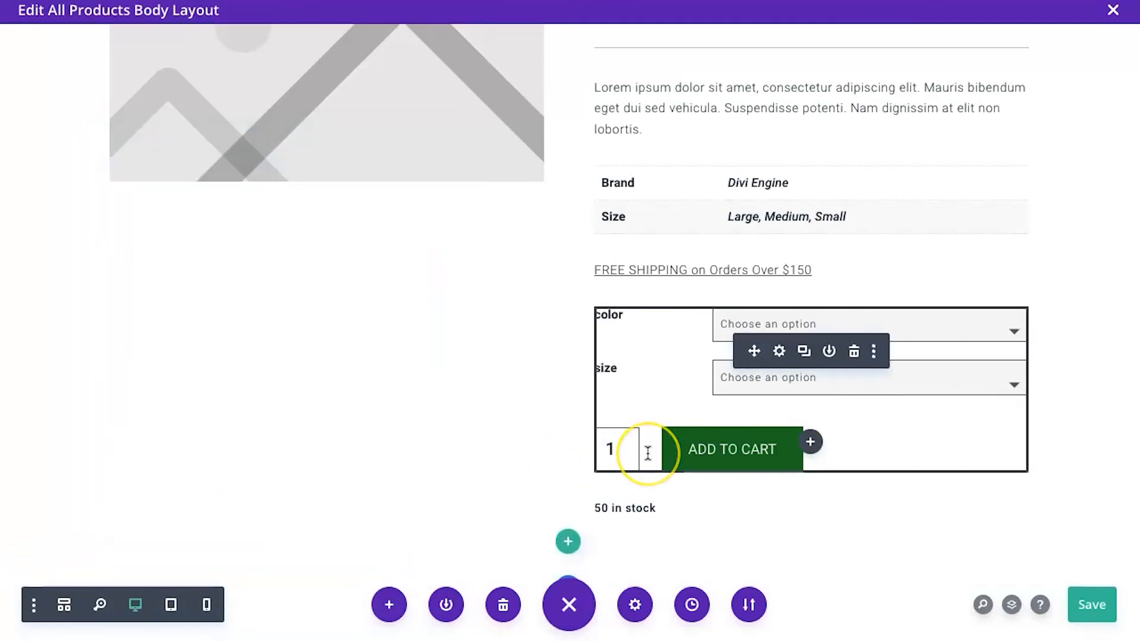
Insert a Button module directly below the Woo Stock module and set its text to "Shipping & Handling".
scroll(647, 454, down, 1)
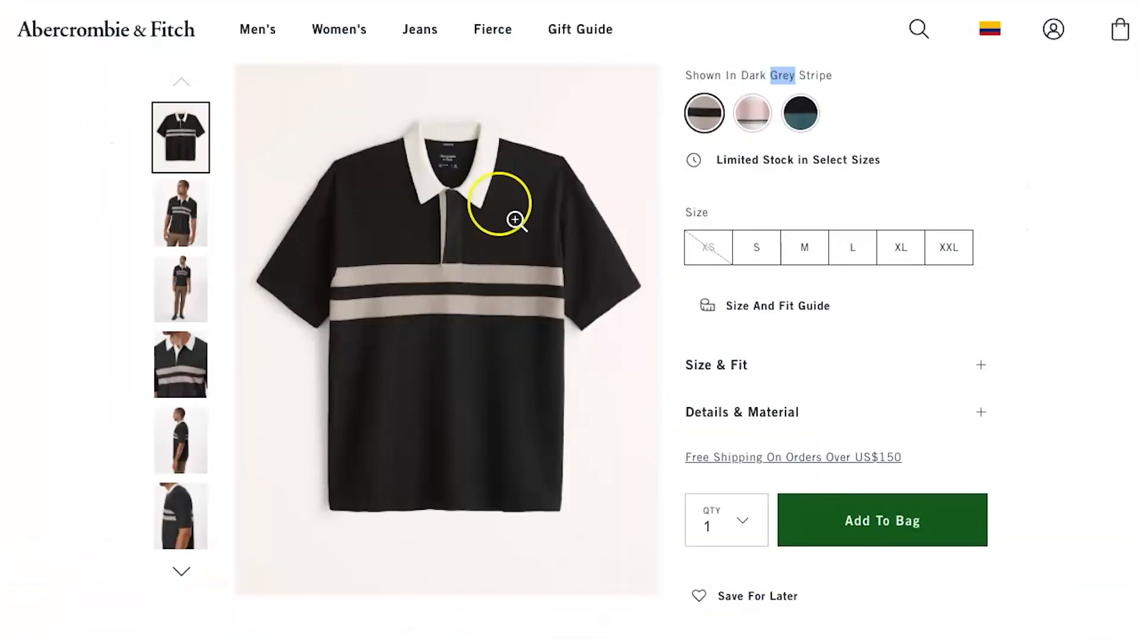
scroll(771, 580, down, 6)
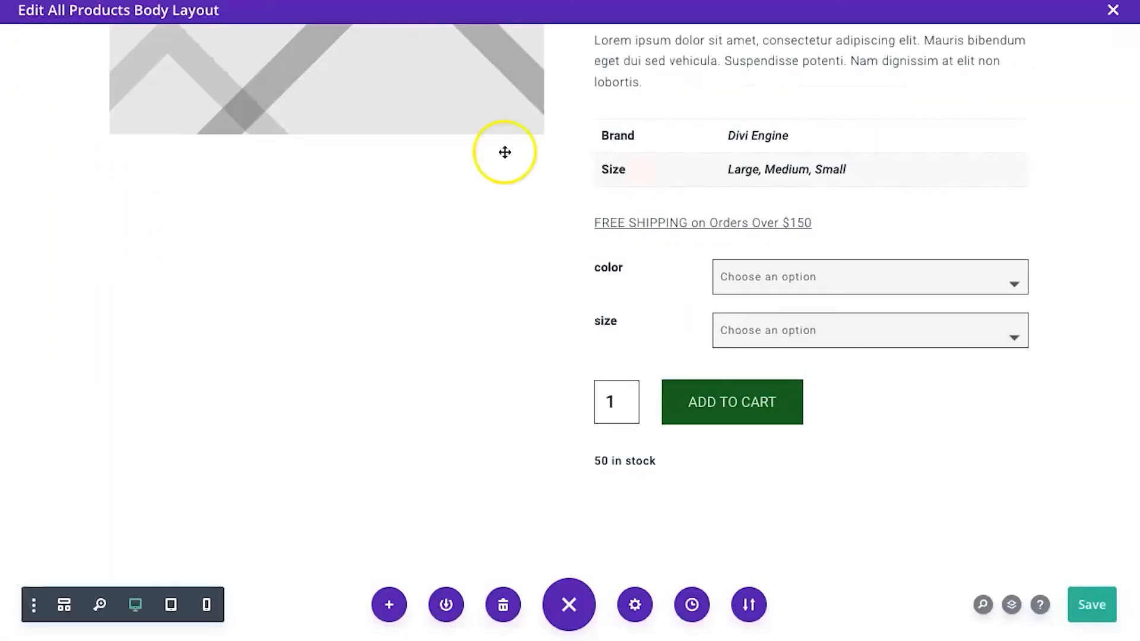
mouse_move(794, 461)
click(810, 499)
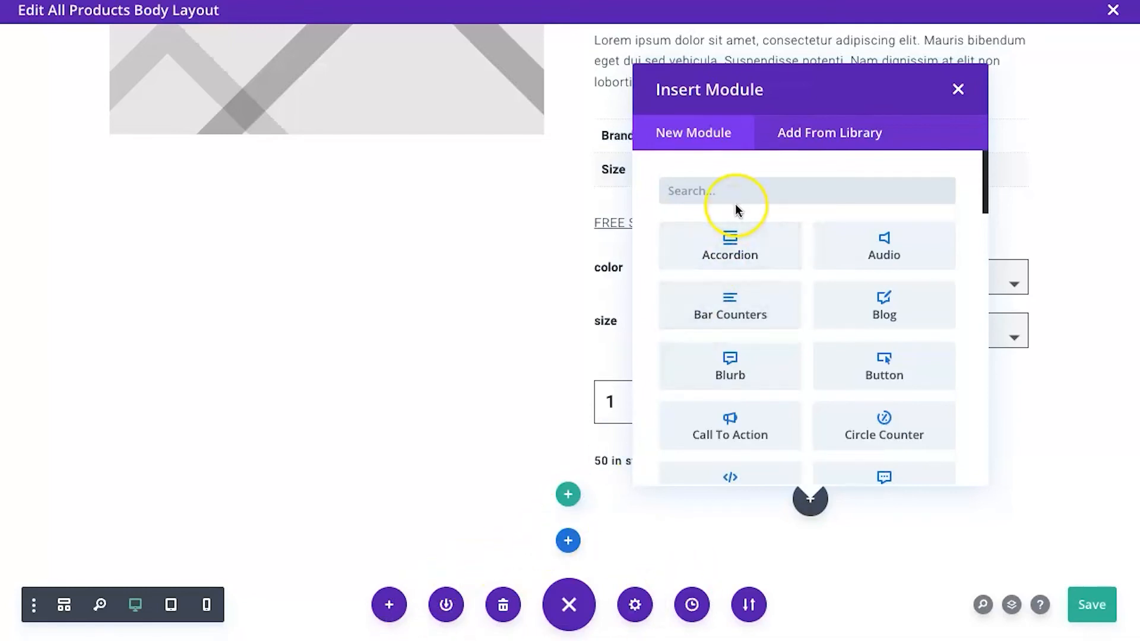
text(button)
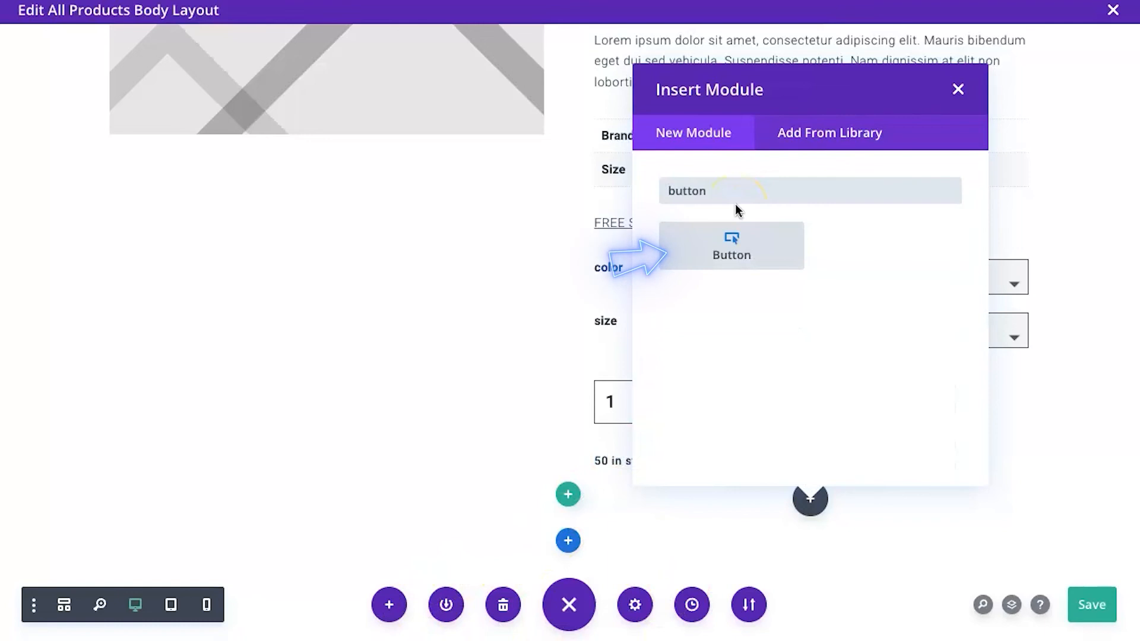
click(731, 252)
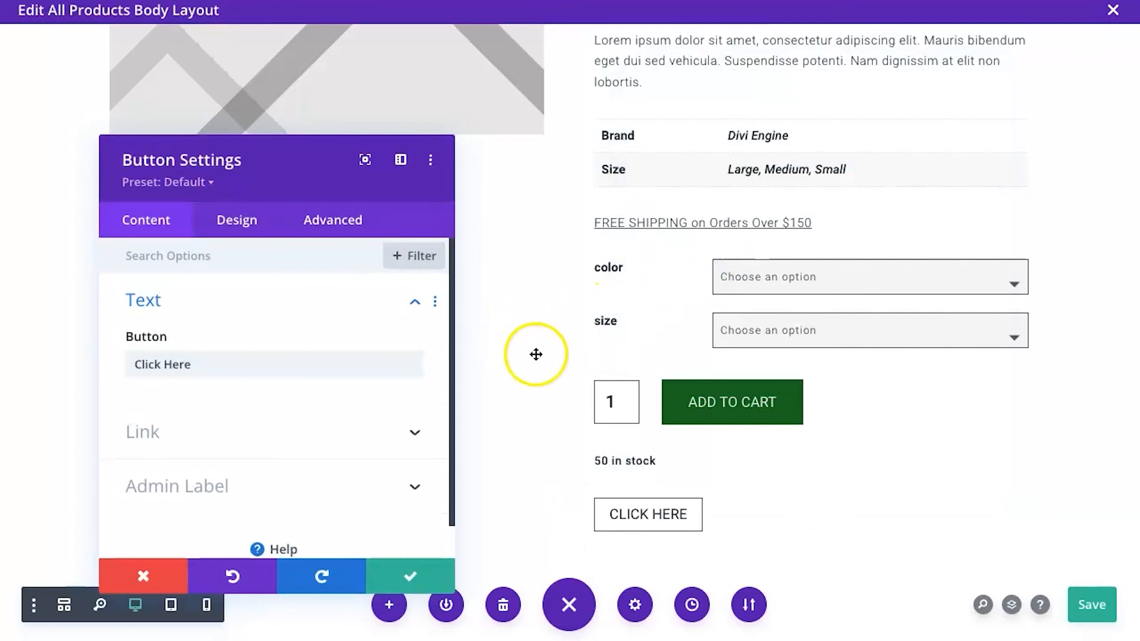
triple_click(204, 362)
text(Shipping & Handling)
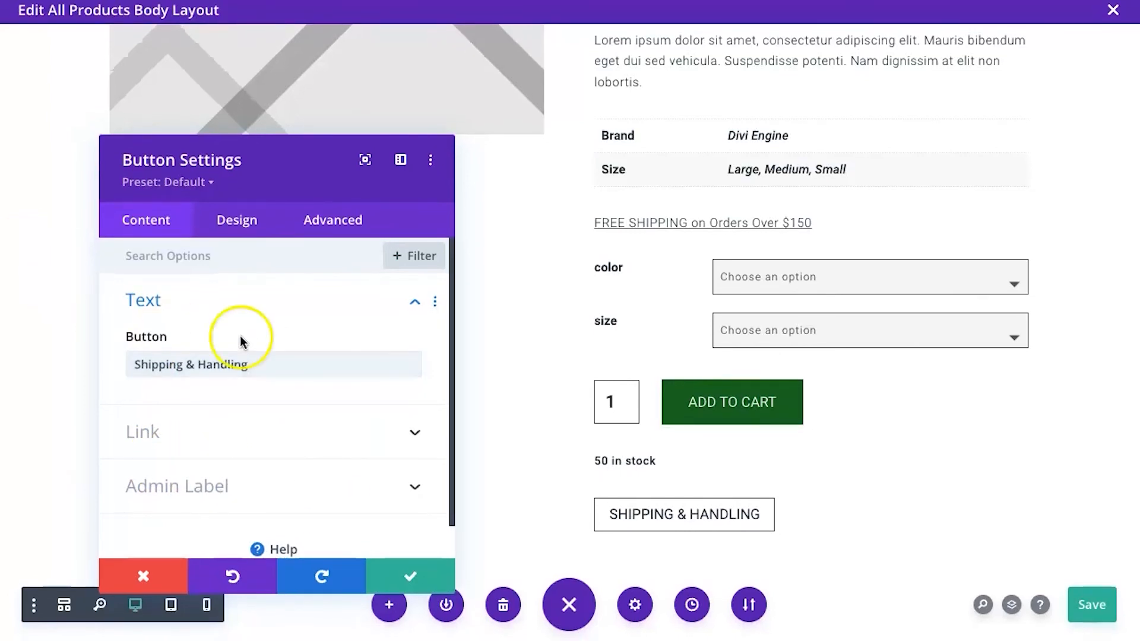
Enable custom styles for the Shipping & Handling button and set its text size to 12px.
click(243, 229)
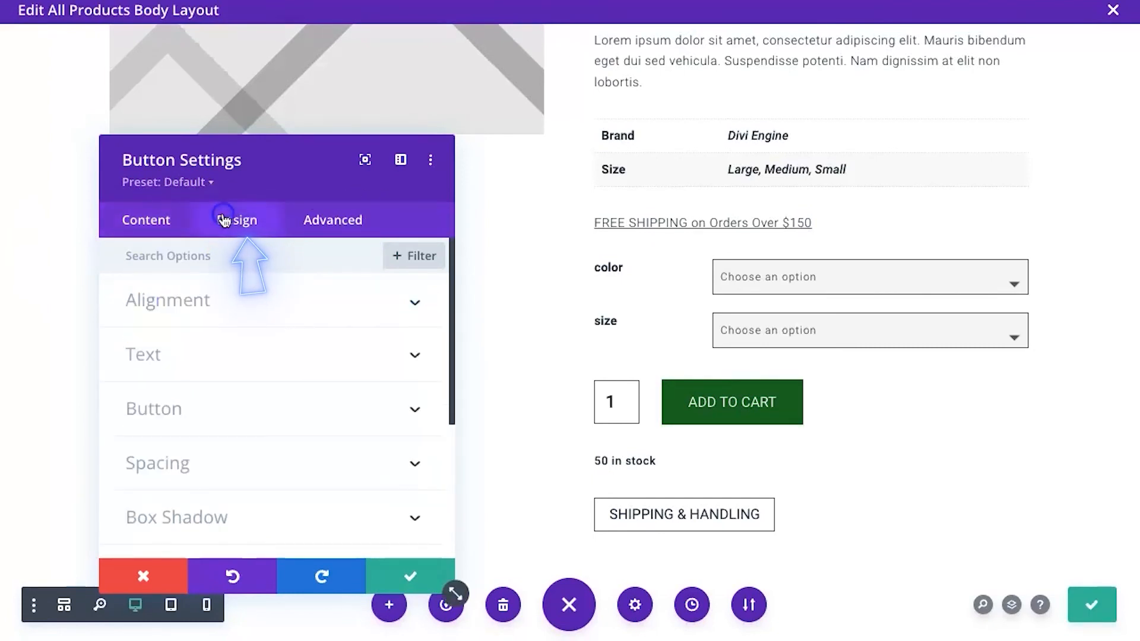
click(172, 413)
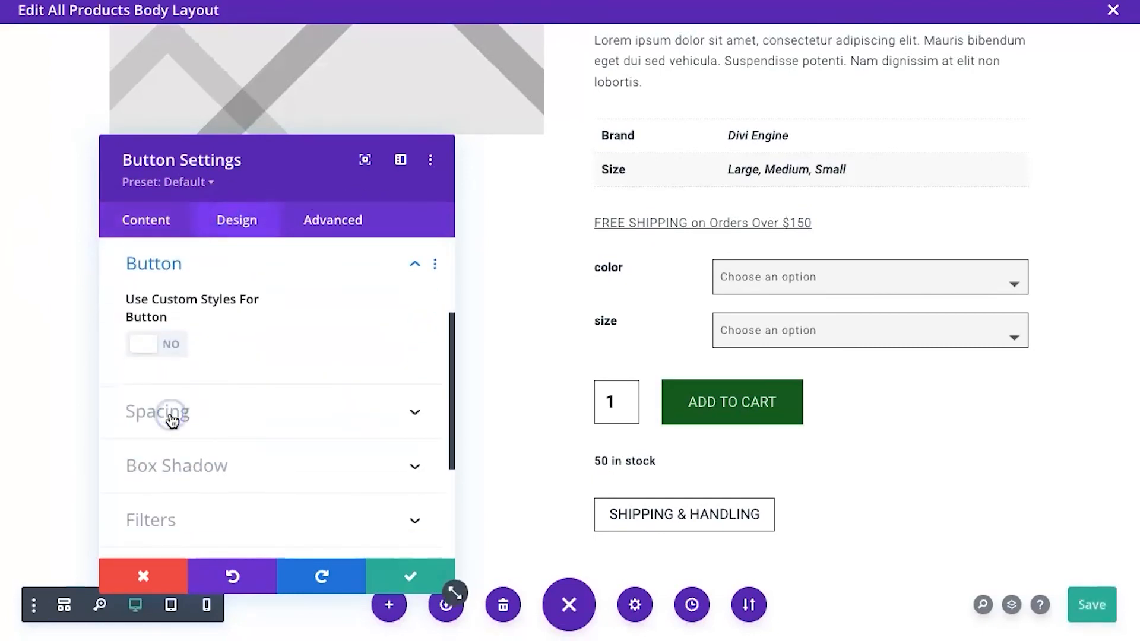
click(169, 343)
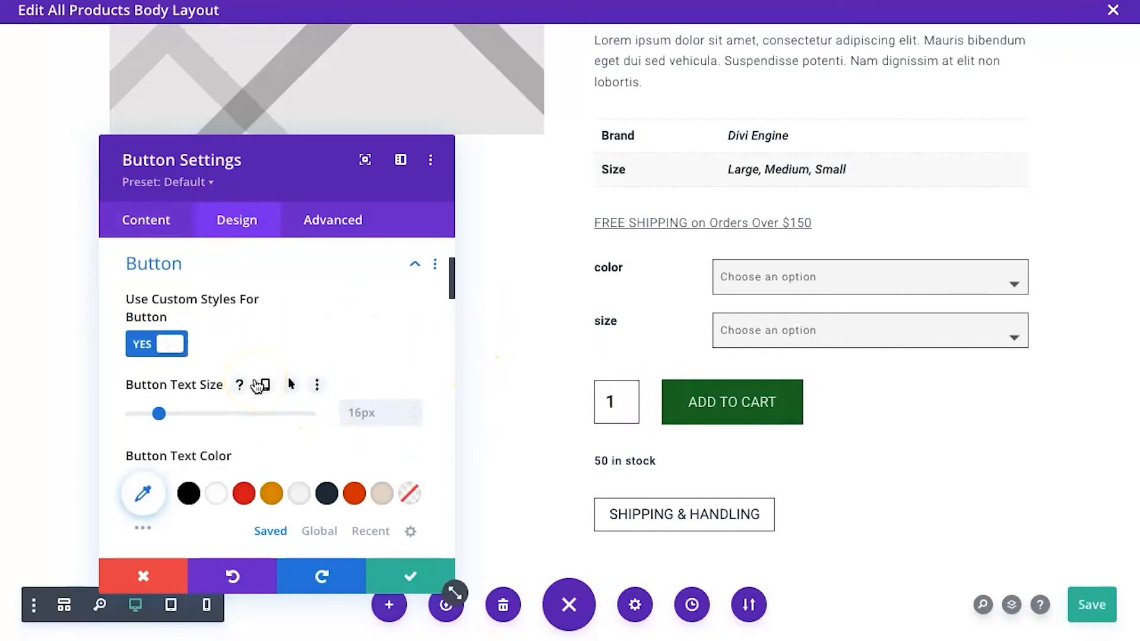
scroll(368, 451, down, 1)
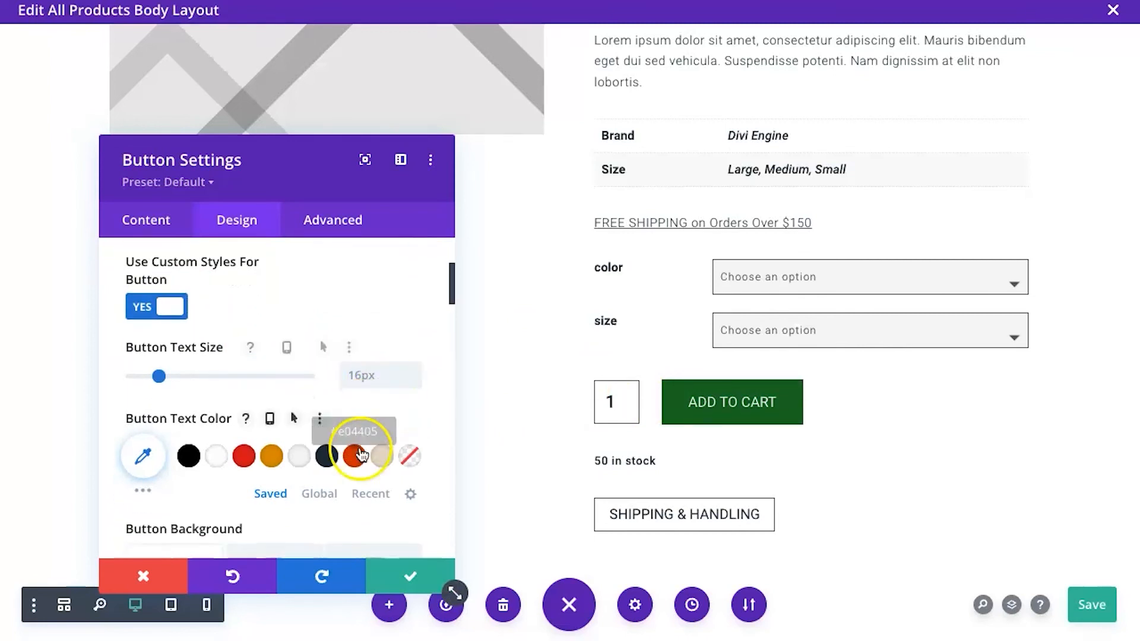
click(361, 373)
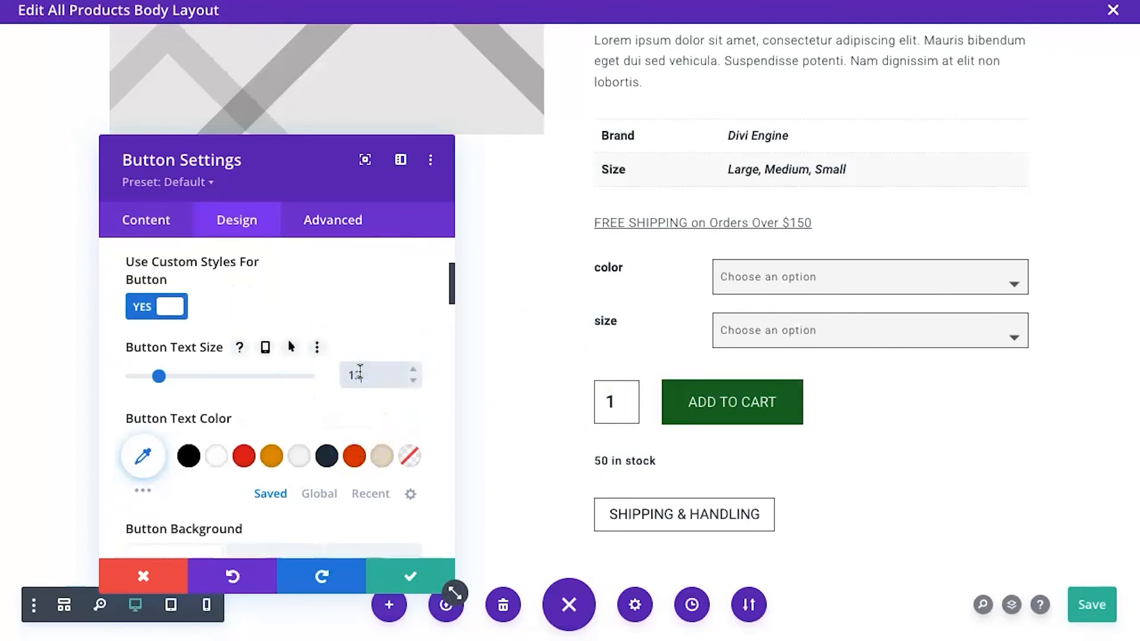
text(px)
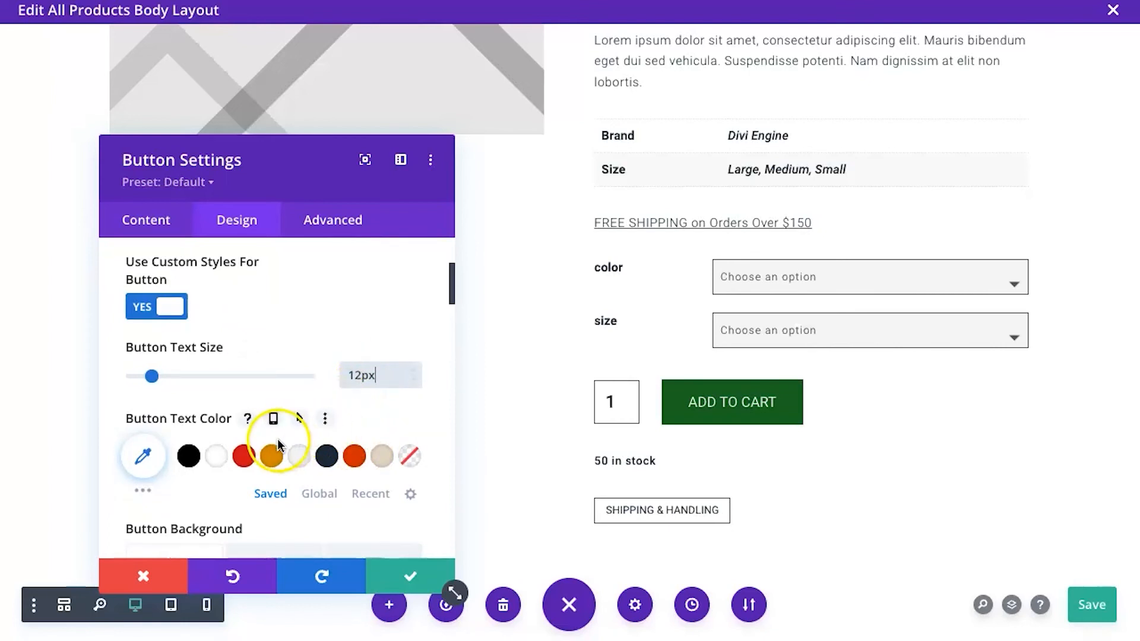
Set the Shipping & Handling button's default border color to #cccccc.
scroll(289, 428, down, 3)
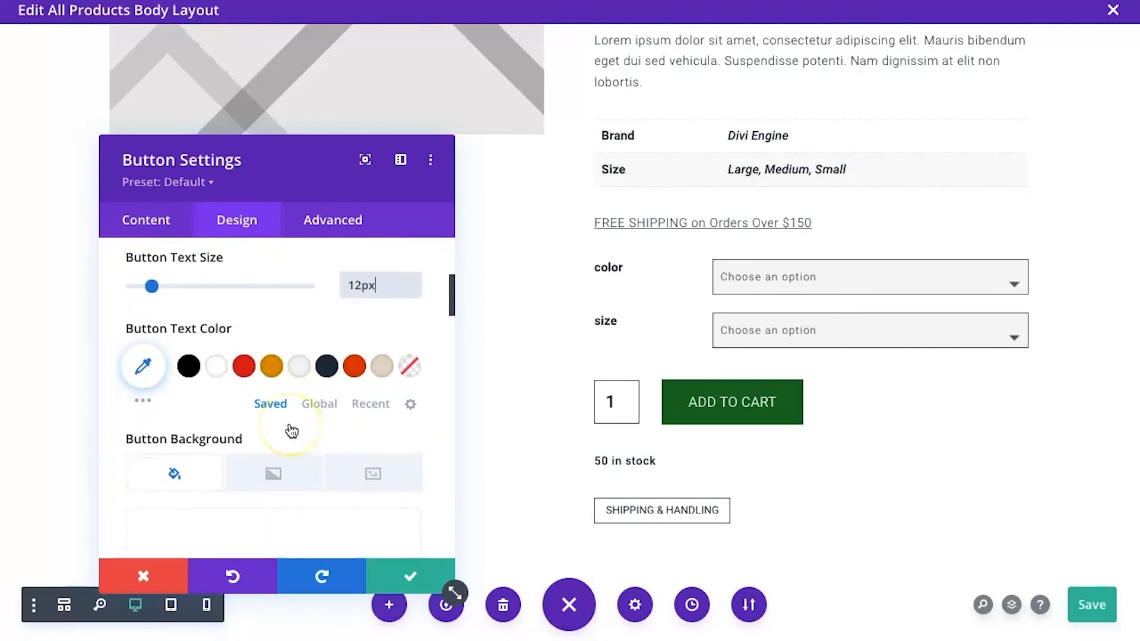
scroll(291, 431, down, 8)
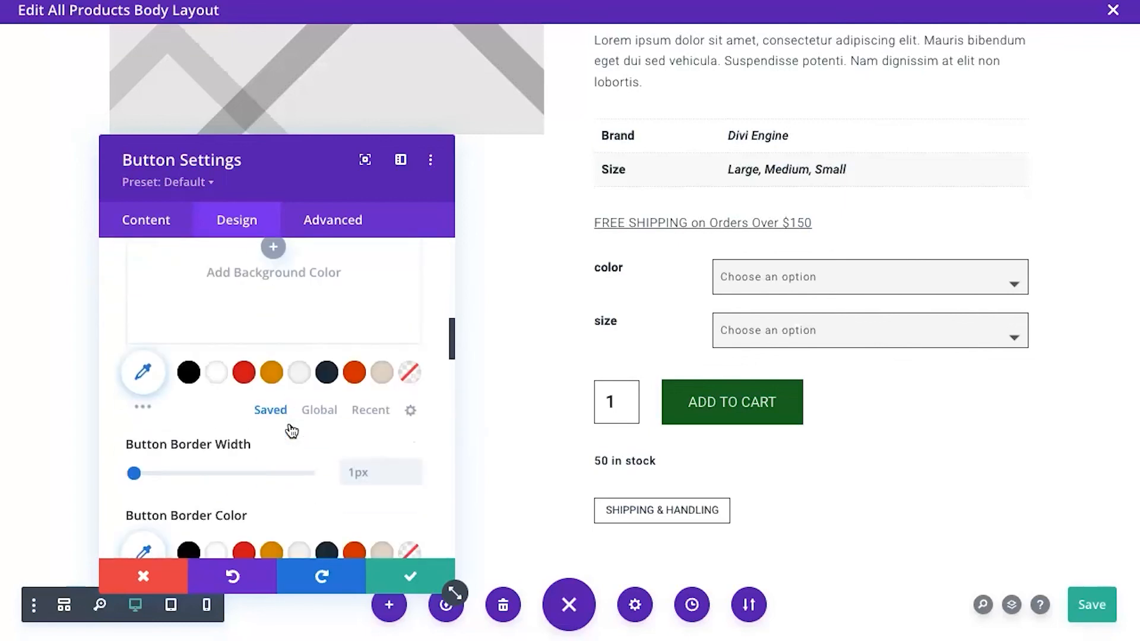
scroll(292, 431, down, 3)
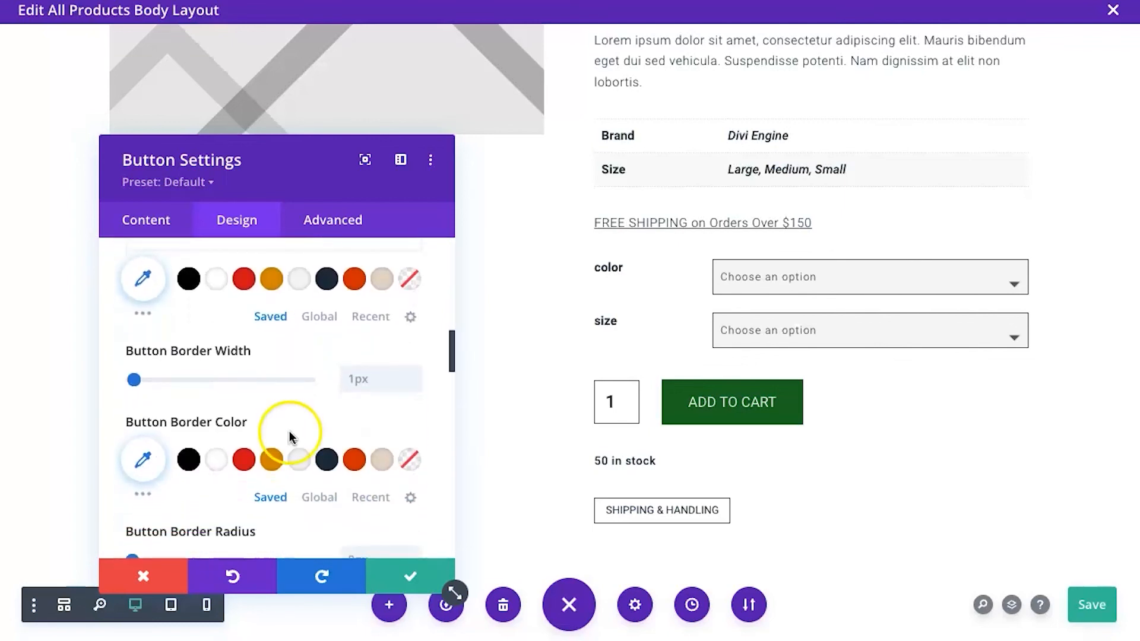
click(144, 462)
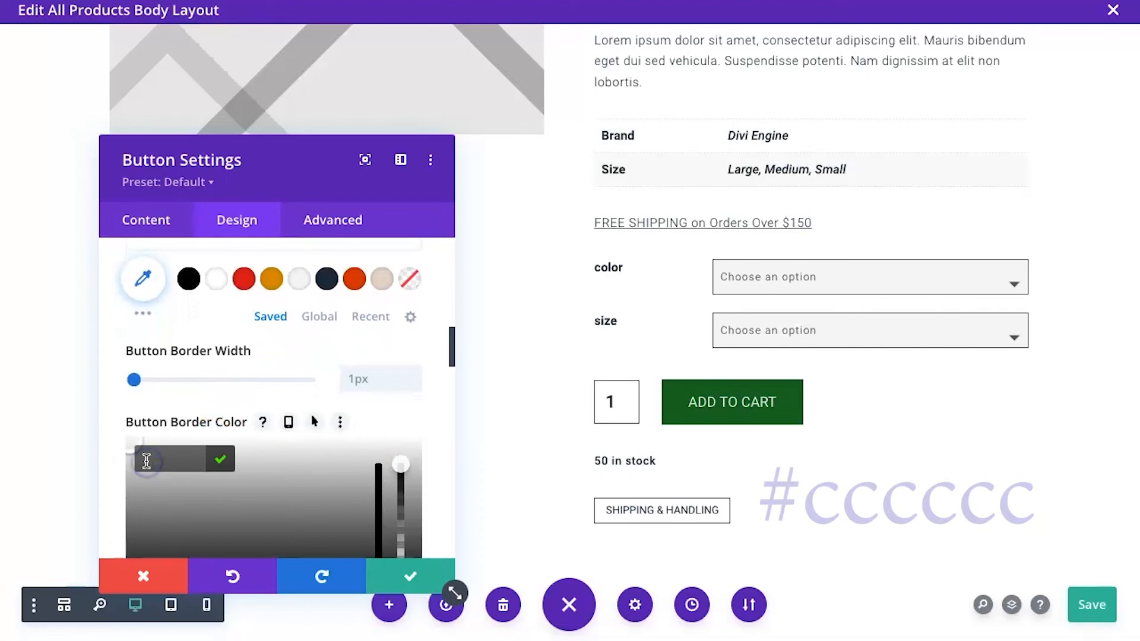
text(cccccc)
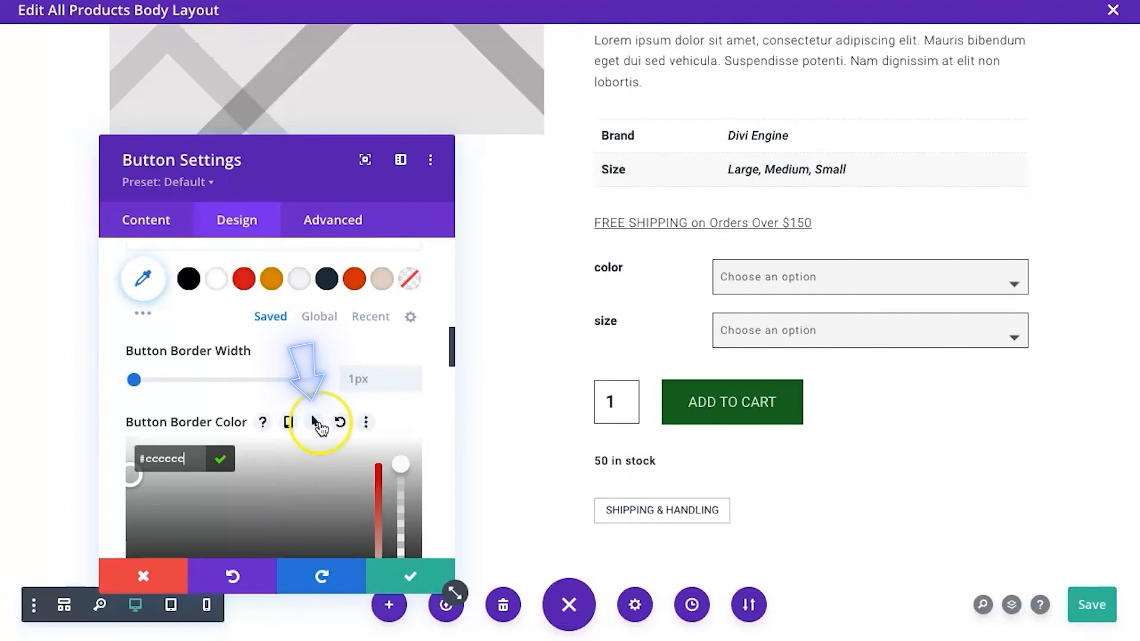
Set the button's hover border color to the saved dark navy #253746 and turn off the button icon.
click(318, 422)
scroll(320, 424, down, 2)
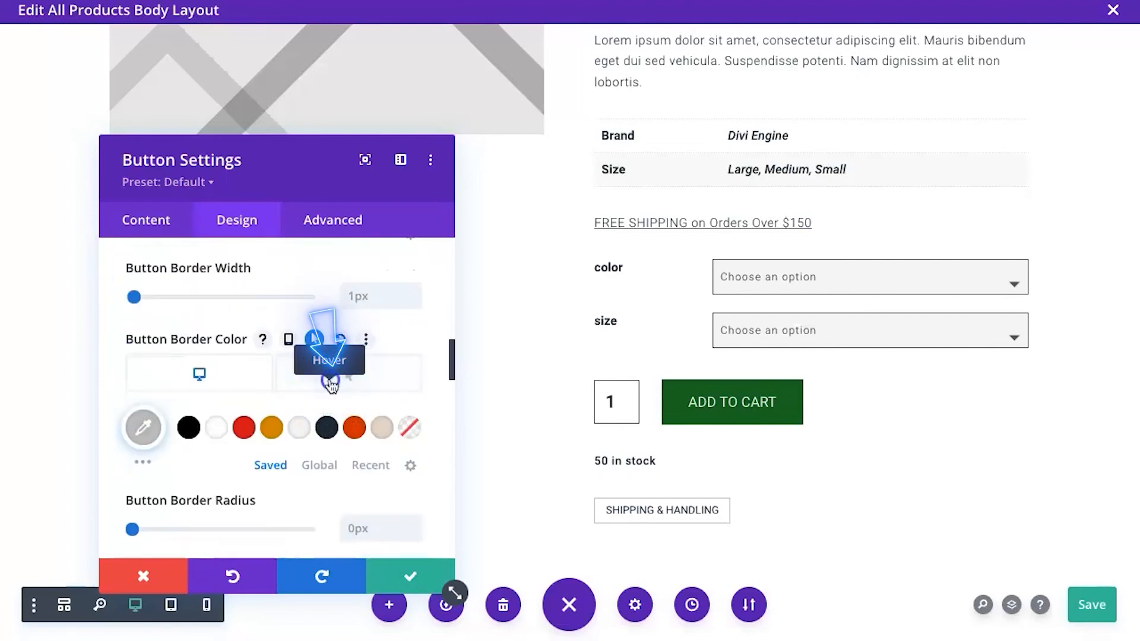
click(330, 386)
click(326, 427)
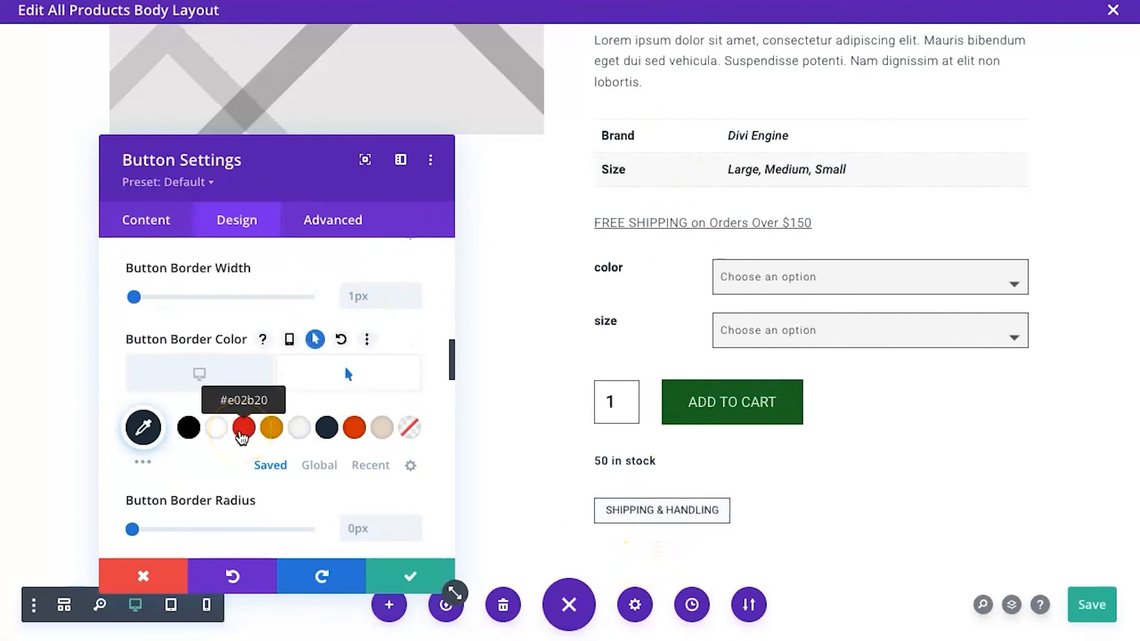
scroll(242, 439, down, 5)
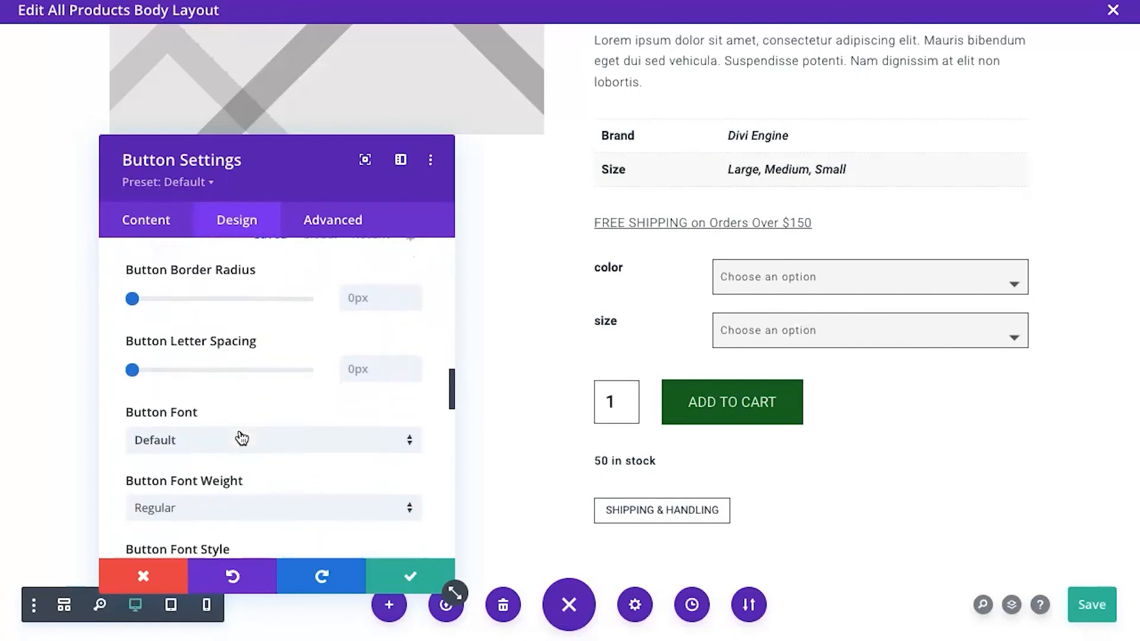
click(146, 469)
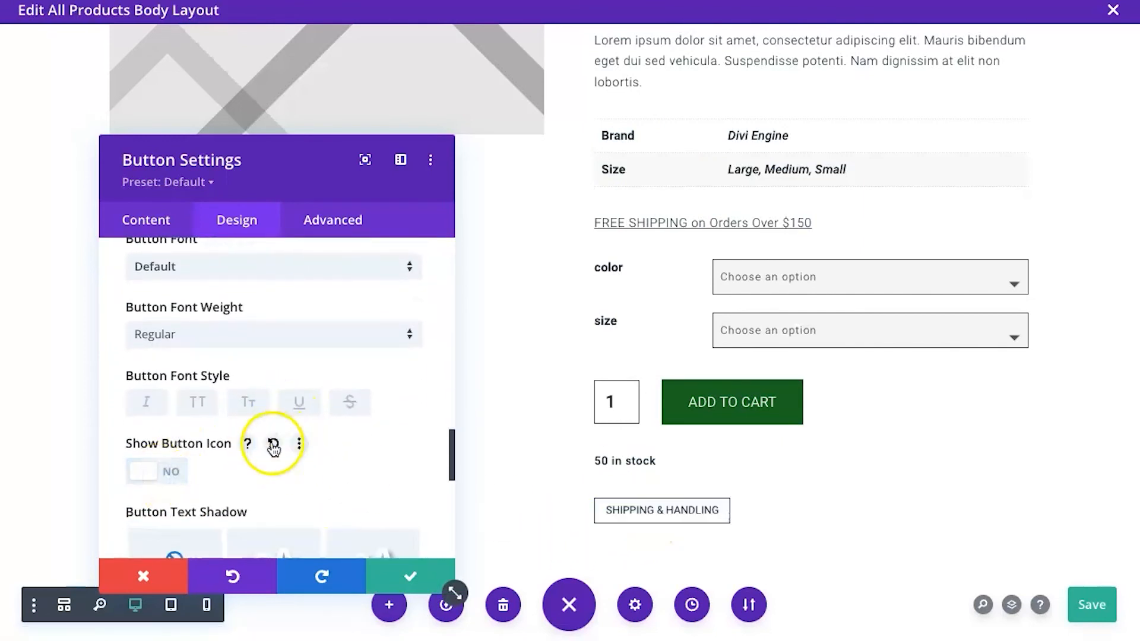
Set the Shipping & Handling button's top margin to 75px.
scroll(270, 451, down, 3)
scroll(267, 454, down, 4)
click(255, 373)
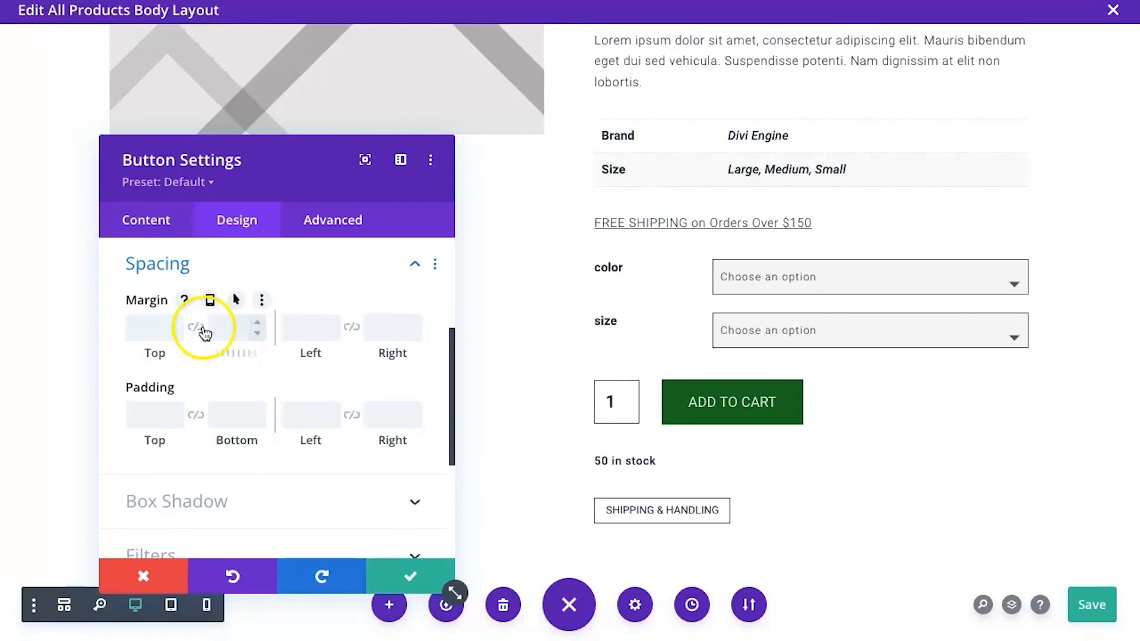
click(157, 329)
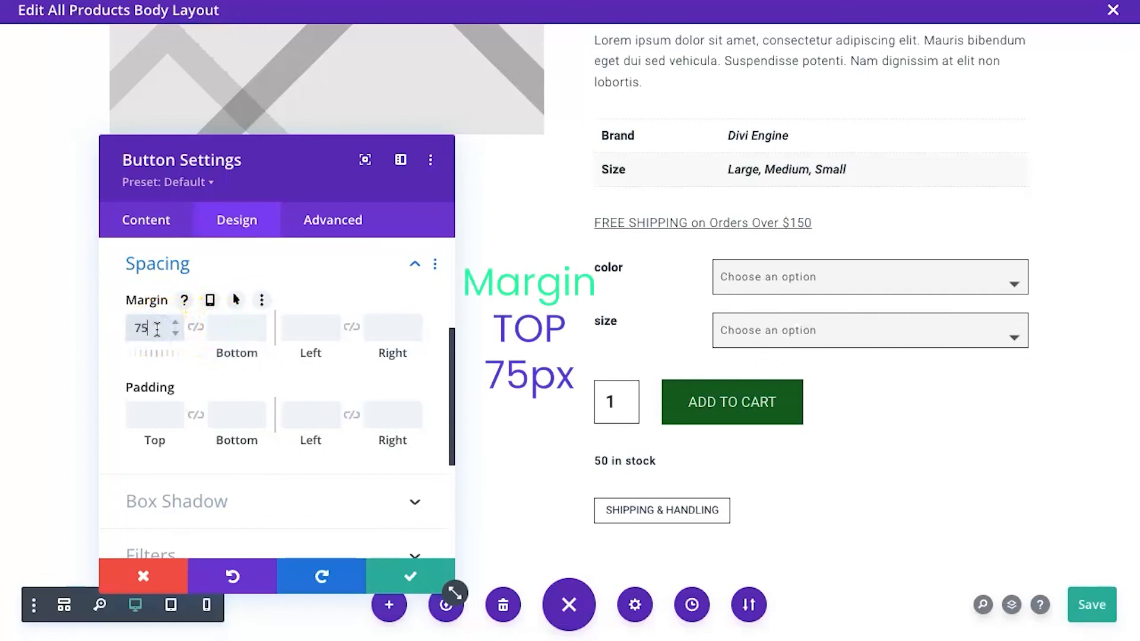
scroll(659, 374, down, 2)
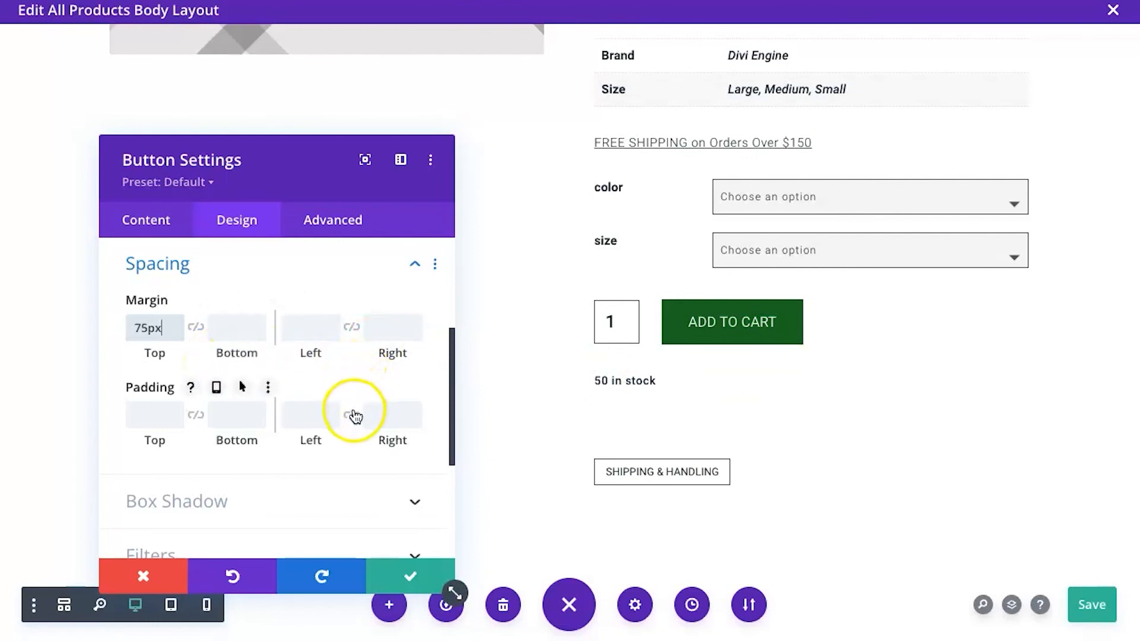
Set the button's padding to a linked 12px top and bottom and a linked 15% left and right.
click(151, 419)
text(12)
click(202, 418)
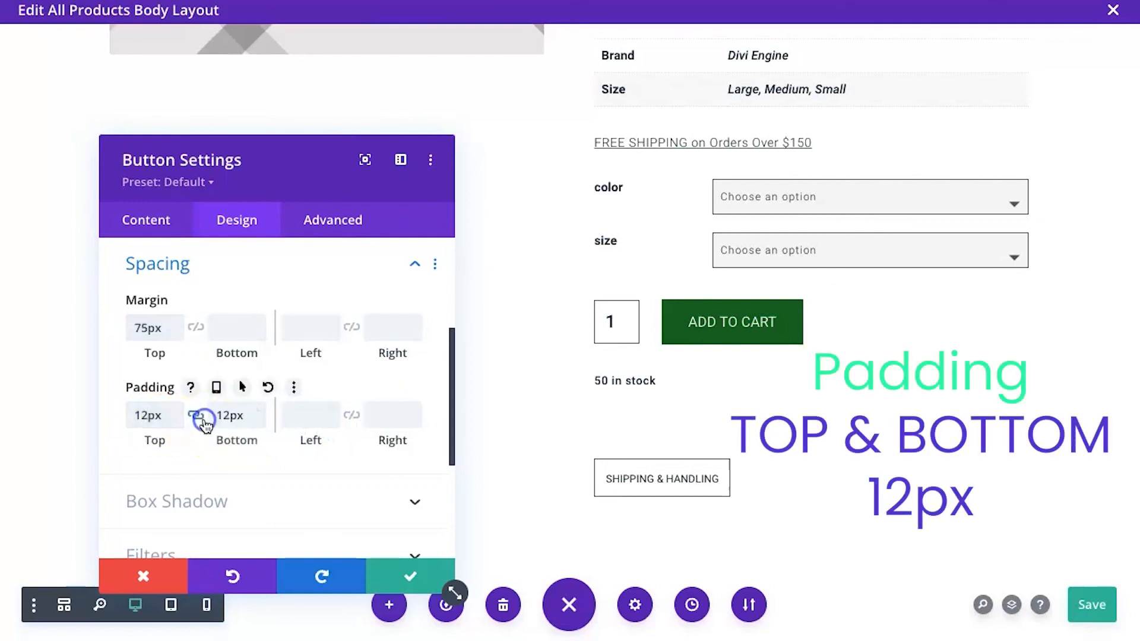
click(298, 414)
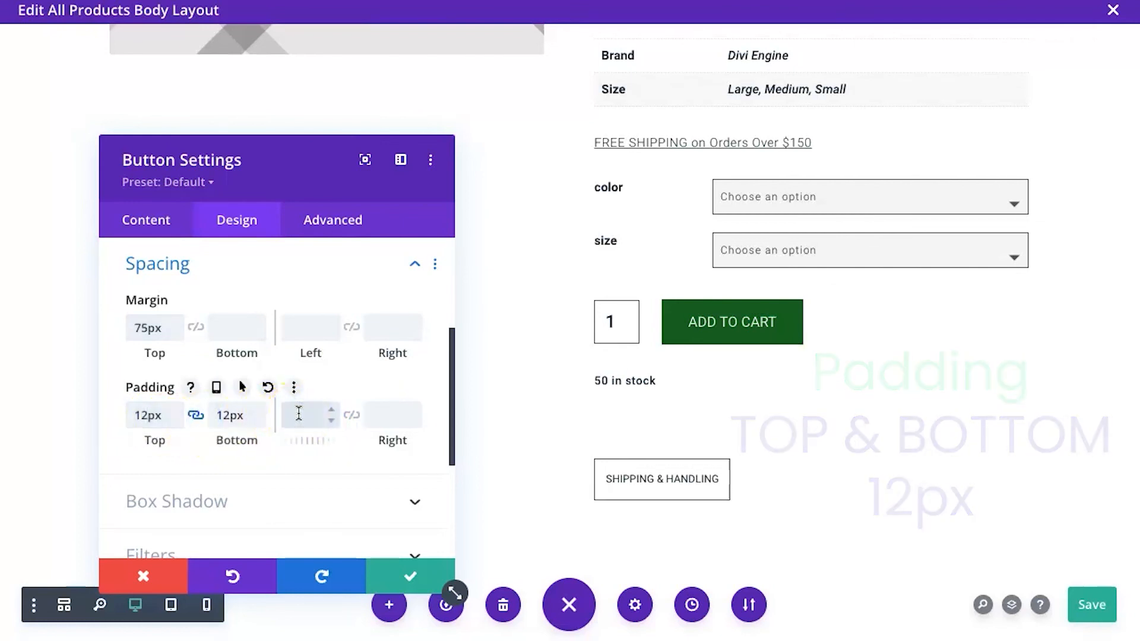
text(15)
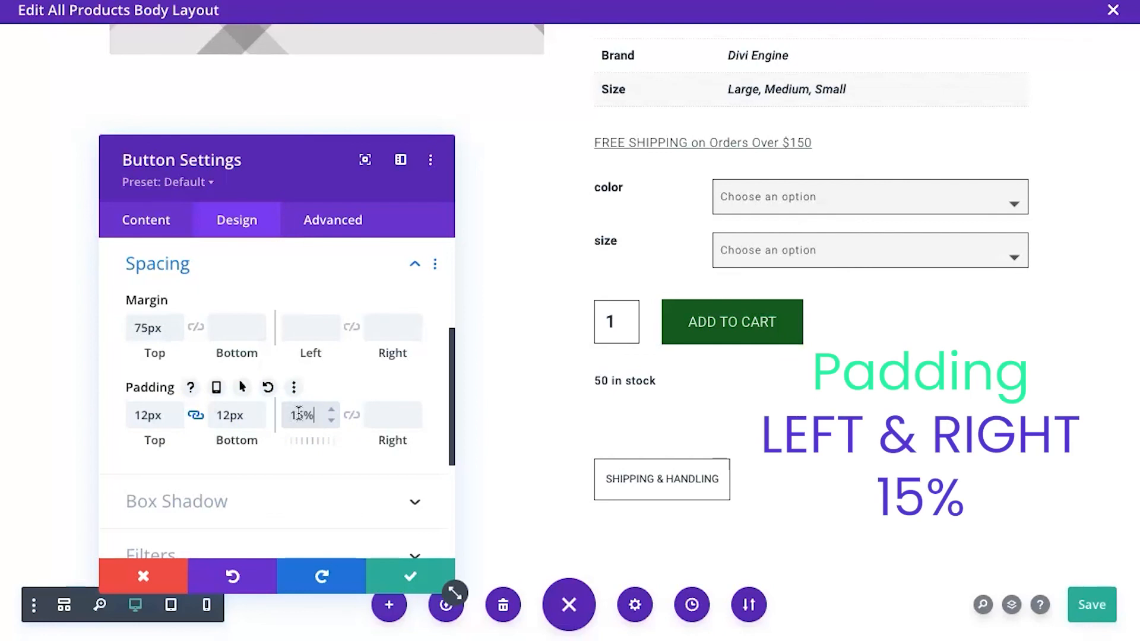
text(%)
click(352, 414)
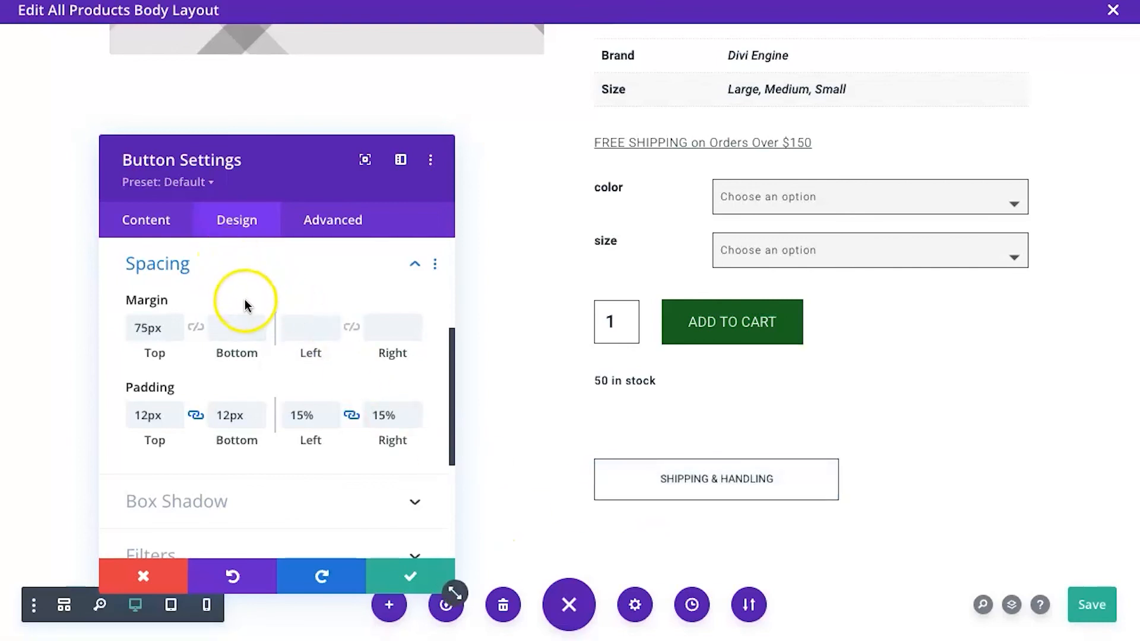
Check the Shipping & Handling button's border color for the desktop and hover states.
scroll(247, 305, up, 3)
scroll(211, 423, down, 1)
click(214, 380)
scroll(216, 445, down, 5)
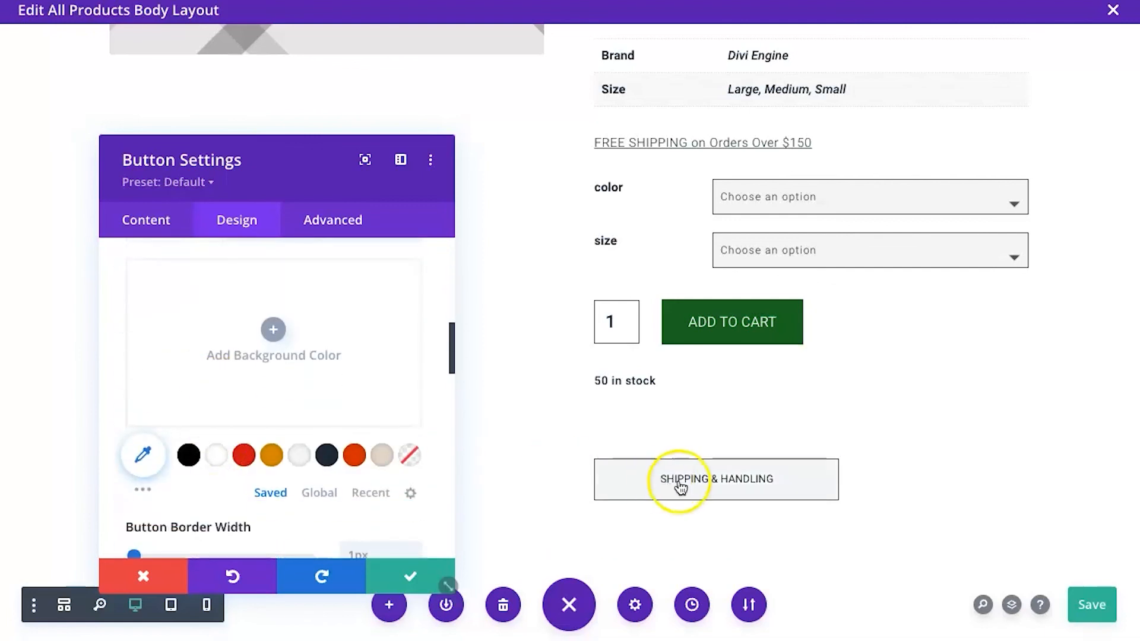
scroll(310, 442, down, 5)
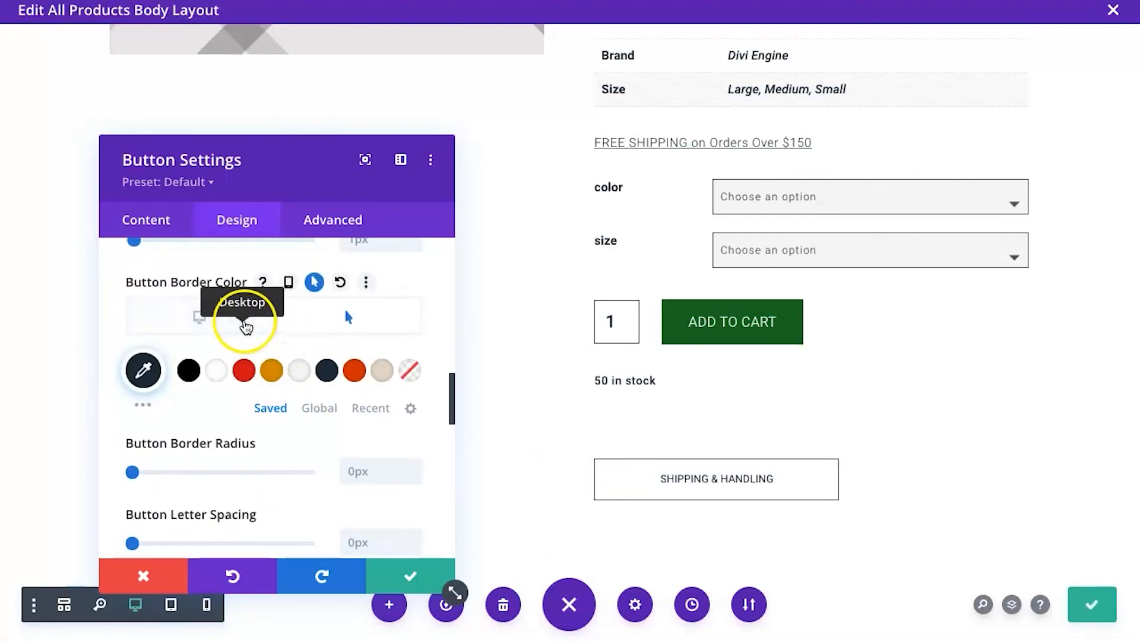
click(220, 313)
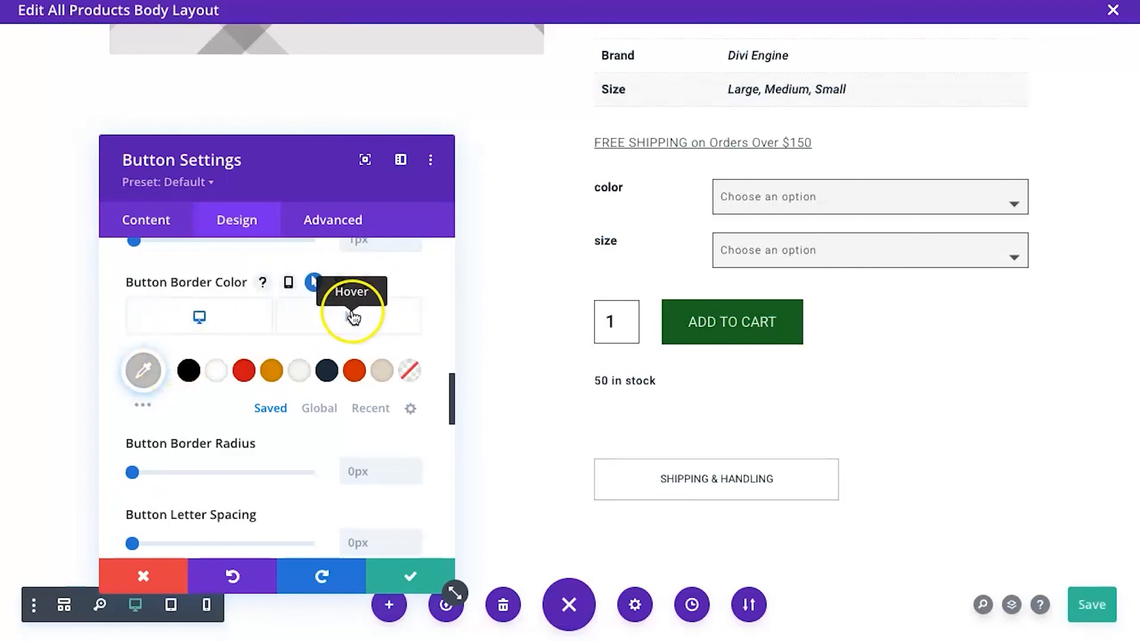
scroll(352, 316, up, 10)
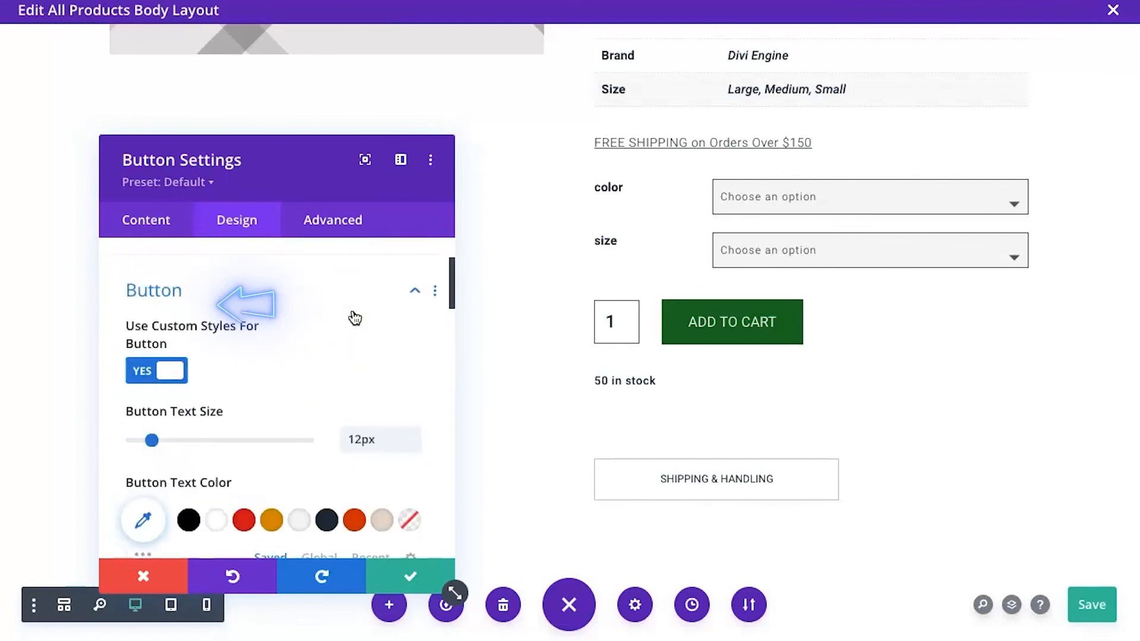
Center-align the Shipping & Handling button and save the module's settings.
click(262, 319)
click(283, 363)
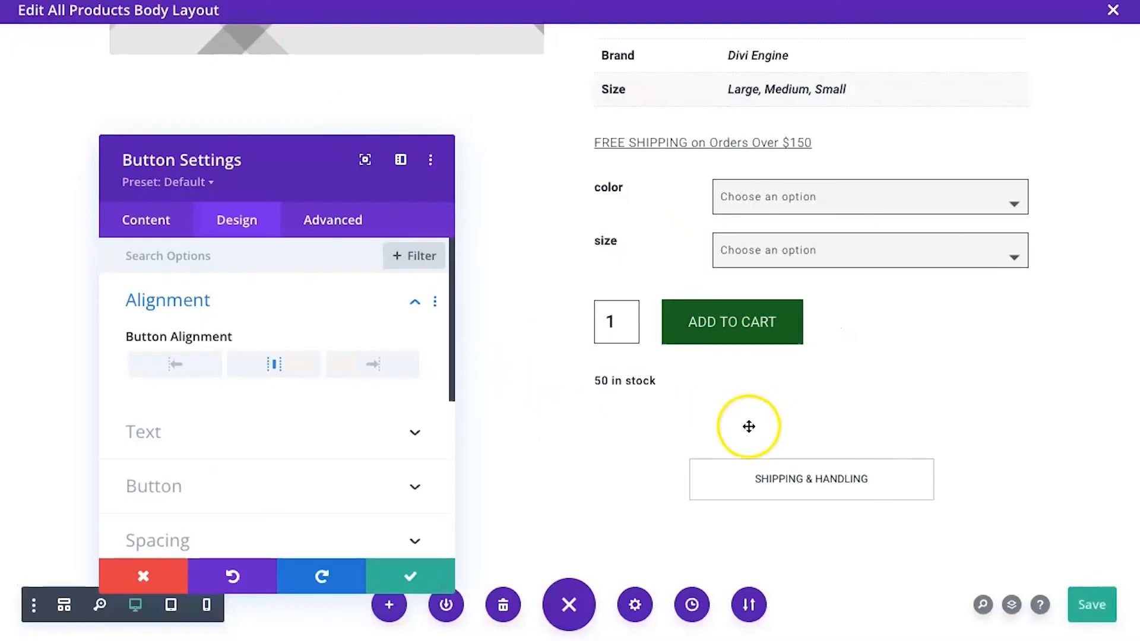
click(410, 579)
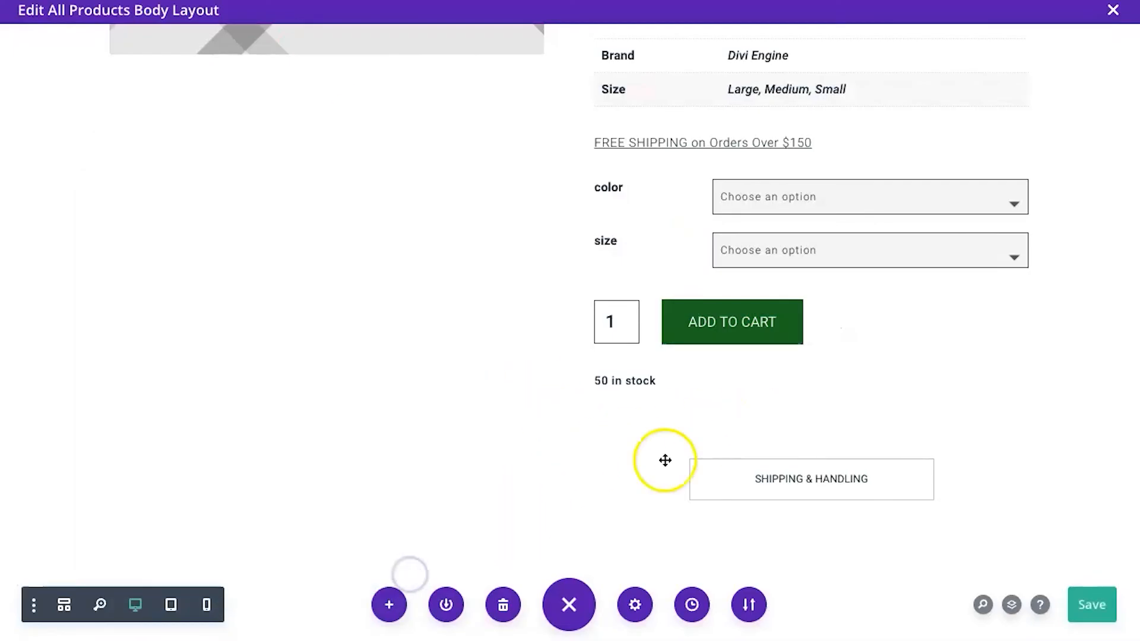
Save the All Products body layout, close the layout editor, and save the Theme Builder changes.
scroll(766, 408, up, 4)
scroll(769, 409, down, 5)
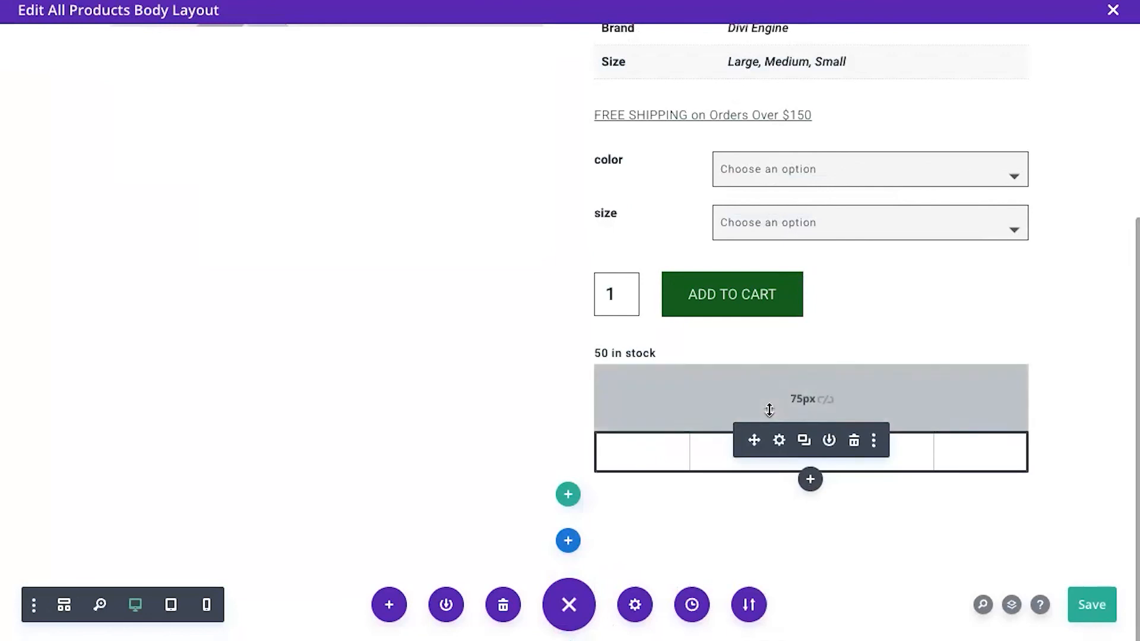
click(1076, 612)
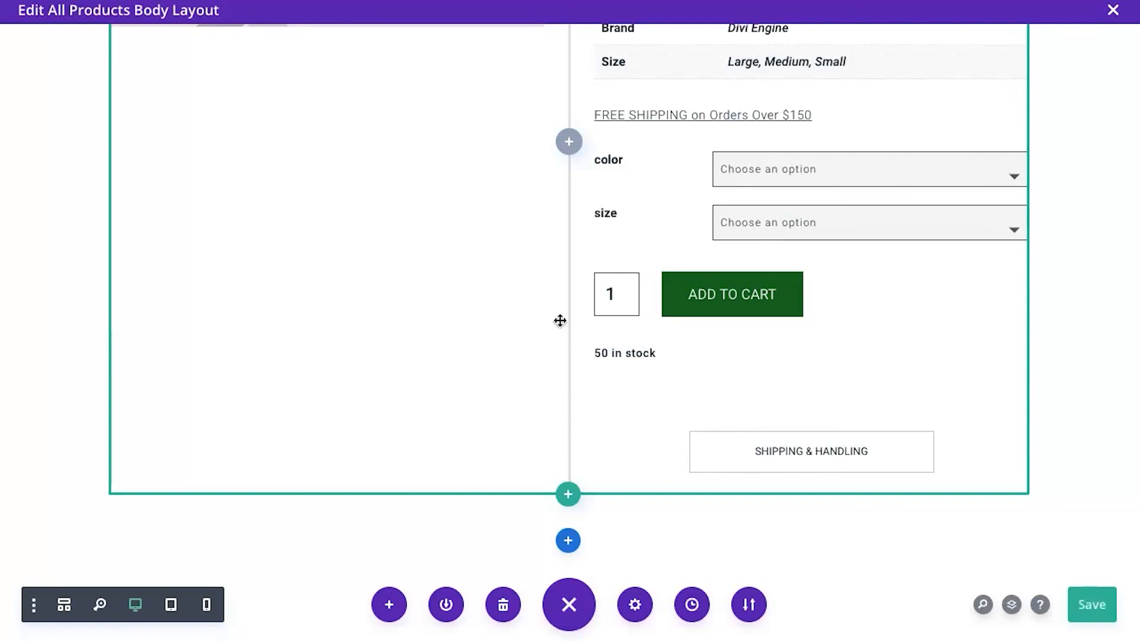
click(1113, 11)
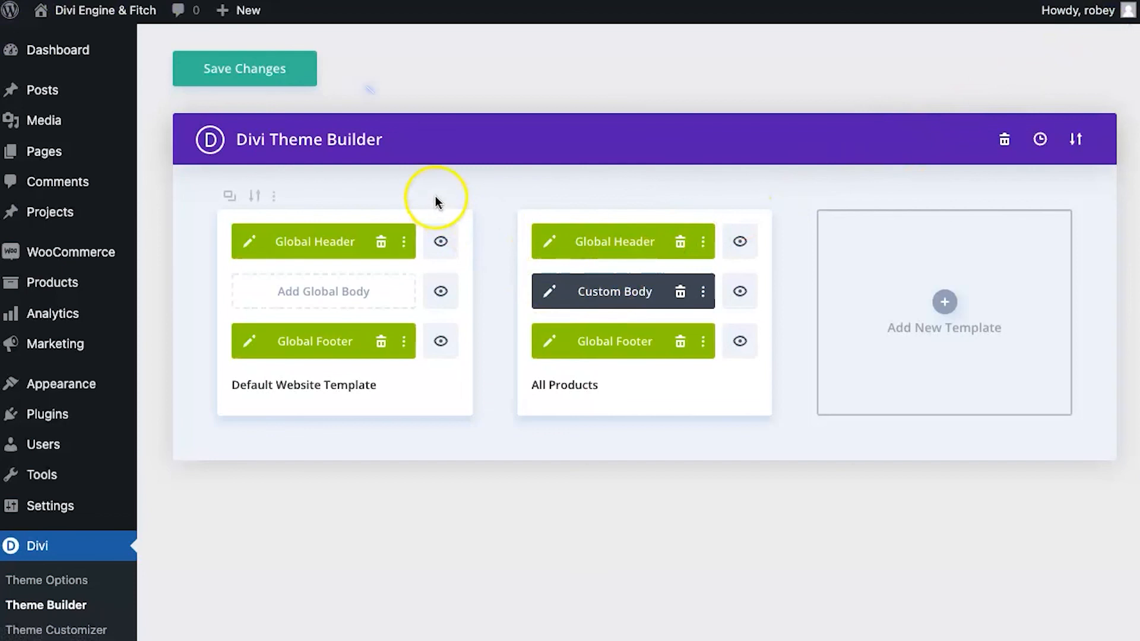
click(255, 67)
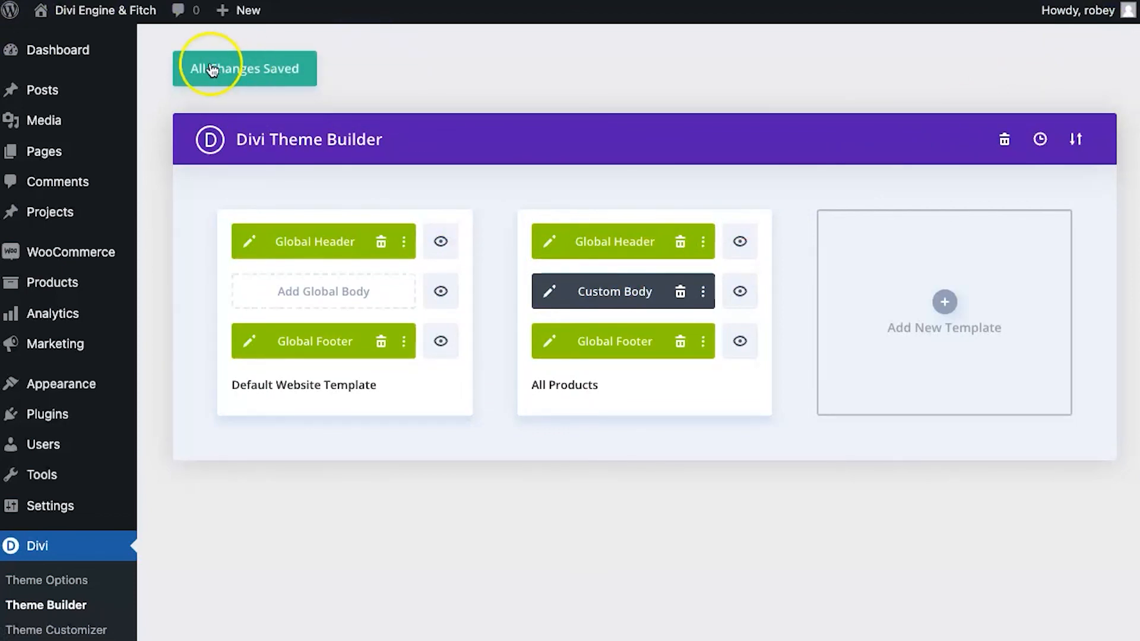
Open the live store in a new tab and go to the Divi Engine Tee product page.
mouse_move(77, 14)
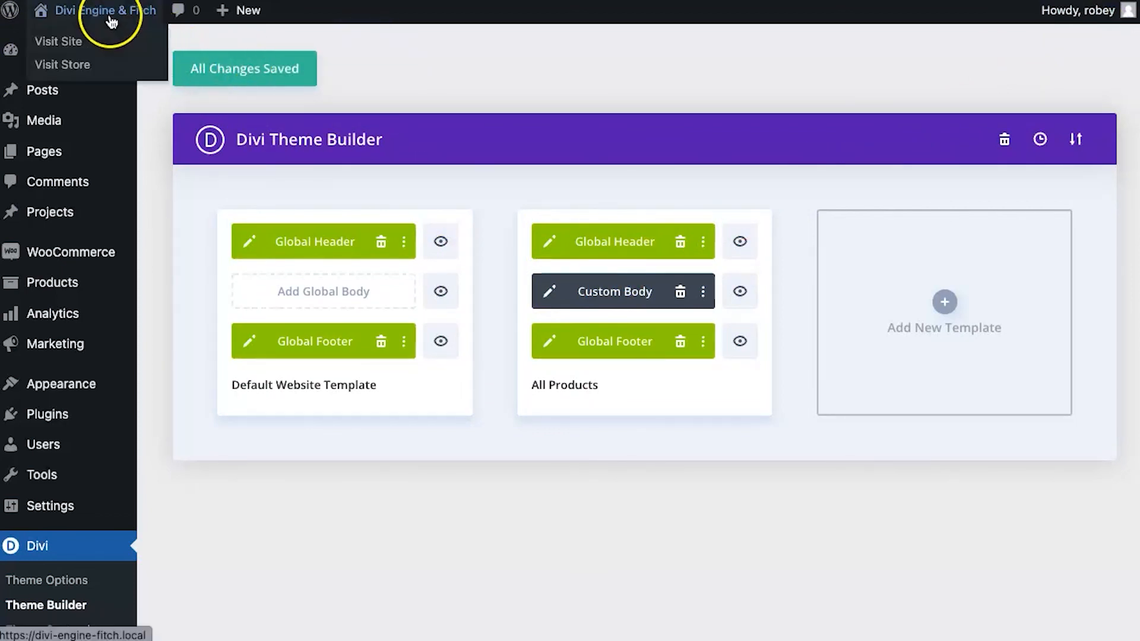
right_click(63, 66)
click(93, 76)
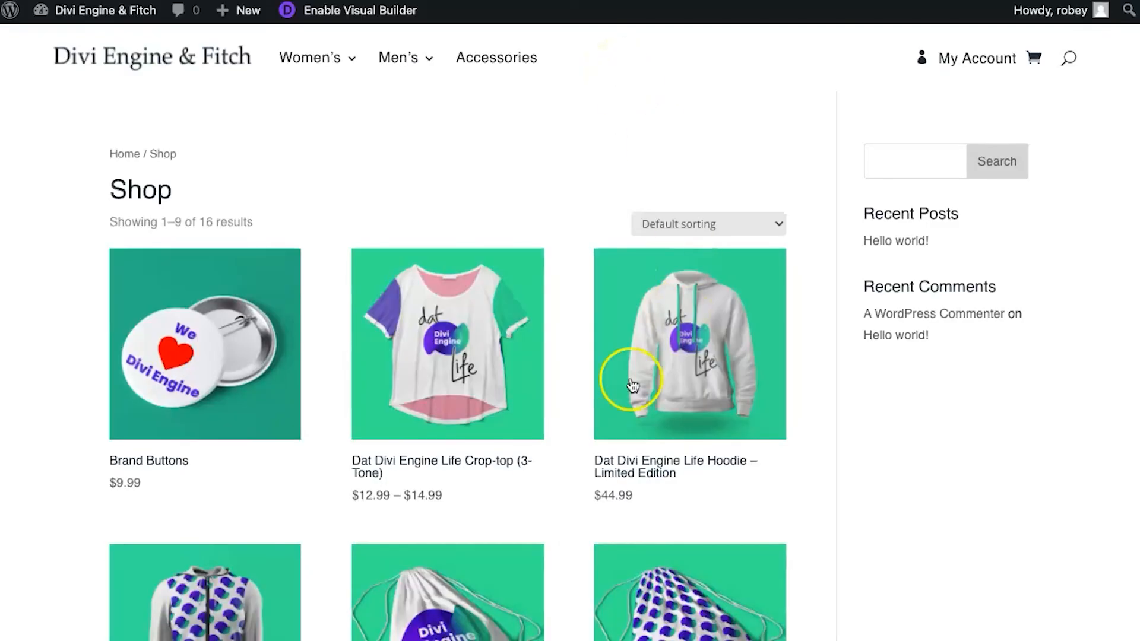
scroll(550, 455, down, 7)
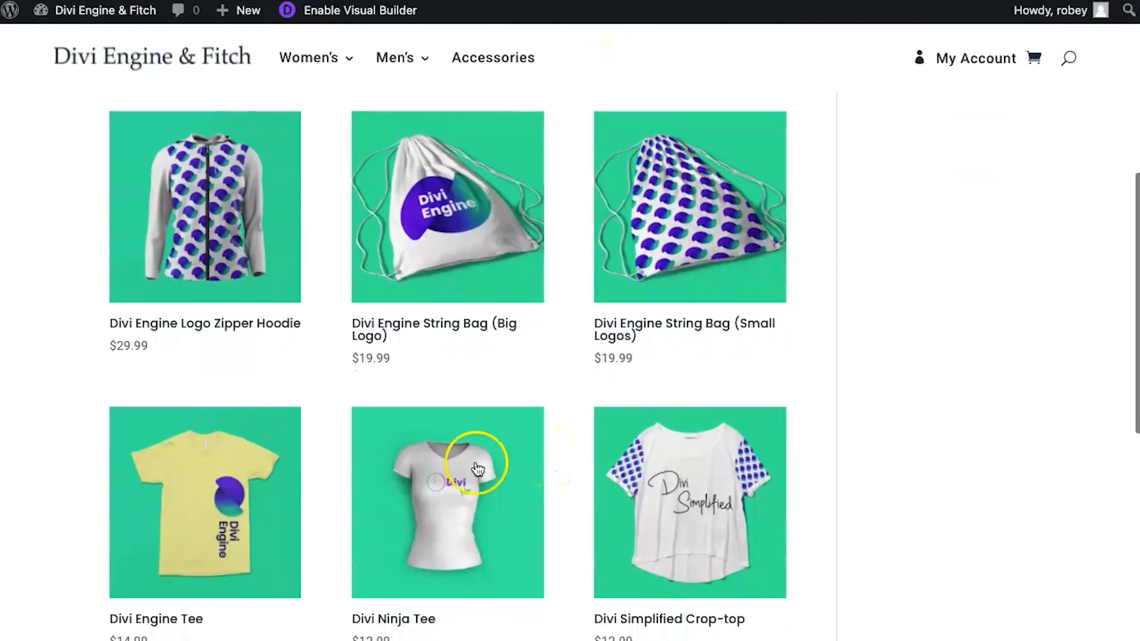
click(246, 504)
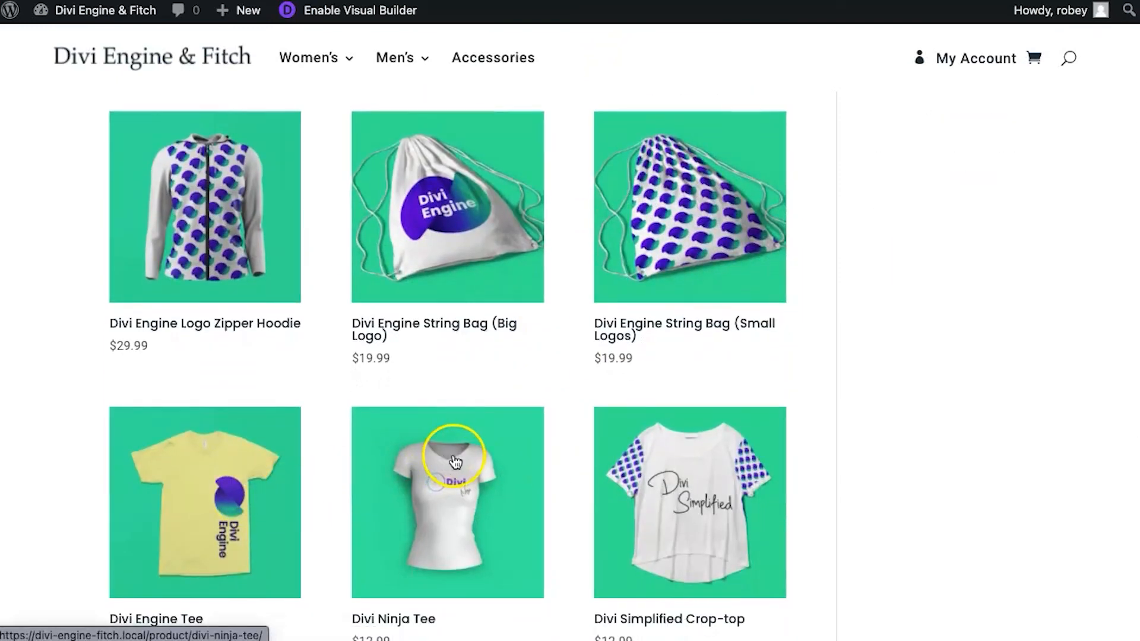
scroll(748, 413, down, 1)
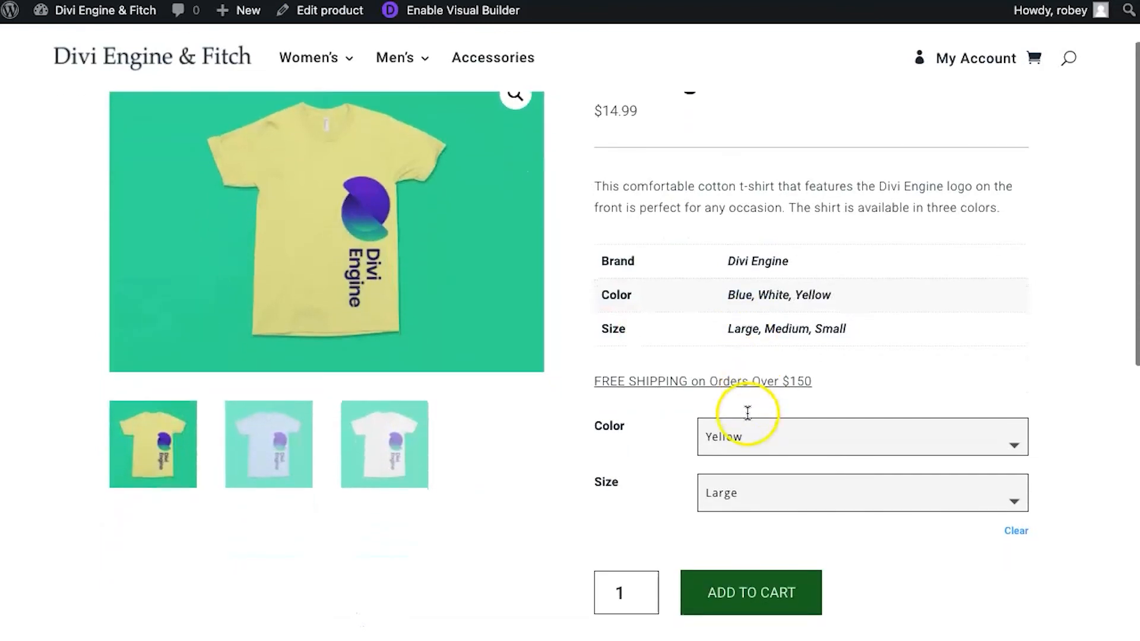
Preview the white shirt in the product gallery and check the page down to the Shipping & Handling button's hover style.
click(248, 483)
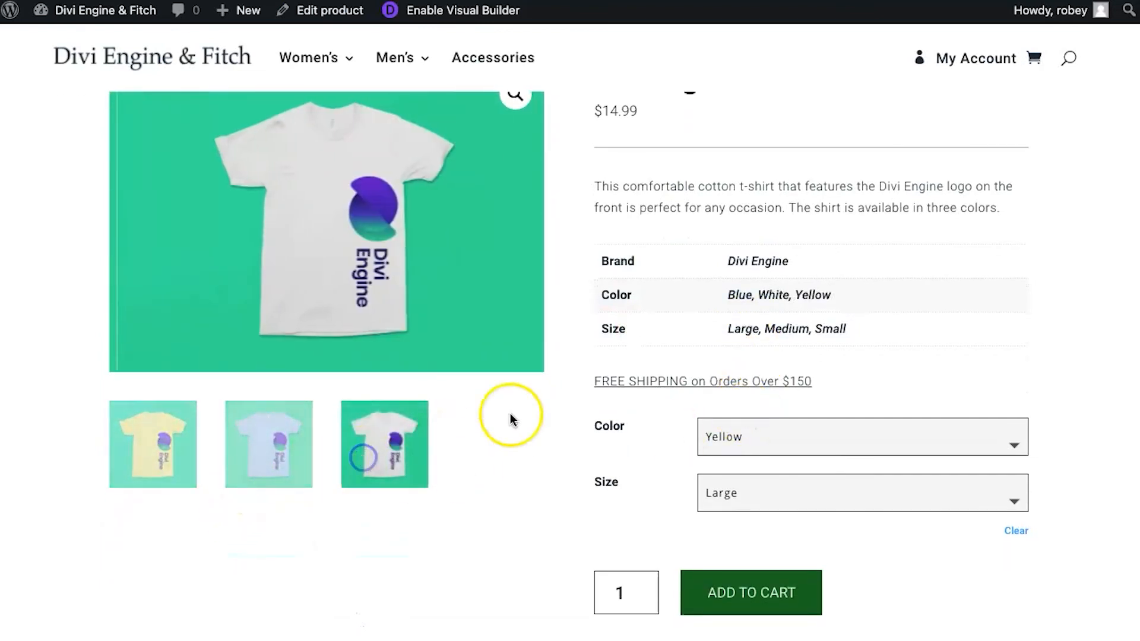
scroll(642, 354, up, 2)
scroll(642, 354, down, 5)
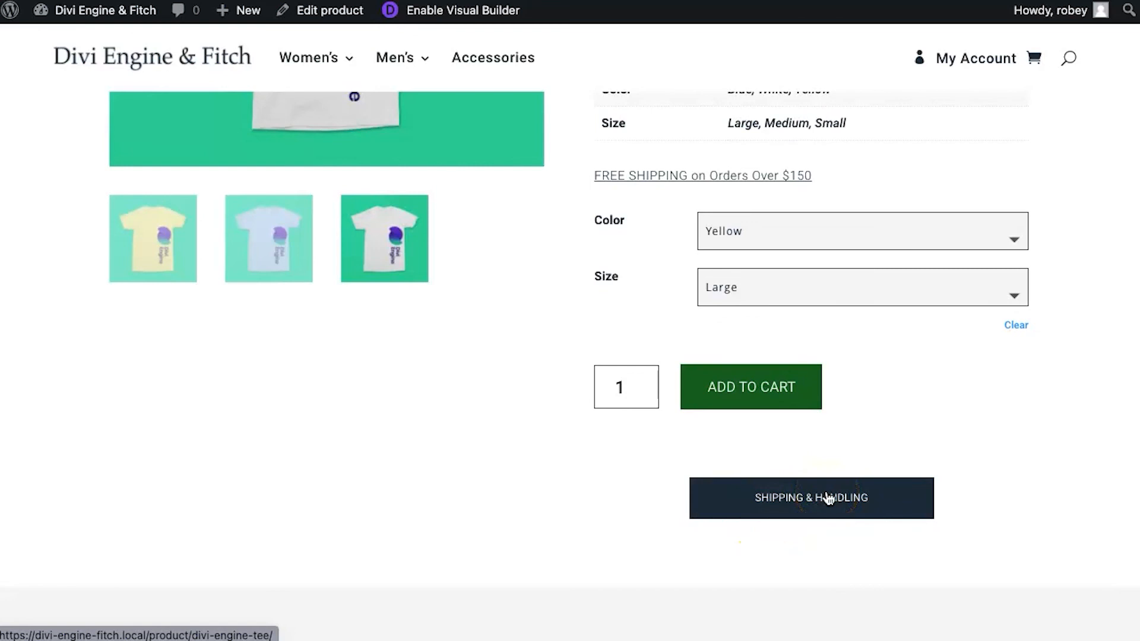
scroll(858, 448, up, 5)
scroll(855, 469, down, 2)
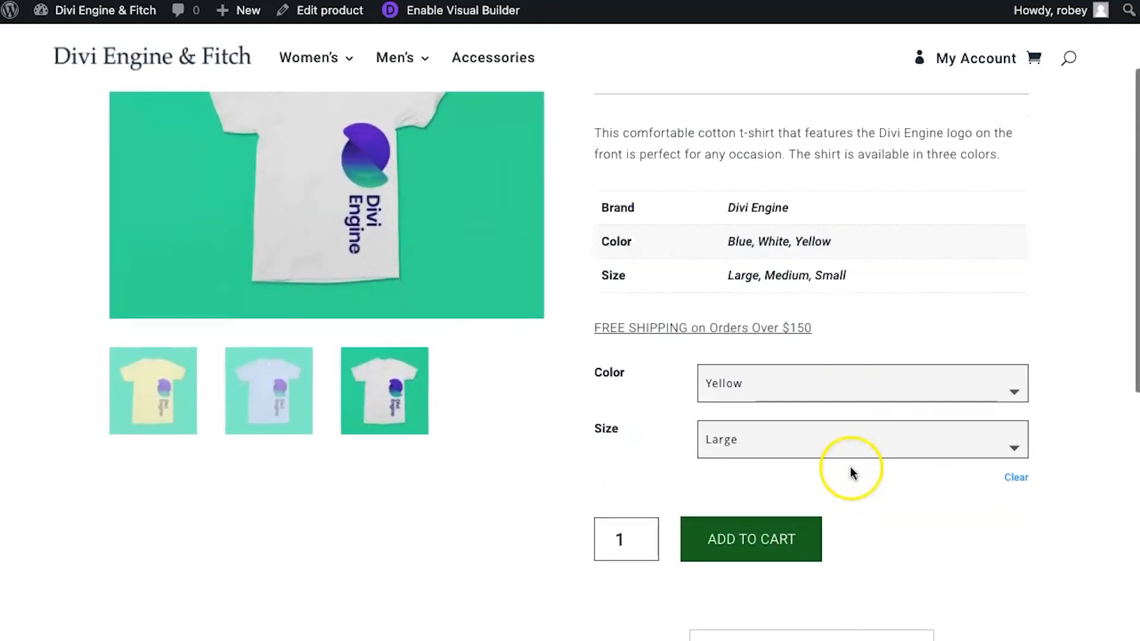
Test the tee's color variations by choosing White, Blue and finally Yellow, checking the main product image.
click(853, 386)
click(818, 365)
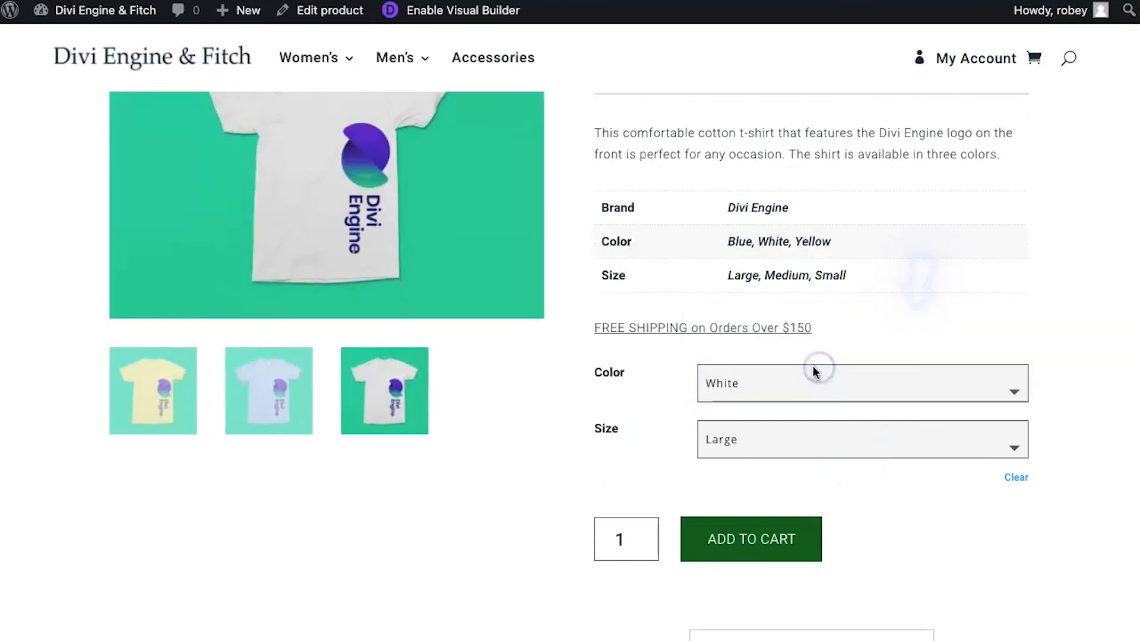
click(785, 370)
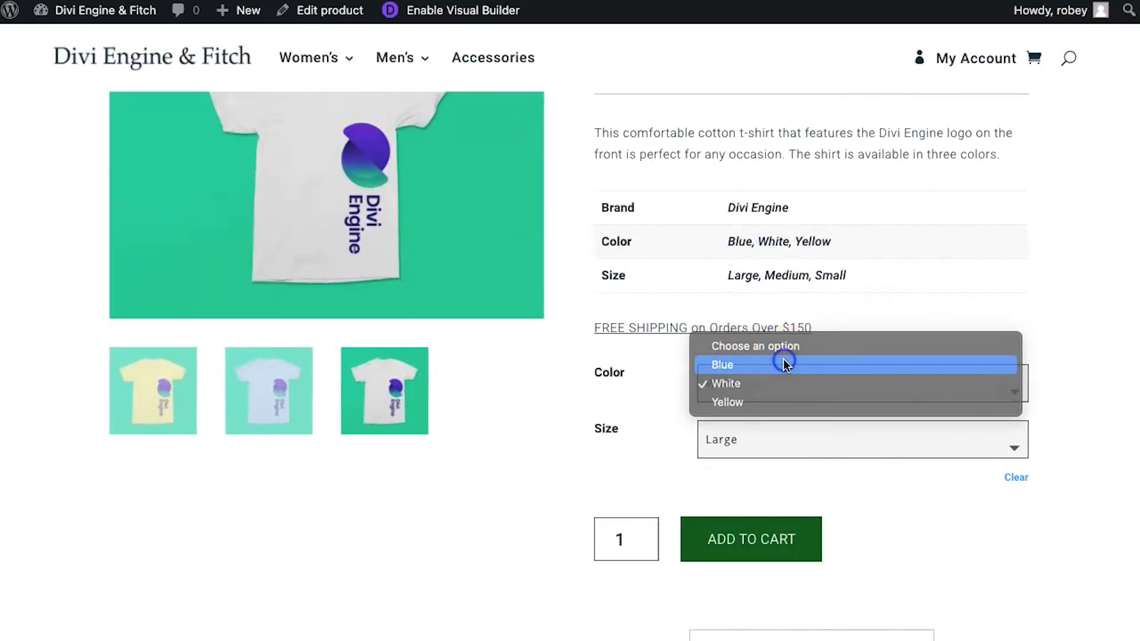
click(784, 364)
scroll(677, 364, up, 1)
click(769, 464)
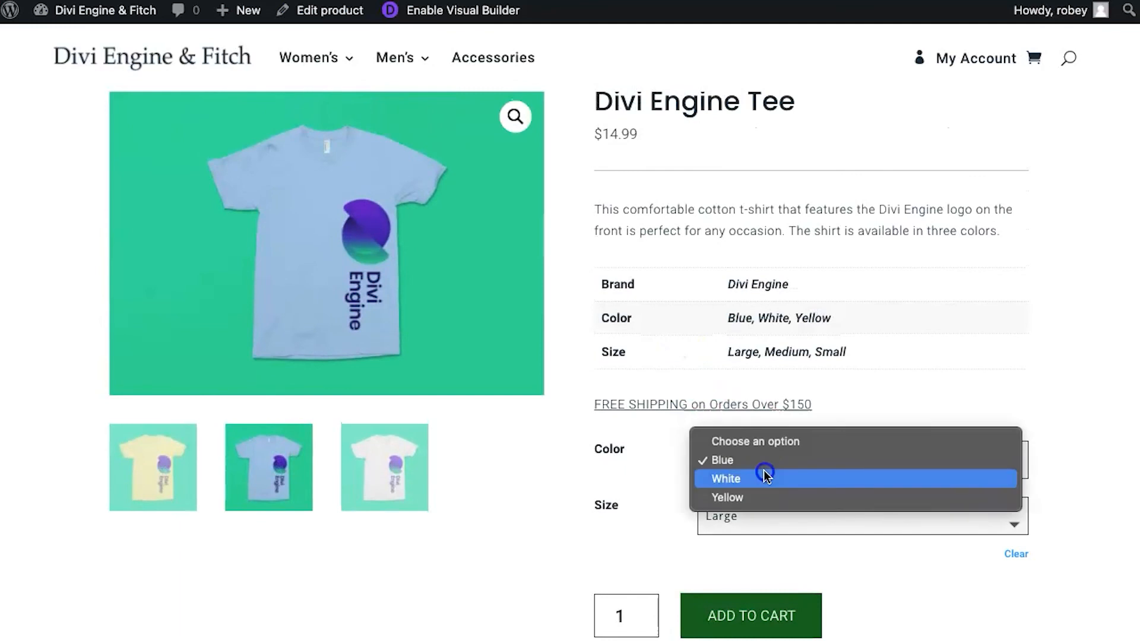
click(763, 497)
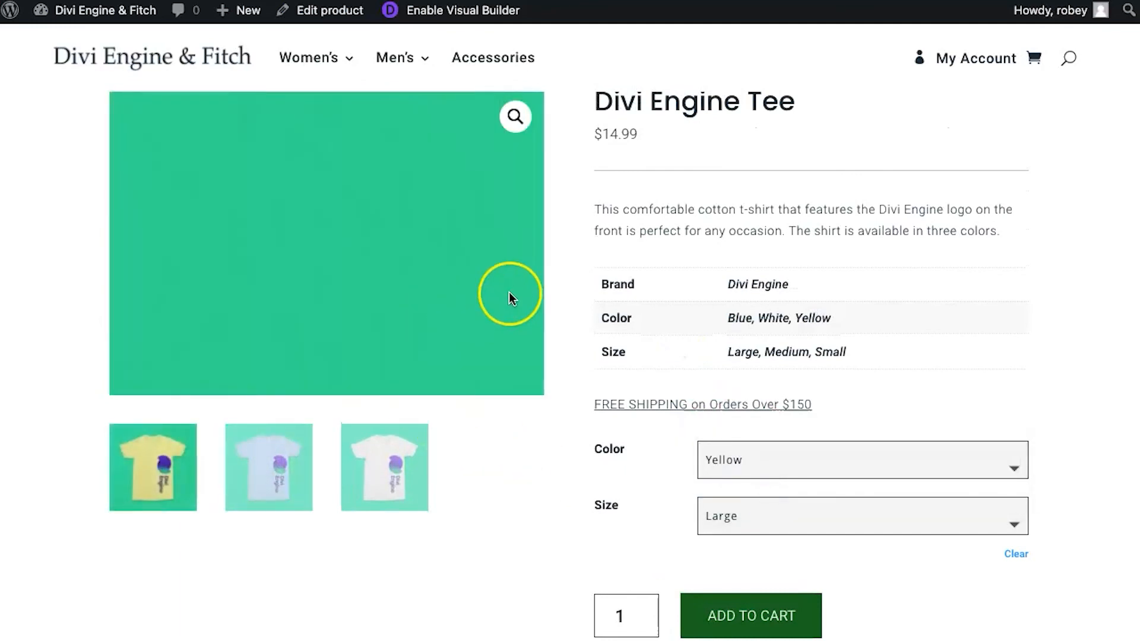
Add one yellow Divi Engine Tee in size Large to the cart.
scroll(726, 348, down, 3)
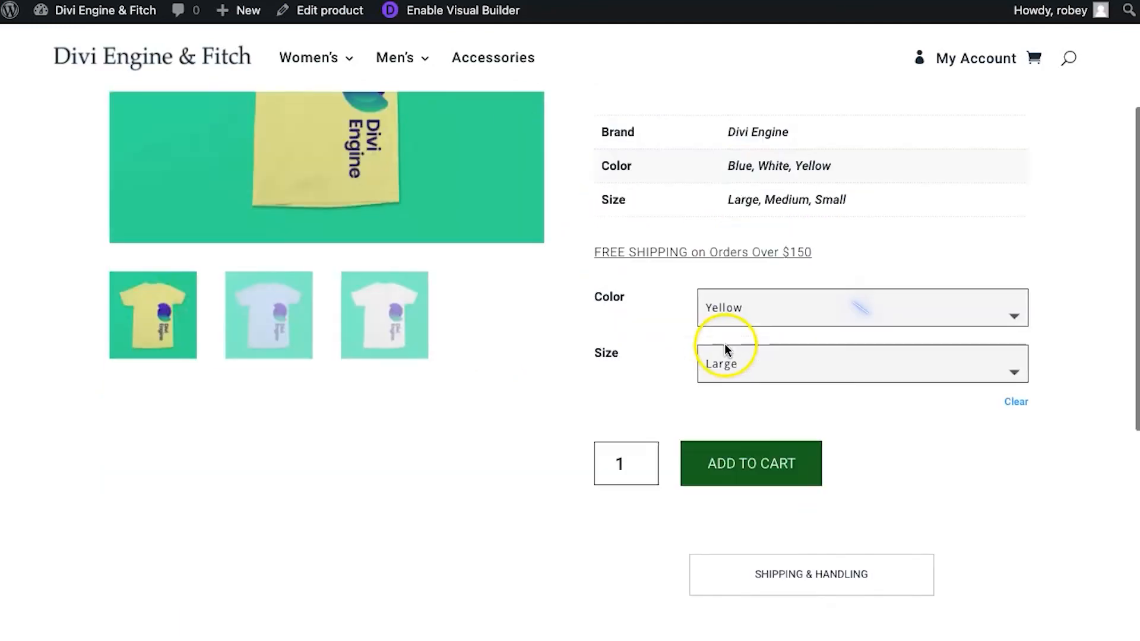
scroll(725, 348, down, 3)
click(735, 467)
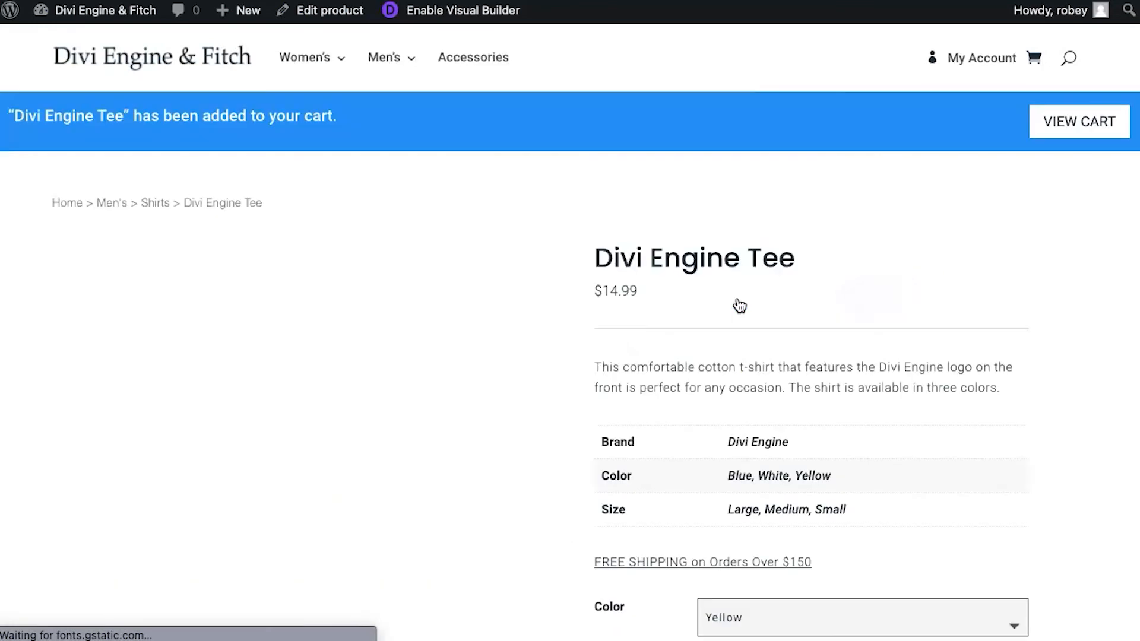